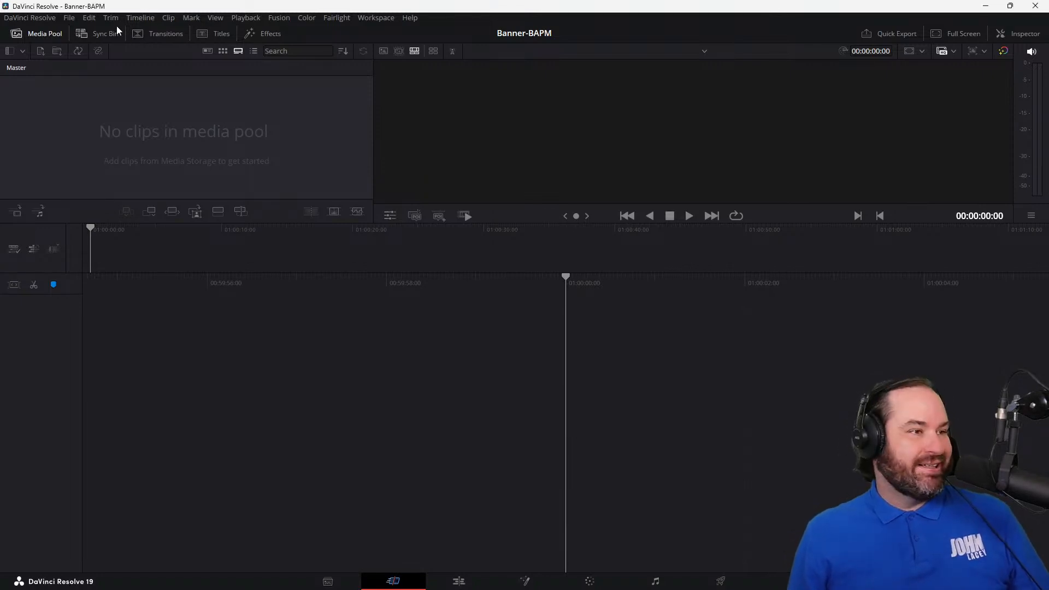
# Step: Set the project's timeline frame rate to 30 frames per second and save the project settings
pyautogui.click(72, 20)
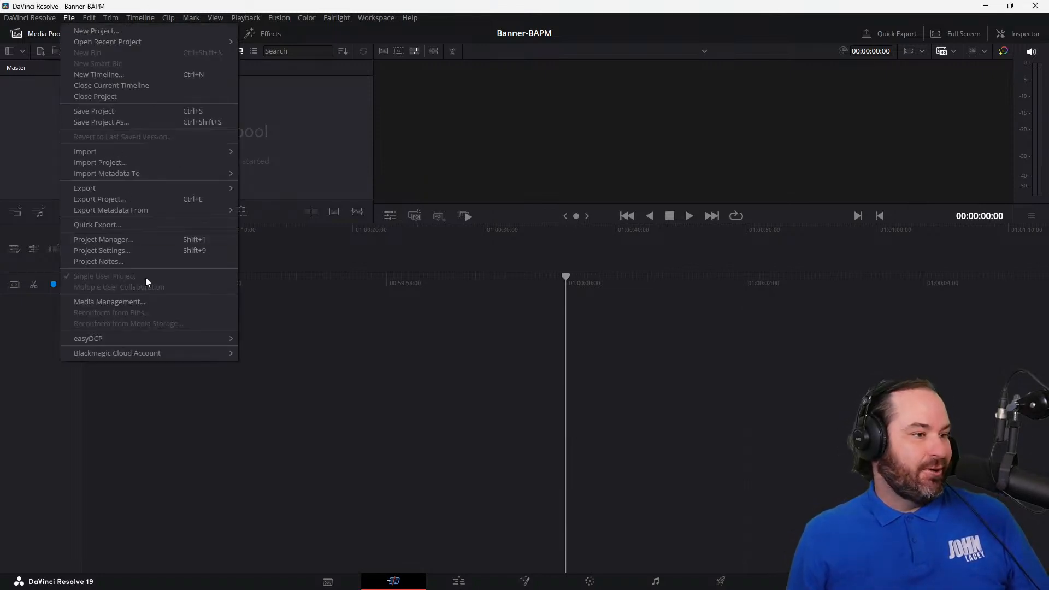
pyautogui.click(146, 248)
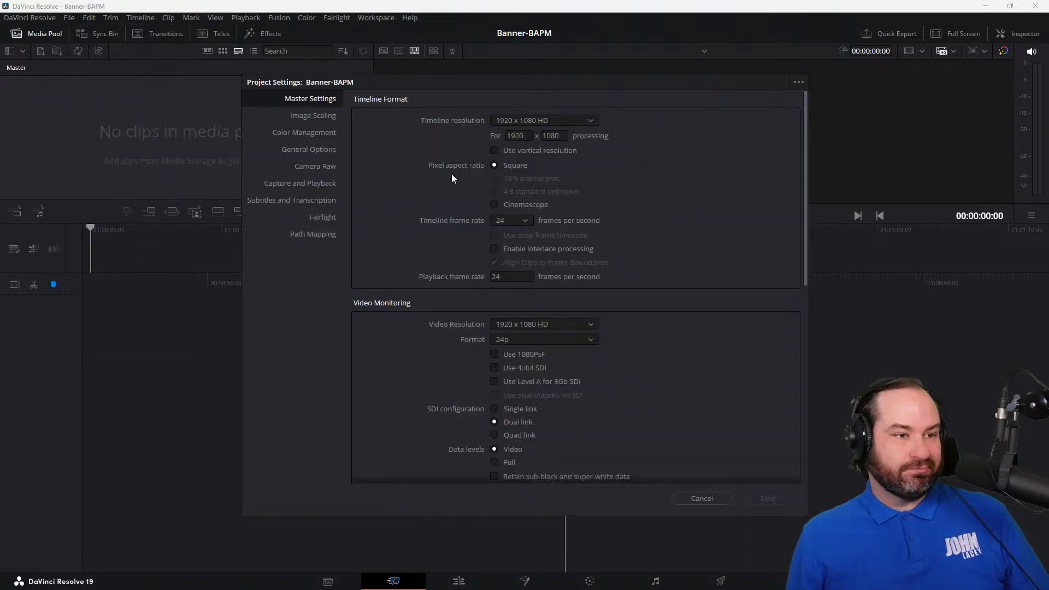
pyautogui.click(520, 221)
pyautogui.click(514, 298)
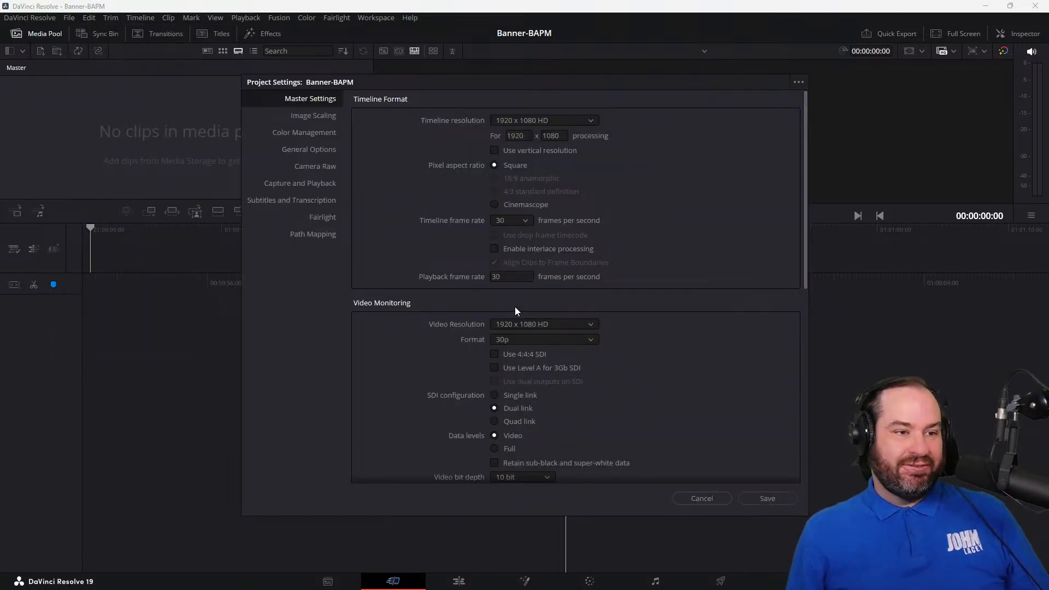
pyautogui.click(757, 499)
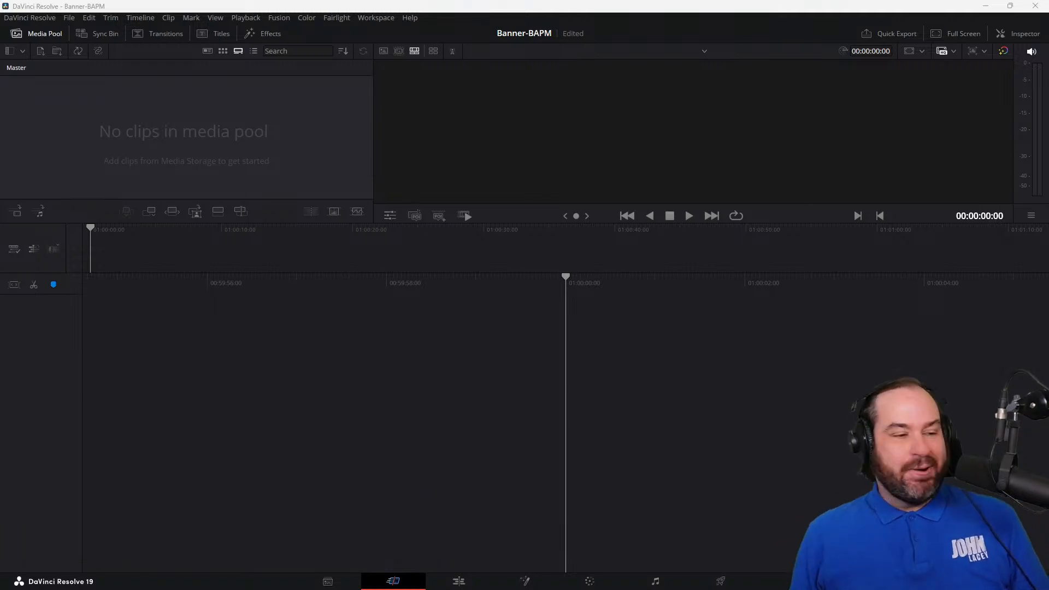
# Step: Start a Fusion composition with a Background node feeding MediaOut1, use a single viewer, and space the two nodes far apart
pyautogui.click(535, 584)
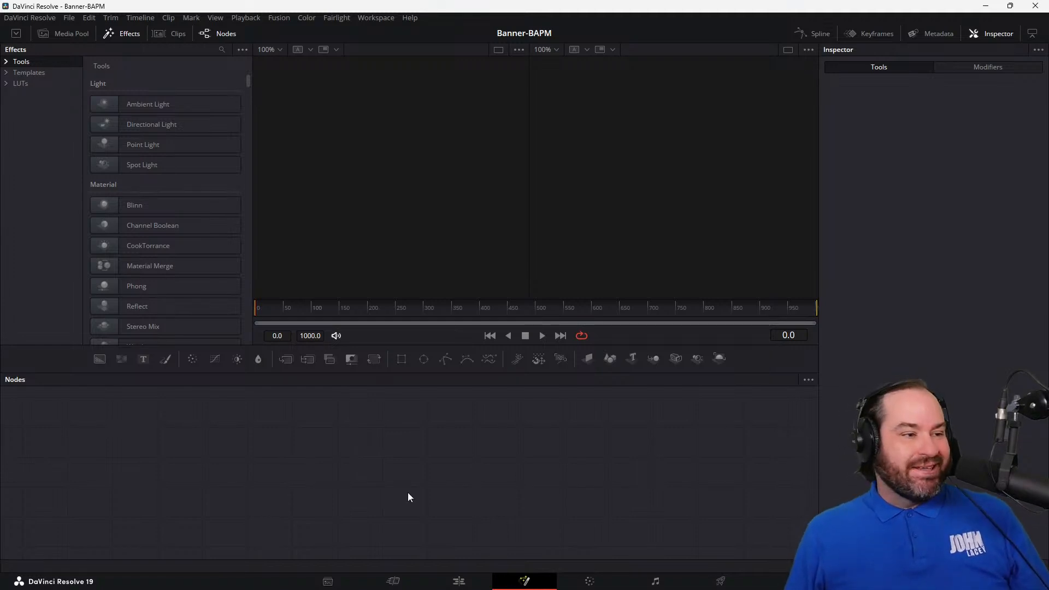
pyautogui.moveTo(113, 371); pyautogui.dragTo(166, 462)
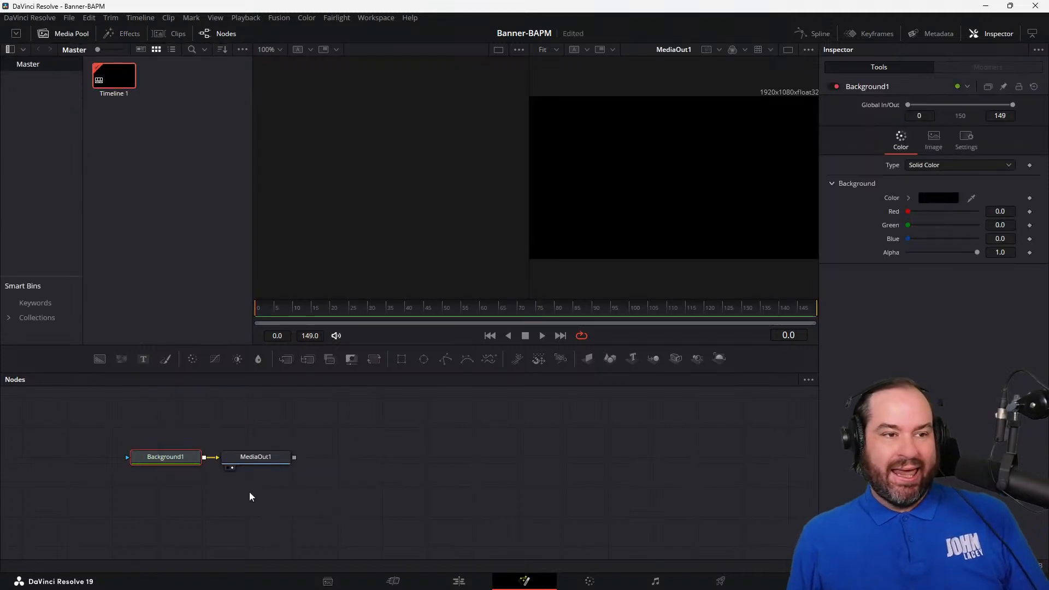
pyautogui.click(788, 50)
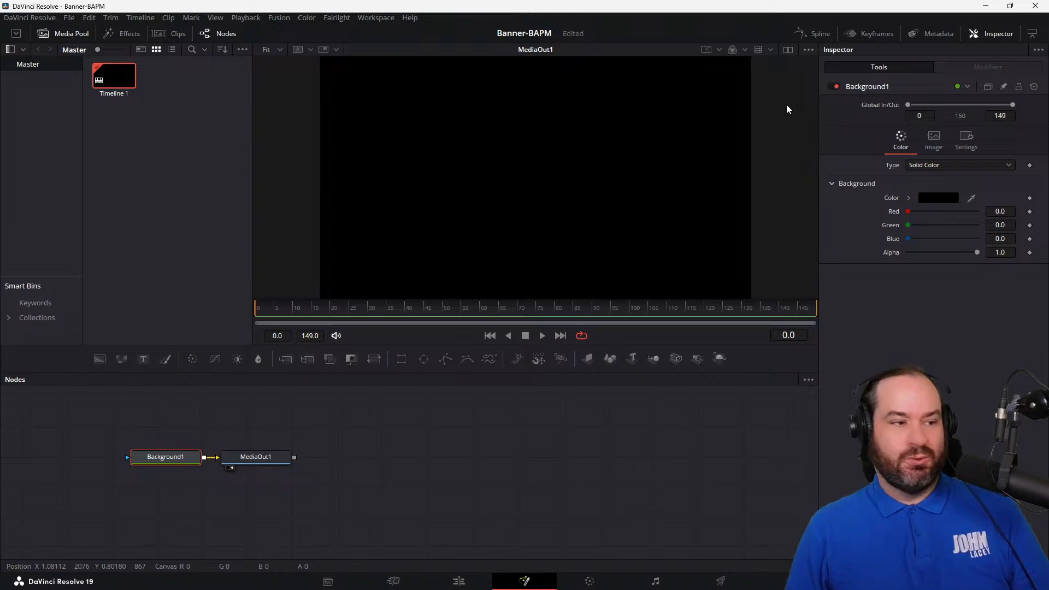
pyautogui.moveTo(248, 465); pyautogui.dragTo(625, 459)
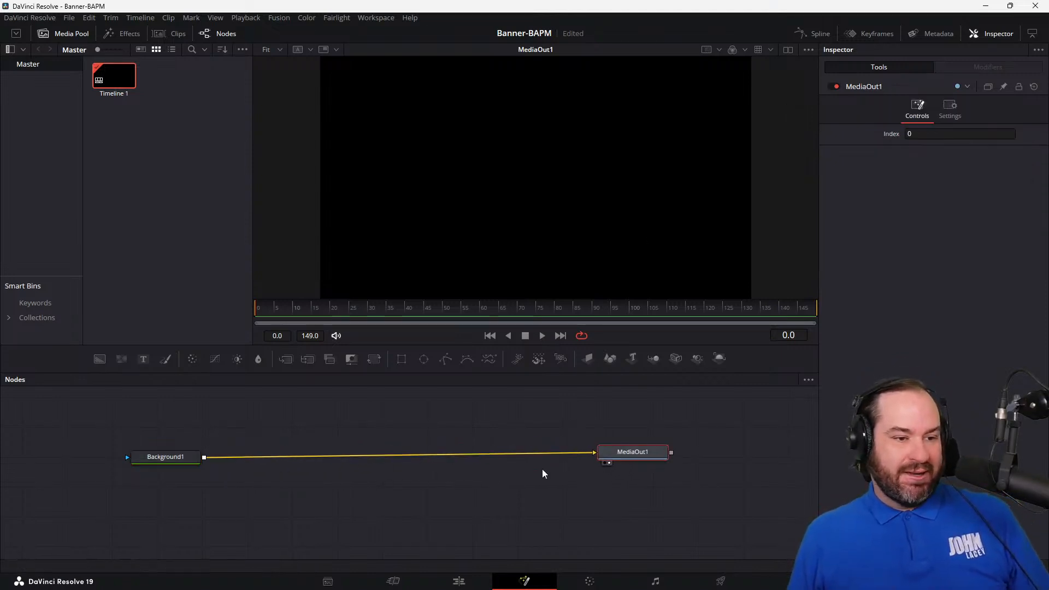
# Step: Make Background1 fully transparent by setting its alpha to 0.0, and level its node with MediaOut1
pyautogui.click(149, 461)
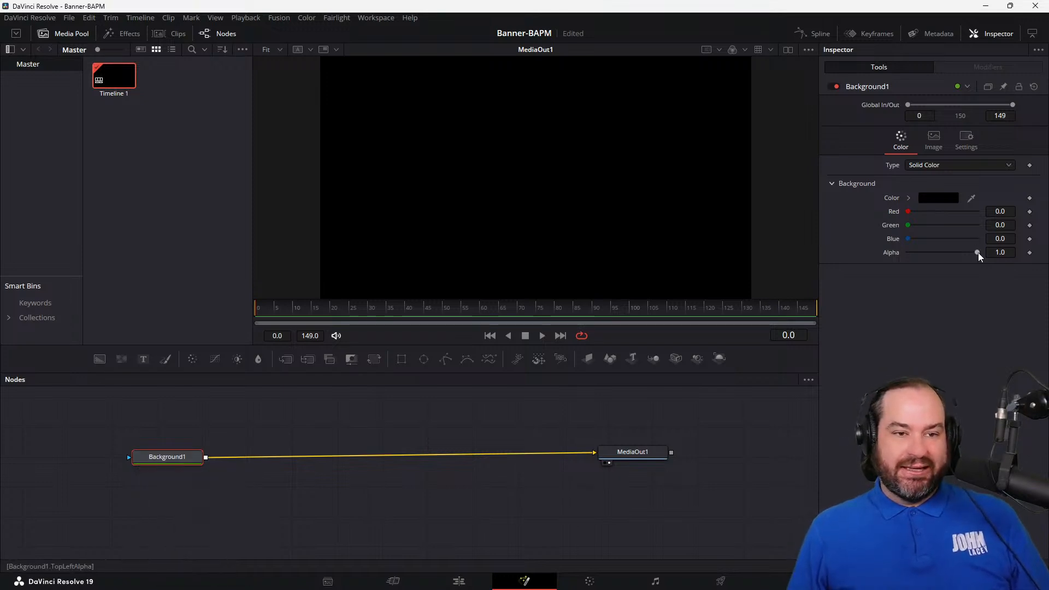
pyautogui.moveTo(976, 253); pyautogui.dragTo(768, 255)
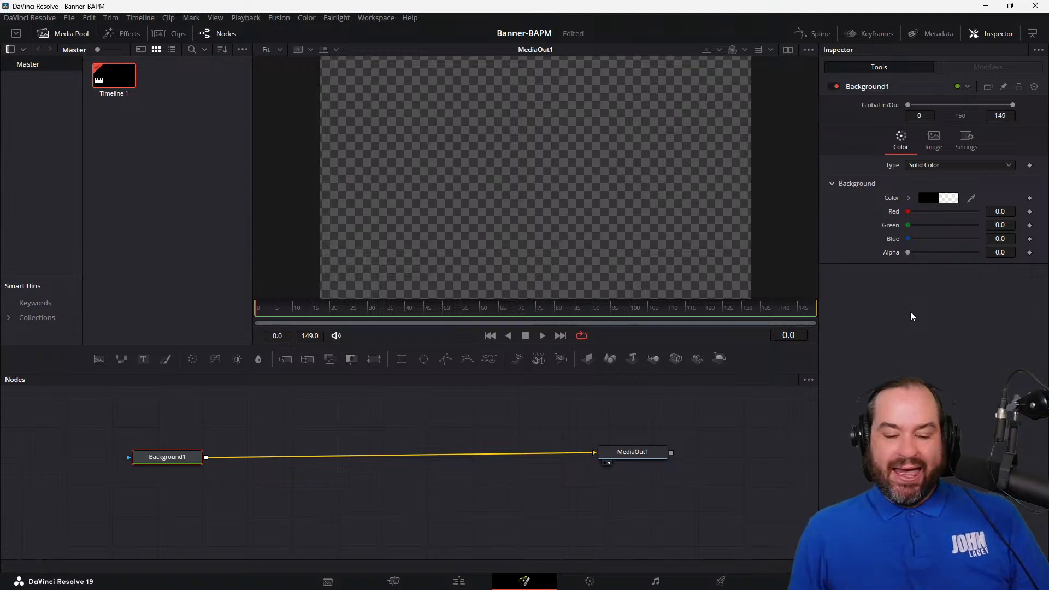
pyautogui.moveTo(634, 460); pyautogui.dragTo(641, 471)
pyautogui.moveTo(184, 463); pyautogui.dragTo(187, 472)
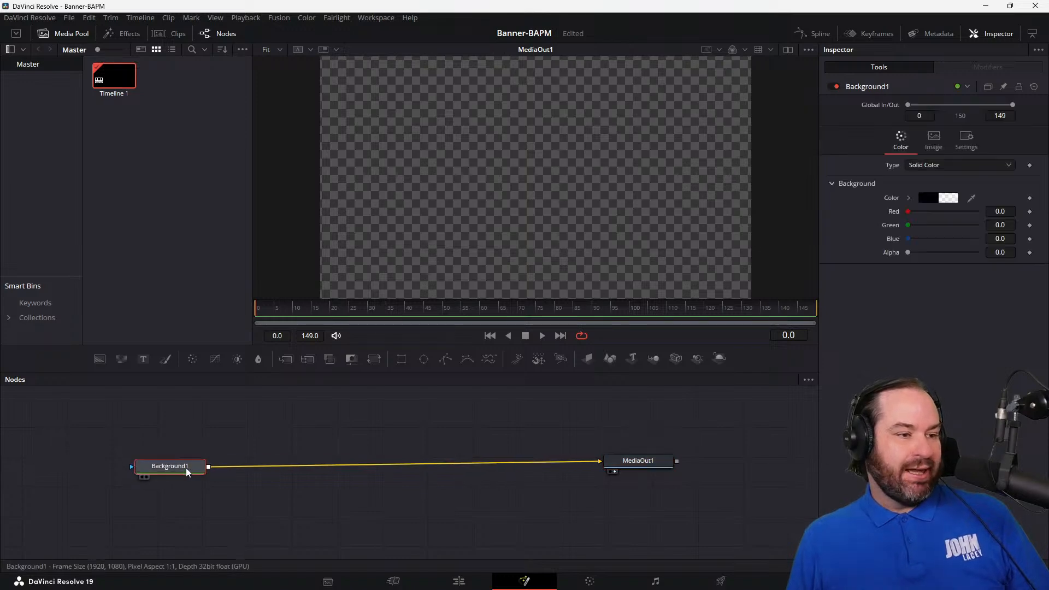
pyautogui.click(246, 18)
pyautogui.moveTo(323, 15)
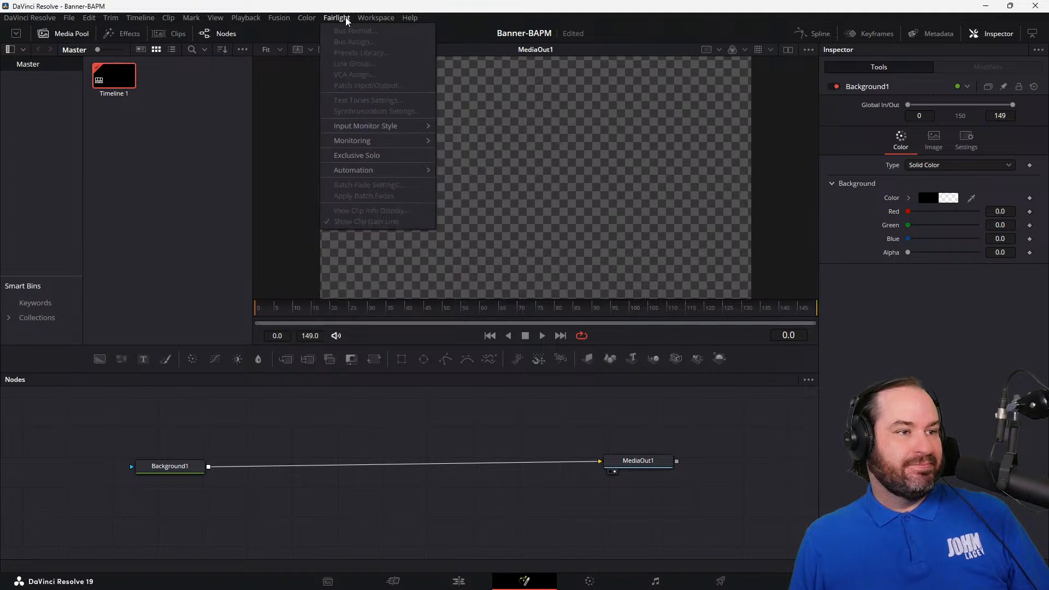
pyautogui.moveTo(376, 17)
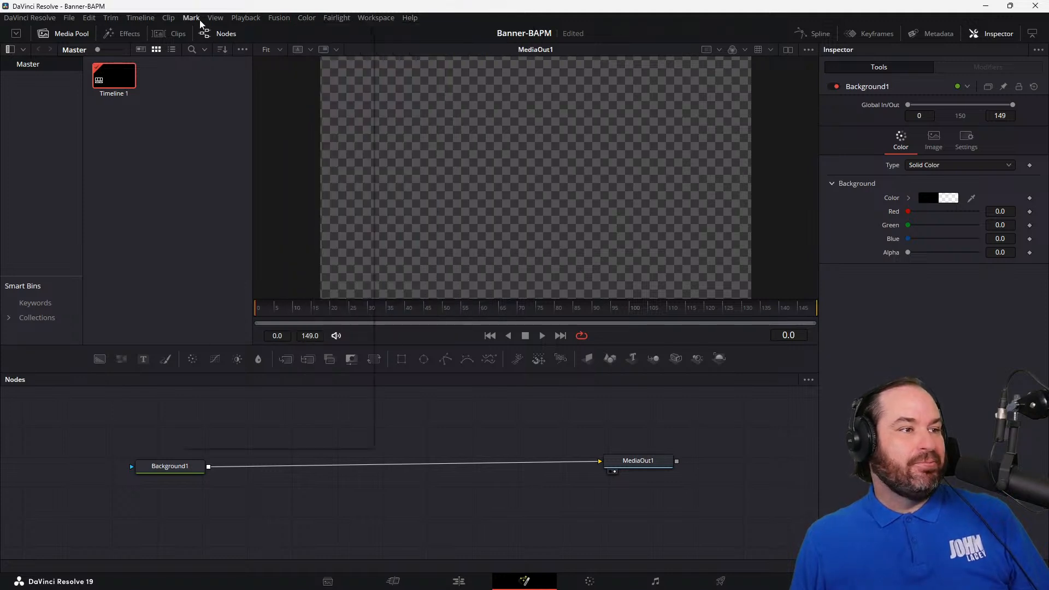
pyautogui.moveTo(280, 21)
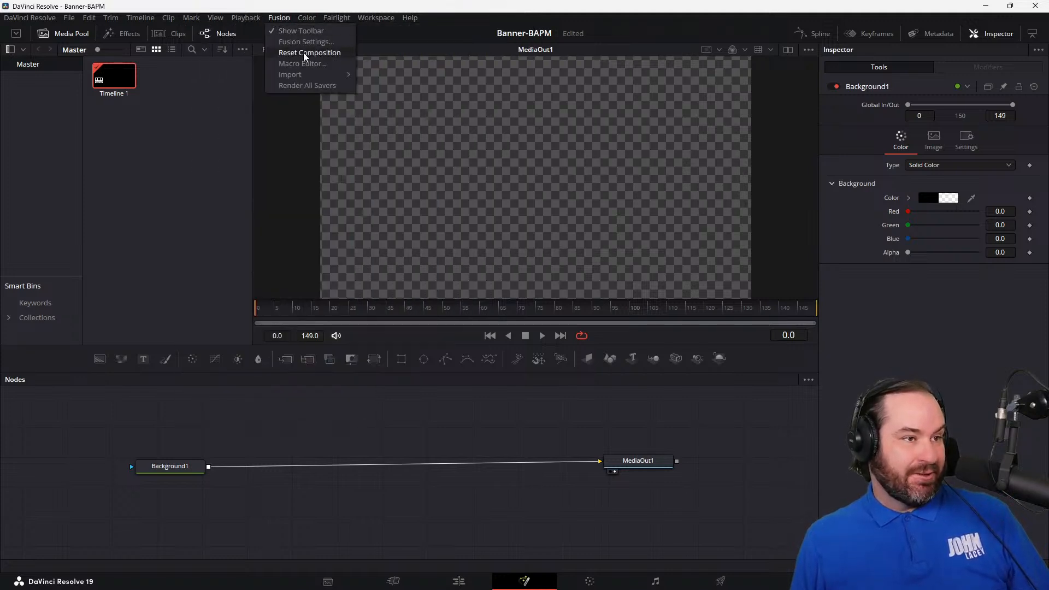
pyautogui.moveTo(309, 75)
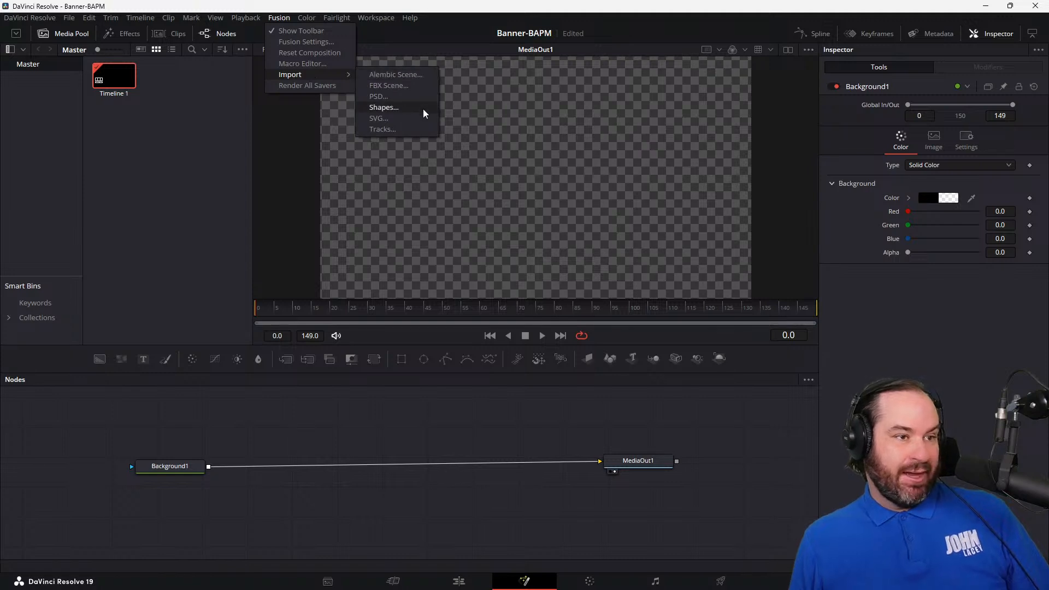
pyautogui.click(160, 302)
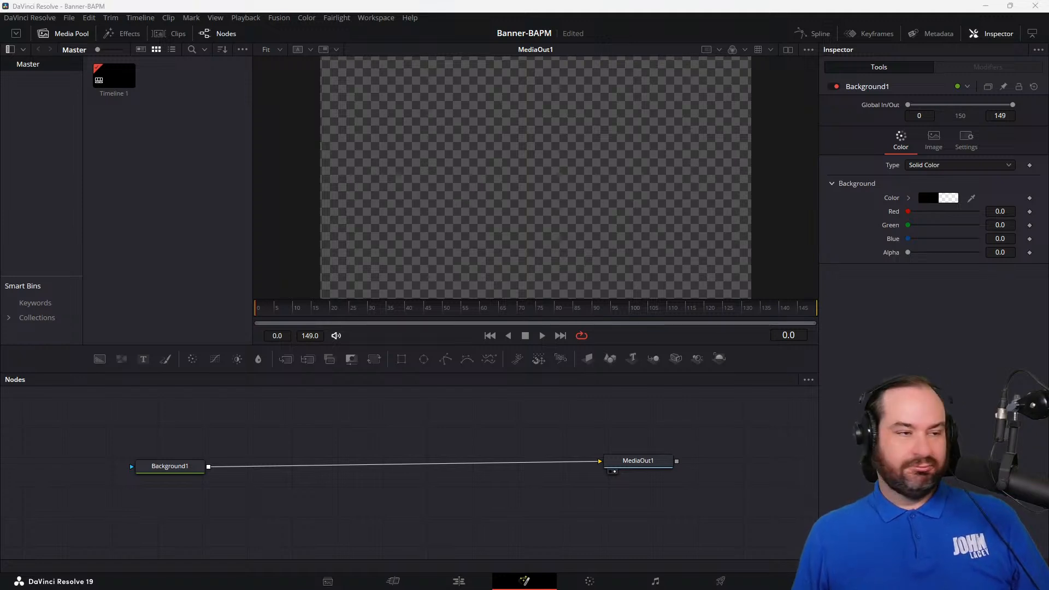
# Step: Import the layout screenshot, john-tie.png and the "Build a" title image into the media pool, and merge the screenshot over Background1
pyautogui.moveTo(1, 386); pyautogui.dragTo(190, 175)
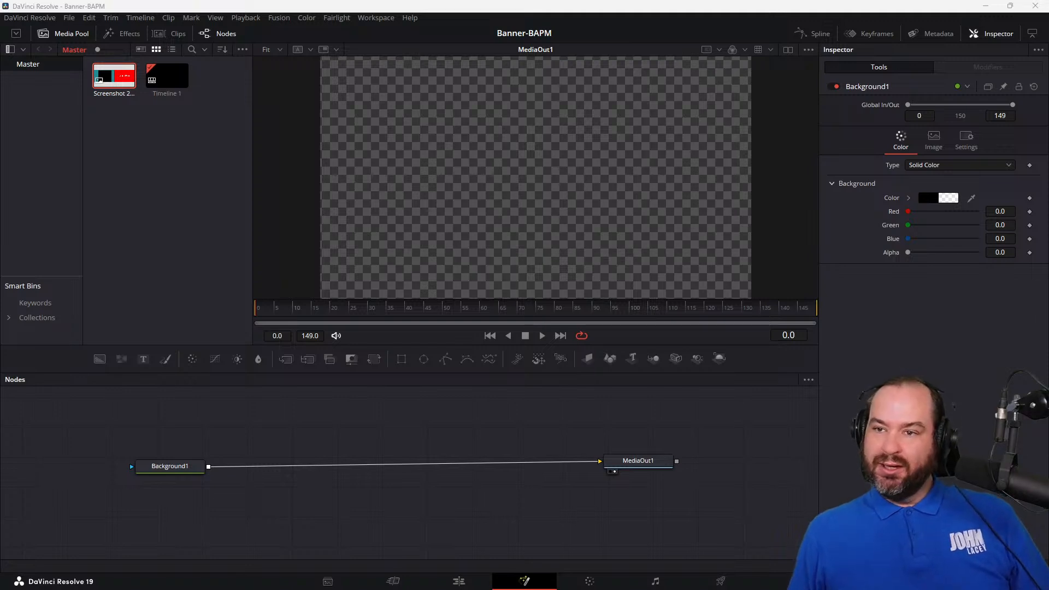
pyautogui.moveTo(892, 242); pyautogui.dragTo(117, 182)
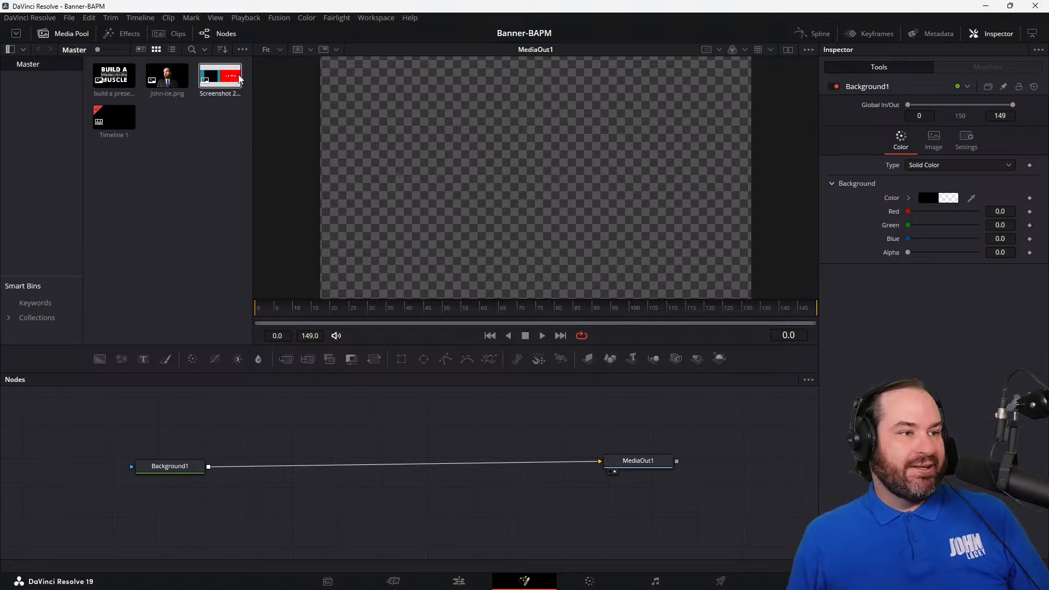
pyautogui.moveTo(221, 77); pyautogui.dragTo(209, 469)
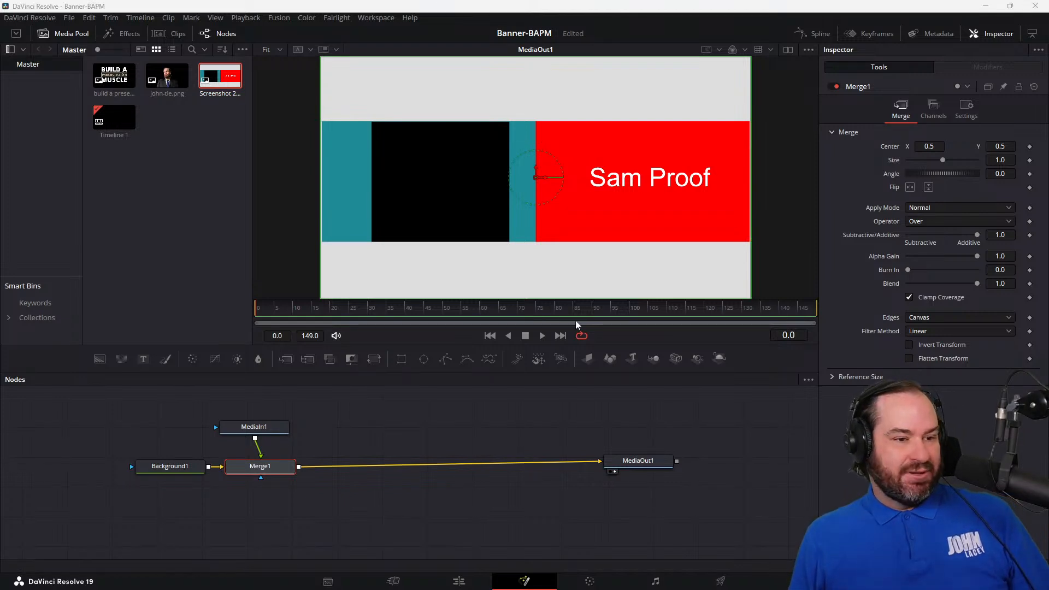
pyautogui.moveTo(624, 467); pyautogui.dragTo(634, 469)
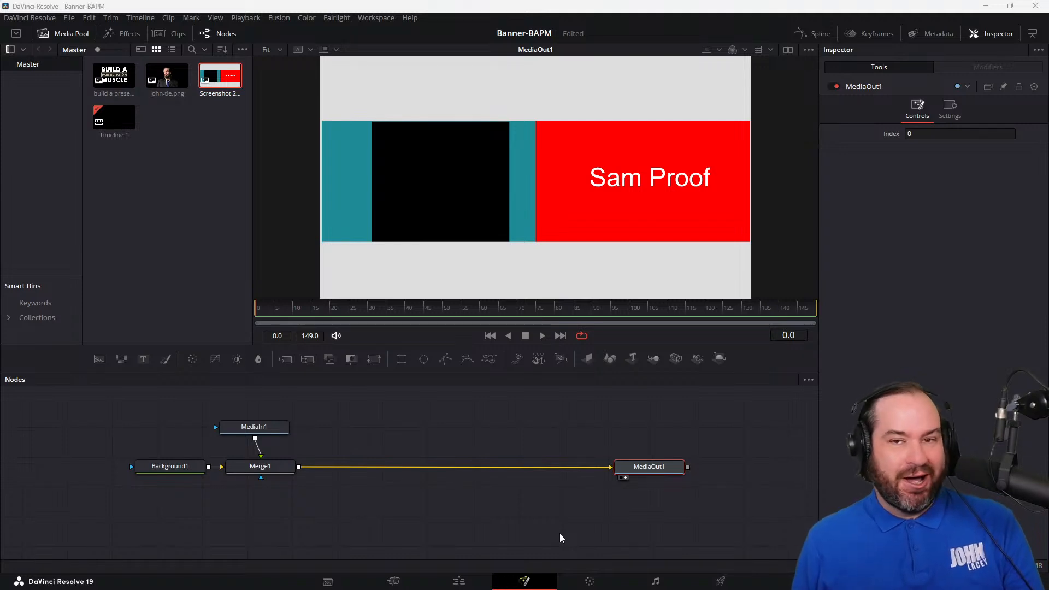
pyautogui.moveTo(270, 428); pyautogui.dragTo(278, 429)
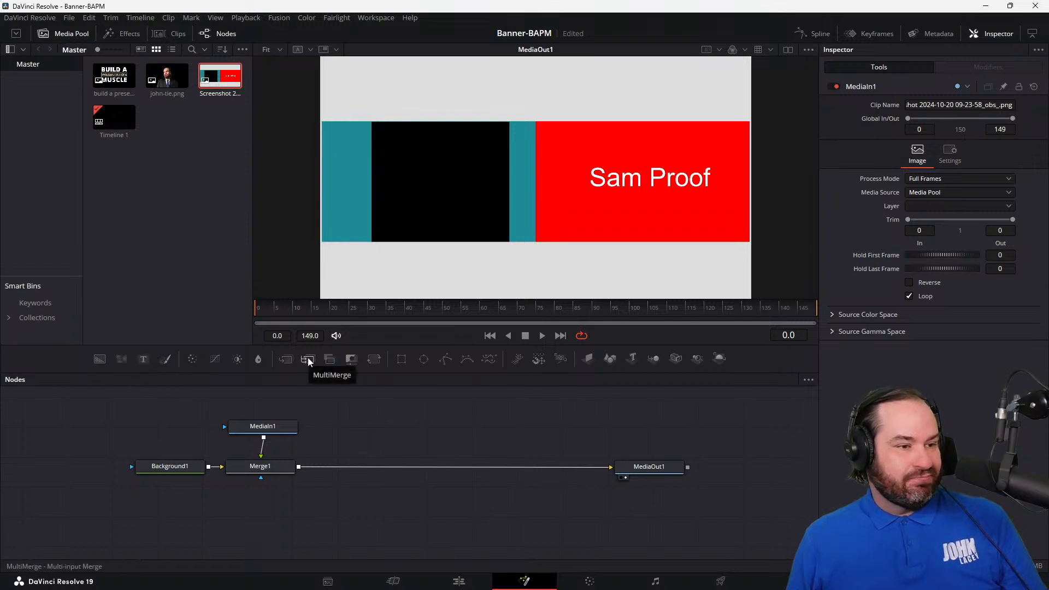
# Step: Add an unconnected Rectangle mask node beside MediaIn1 in the node graph
pyautogui.click(402, 361)
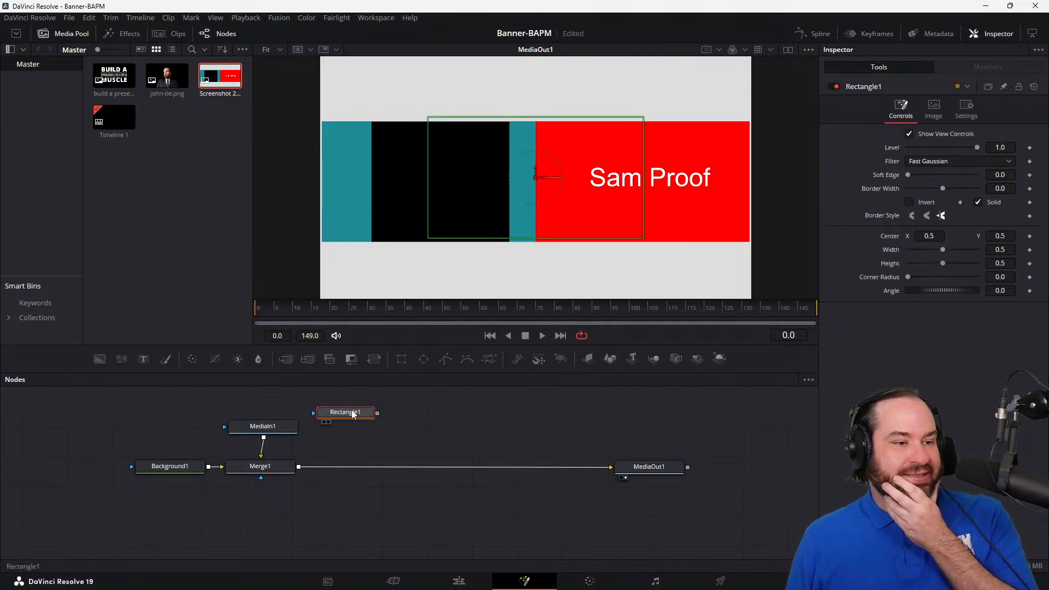
pyautogui.moveTo(352, 413); pyautogui.dragTo(377, 435)
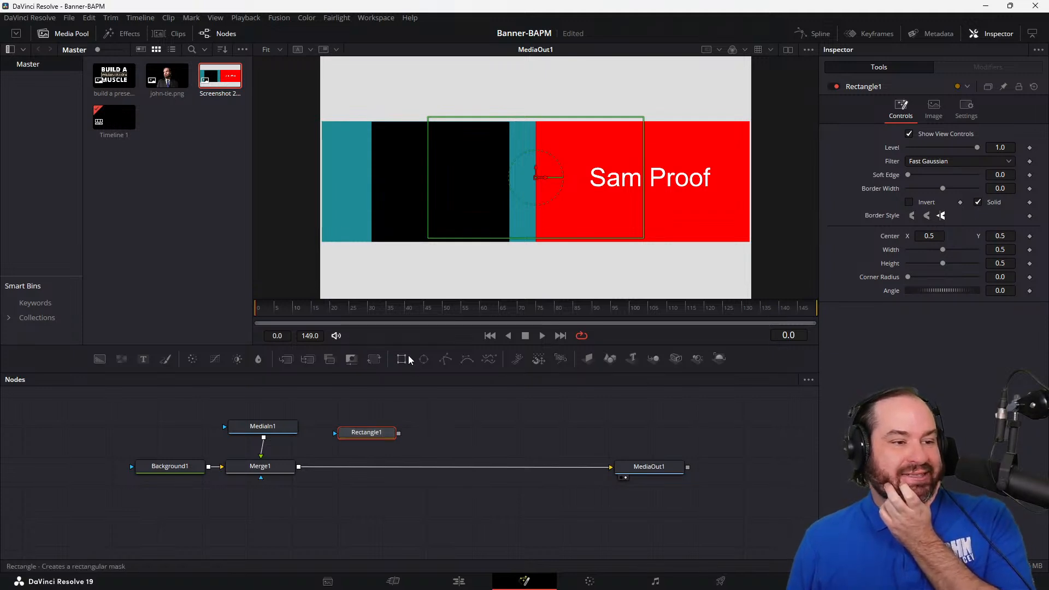
pyautogui.click(427, 445)
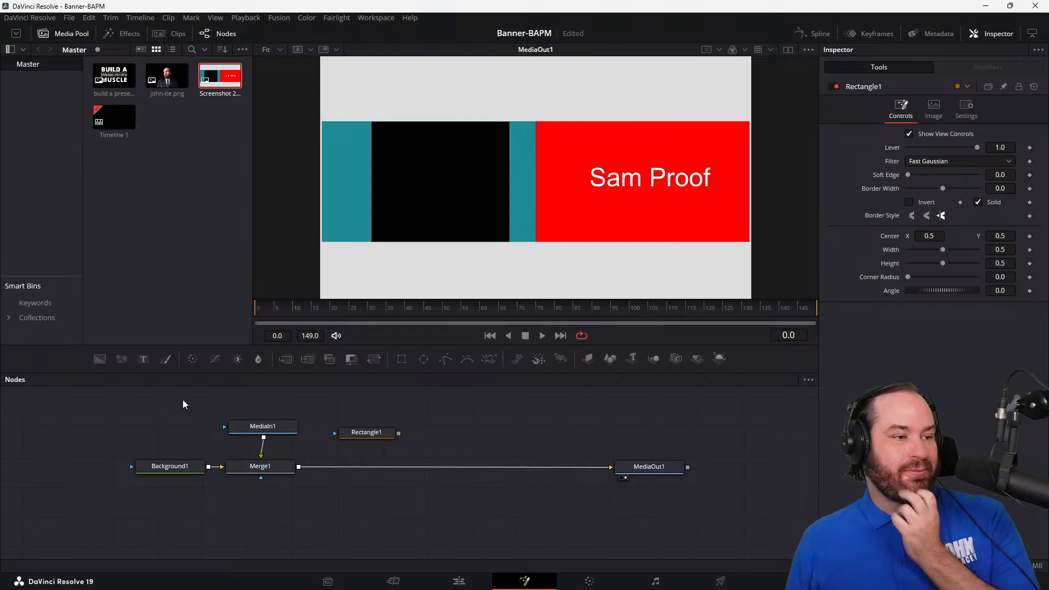
# Step: Add a second Background node above the rectangle mask and set its color to cyan (red 0.0, green 1.0, blue 1.0)
pyautogui.moveTo(104, 365); pyautogui.dragTo(386, 415)
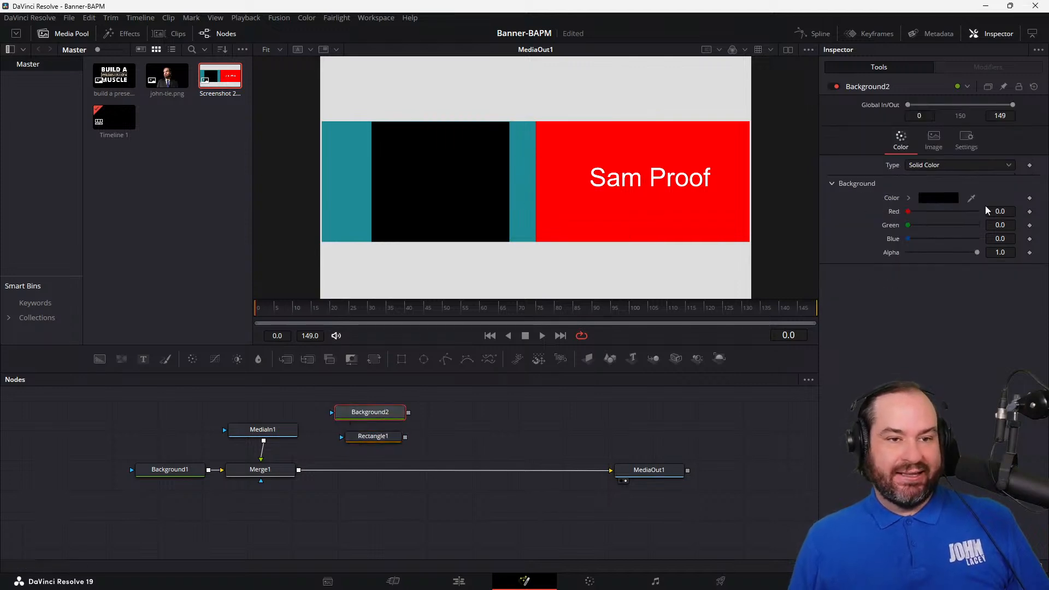
pyautogui.click(939, 197)
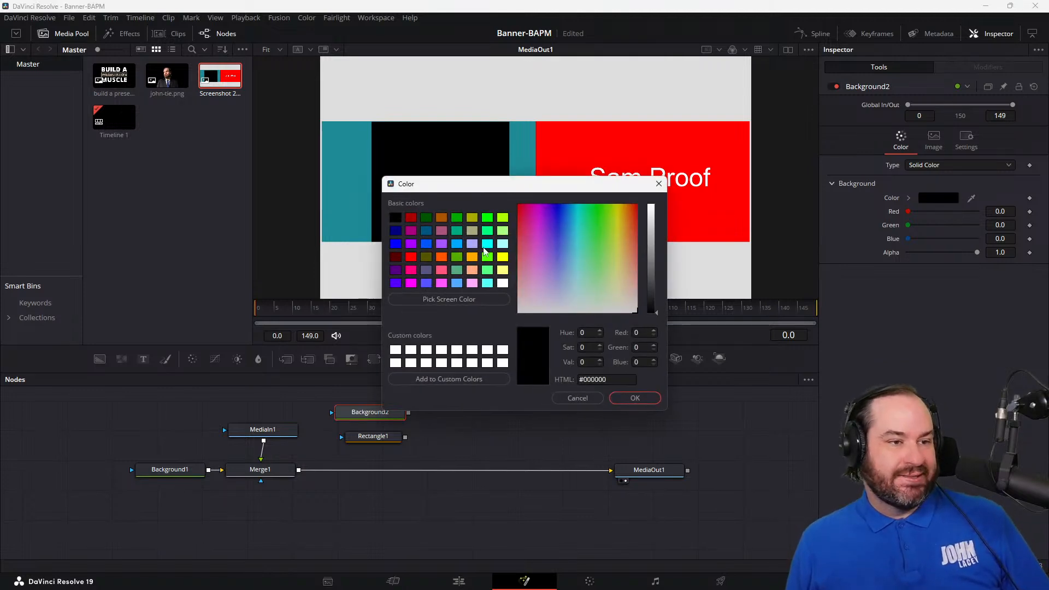
pyautogui.click(488, 244)
pyautogui.click(628, 399)
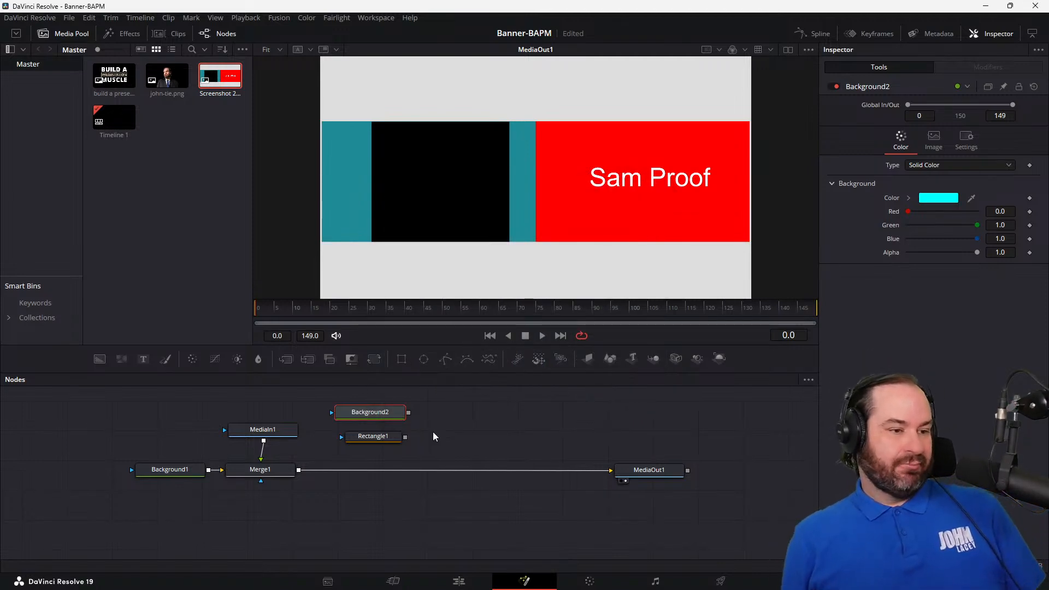
# Step: Try linking Background2 to the rectangle mask, and merge Background2 over the output of Merge1 through a second Merge node
pyautogui.moveTo(409, 412); pyautogui.dragTo(352, 455)
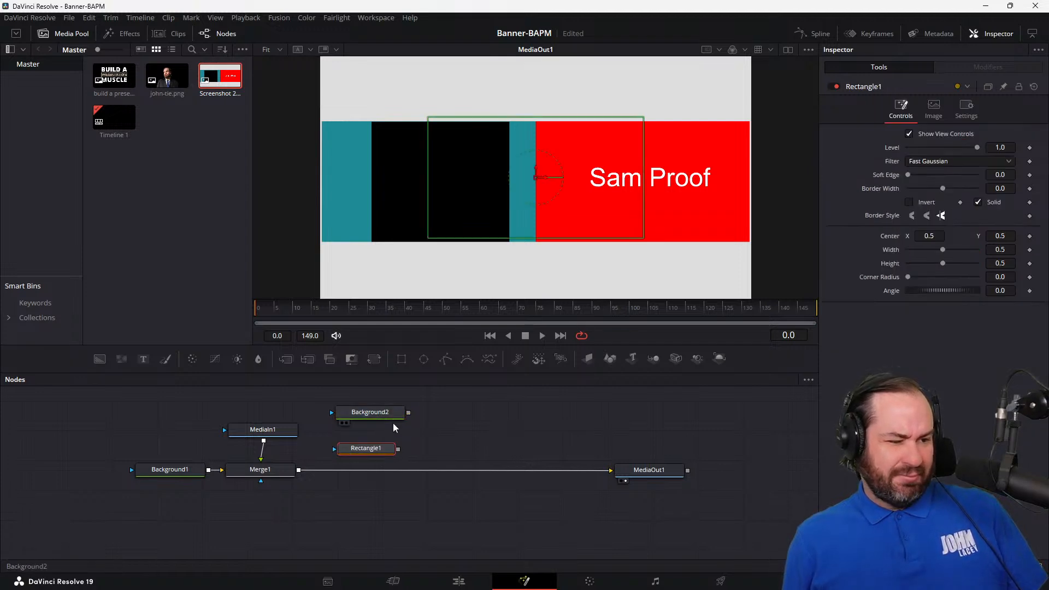
pyautogui.moveTo(409, 414); pyautogui.dragTo(372, 453)
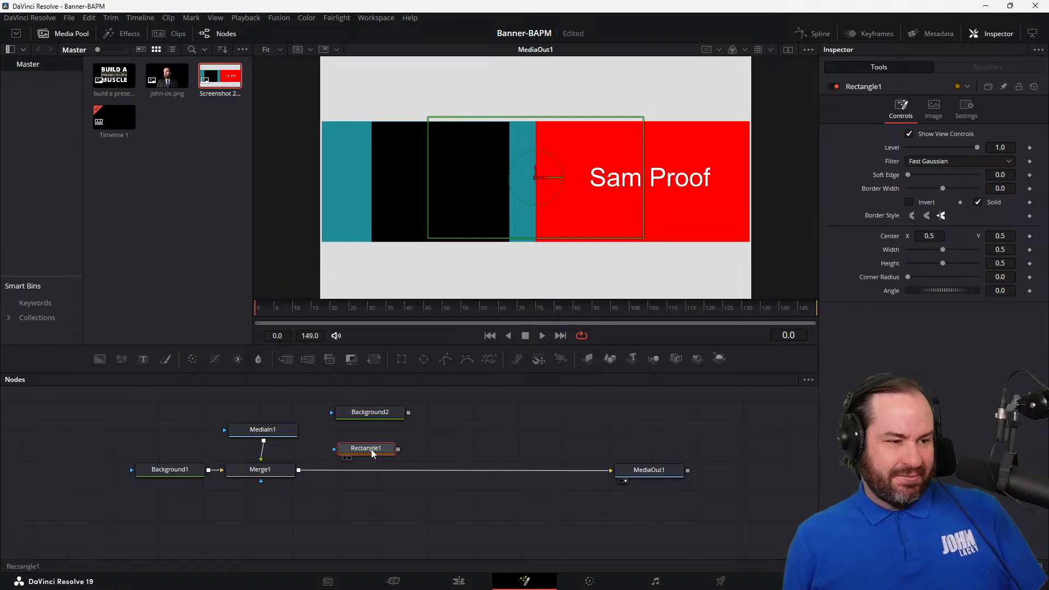
pyautogui.moveTo(351, 470); pyautogui.dragTo(297, 473)
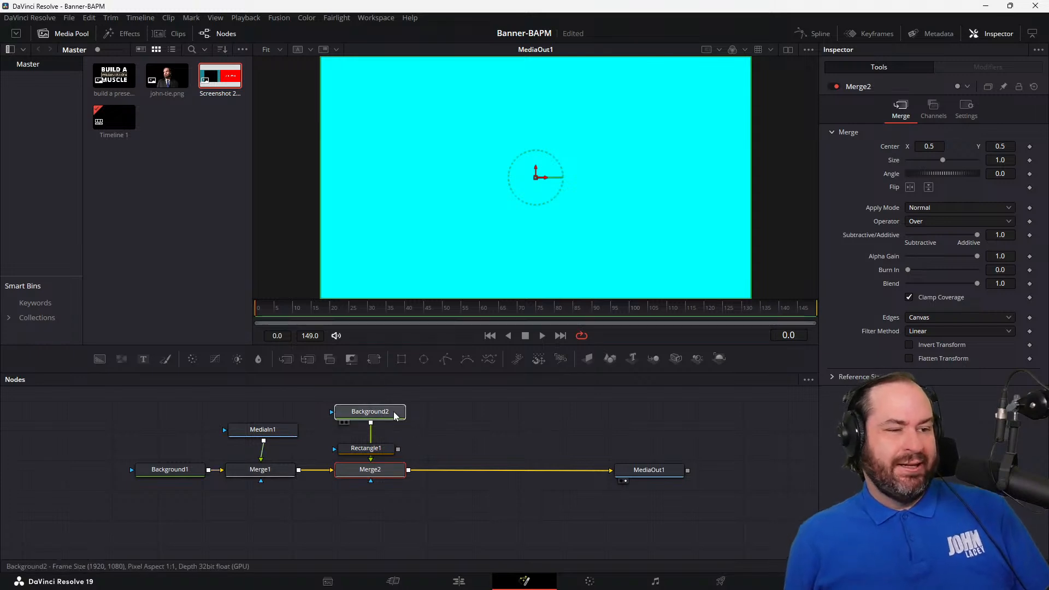
# Step: Try placing the rectangle mask between Background2 and Merge2, and disconnect Background2 from Merge2
pyautogui.moveTo(396, 417); pyautogui.dragTo(395, 415)
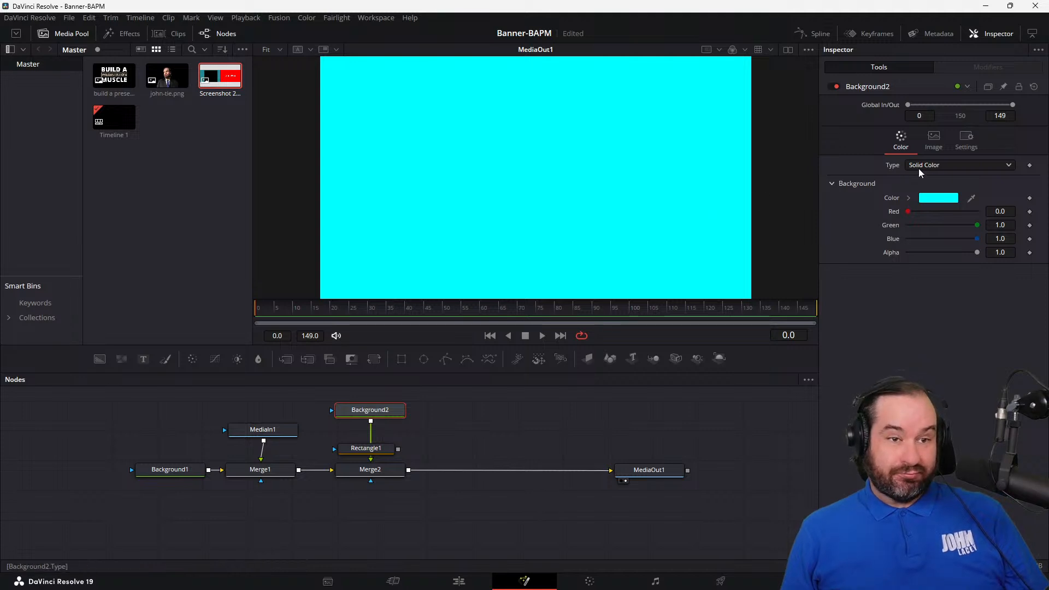
pyautogui.click(371, 452)
pyautogui.moveTo(372, 452); pyautogui.dragTo(379, 444)
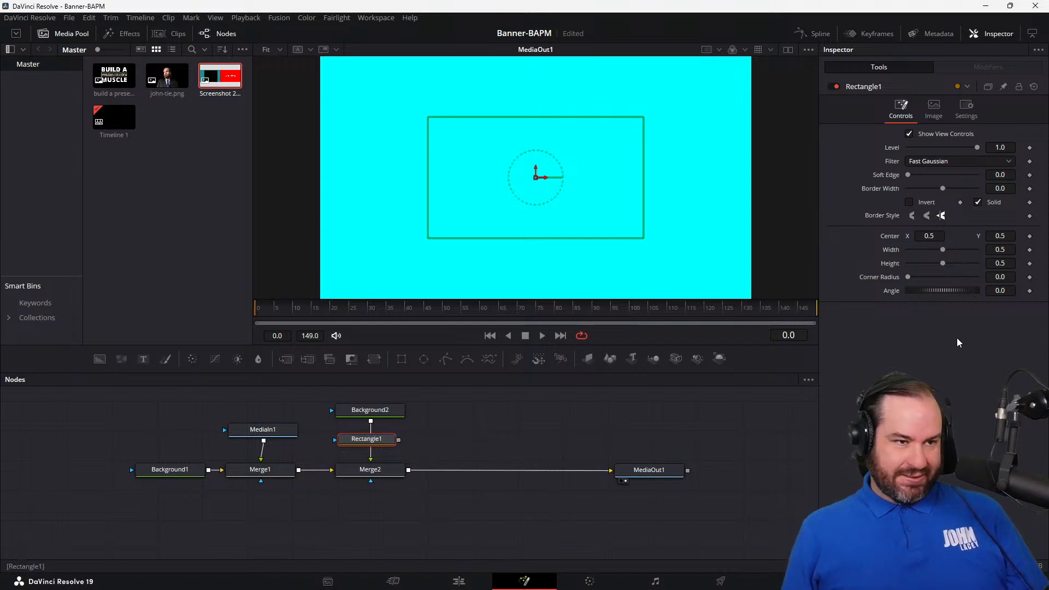
pyautogui.moveTo(371, 458); pyautogui.dragTo(399, 440)
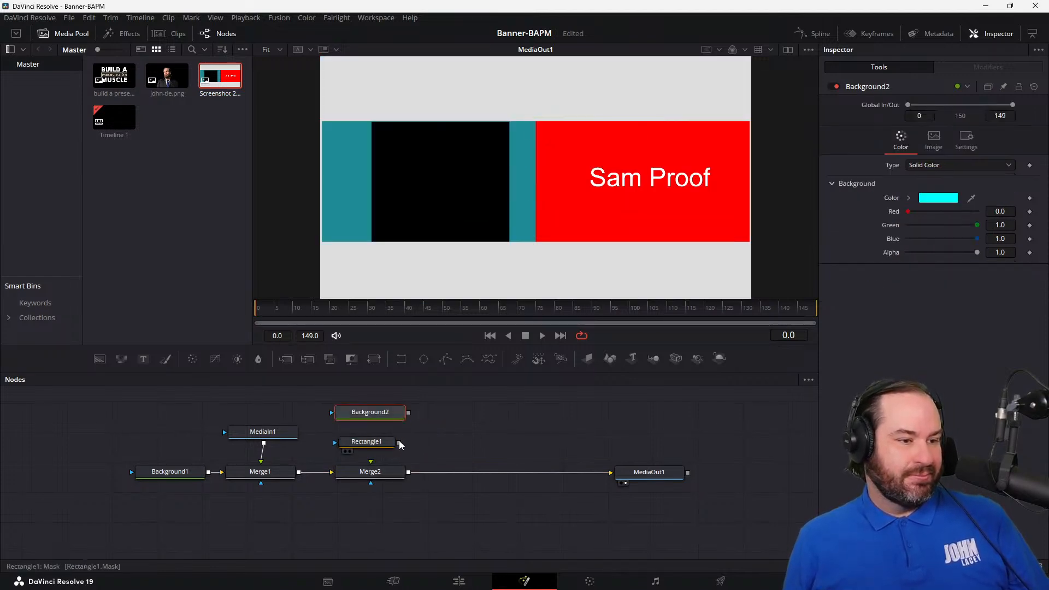
# Step: Place Rectangle1 above Background2, connect it as Background2's mask, and connect Background2 to Merge2 as the foreground
pyautogui.moveTo(388, 418); pyautogui.dragTo(338, 448)
pyautogui.moveTo(401, 405); pyautogui.dragTo(527, 406)
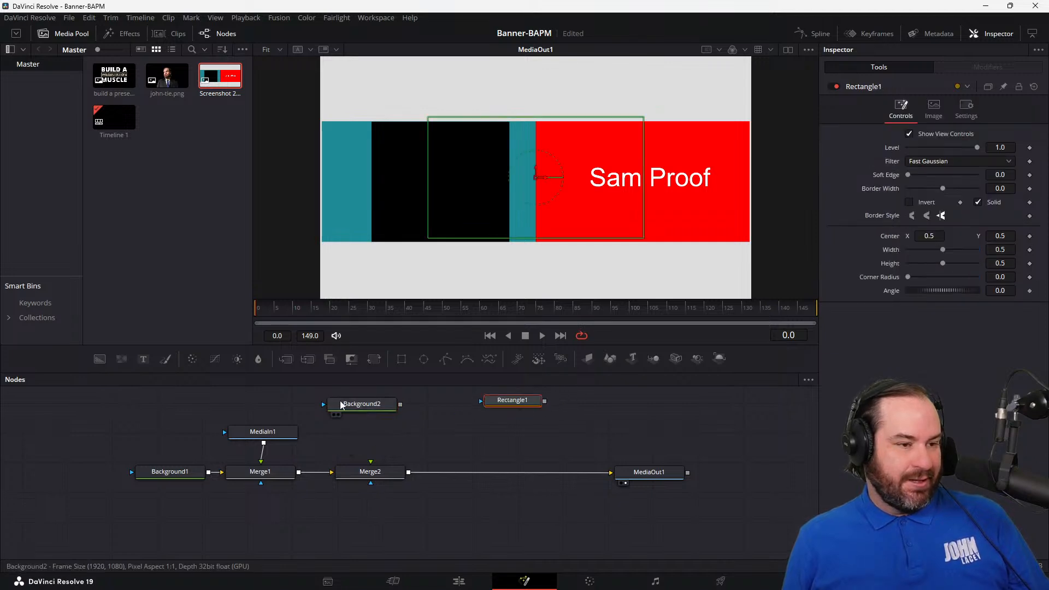
pyautogui.moveTo(353, 407); pyautogui.dragTo(359, 434)
pyautogui.moveTo(499, 410); pyautogui.dragTo(383, 474)
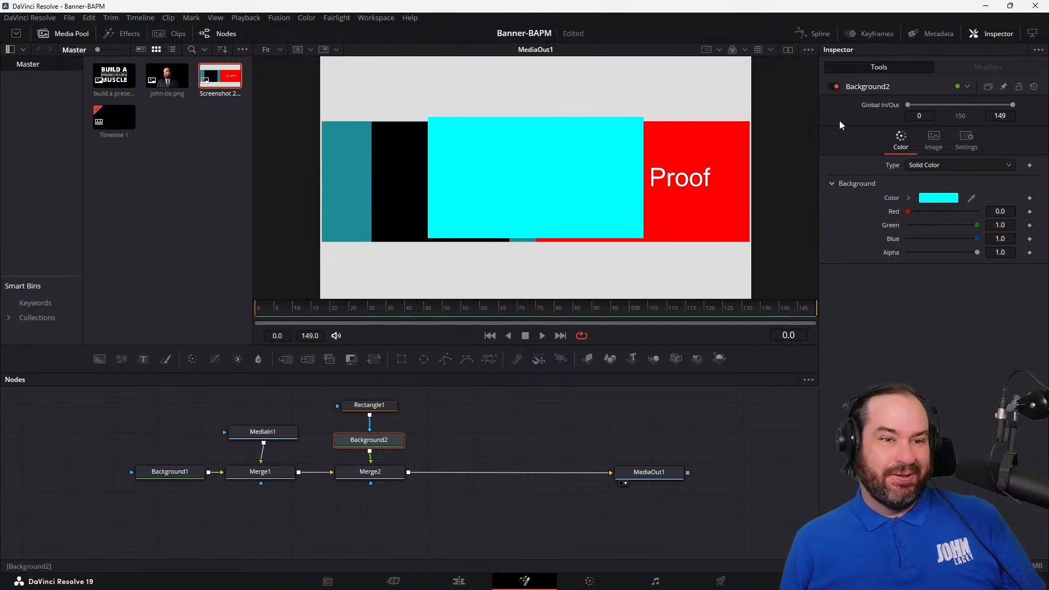
# Step: Resize the Rectangle1 mask freehand to about 0.95 wide and 0.31 high
pyautogui.click(384, 408)
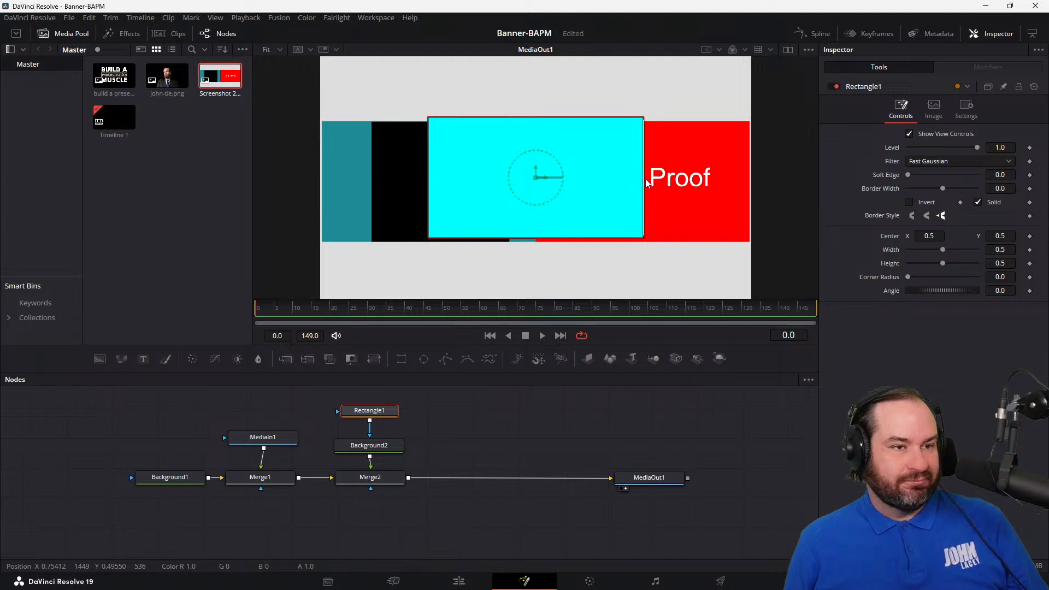
pyautogui.moveTo(644, 228); pyautogui.dragTo(741, 264)
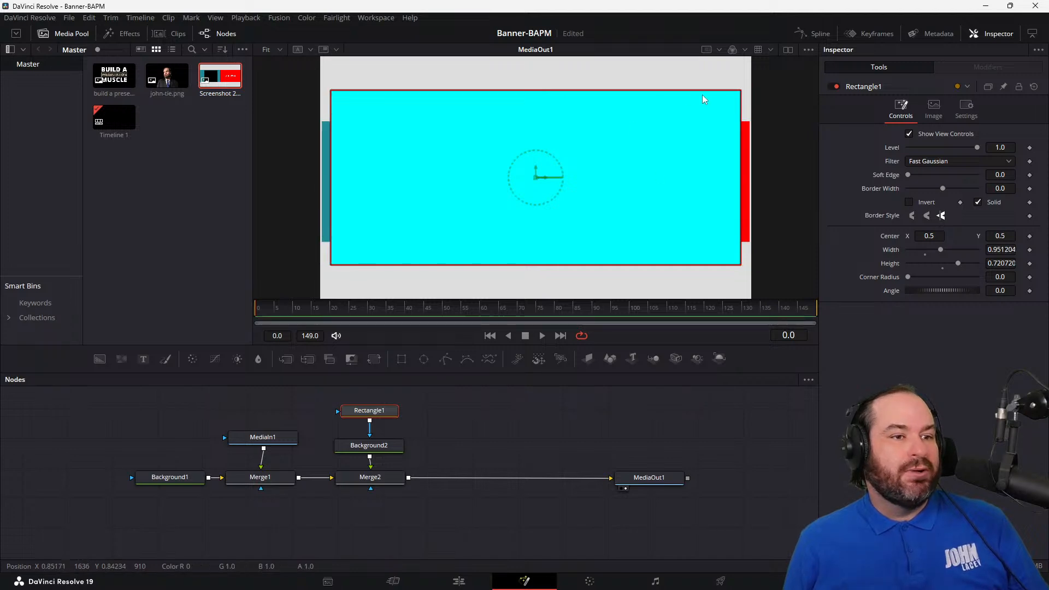
pyautogui.moveTo(735, 91); pyautogui.dragTo(736, 145)
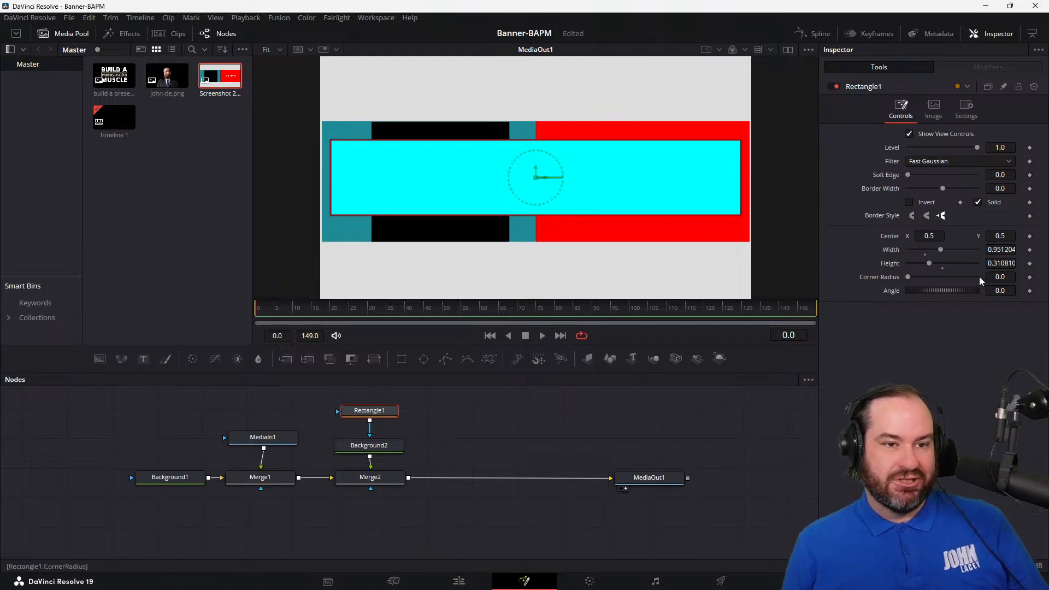
# Step: Lower the Rectangle1 mask by setting its center Y to 0.15
pyautogui.click(1001, 237)
pyautogui.press('Up')
pyautogui.press('Down')
pyautogui.press('Up')
pyautogui.press('Up')
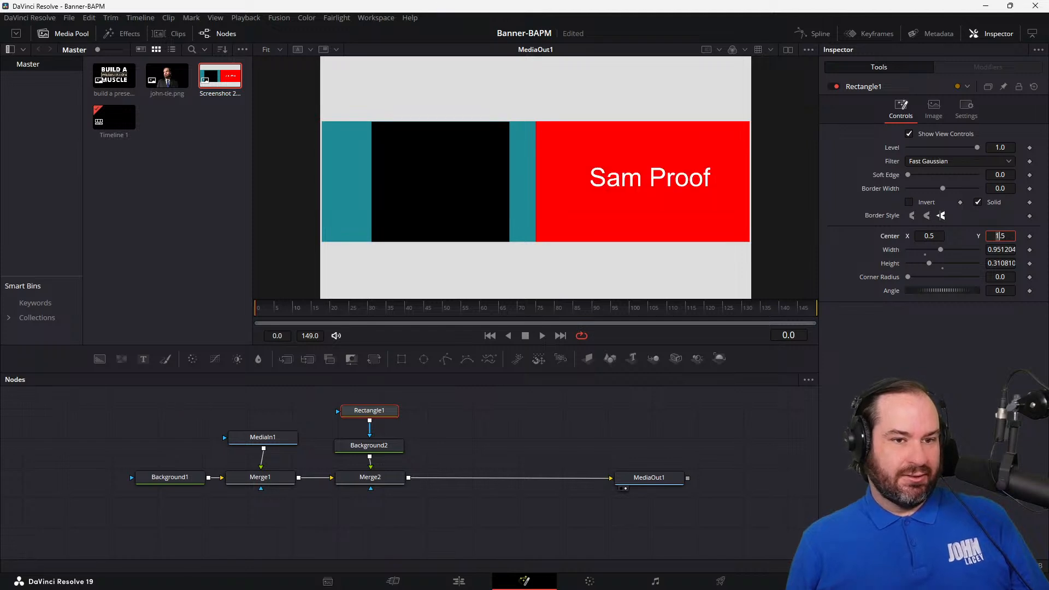
pyautogui.press('Down')
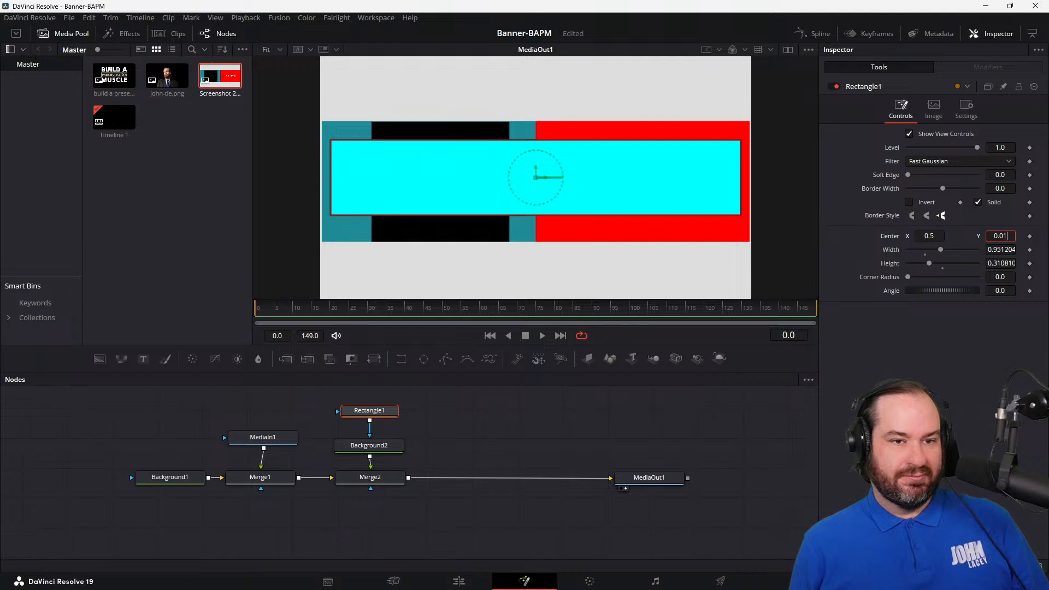
pyautogui.press('Return')
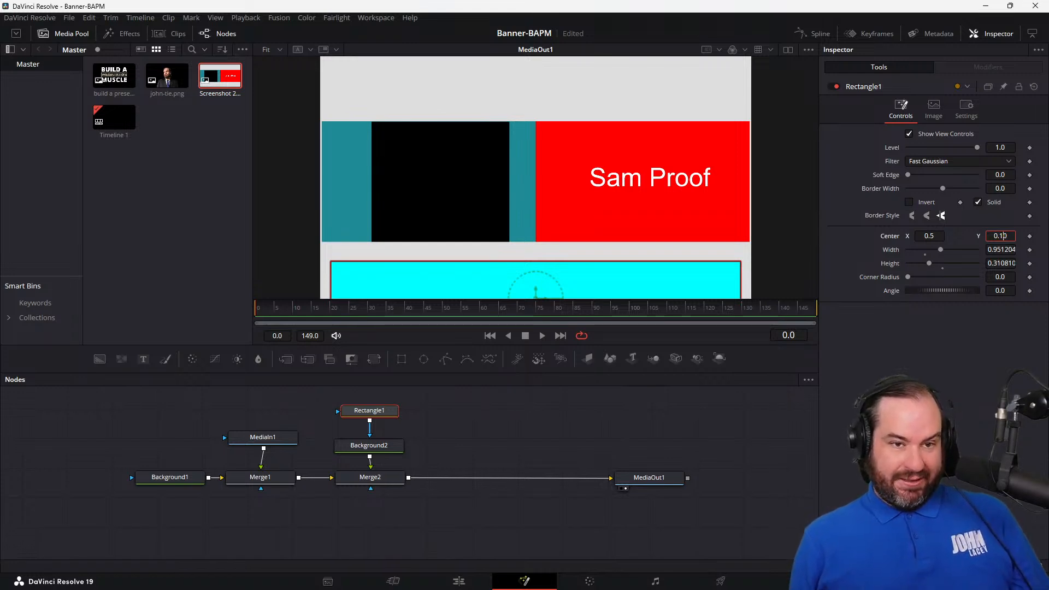
pyautogui.press('Up')
pyautogui.press('Up')
pyautogui.press('Up')
pyautogui.press('Up')
pyautogui.press('Up')
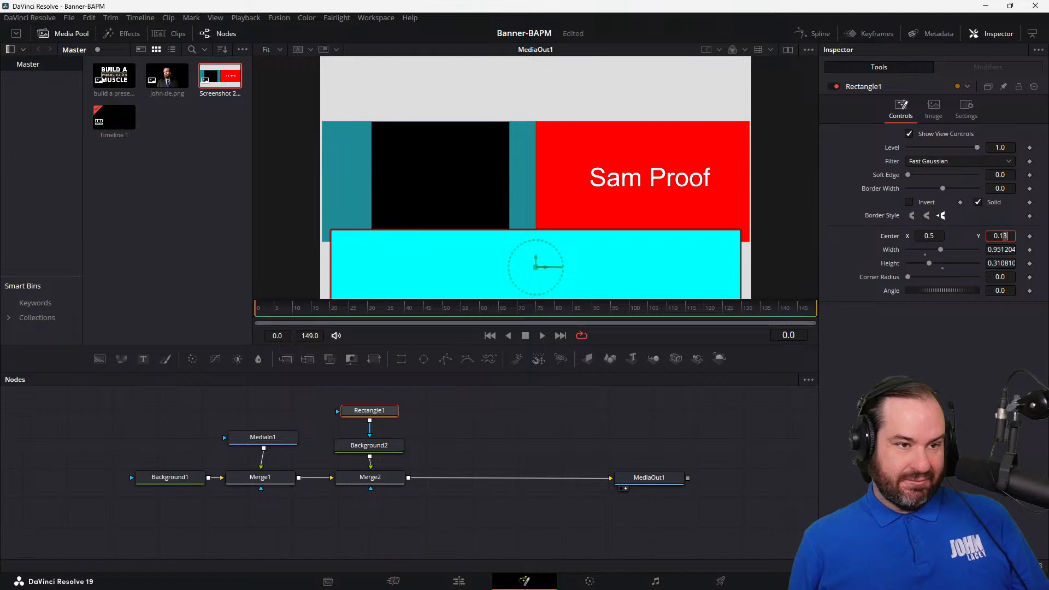
pyautogui.press('Up')
pyautogui.press('Up')
pyautogui.press('Down')
pyautogui.press('Down')
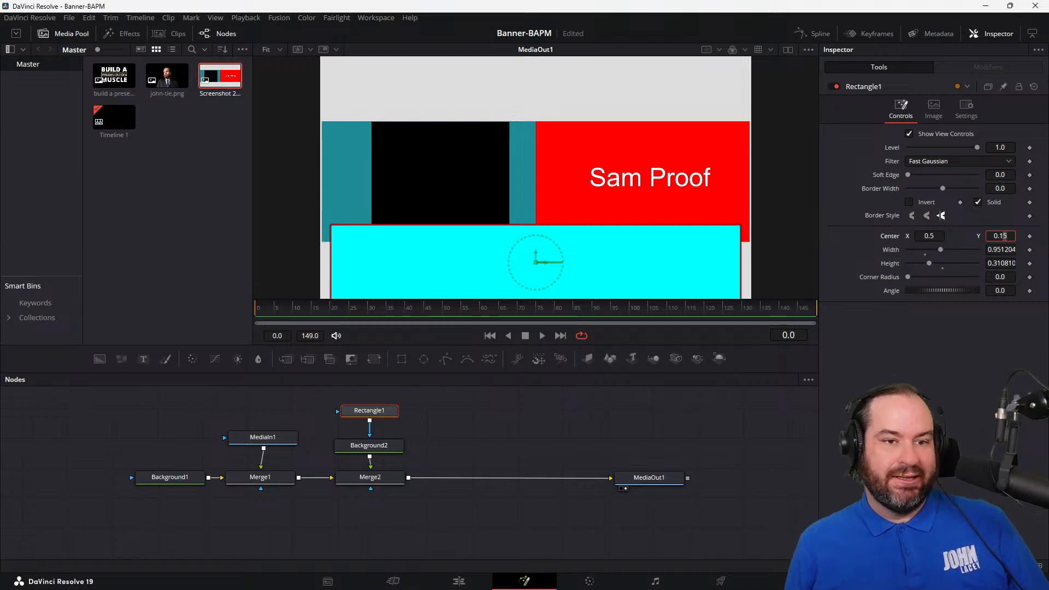
# Step: Set the Rectangle1 mask's width to 1.0 and its height to 0.25
pyautogui.press('Tab')
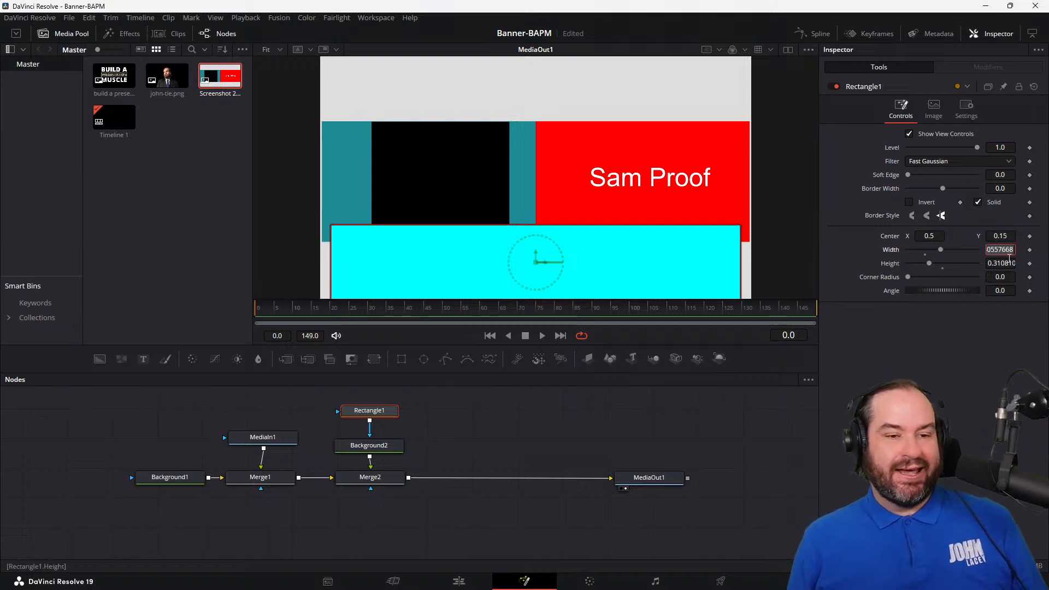
pyautogui.write('1')
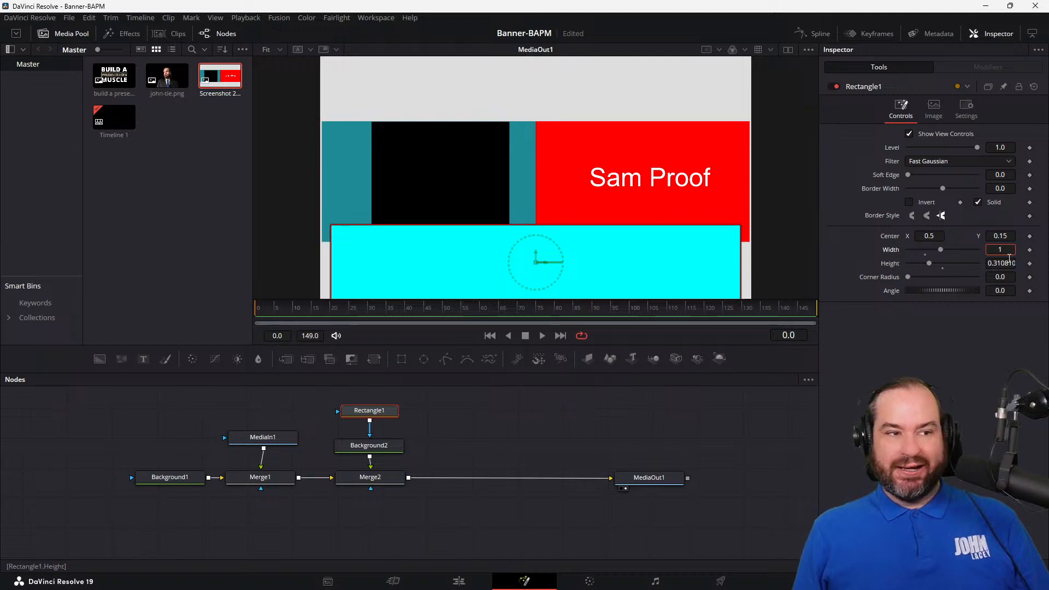
pyautogui.press('Tab')
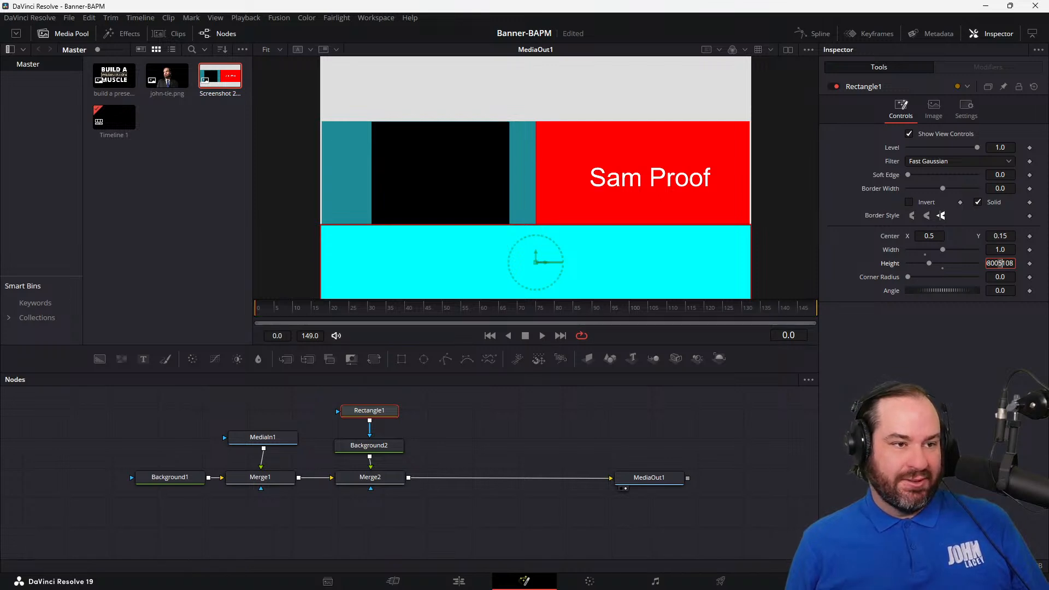
pyautogui.press('Left')
pyautogui.press('Left')
pyautogui.press('Left')
pyautogui.press('Left')
pyautogui.press('Left')
pyautogui.press('Left')
pyautogui.press('Left')
pyautogui.press('Left')
pyautogui.press('Left')
pyautogui.press('Left')
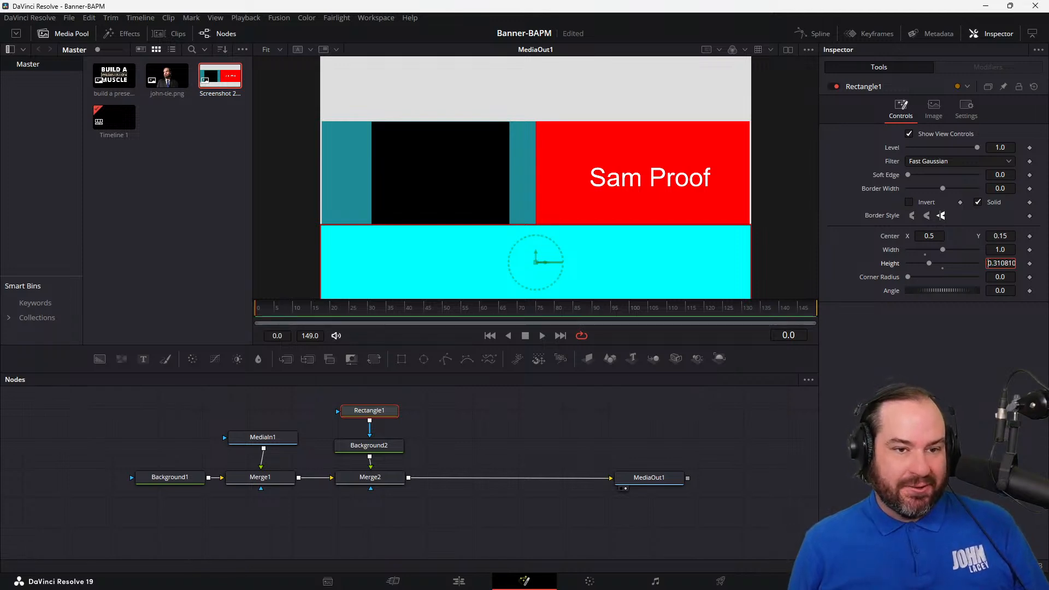
pyautogui.hotkey('shift', 'End')
pyautogui.write('25')
pyautogui.press('Tab')
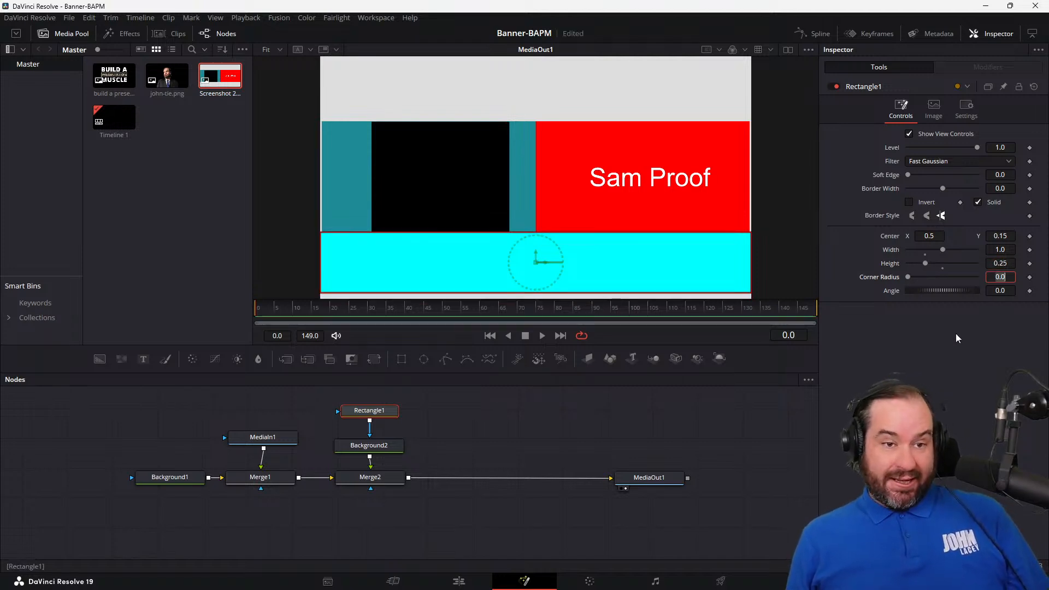
# Step: Set the Rectangle1 mask's center Y to 0.0
pyautogui.click(1001, 237)
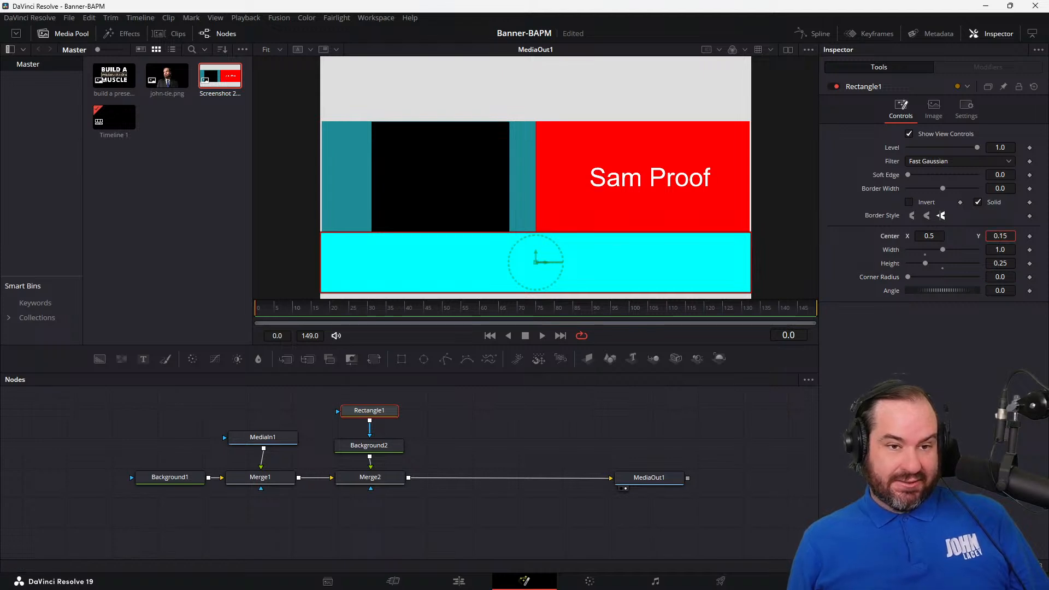
pyautogui.press('Down')
pyautogui.press('Up')
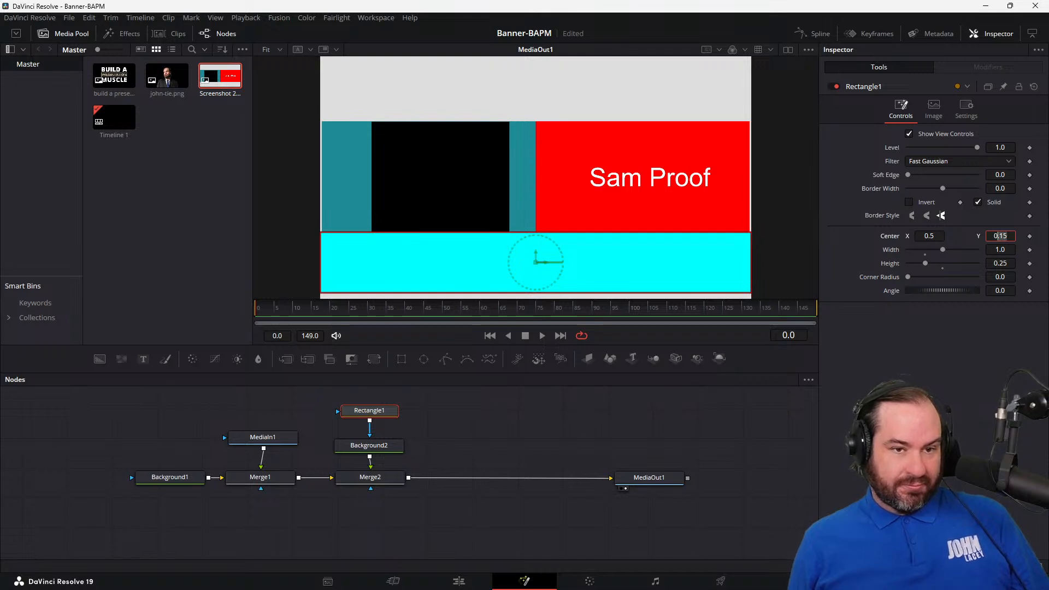
pyautogui.write('00')
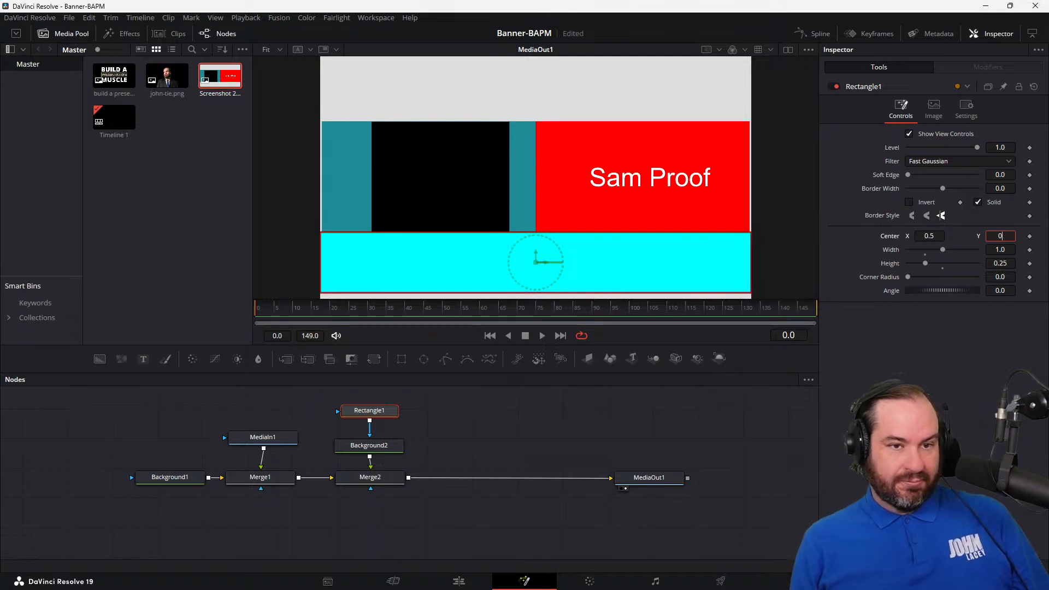
pyautogui.press('Tab')
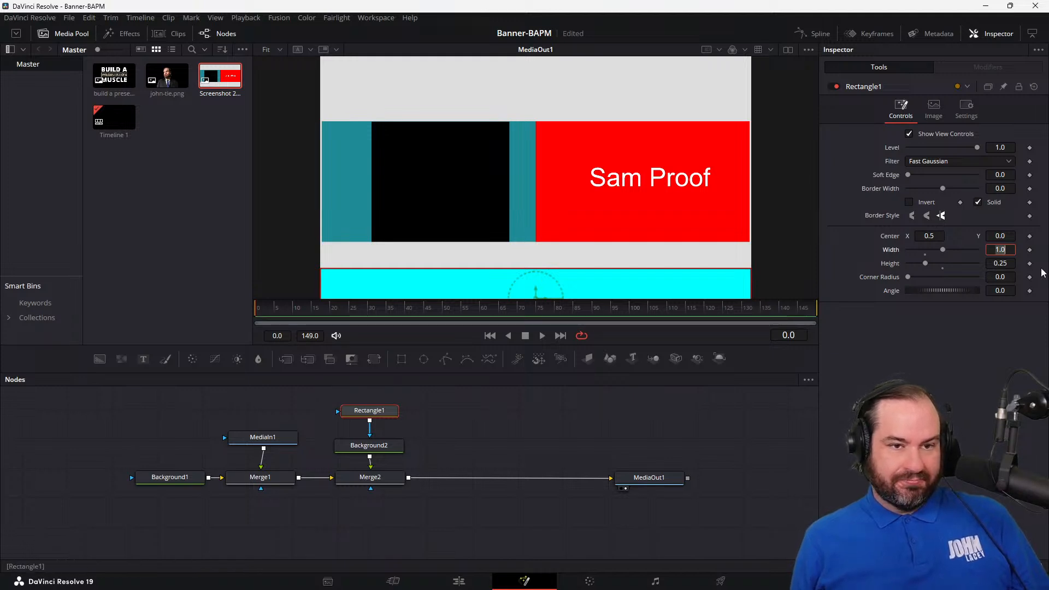
# Step: Try center Y values of 0.1 and 0.2 for the Rectangle1 mask
pyautogui.click(1005, 236)
pyautogui.write('0.2')
pyautogui.press('Return')
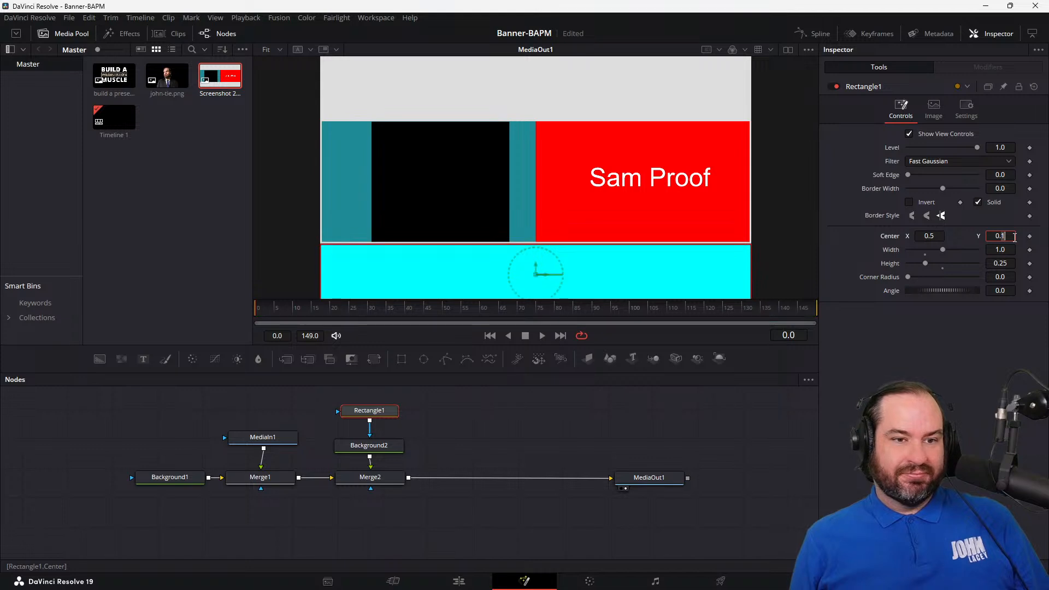
pyautogui.press('Down')
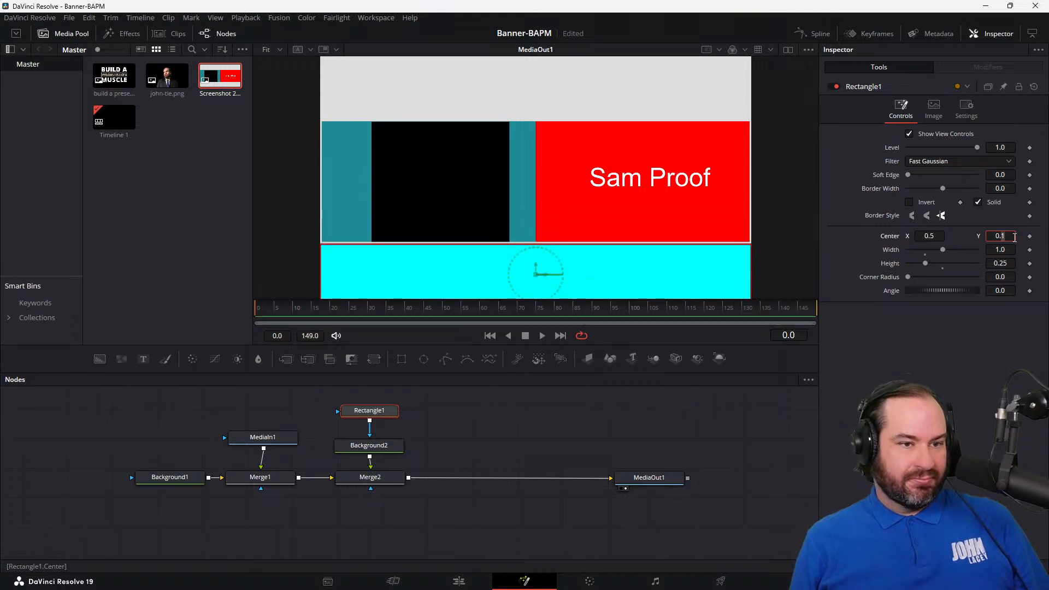
pyautogui.press('Up')
pyautogui.press('Down')
pyautogui.press('Up')
pyautogui.press('Down')
pyautogui.press('Up')
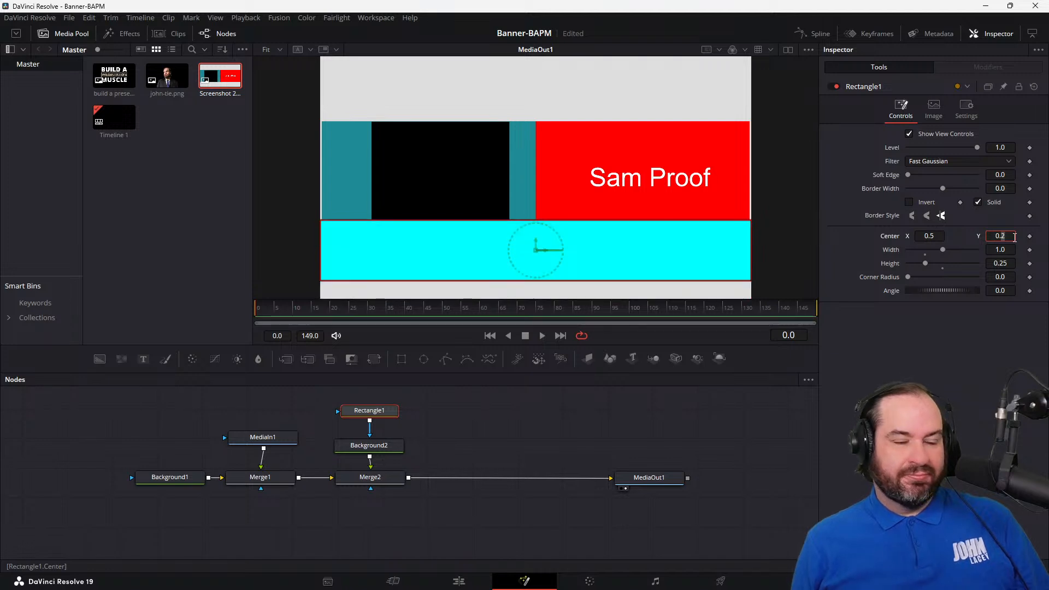
# Step: Try center Y values of 0.15 and 0.175 for the Rectangle1 mask
pyautogui.write('15')
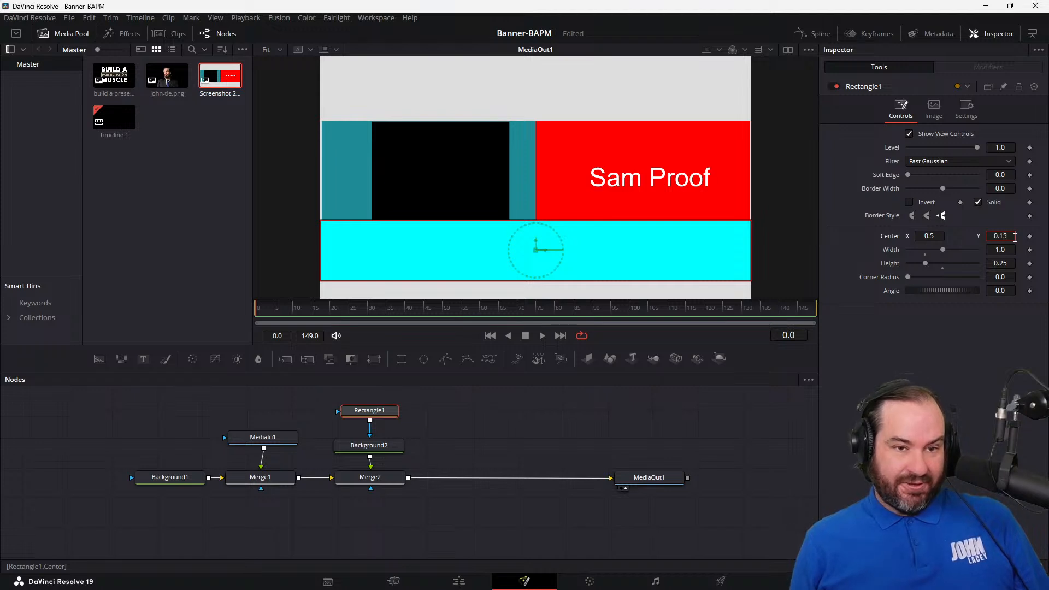
pyautogui.press('Return')
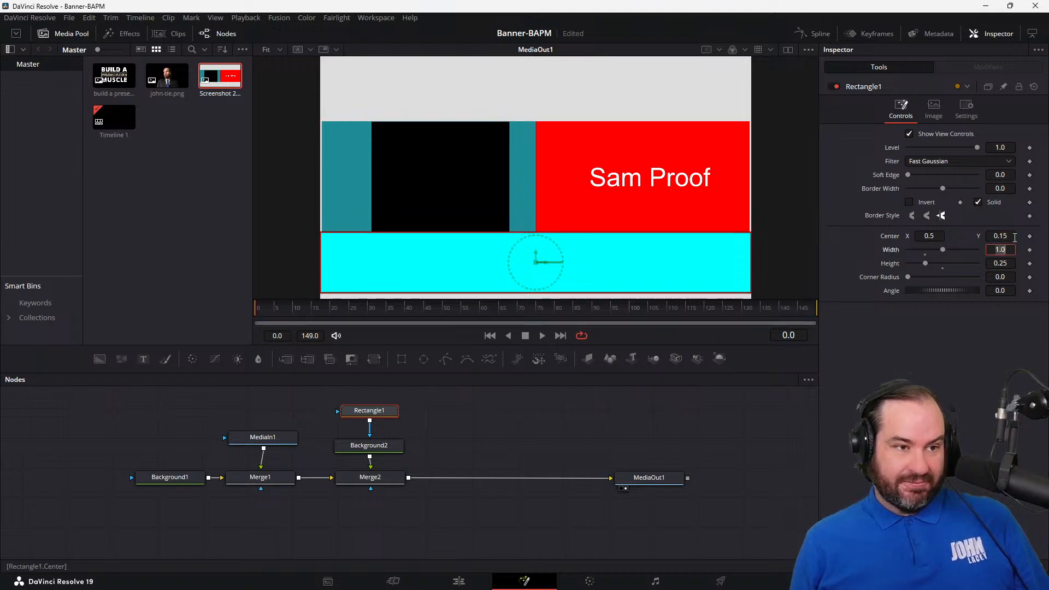
pyautogui.press('Left')
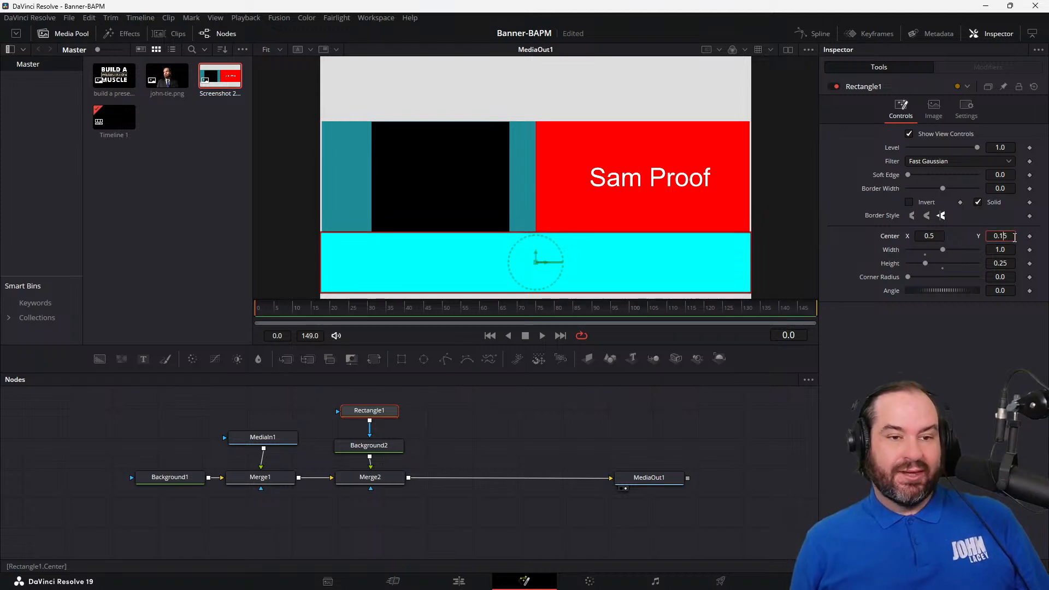
pyautogui.write('7')
pyautogui.press('Return')
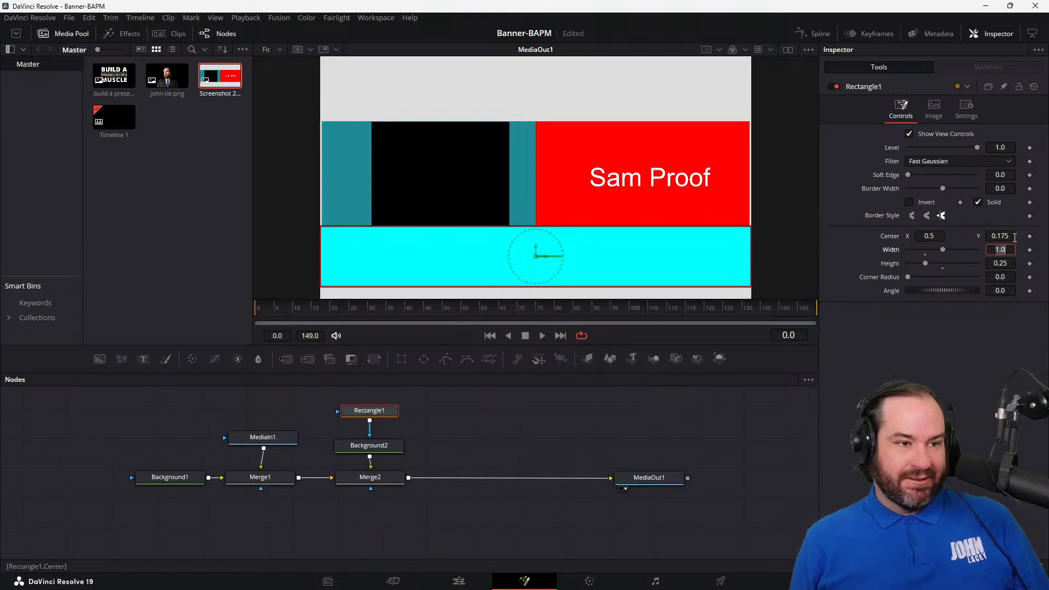
# Step: Set the Rectangle1 mask's center Y to 0.13
pyautogui.press('Left')
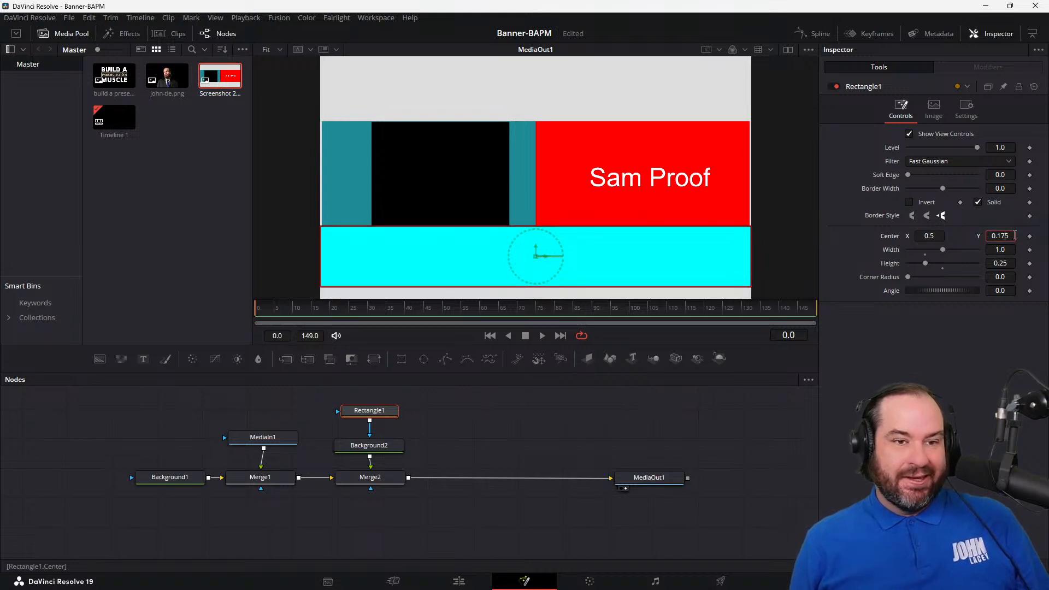
pyautogui.press('Tab')
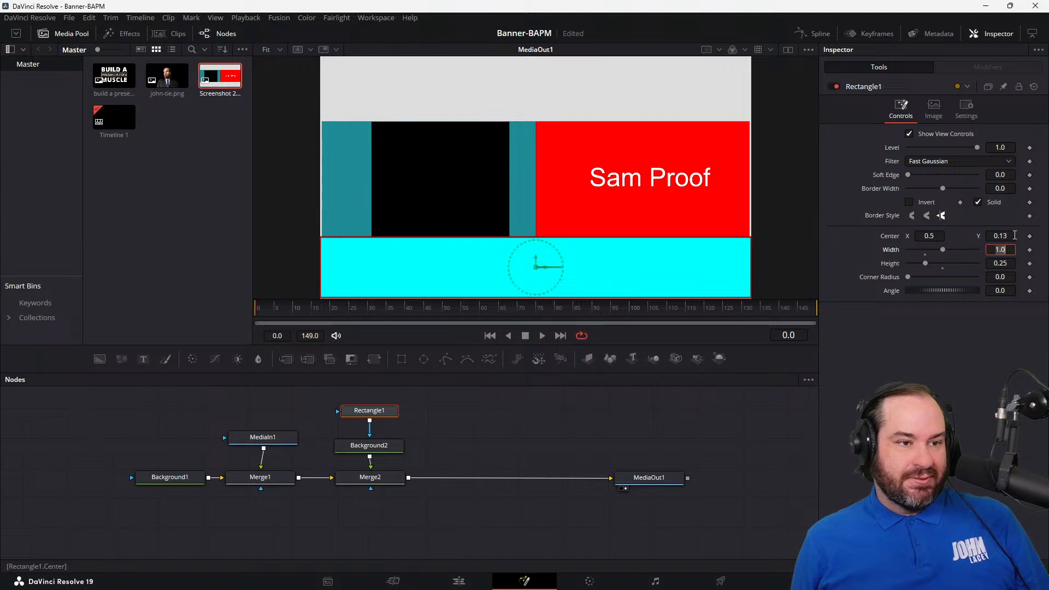
pyautogui.press('Return')
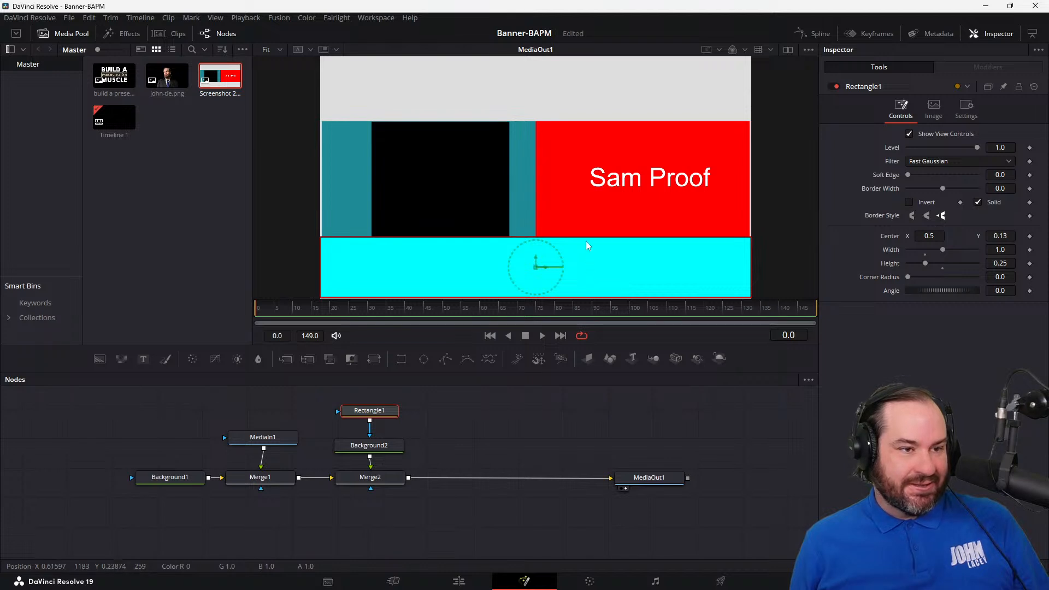
# Step: Reduce the Rectangle1 mask's height to about 0.22 and set its center Y to 0.11
pyautogui.moveTo(589, 241); pyautogui.dragTo(591, 244)
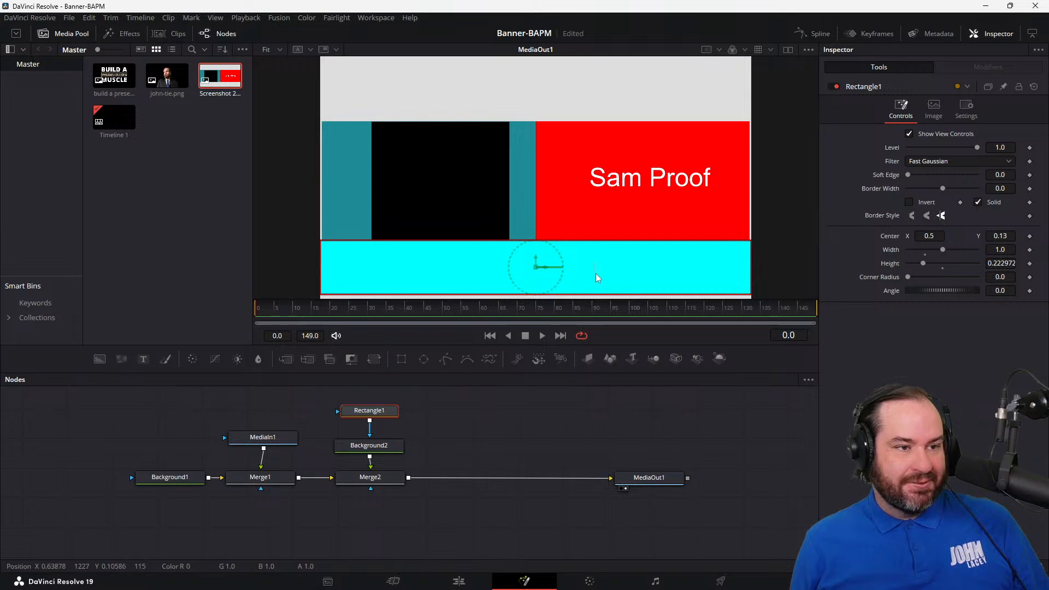
pyautogui.click(1011, 236)
pyautogui.press('Down')
pyautogui.press('Down')
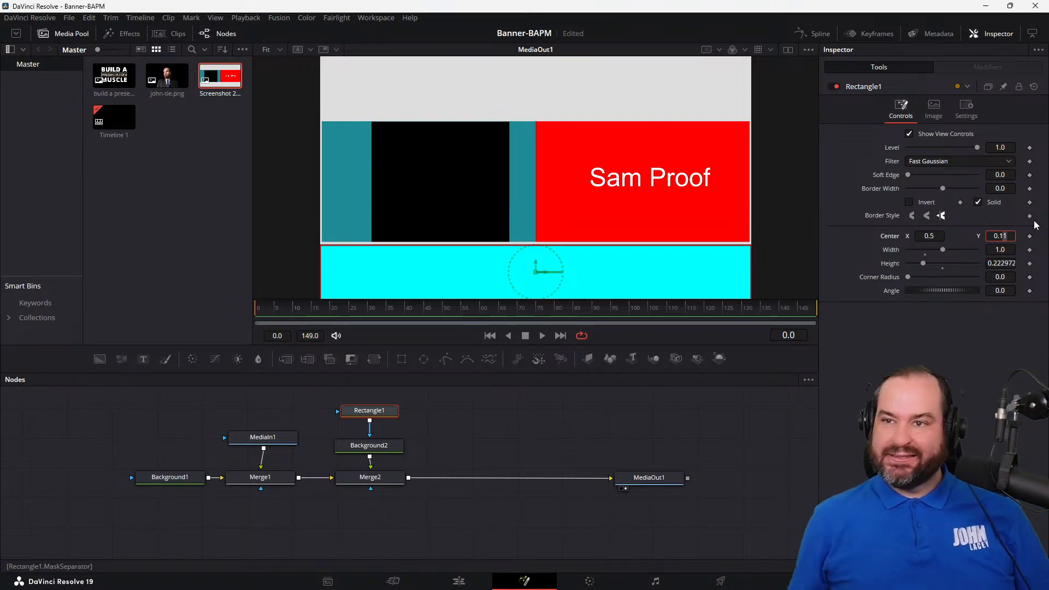
pyautogui.click(521, 446)
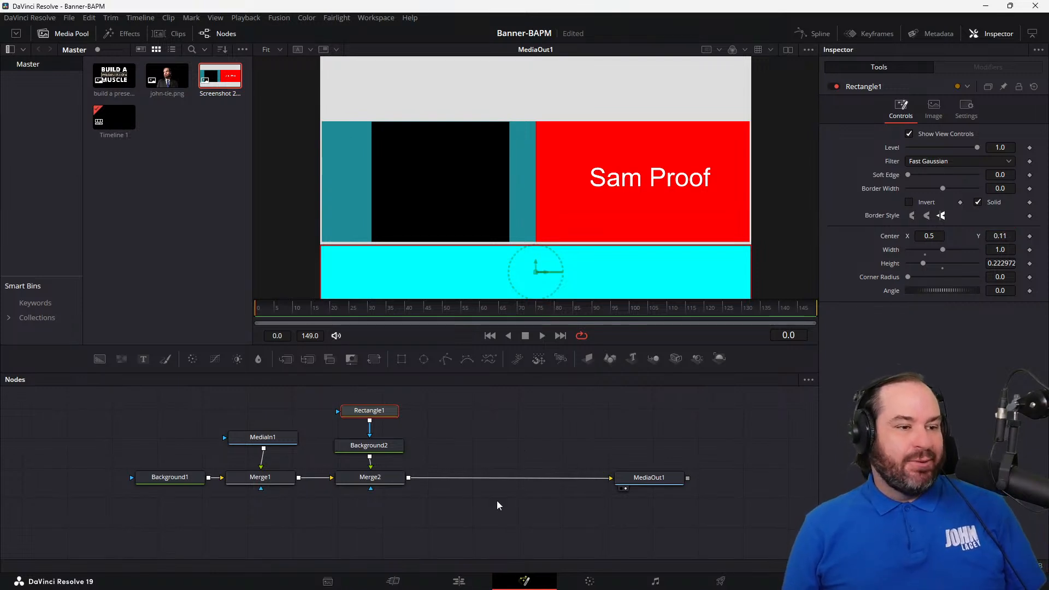
# Step: Merge the john-tie.png image over the output of Merge2, and undo a freehand move of it
pyautogui.moveTo(181, 77); pyautogui.dragTo(408, 479)
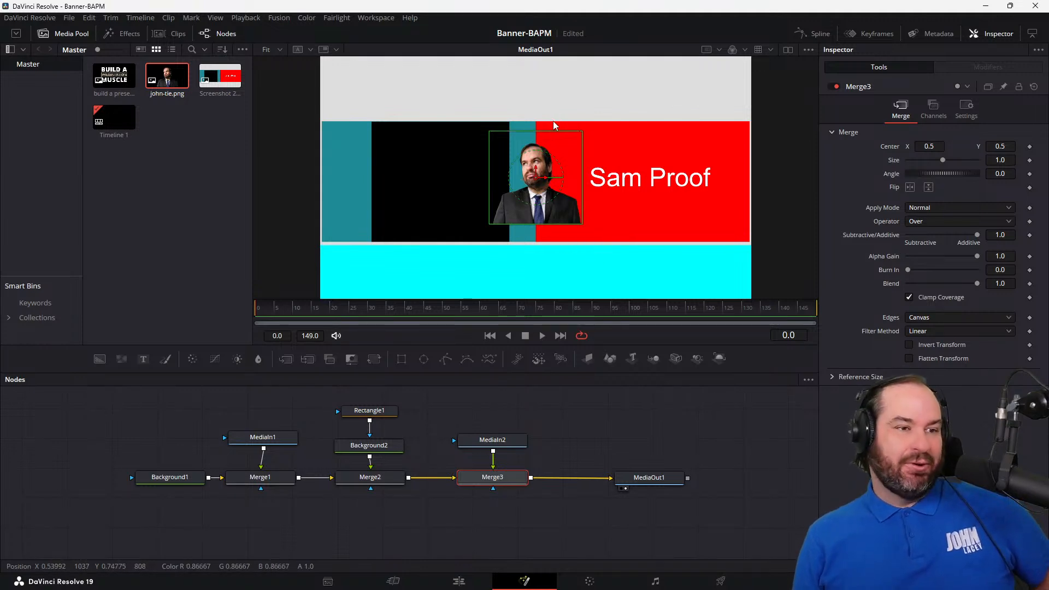
pyautogui.moveTo(556, 131); pyautogui.dragTo(579, 123)
pyautogui.hotkey('ctrl', 'z')
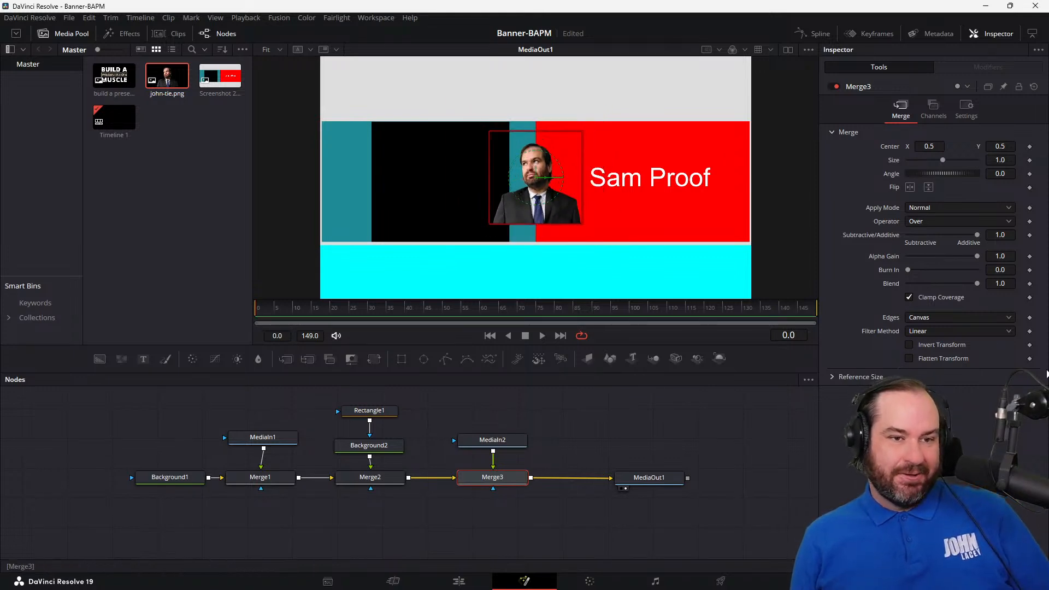
# Step: Position the portrait image by setting Merge3's center to X 0.9 and Y 0.2
pyautogui.click(1010, 147)
pyautogui.press('Down')
pyautogui.press('Down')
pyautogui.press('Down')
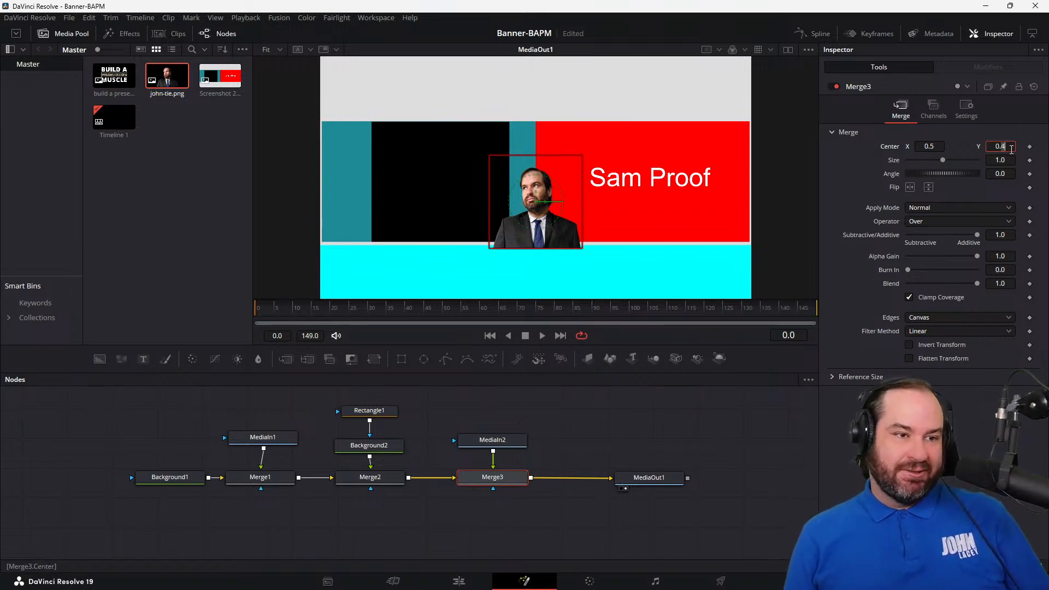
pyautogui.press('Down')
pyautogui.press('Up')
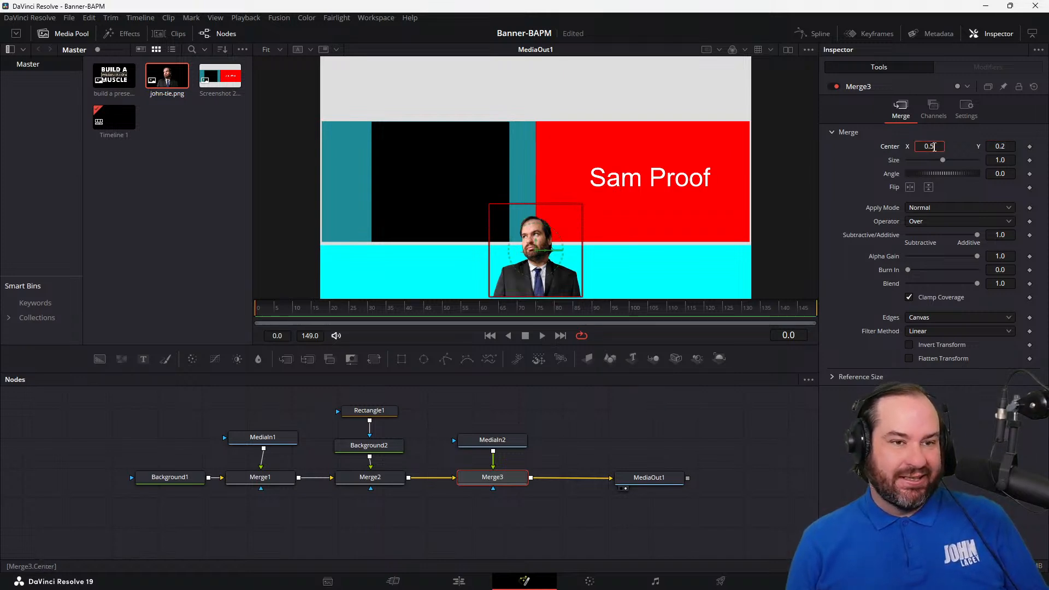
pyautogui.press('Up')
pyautogui.press('Up')
pyautogui.press('Up')
pyautogui.press('Up')
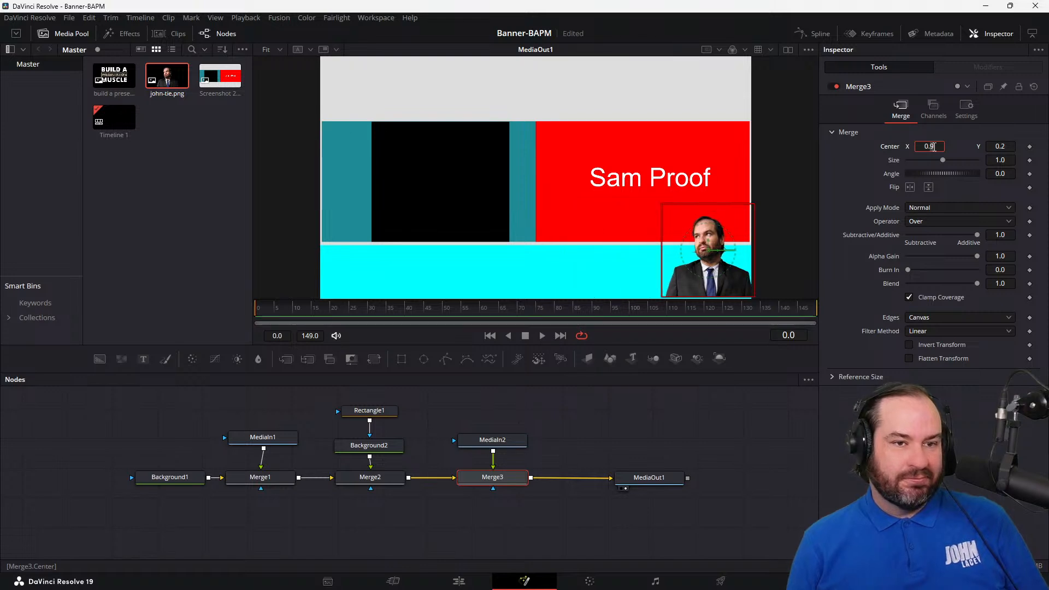
# Step: Lower the portrait image slightly by setting Merge3's center Y to 0.193
pyautogui.moveTo(1002, 148); pyautogui.dragTo(1004, 148)
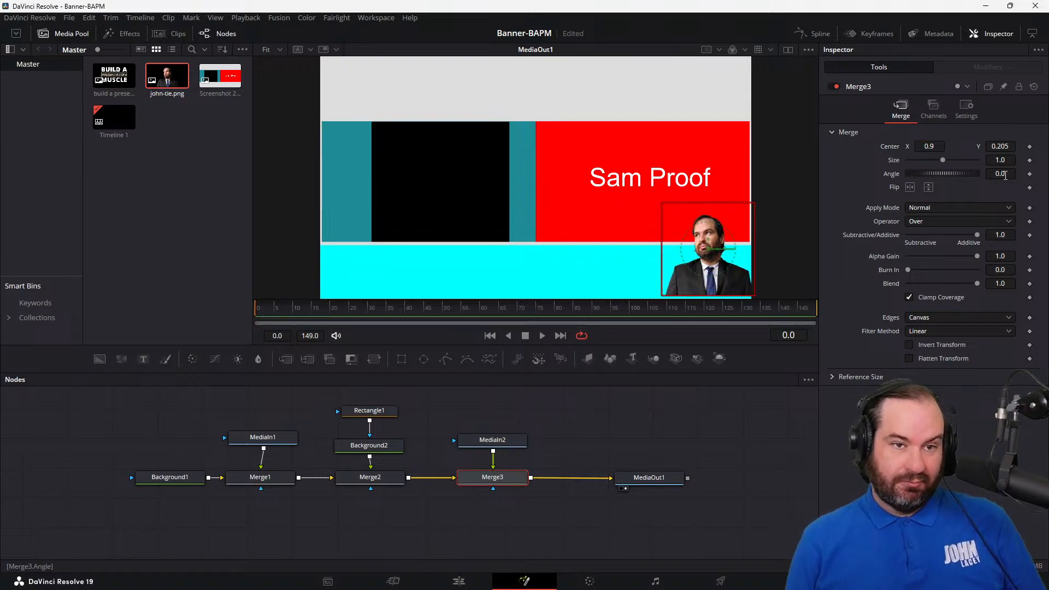
pyautogui.click(1014, 145)
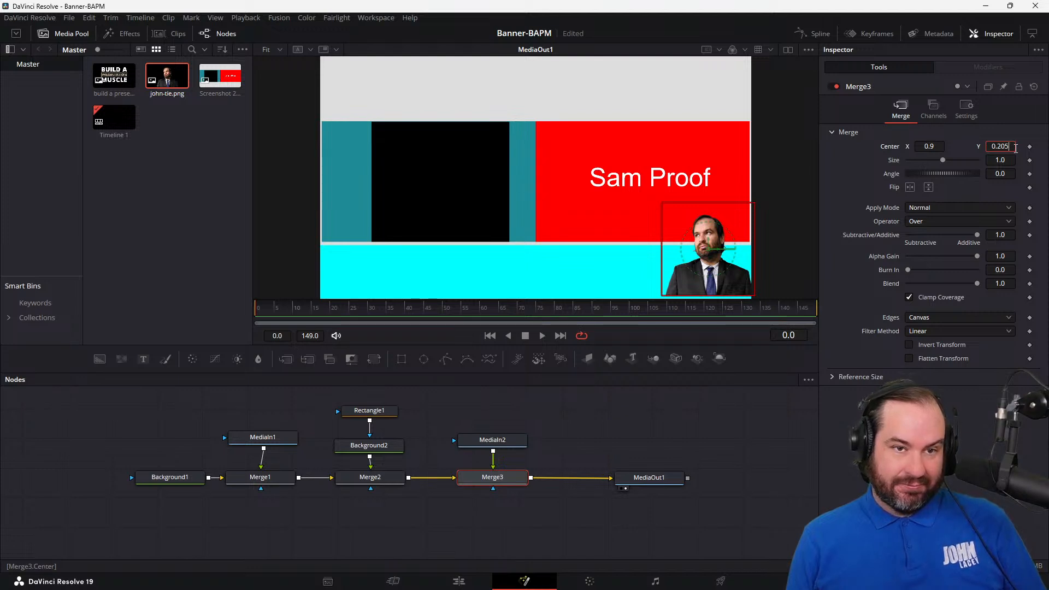
pyautogui.press('Down')
pyautogui.press('Down')
pyautogui.press('Down')
pyautogui.press('Down')
pyautogui.press('Down')
pyautogui.press('Down')
pyautogui.press('Down')
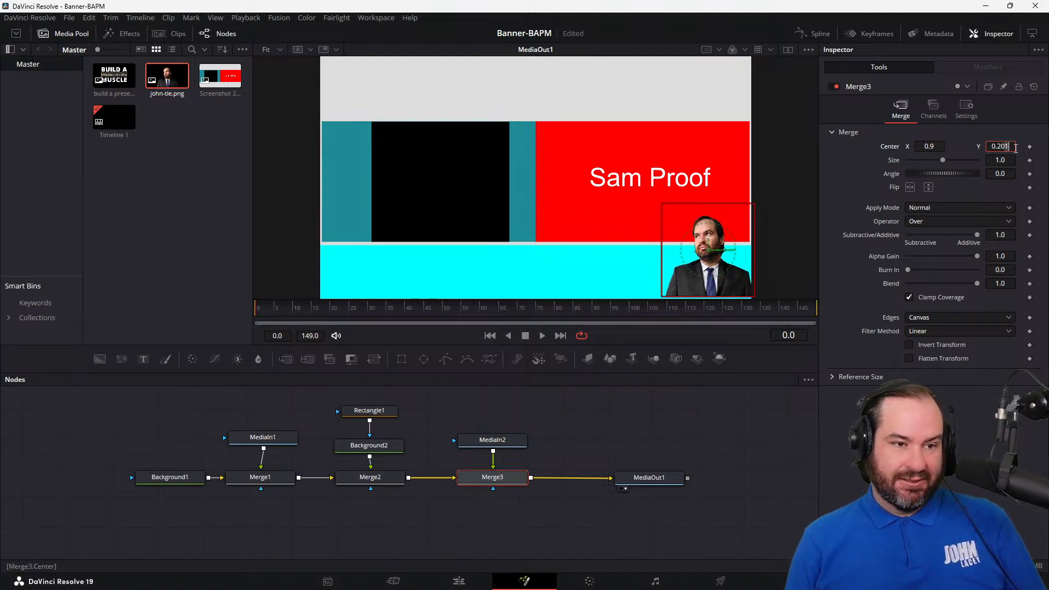
pyautogui.press('Down')
pyautogui.press('Down')
pyautogui.press('Down')
pyautogui.press('Down')
pyautogui.press('Down')
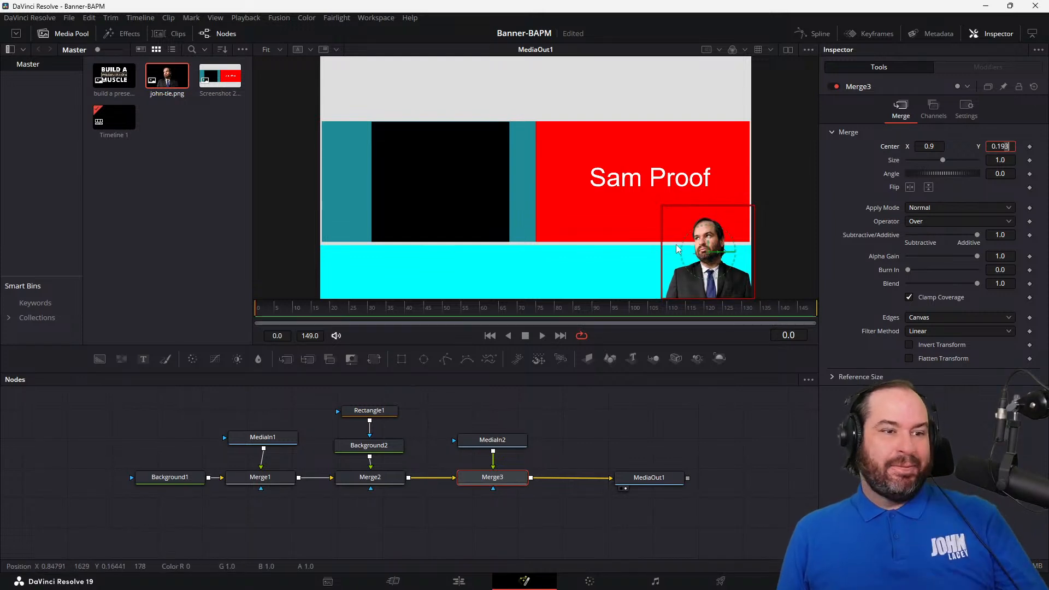
# Step: Enlarge the portrait image by setting Merge3's size to 1.1
pyautogui.click(1001, 160)
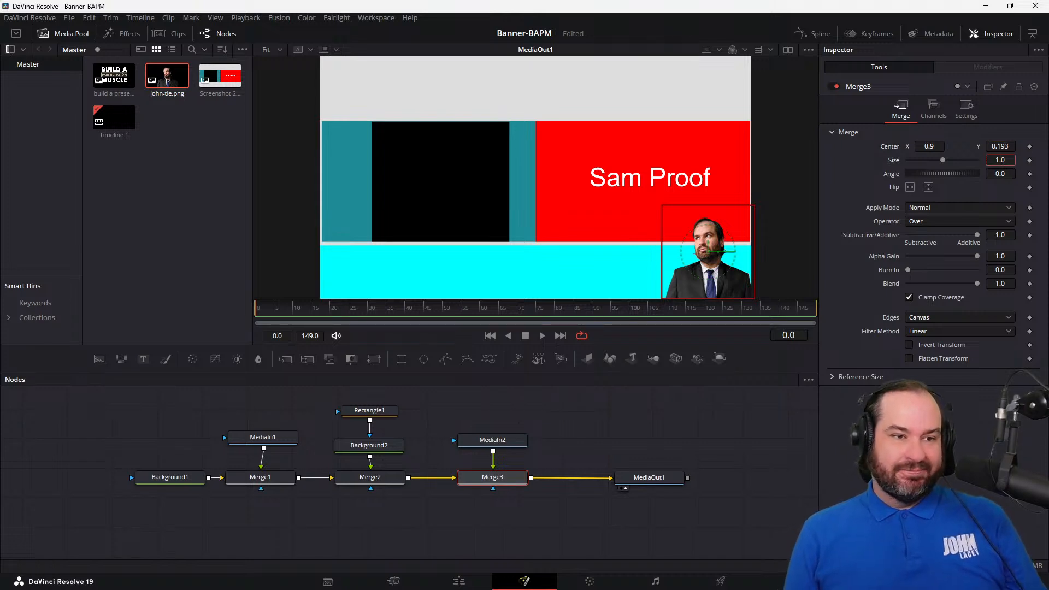
pyautogui.write('1.1')
pyautogui.click(1004, 173)
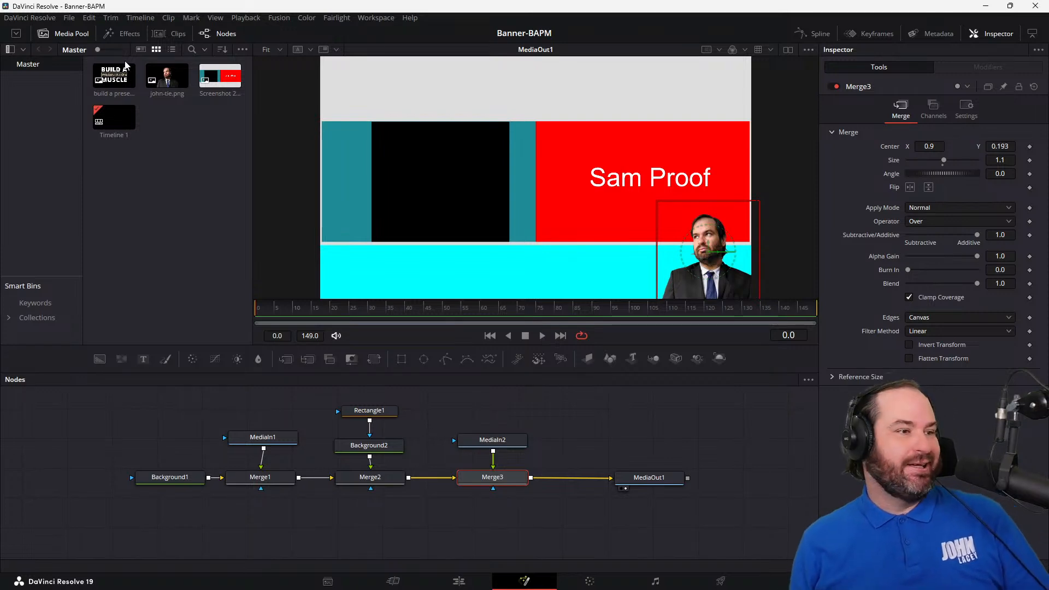
# Step: Add the build a presentation muscle.png image to the node graph beside MediaIn2 and move MediaOut1 farther from Merge3 to make room
pyautogui.moveTo(125, 65); pyautogui.dragTo(595, 440)
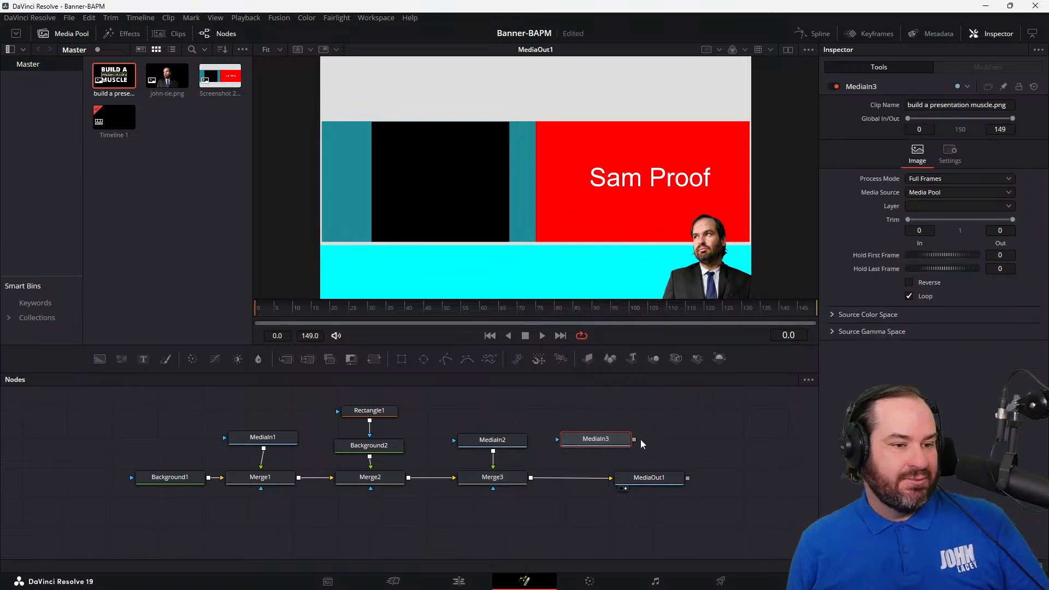
pyautogui.moveTo(654, 484); pyautogui.dragTo(777, 489)
pyautogui.moveTo(634, 440); pyautogui.dragTo(532, 482)
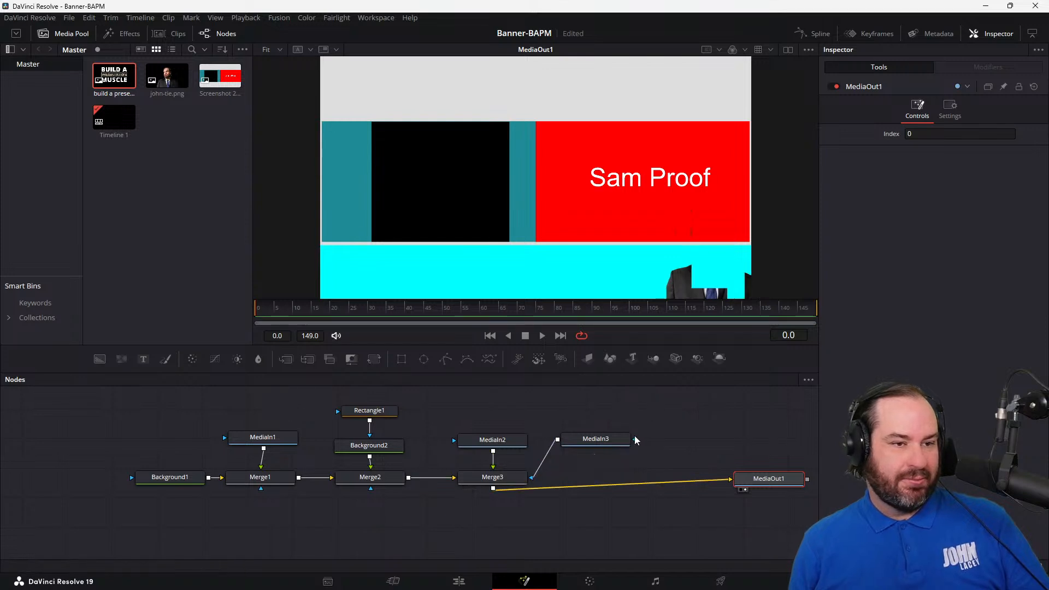
pyautogui.moveTo(616, 439); pyautogui.dragTo(638, 434)
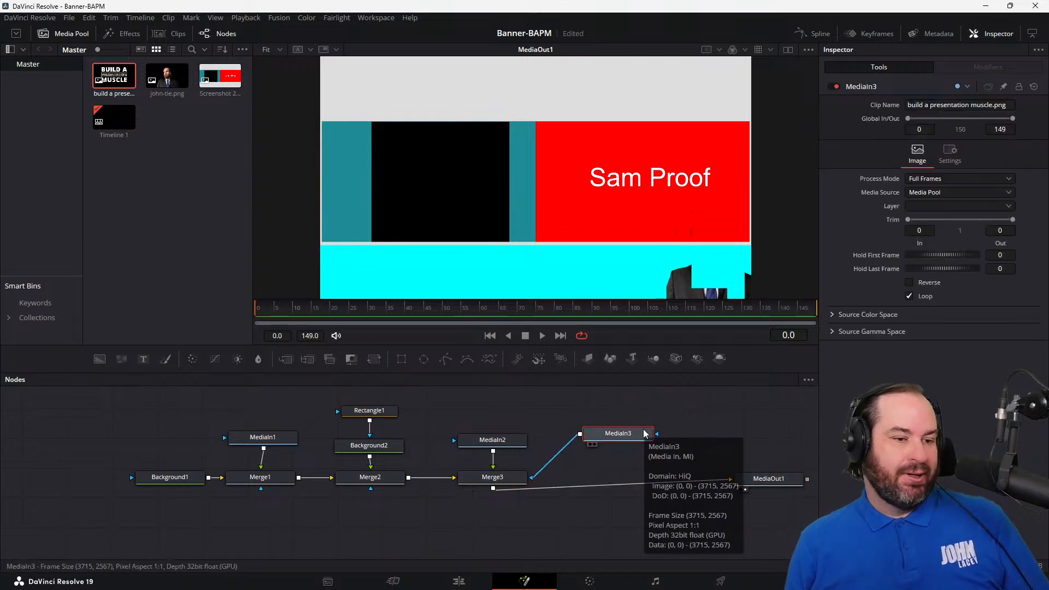
pyautogui.hotkey('ctrl', 'z')
pyautogui.hotkey('ctrl', 'z')
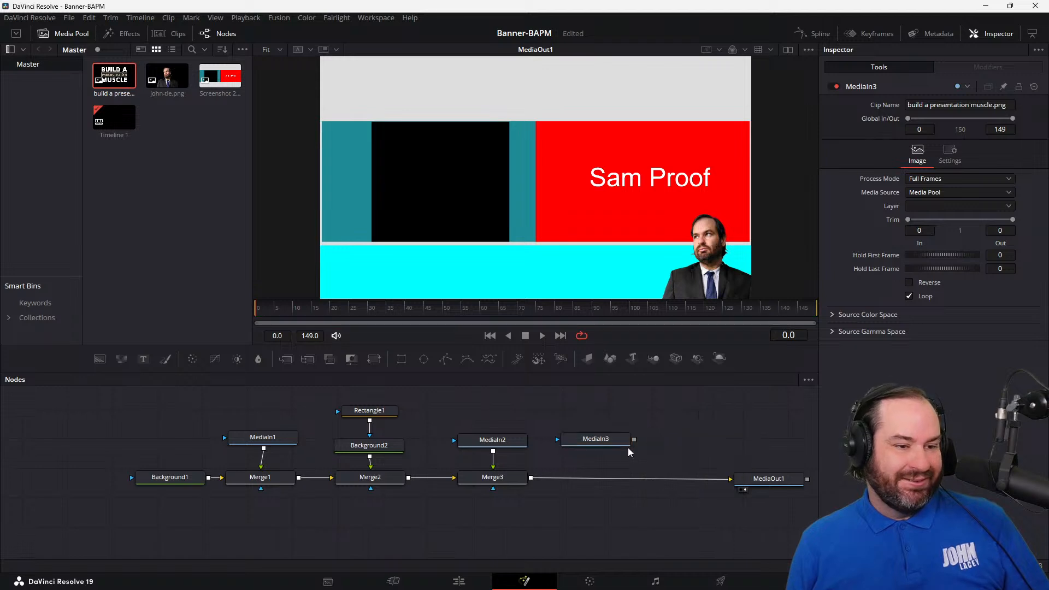
# Step: Merge the presentation muscle logo over Merge3's output and scale it down to size 0.2
pyautogui.moveTo(634, 441); pyautogui.dragTo(530, 479)
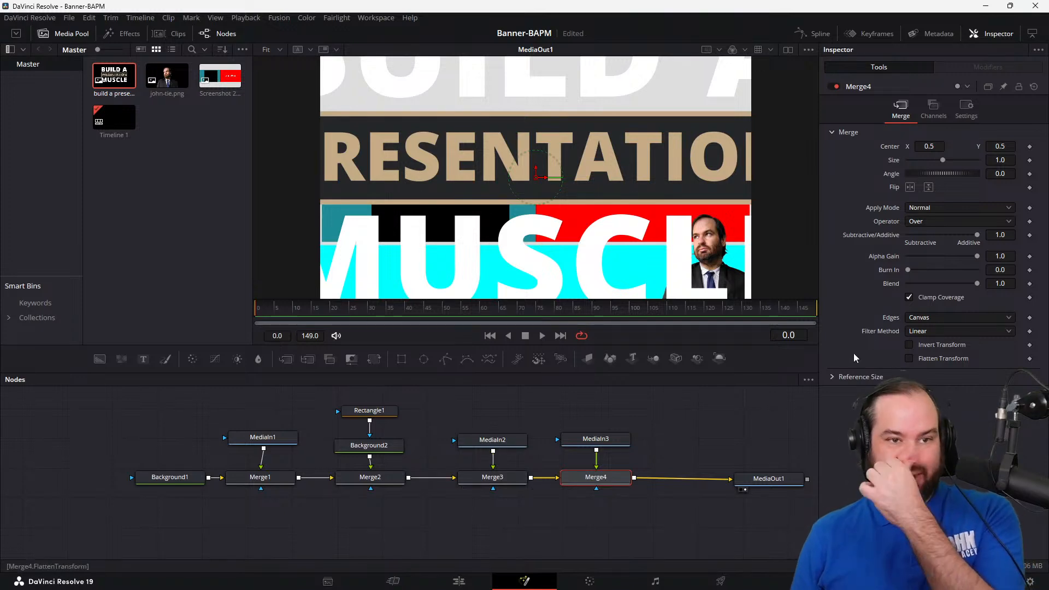
pyautogui.click(1011, 161)
pyautogui.press('Down')
pyautogui.press('Down')
pyautogui.press('Down')
pyautogui.press('Down')
pyautogui.press('Down')
pyautogui.press('Down')
pyautogui.press('Down')
pyautogui.press('Down')
pyautogui.press('Down')
pyautogui.press('Down')
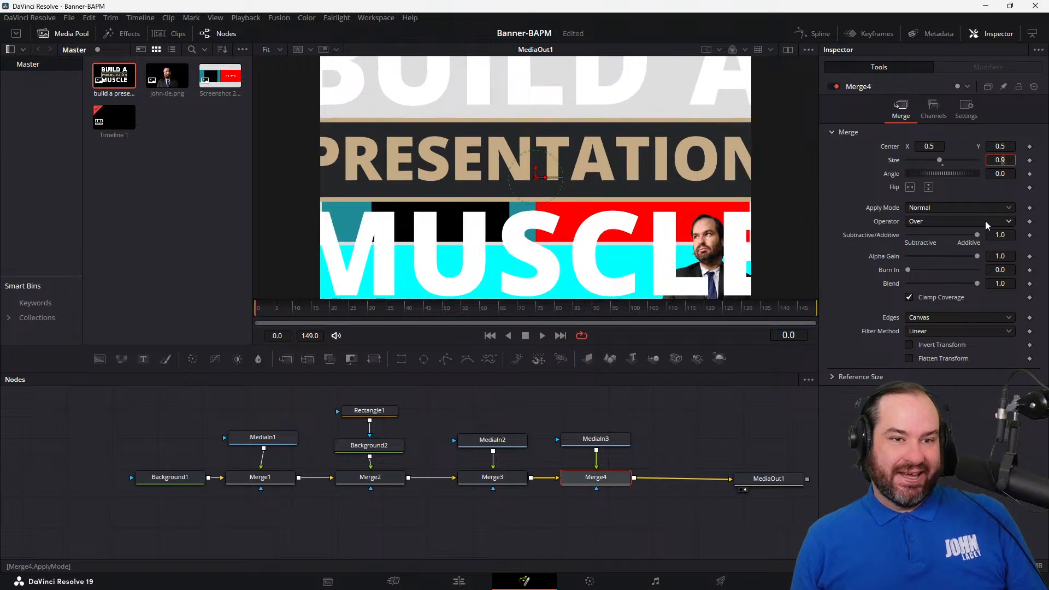
pyautogui.press('Up')
pyautogui.press('Up')
pyautogui.press('Down')
# Step: Lower the logo onto the banner bar by setting Merge4's center Y to 0.19
pyautogui.press('Up')
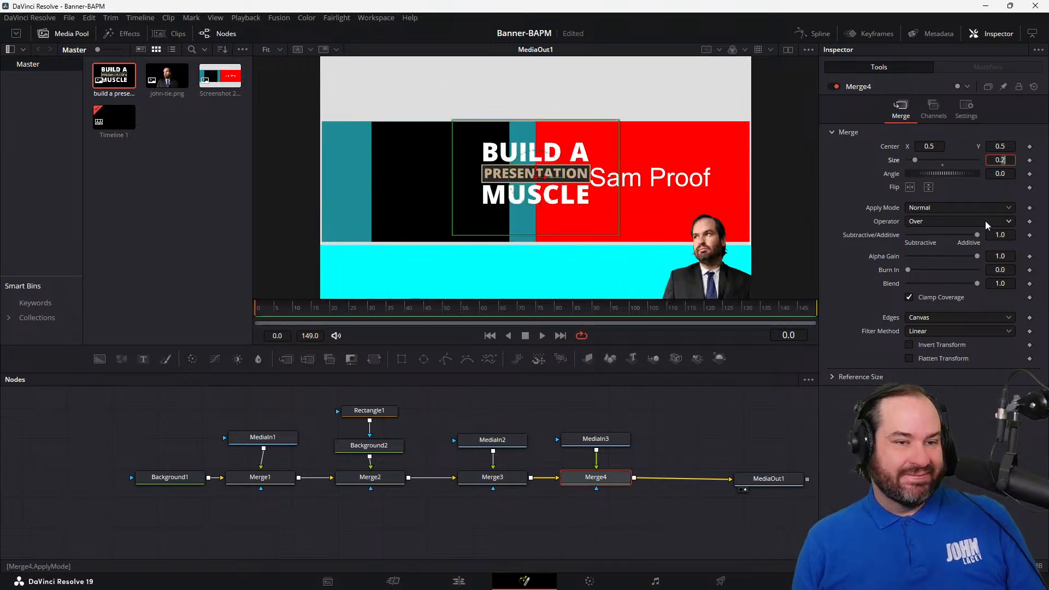
pyautogui.click(999, 146)
pyautogui.press('Up')
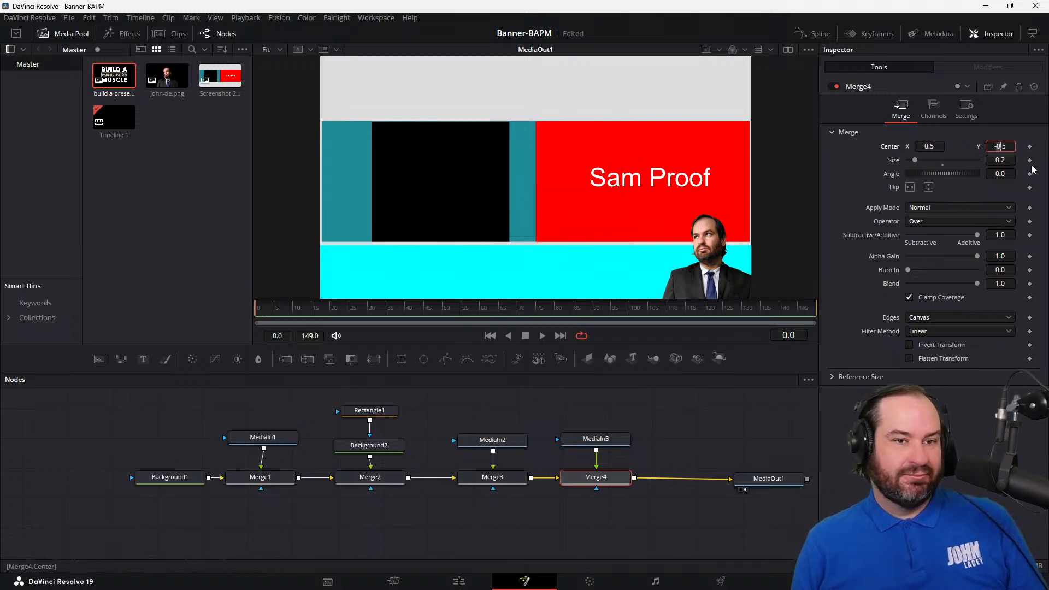
pyautogui.press('Down')
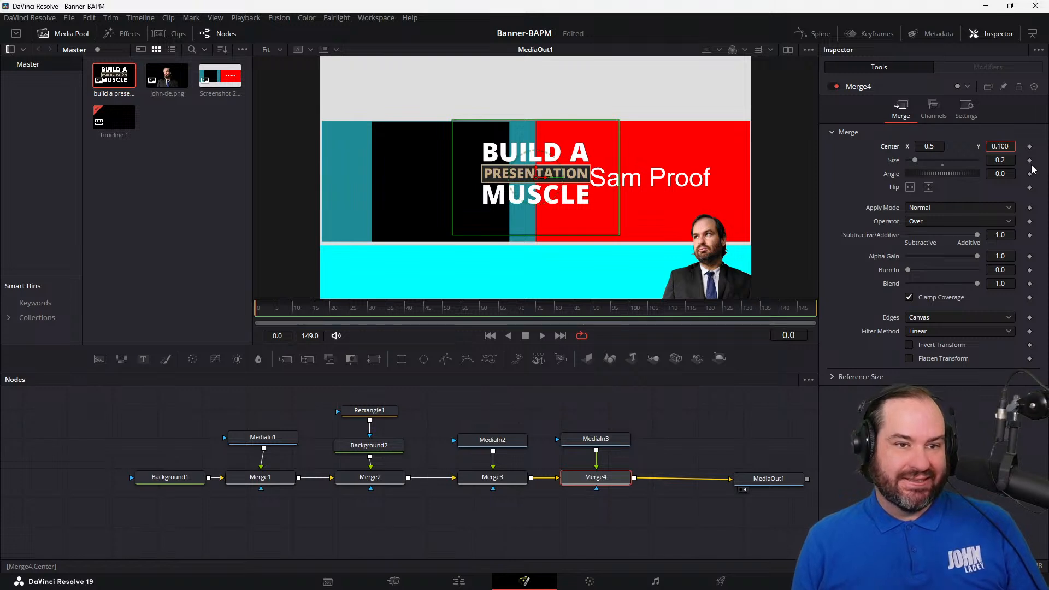
pyautogui.press('Tab')
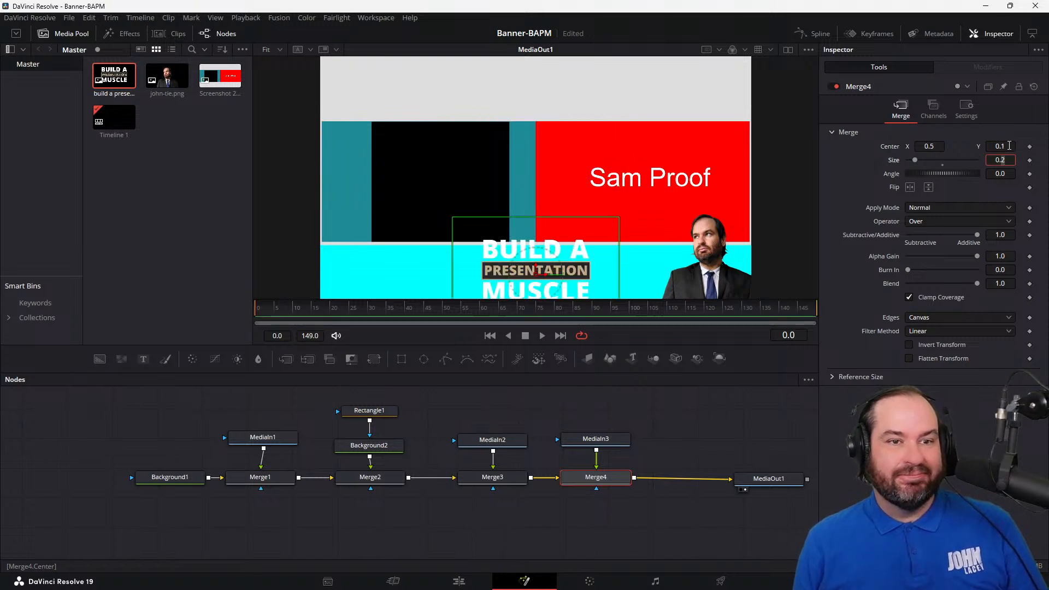
pyautogui.click(1009, 146)
pyautogui.press('Up')
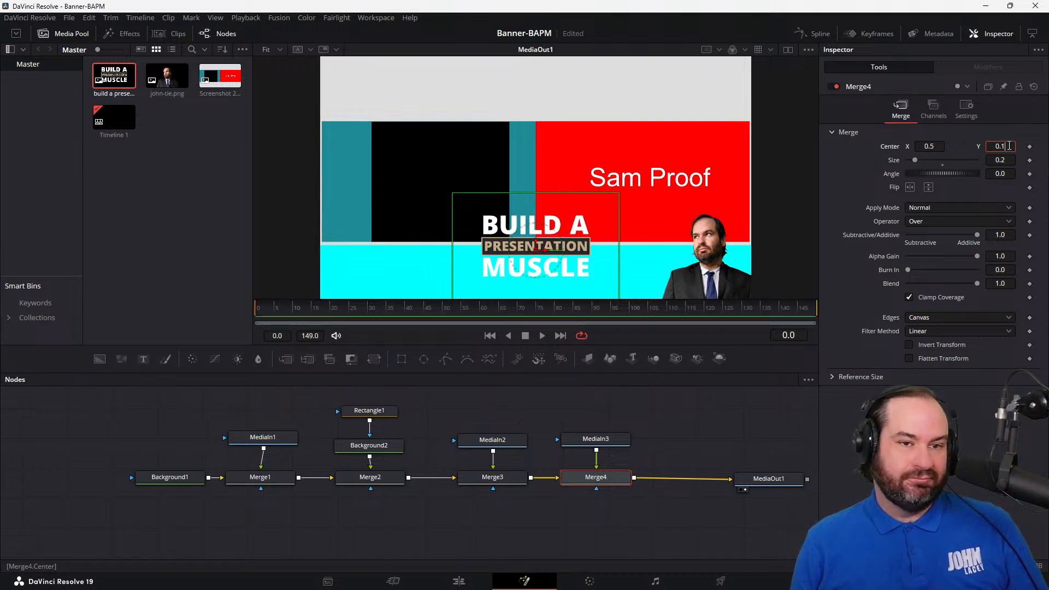
pyautogui.press('Return')
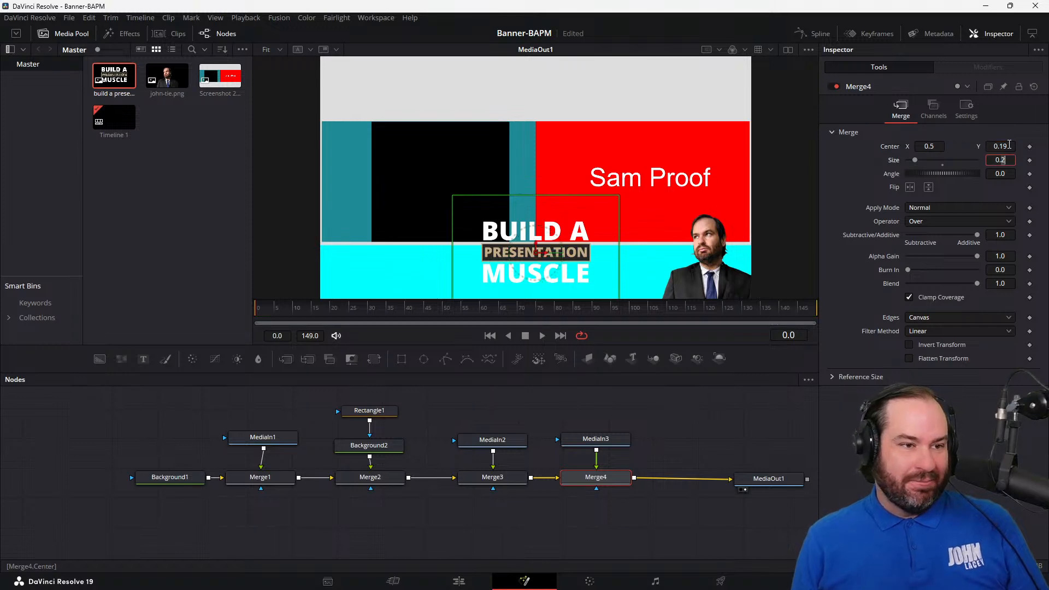
pyautogui.press('Tab')
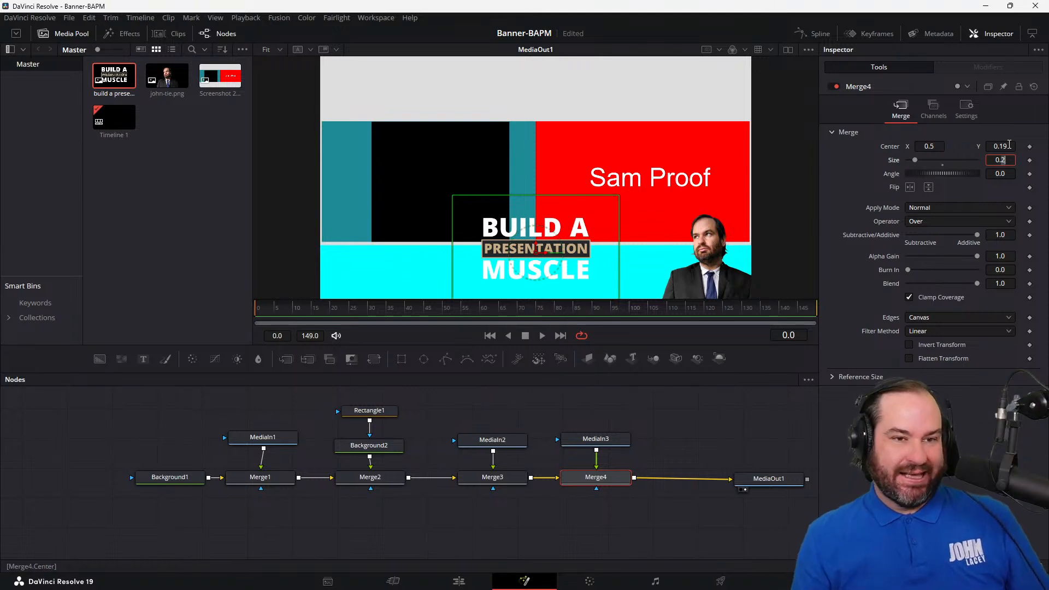
# Step: Shift the logo sideways by setting Merge4's center X to 0.2
pyautogui.click(937, 145)
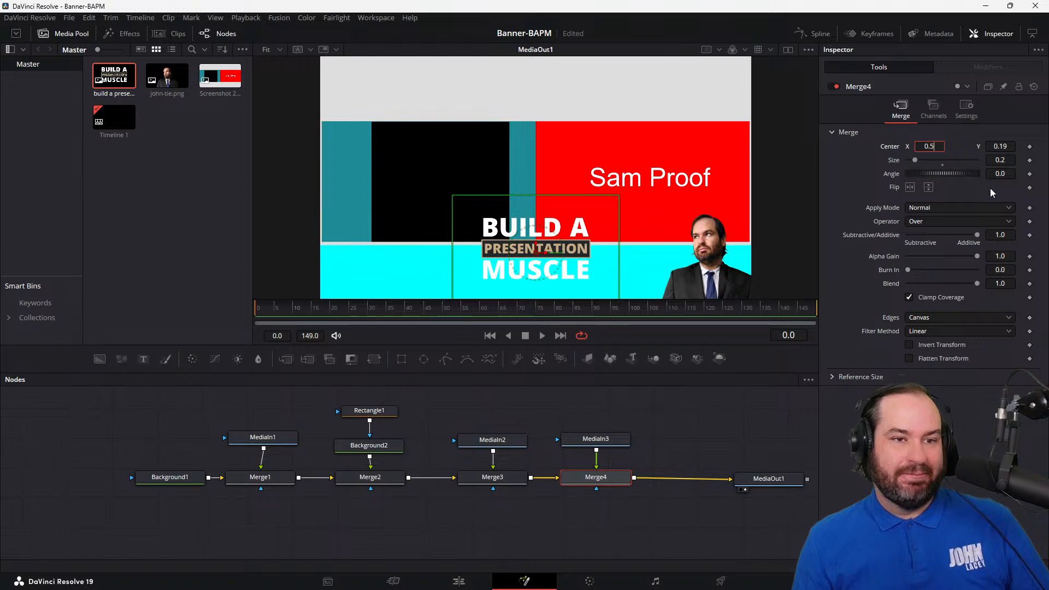
pyautogui.write('0.2')
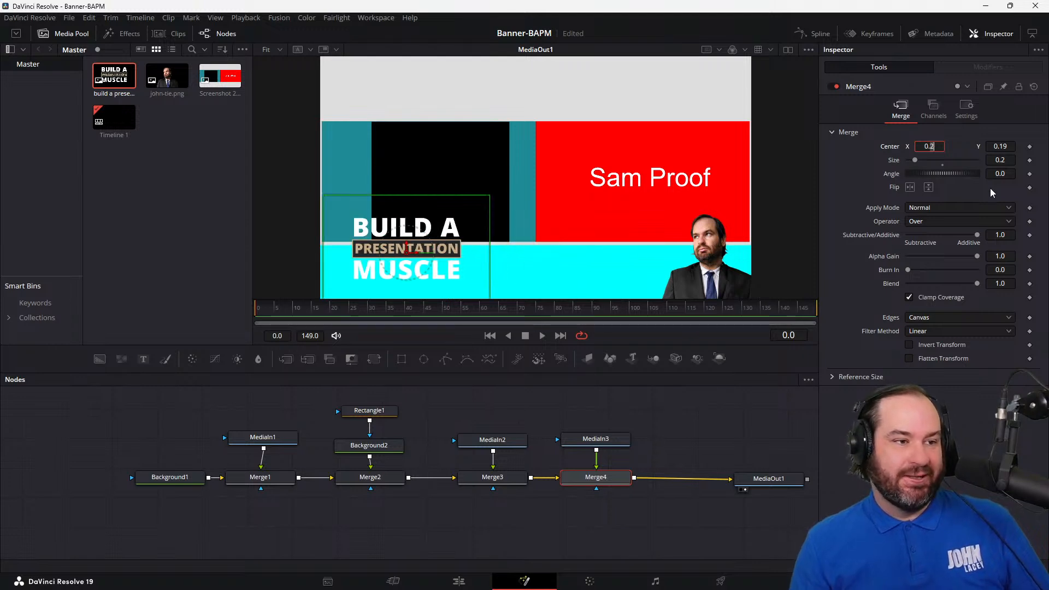
pyautogui.press('Down')
pyautogui.press('Up')
pyautogui.press('Down')
pyautogui.press('Up')
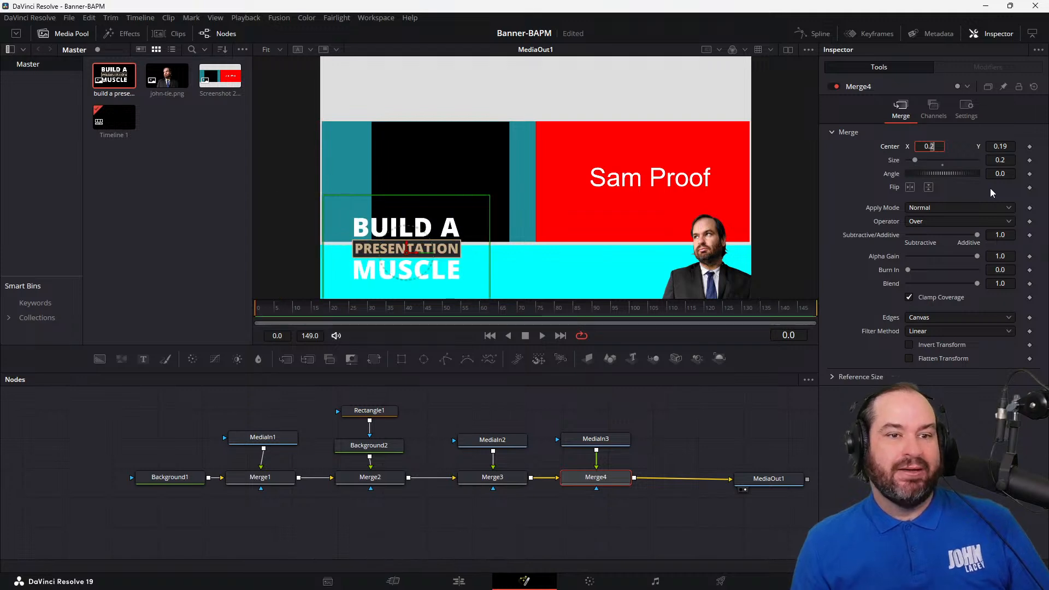
# Step: Reduce the logo by setting Merge4's size to 0.175
pyautogui.click(1007, 159)
pyautogui.press('Down')
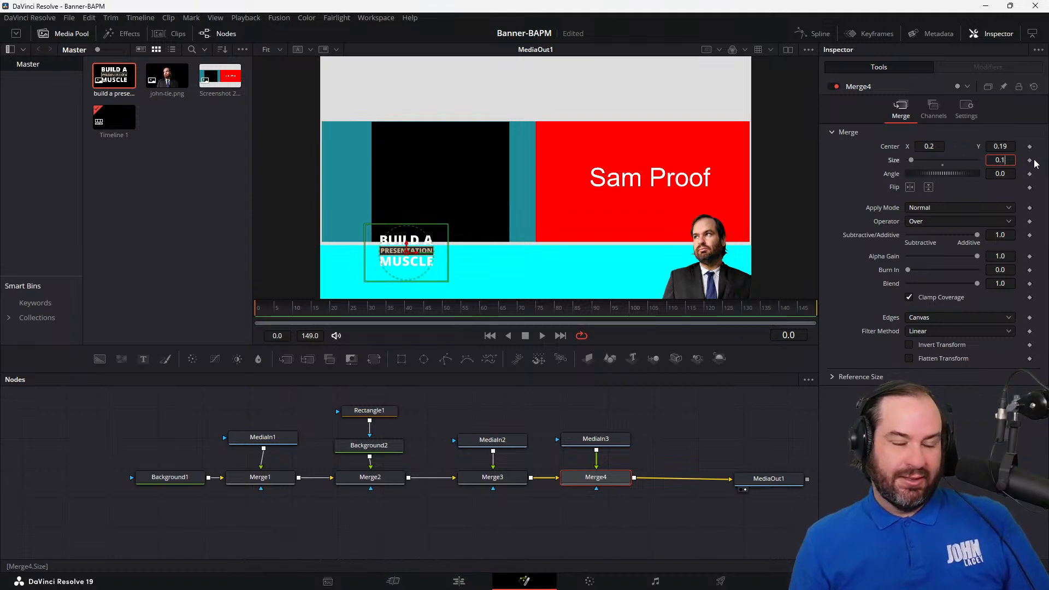
pyautogui.press('Tab')
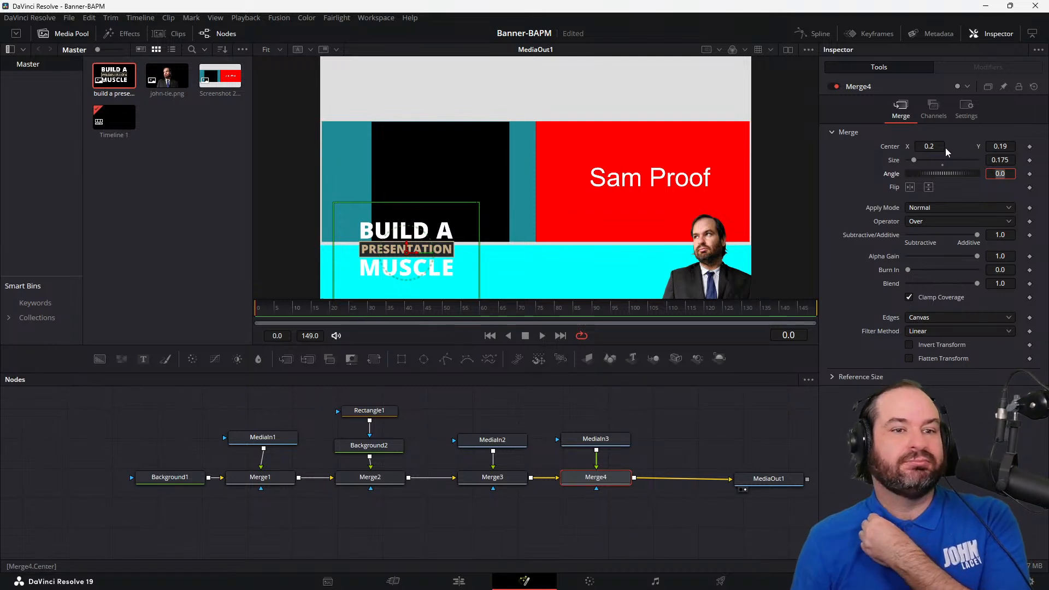
# Step: Move the logo closer to the frame's left edge by setting Merge4's center X to 0.15
pyautogui.click(936, 147)
pyautogui.press('Down')
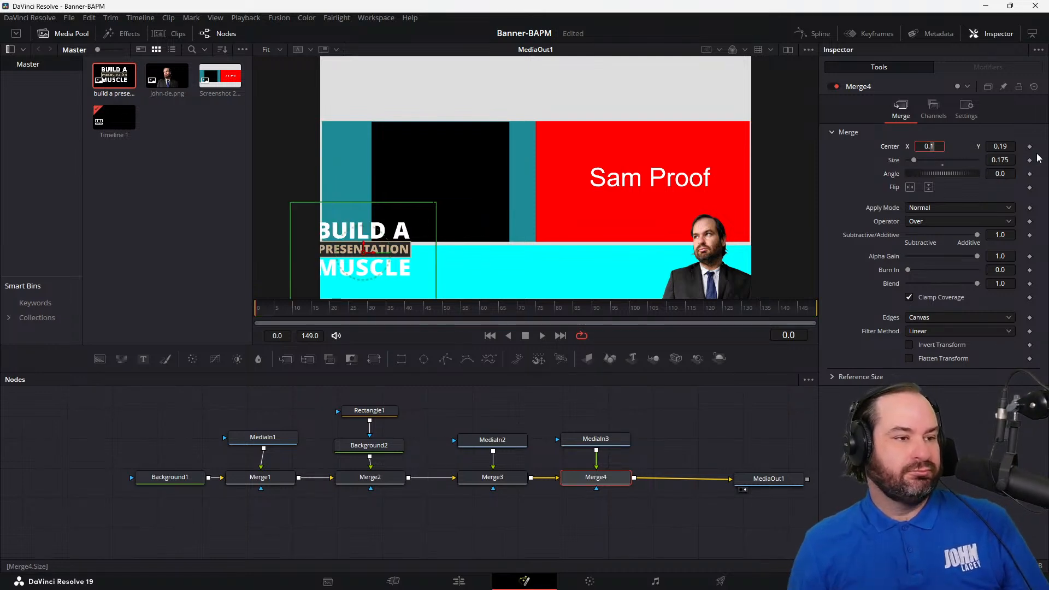
pyautogui.press('Up')
pyautogui.write('1')
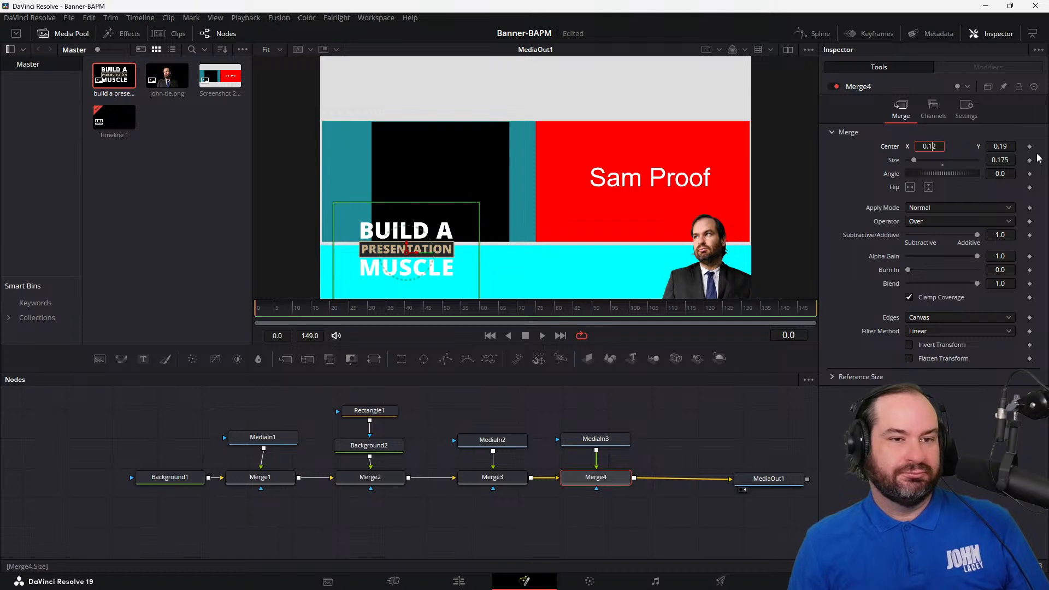
pyautogui.press('Delete')
pyautogui.write('57')
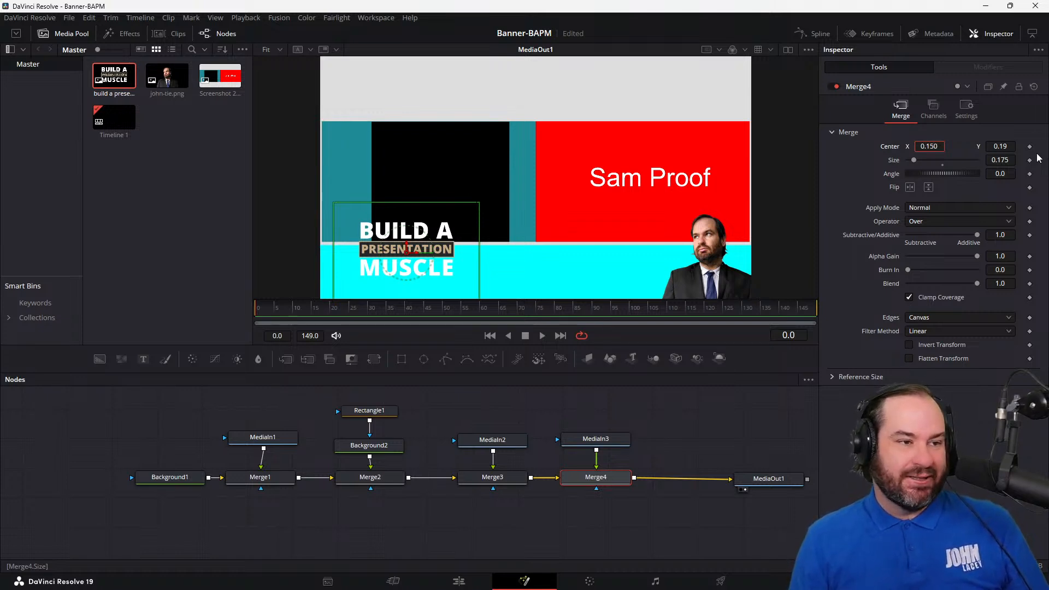
pyautogui.press('Tab')
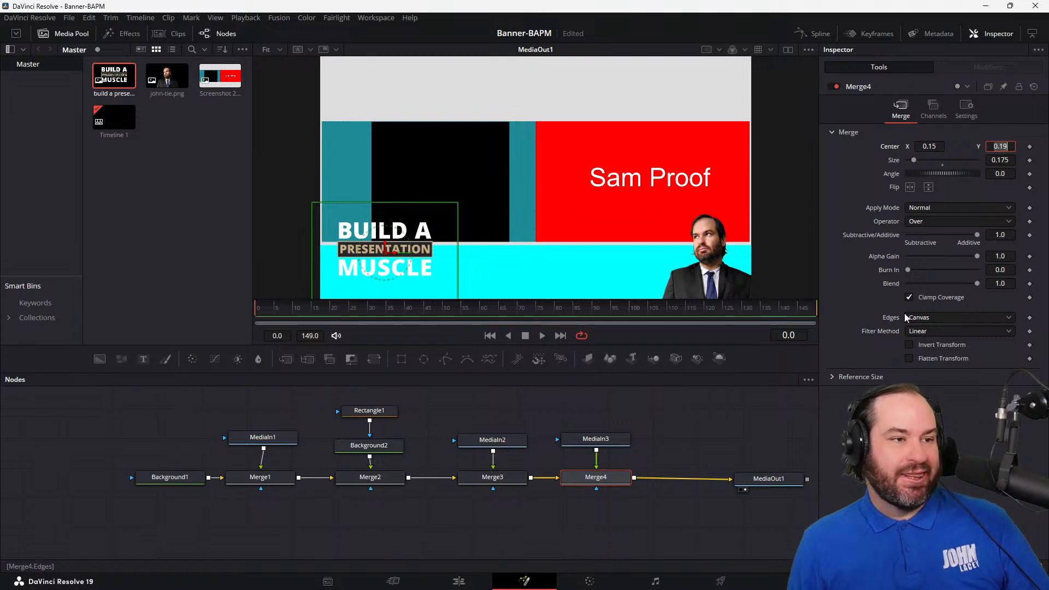
# Step: Change the Background2 bar's solid color to dark blue, #00007f
pyautogui.click(289, 438)
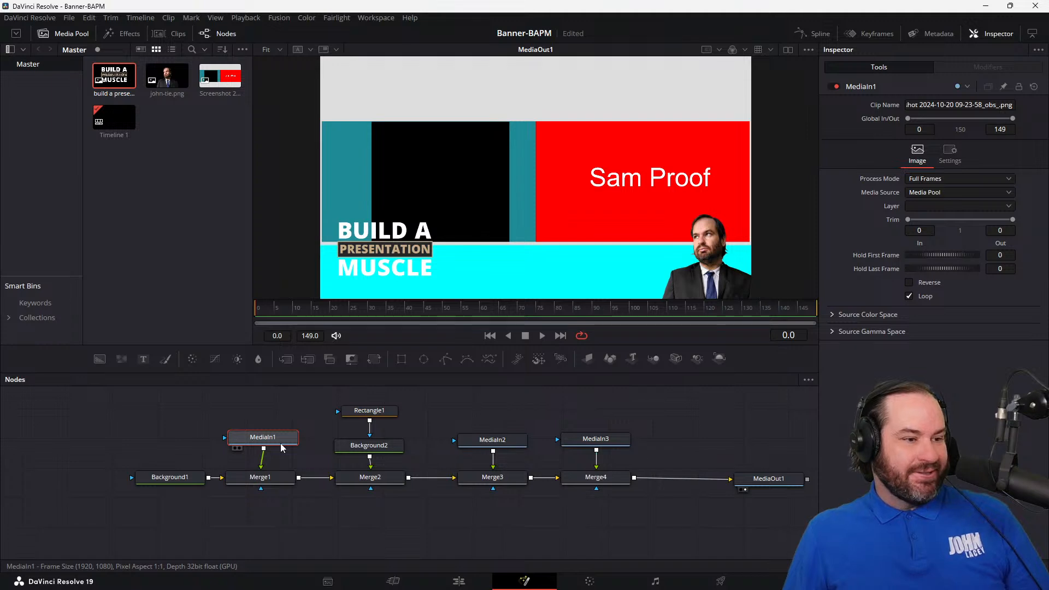
pyautogui.click(381, 447)
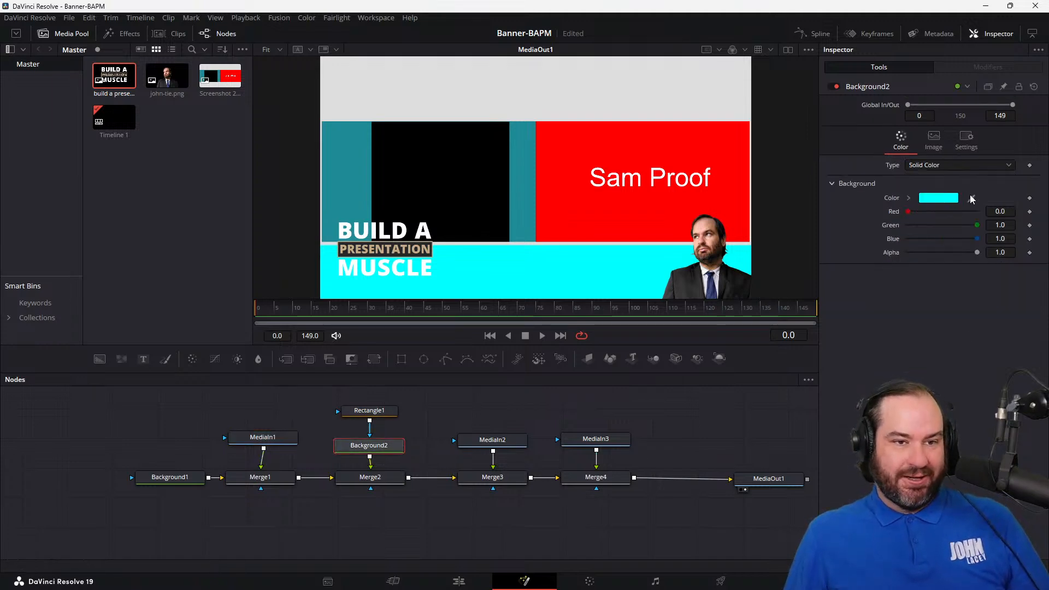
pyautogui.click(938, 198)
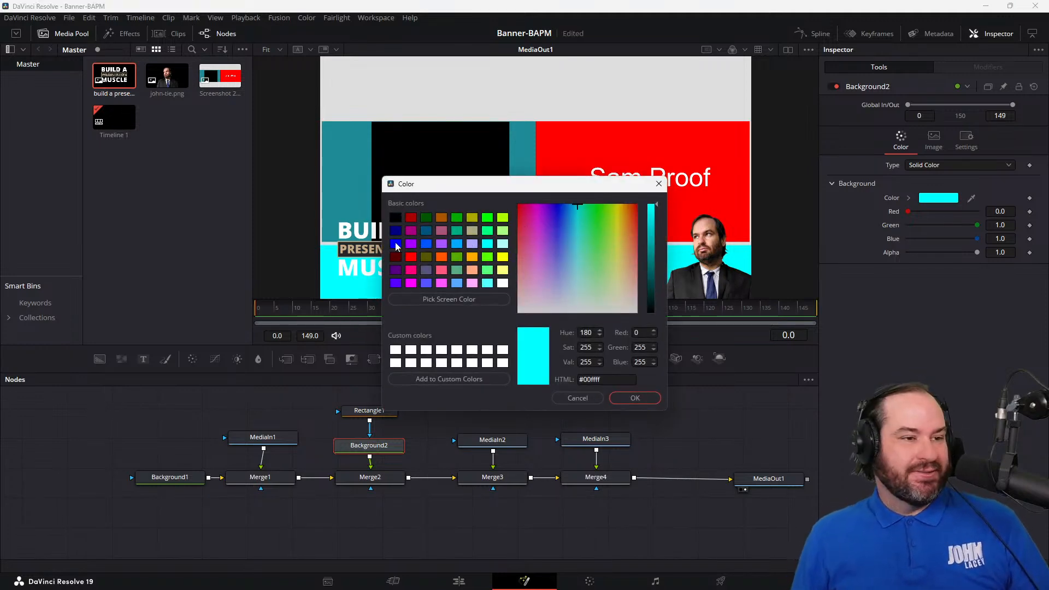
pyautogui.click(396, 244)
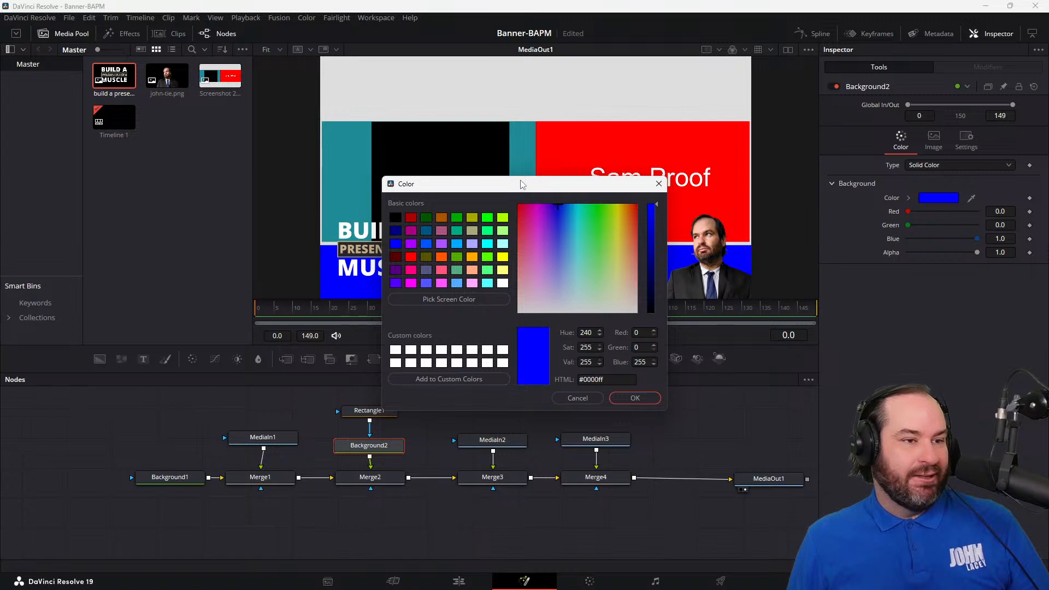
pyautogui.moveTo(522, 183); pyautogui.dragTo(804, 175)
pyautogui.click(677, 222)
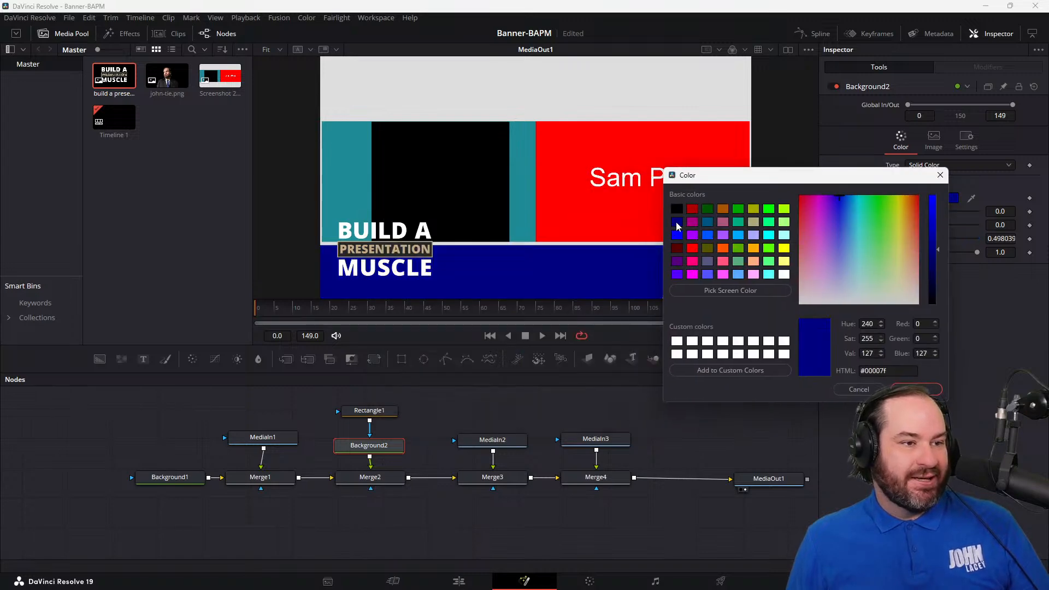
pyautogui.click(917, 389)
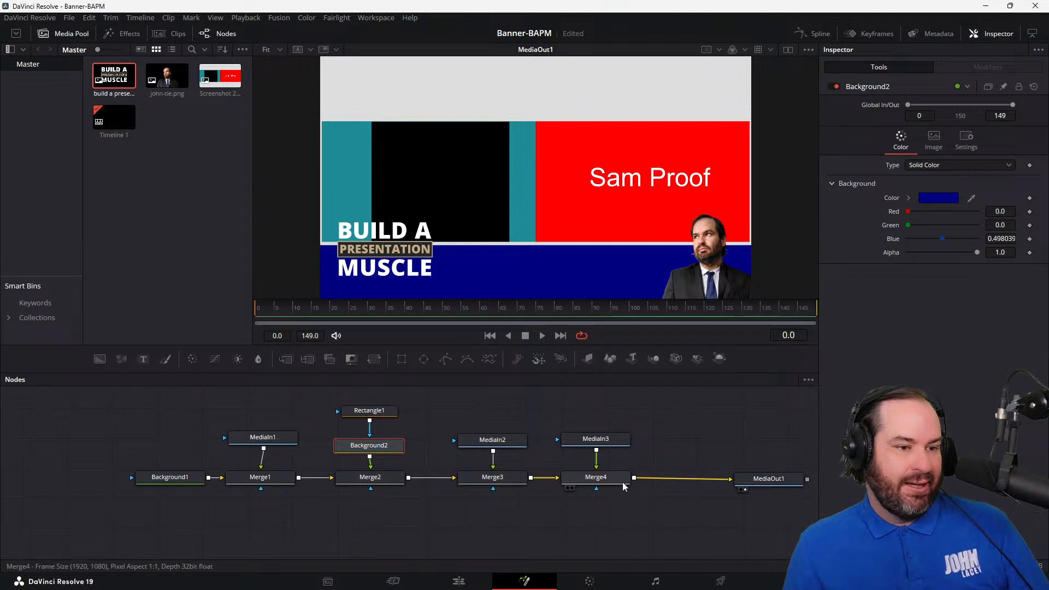
# Step: Examine the properties of the logo node MediaIn3, the portrait node MediaIn2 and Merge4 for size and position controls
pyautogui.click(614, 443)
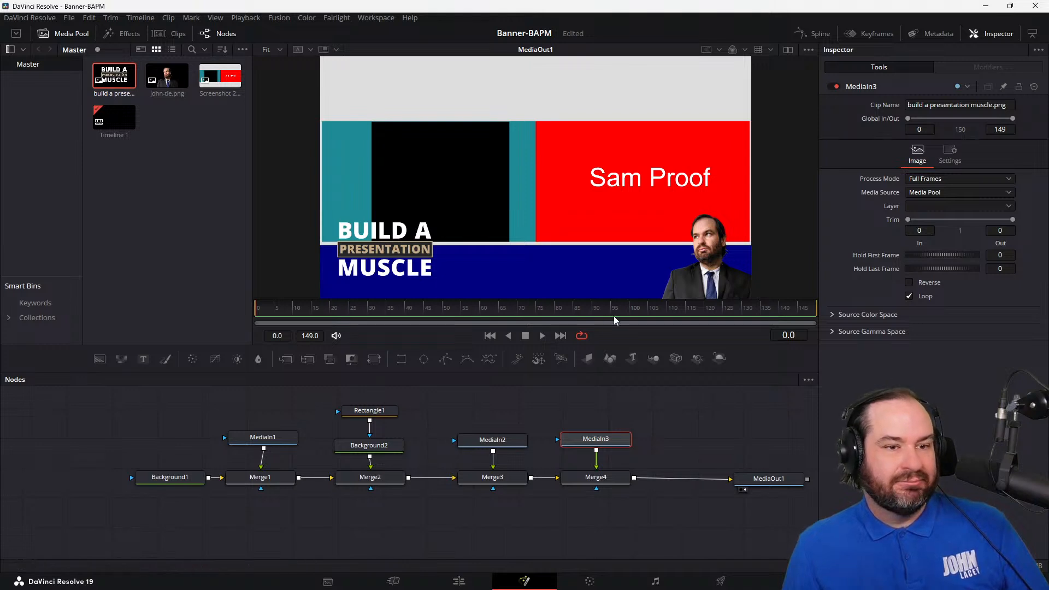
pyautogui.click(951, 159)
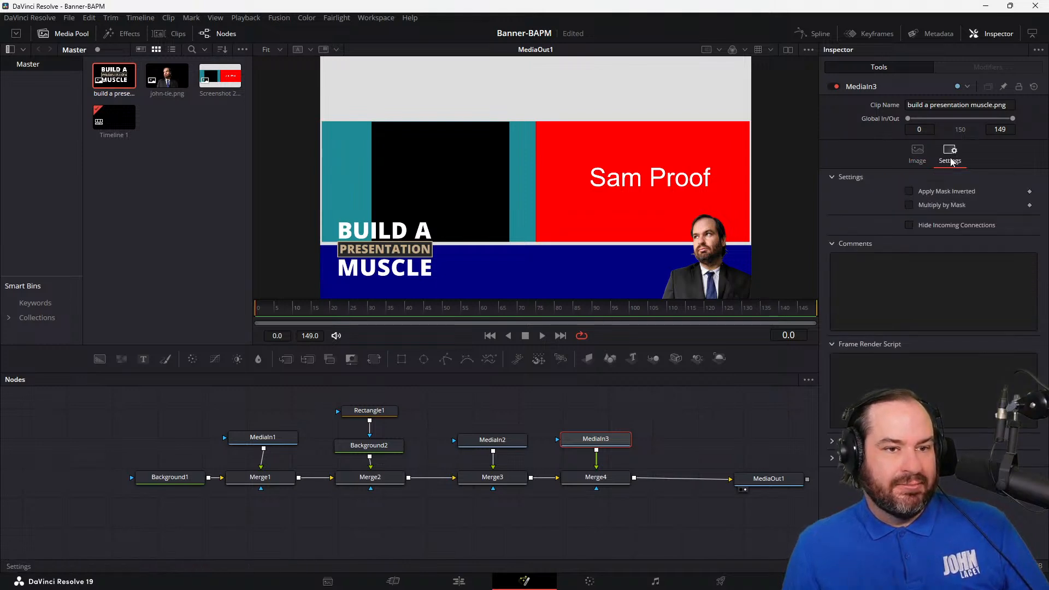
pyautogui.click(918, 150)
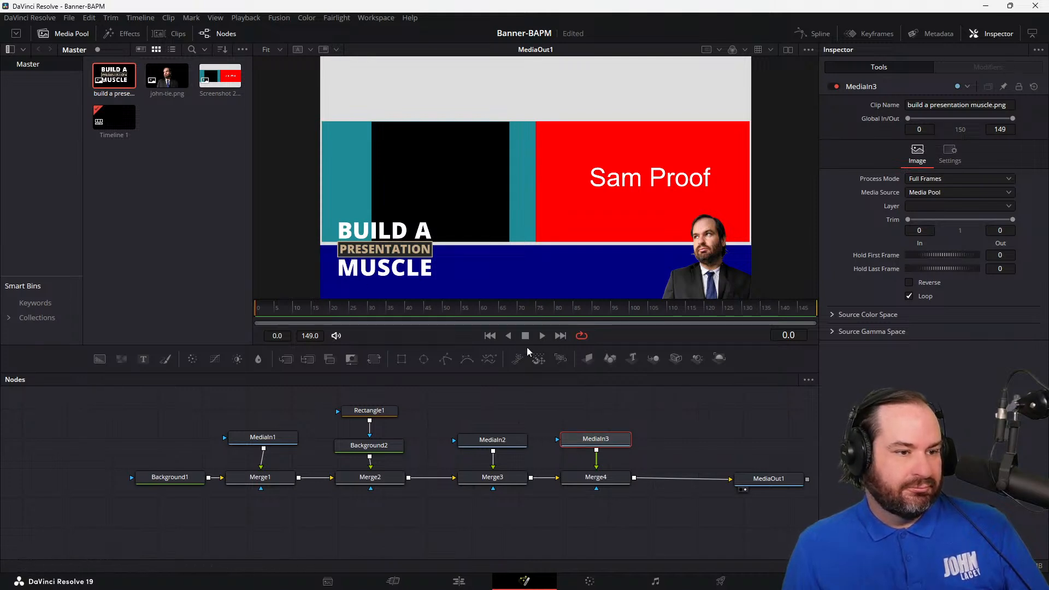
pyautogui.click(495, 440)
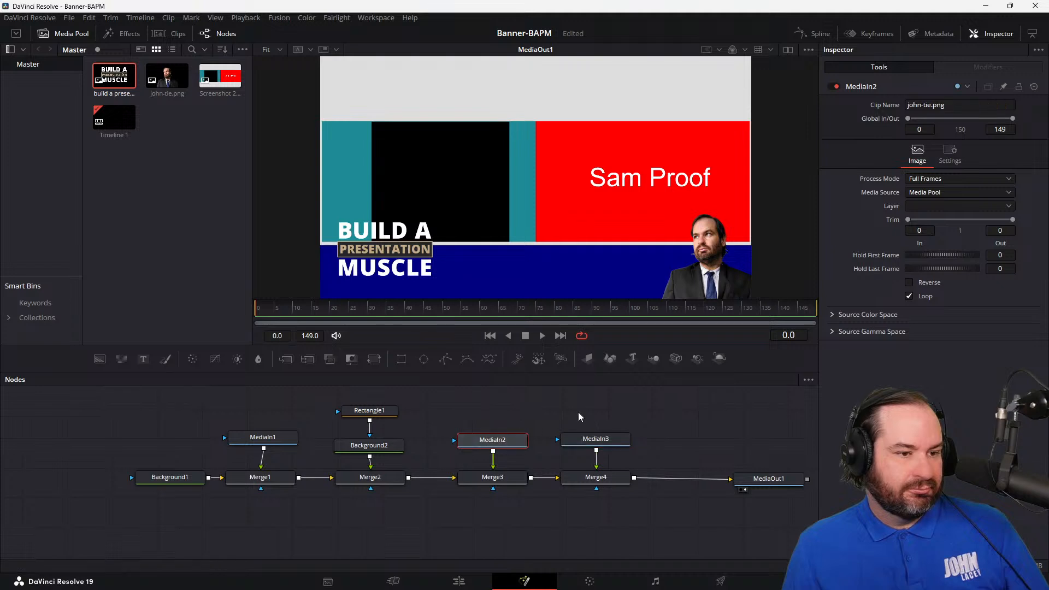
pyautogui.click(608, 443)
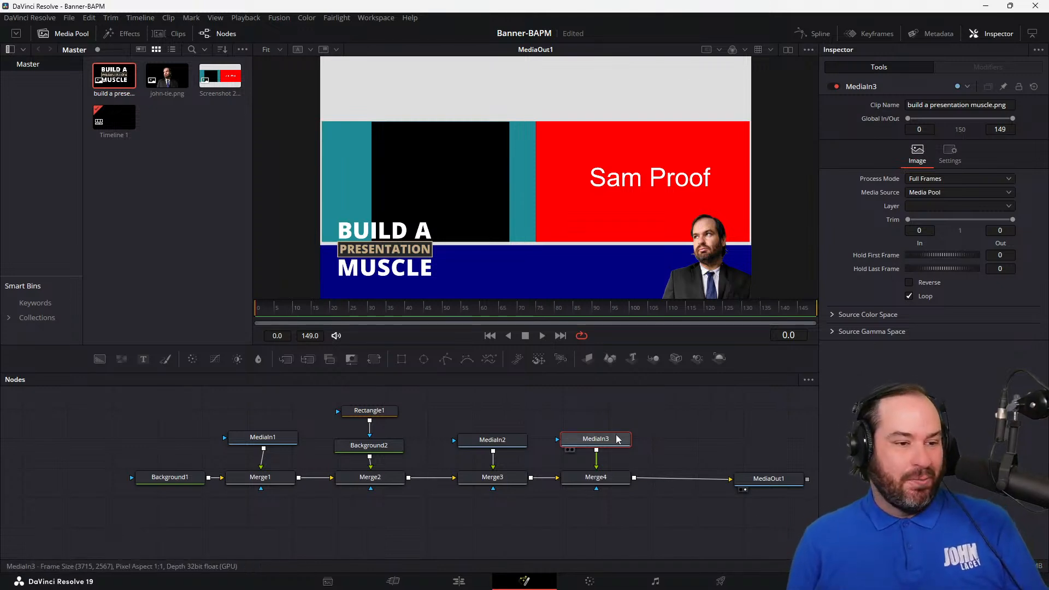
pyautogui.click(612, 483)
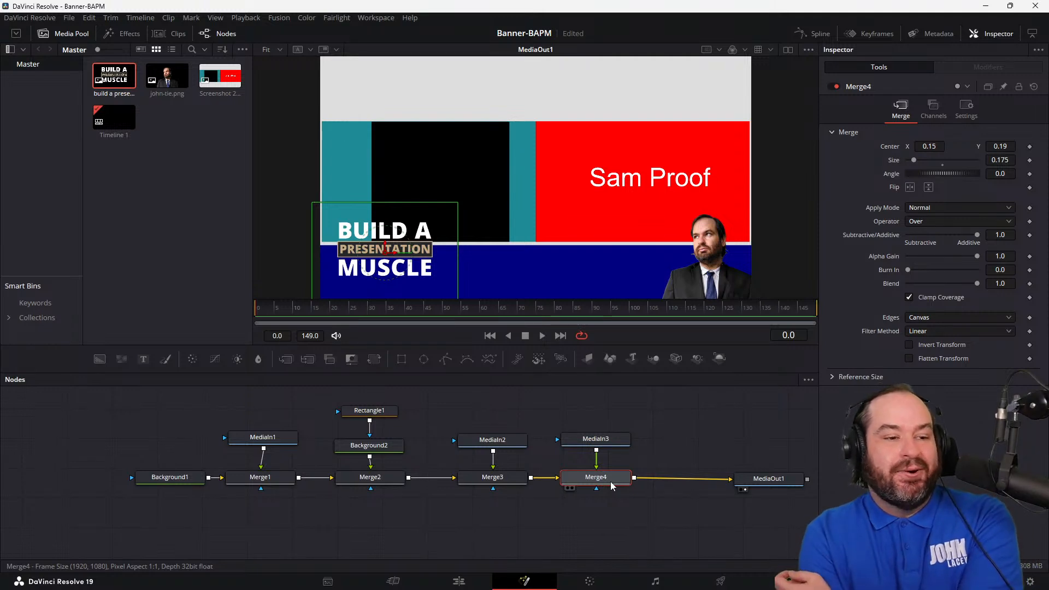
pyautogui.click(613, 443)
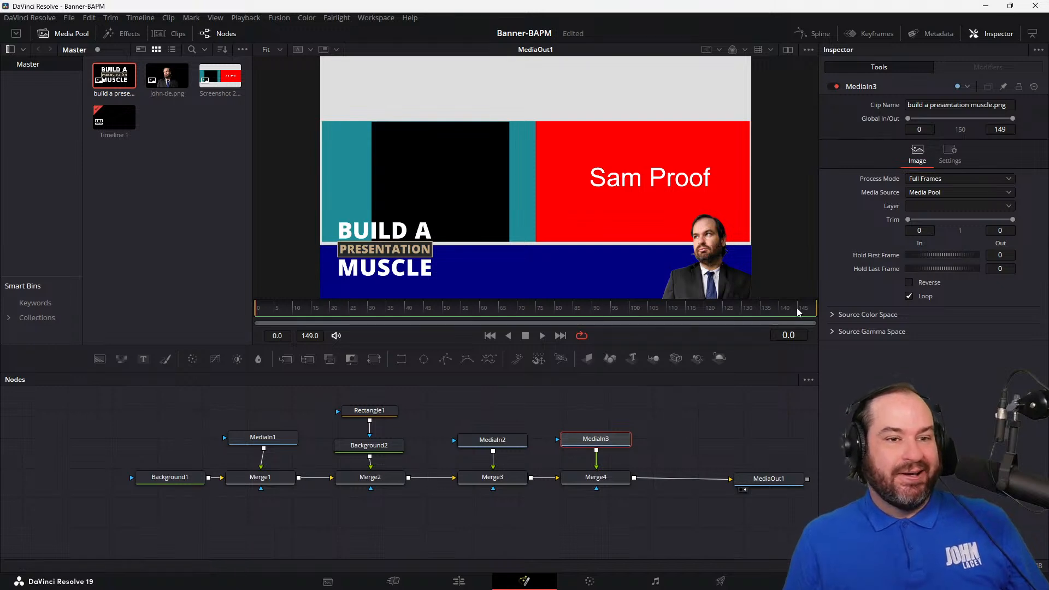
# Step: Shrink the logo by setting Merge4's size to 0.125
pyautogui.click(614, 478)
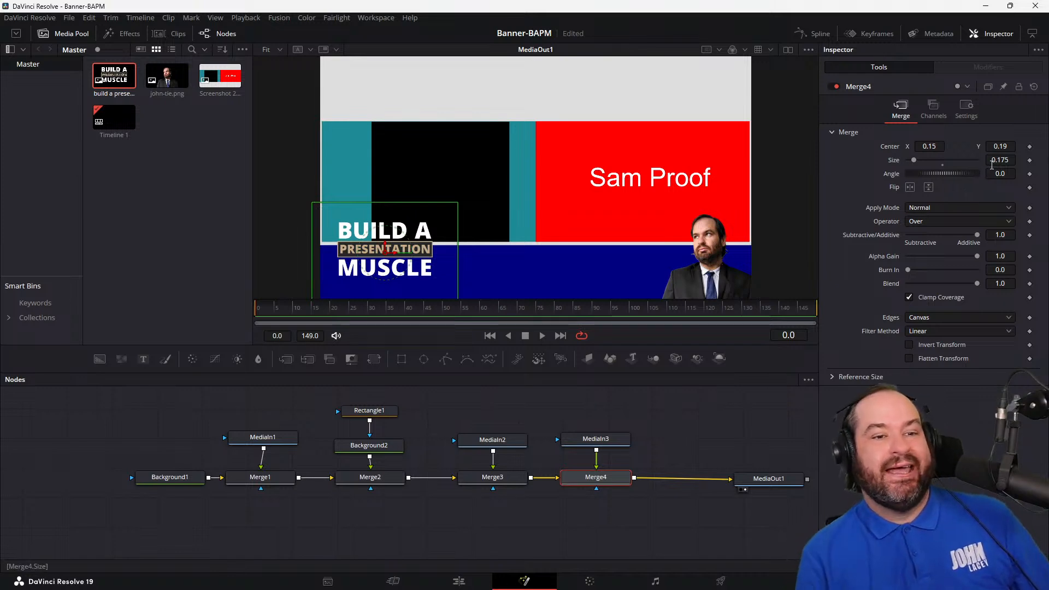
pyautogui.moveTo(1000, 161); pyautogui.dragTo(1010, 160)
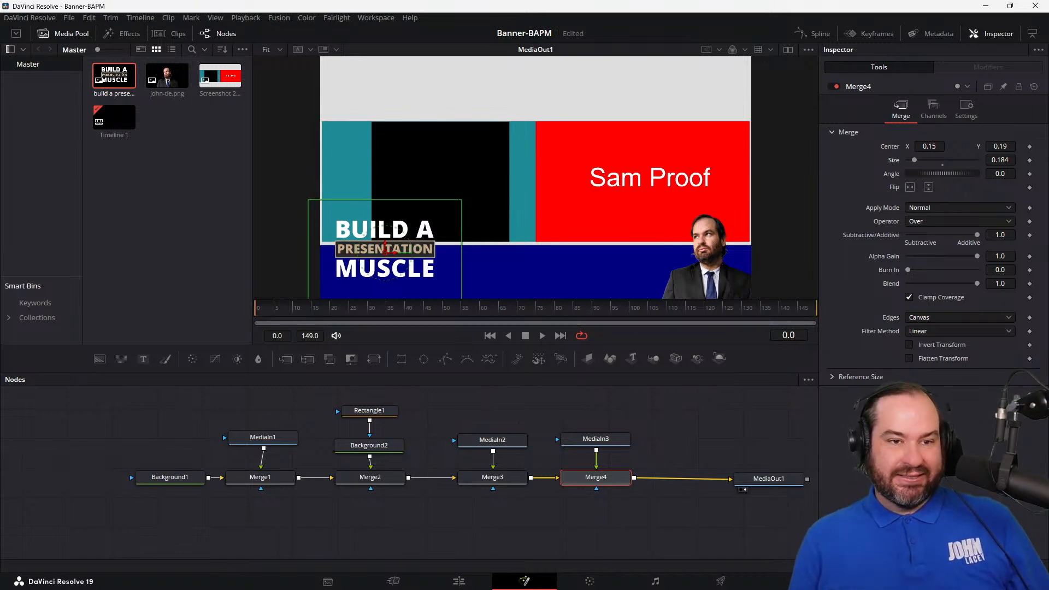
pyautogui.click(995, 160)
pyautogui.write('0.125')
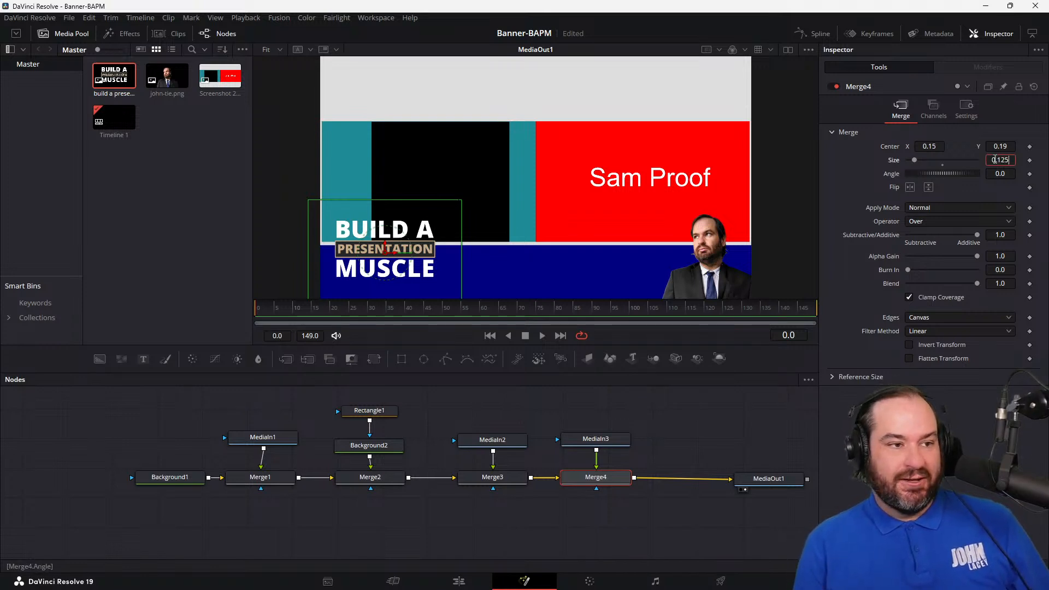
pyautogui.press('Tab')
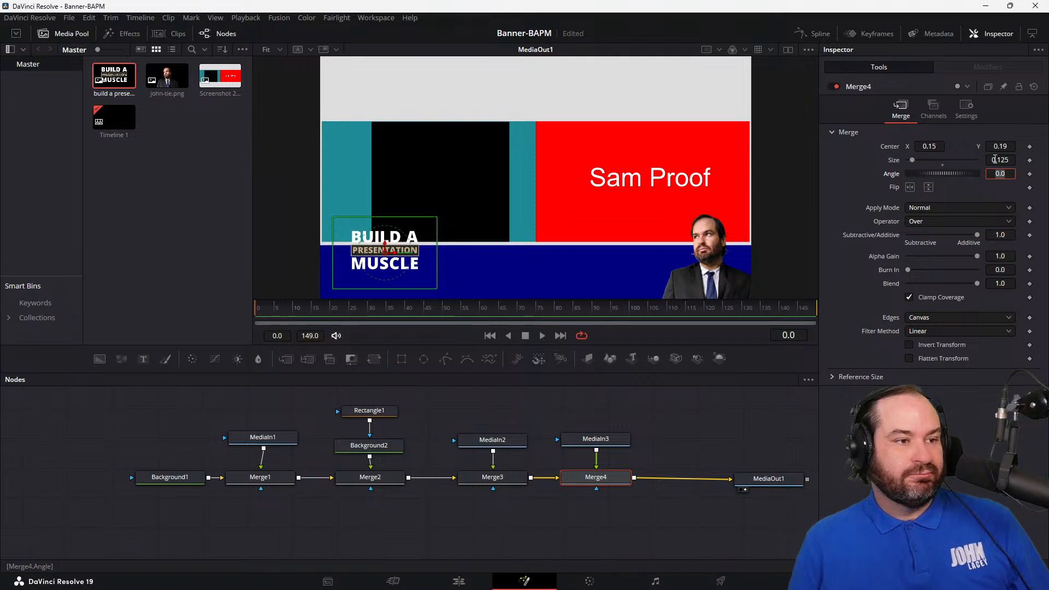
# Step: Lower the logo into the blue bar by stepping Merge4's center Y down to 0.113
pyautogui.moveTo(996, 146); pyautogui.dragTo(999, 146)
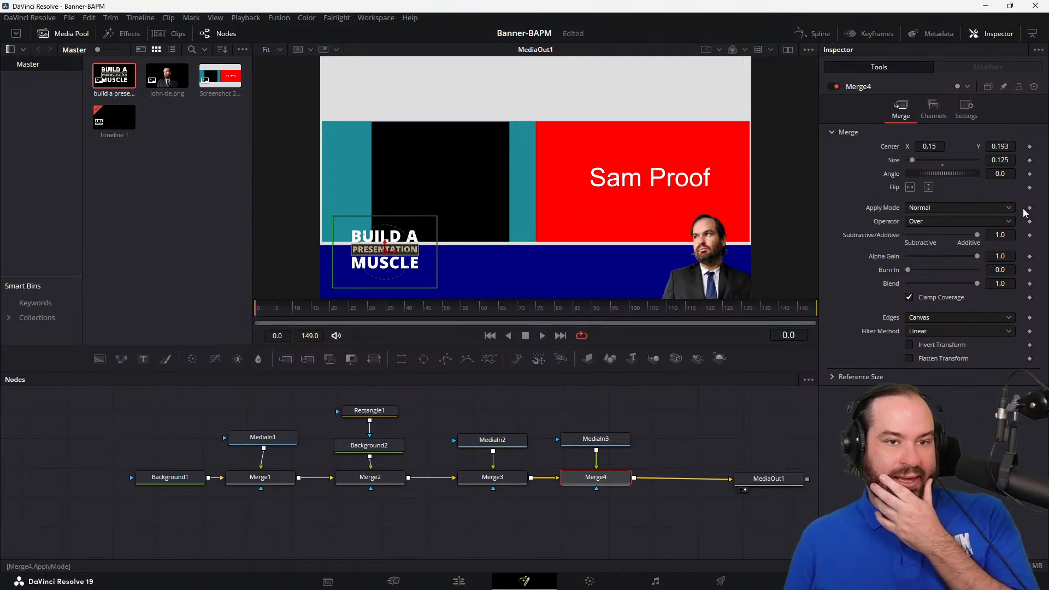
pyautogui.click(1012, 147)
pyautogui.press('Down')
pyautogui.press('Down')
pyautogui.press('Down')
pyautogui.press('Down')
pyautogui.press('Down')
pyautogui.press('Down')
pyautogui.press('Down')
pyautogui.press('Down')
pyautogui.press('Down')
pyautogui.press('Down')
pyautogui.press('Down')
pyautogui.press('Down')
pyautogui.press('Down')
pyautogui.press('Down')
pyautogui.press('Down')
pyautogui.press('Down')
pyautogui.press('Down')
pyautogui.press('Down')
pyautogui.press('Down')
pyautogui.press('Down')
pyautogui.press('Down')
pyautogui.press('Down')
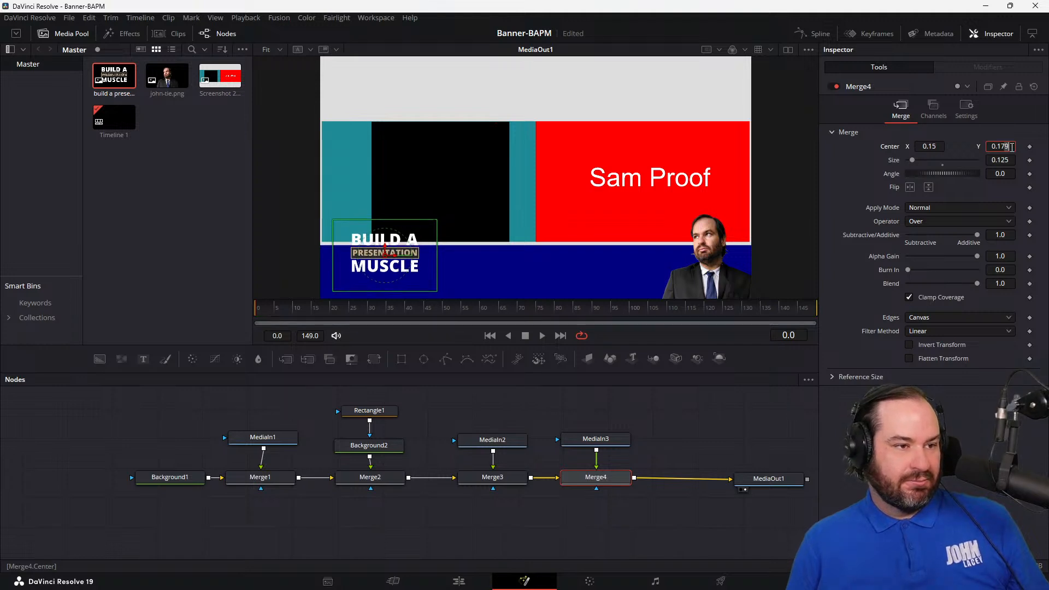
pyautogui.press('Down')
pyautogui.press('Down')
pyautogui.press('Down')
pyautogui.press('Down')
pyautogui.press('Down')
pyautogui.press('Down')
pyautogui.press('Down')
pyautogui.press('Down')
pyautogui.press('Down')
pyautogui.press('Down')
pyautogui.press('Down')
pyautogui.press('Down')
pyautogui.press('Down')
pyautogui.press('Down')
pyautogui.press('Down')
pyautogui.press('Down')
pyautogui.press('Down')
pyautogui.press('Down')
pyautogui.press('Down')
pyautogui.press('Down')
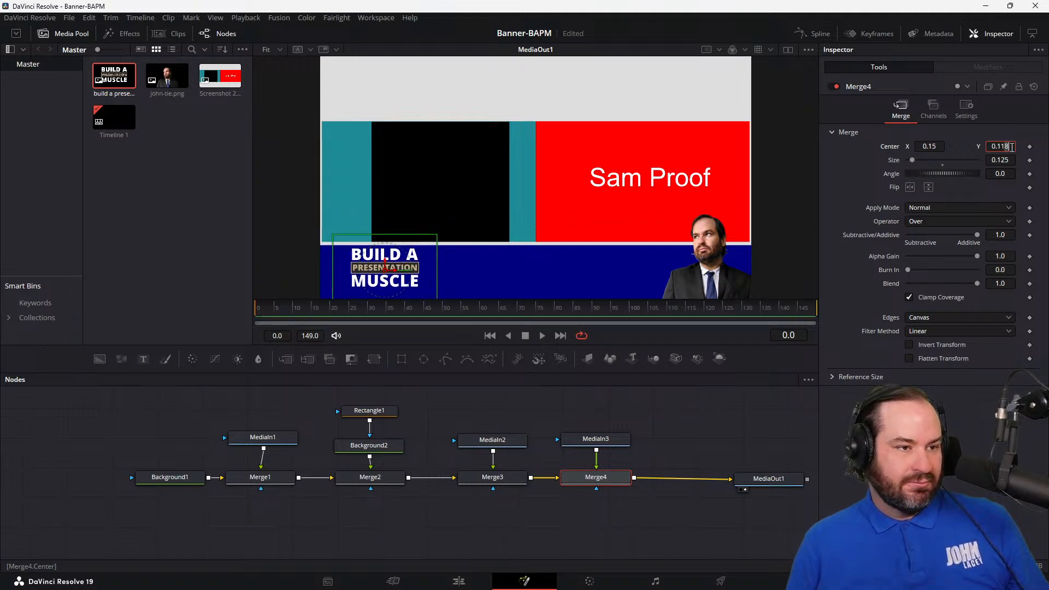
pyautogui.press('Up')
pyautogui.press('Up')
pyautogui.press('Up')
pyautogui.press('Up')
pyautogui.press('Up')
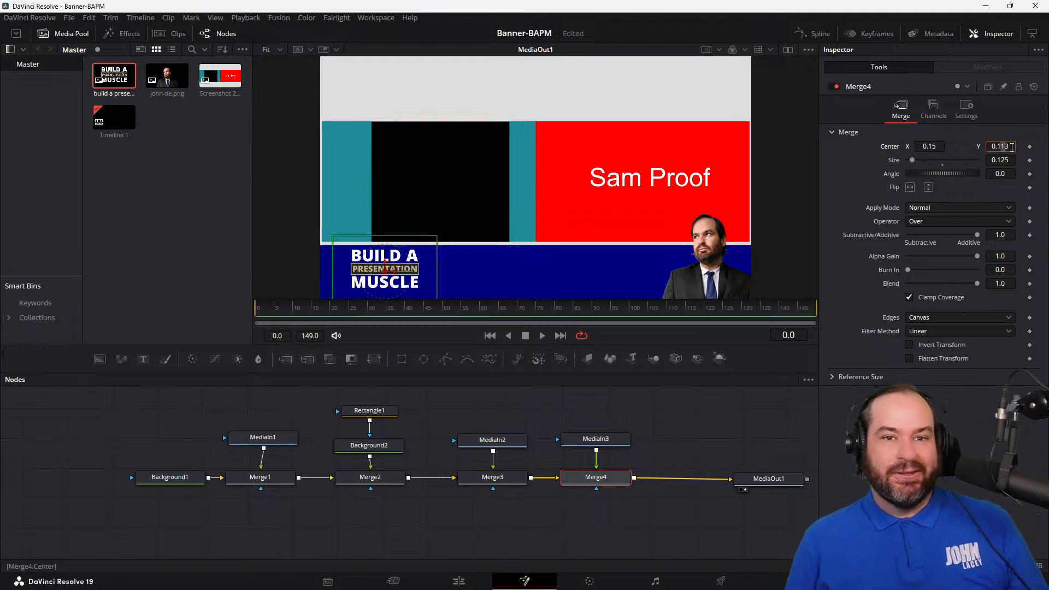
# Step: Try moving the logo toward the frame's left edge with Merge4's center X at 0.025
pyautogui.click(931, 150)
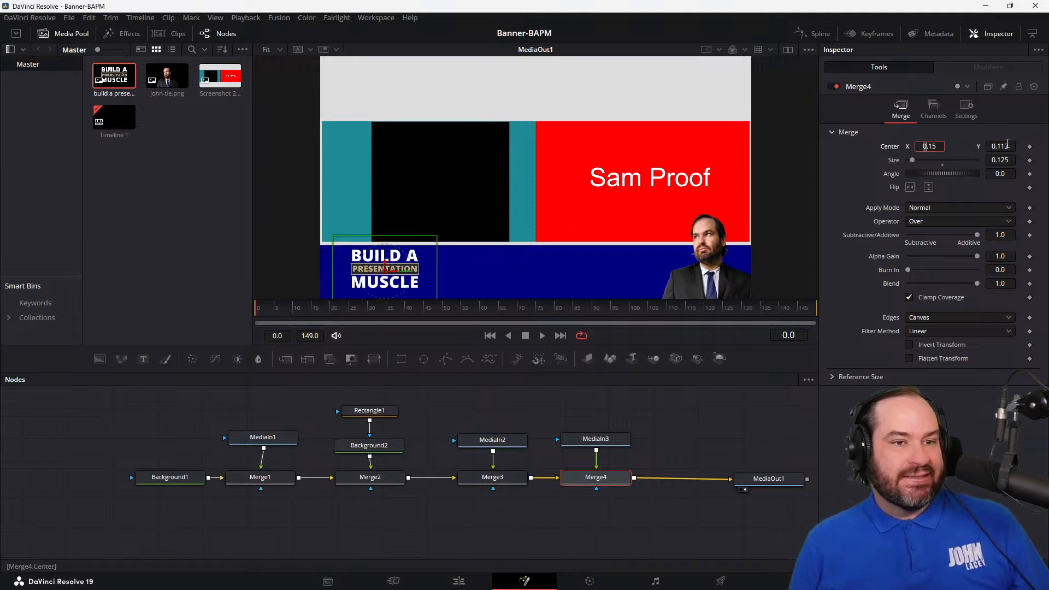
pyautogui.press('End')
pyautogui.hotkey('shift', 'Left')
pyautogui.hotkey('shift', 'Left')
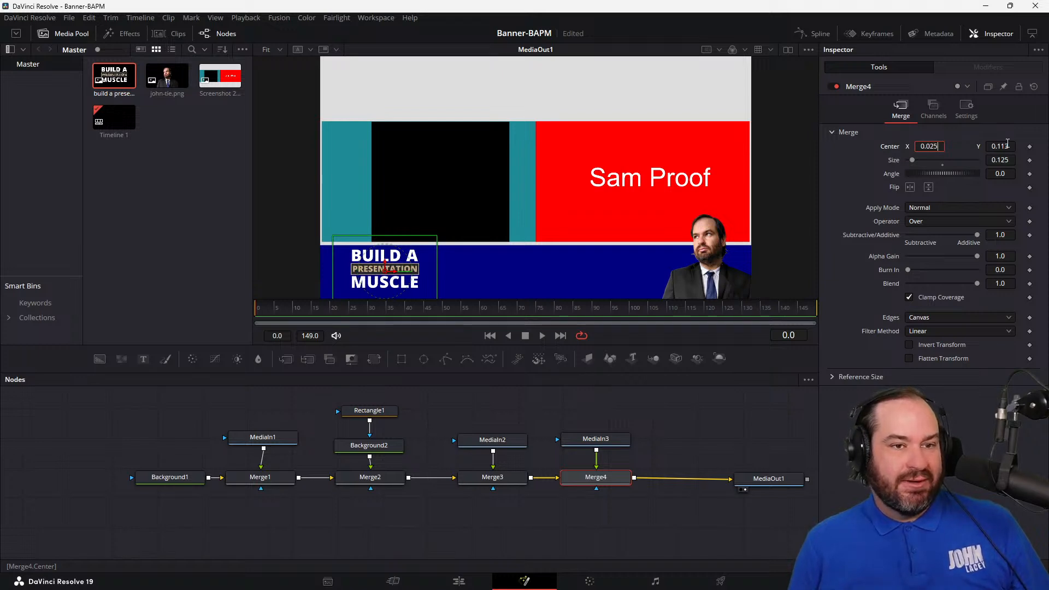
pyautogui.write('25')
pyautogui.click(1008, 145)
# Step: Set Merge4's center X to 0.1
pyautogui.click(940, 147)
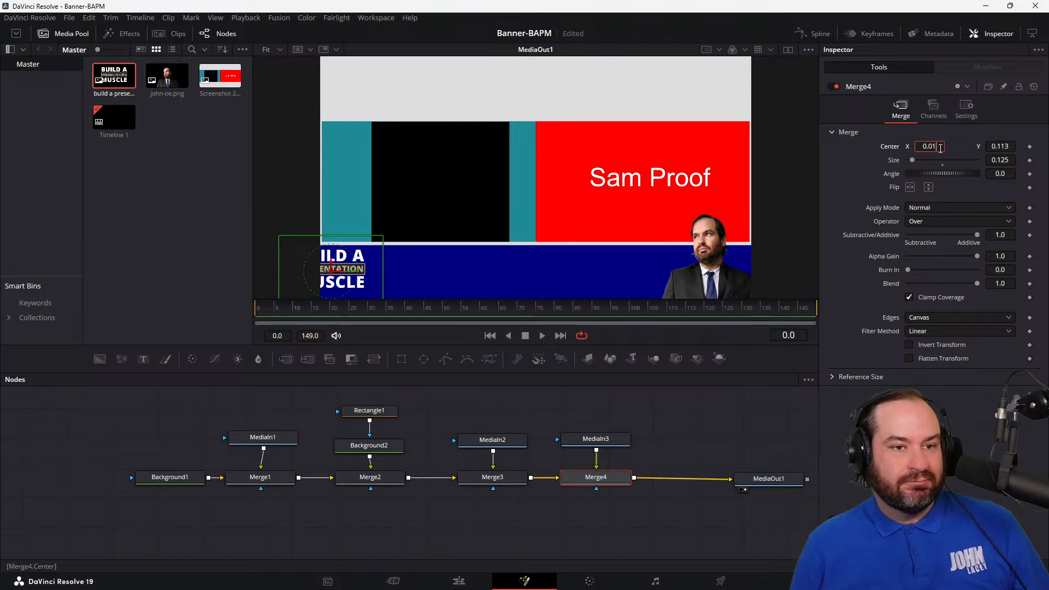
pyautogui.press('BackSpace')
pyautogui.press('Tab')
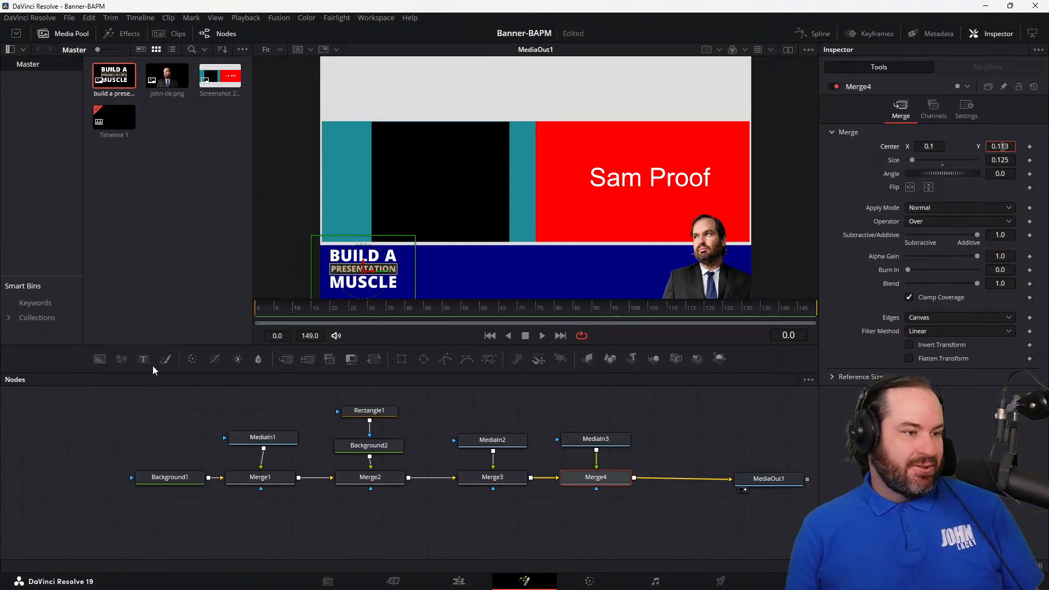
# Step: Add a text node to the node graph beside the logo node MediaIn3
pyautogui.moveTo(145, 365); pyautogui.dragTo(678, 438)
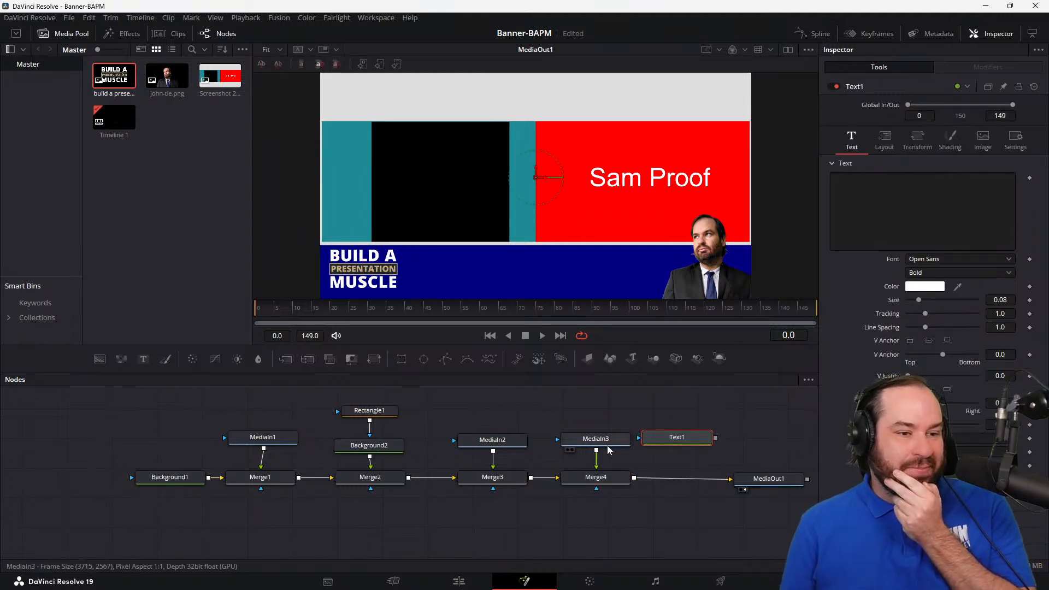
# Step: Rename the Background2 node as Banner
pyautogui.click(391, 447)
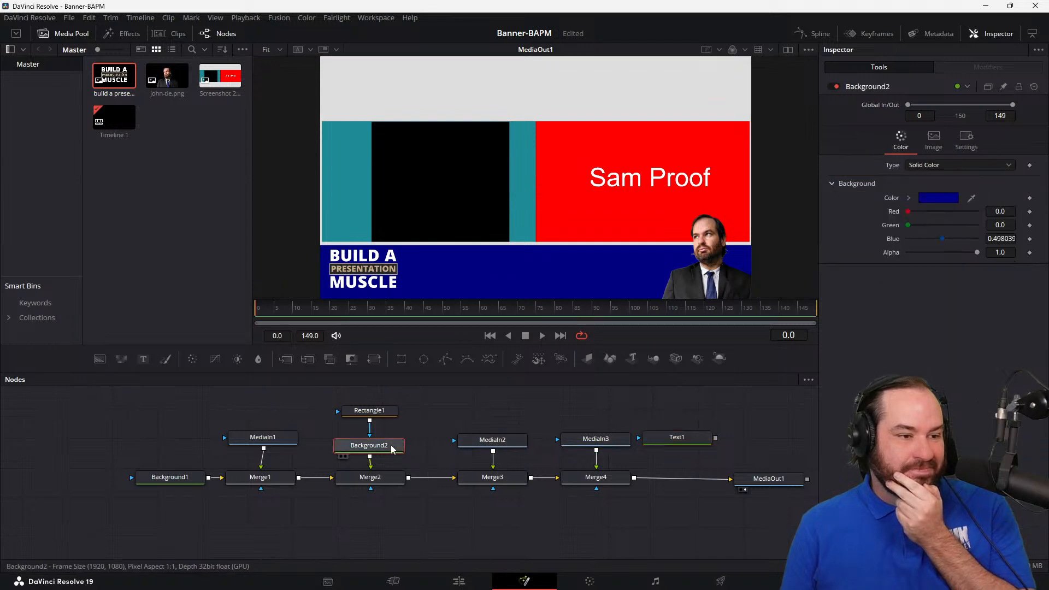
pyautogui.rightClick(391, 447)
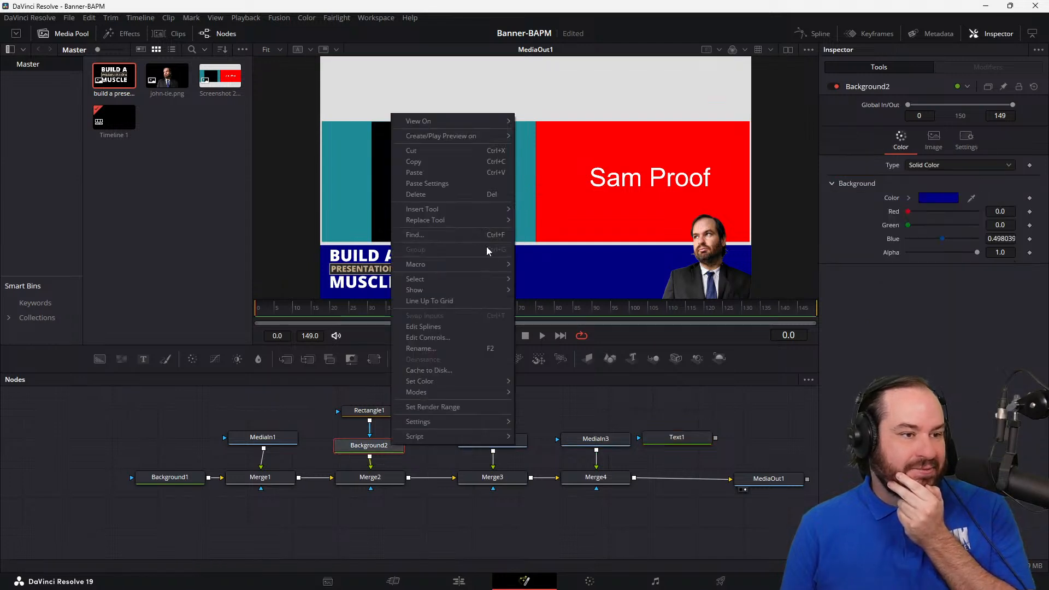
pyautogui.click(450, 350)
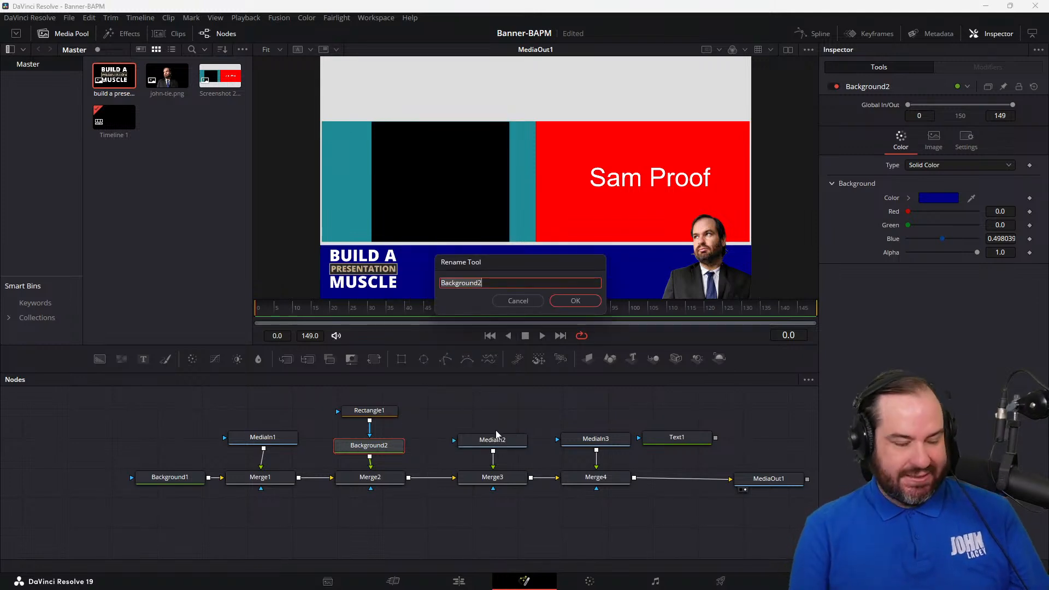
pyautogui.write('bANNER')
pyautogui.hotkey('ctrl', 'a')
pyautogui.write('Banner')
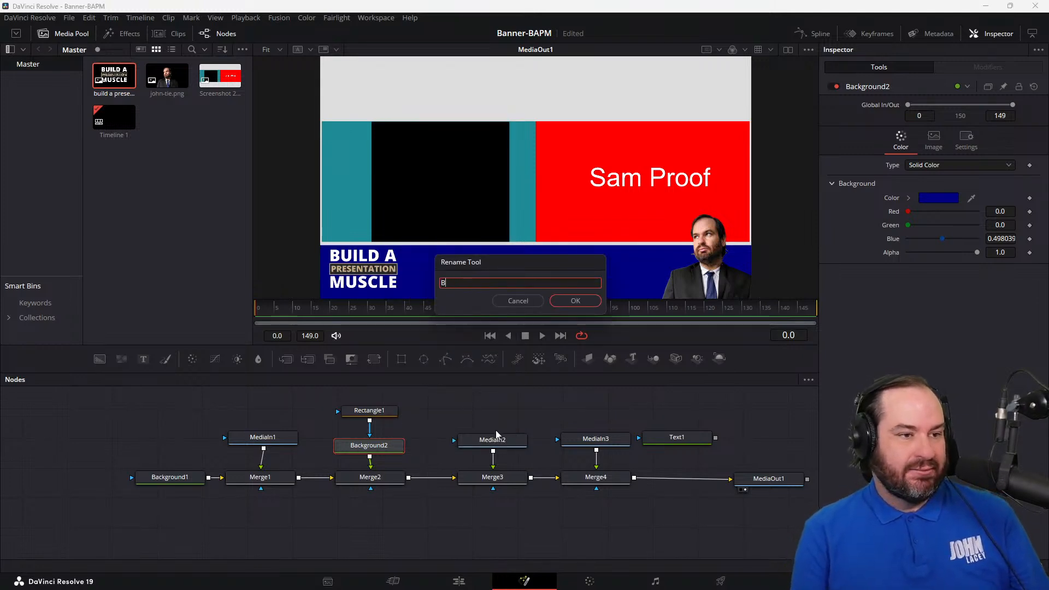
pyautogui.press('Return')
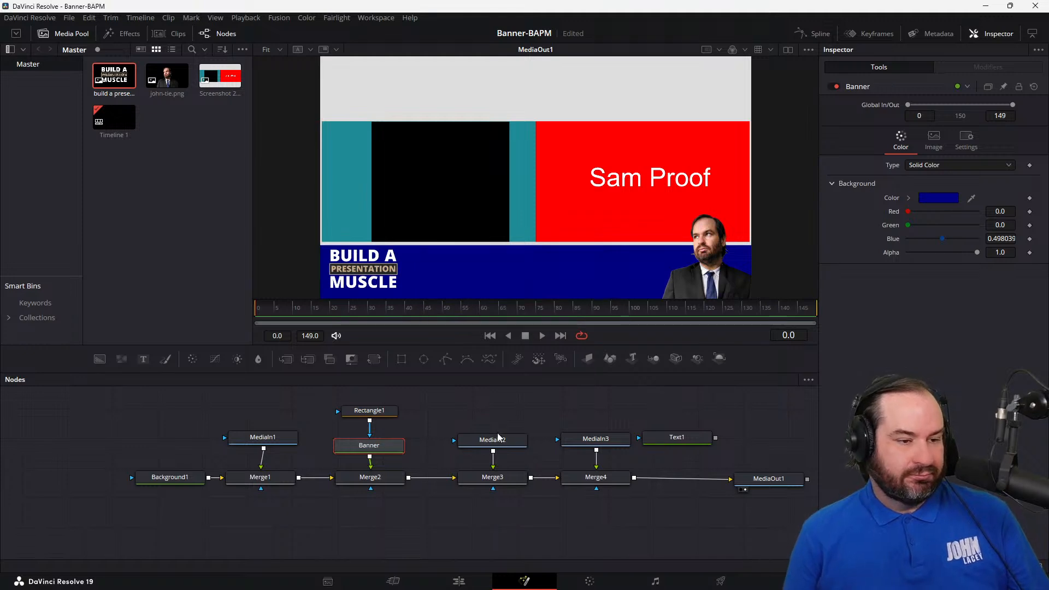
# Step: Rename the portrait image node MediaIn2 as JohnTie
pyautogui.click(502, 440)
pyautogui.rightClick(505, 440)
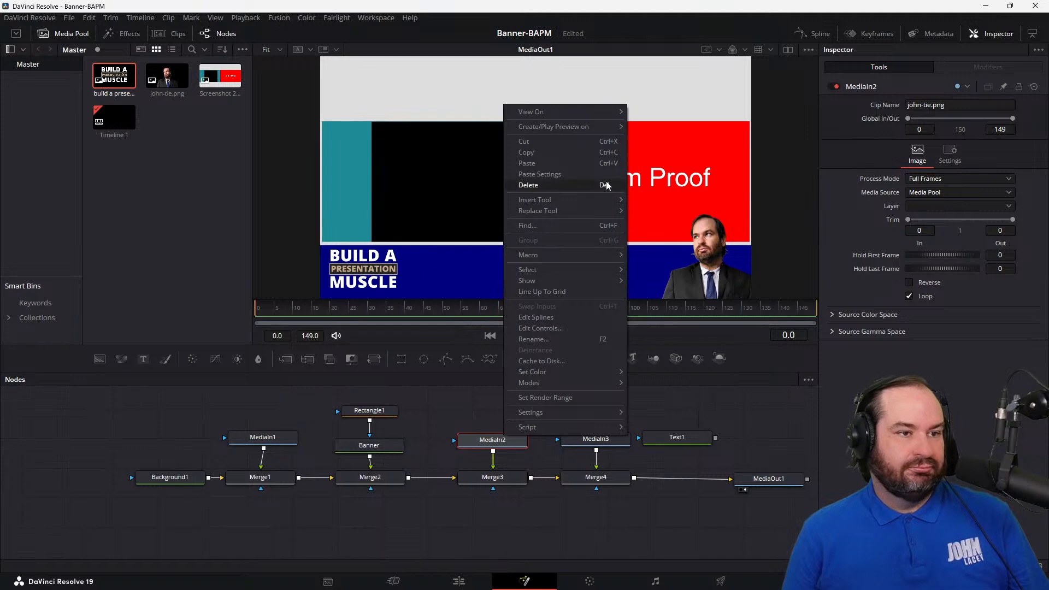
pyautogui.click(501, 445)
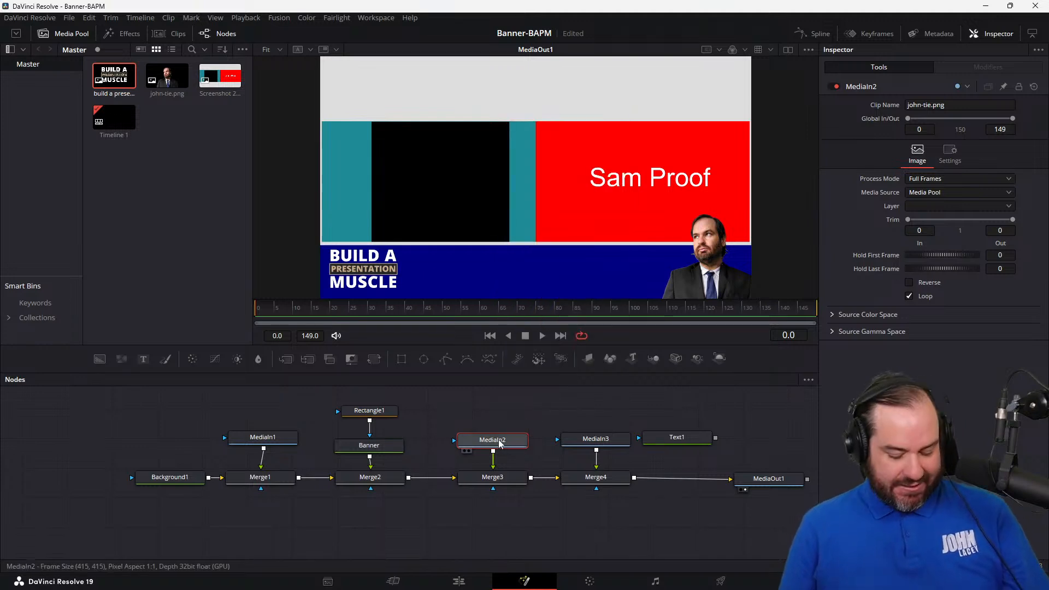
pyautogui.press('F2')
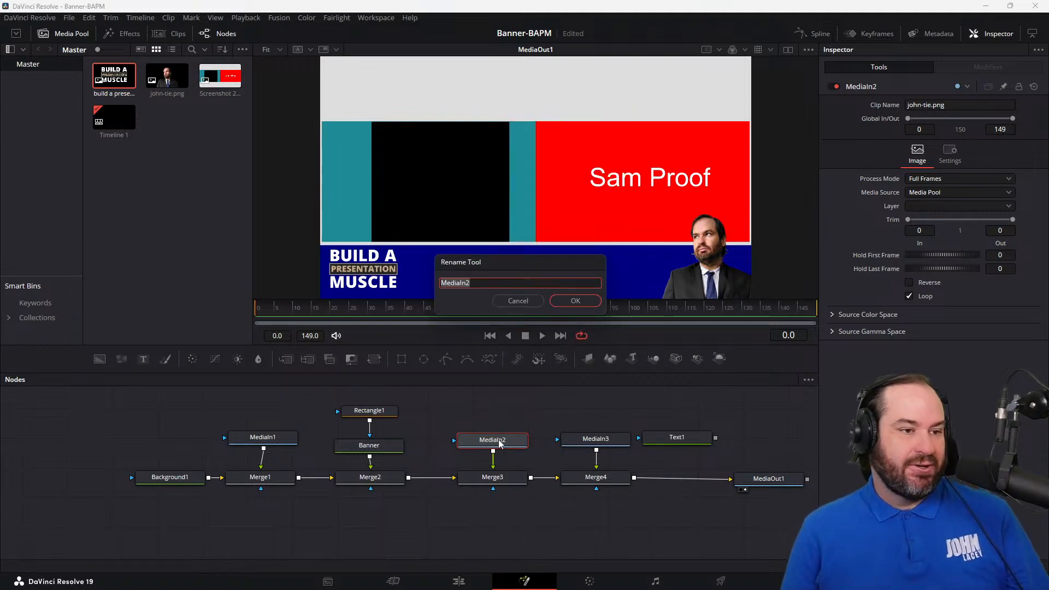
pyautogui.write('JohnTie')
pyautogui.press('Return')
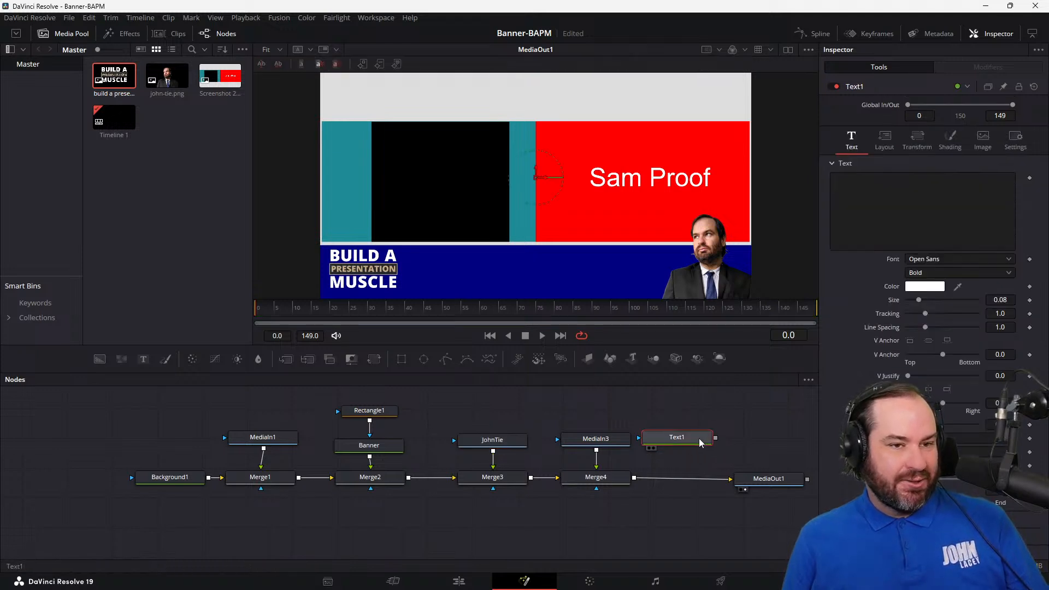
# Step: Enter JohnLacey.com as the content of the Text1 node
pyautogui.click(925, 213)
pyautogui.write('JohnLacey.com')
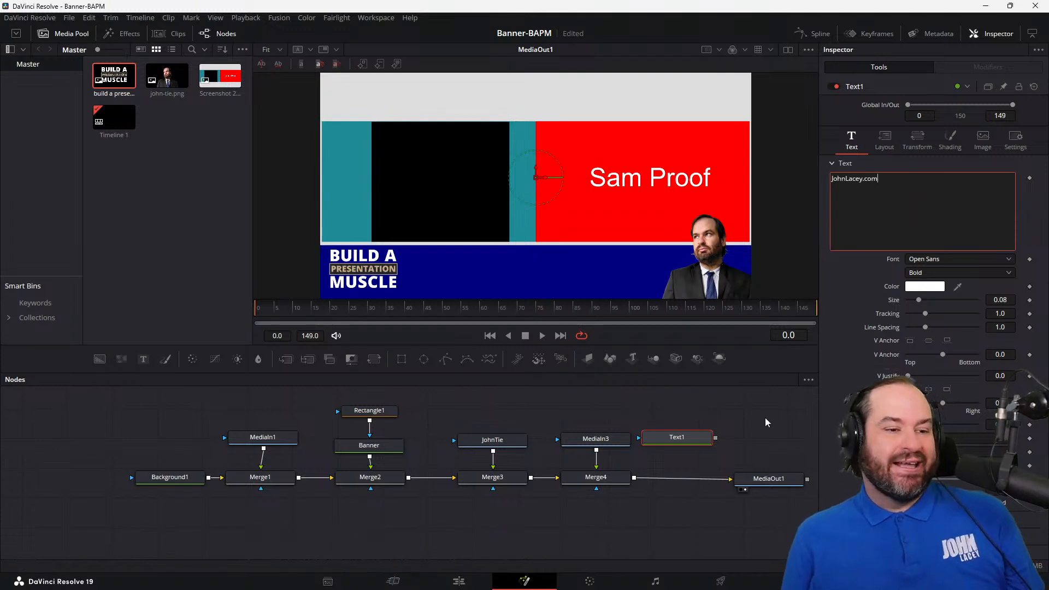
# Step: Merge Text1 over the composition by connecting its output to Merge4's output, undoing any wrong link to Merge4's inputs
pyautogui.moveTo(716, 437); pyautogui.dragTo(628, 485)
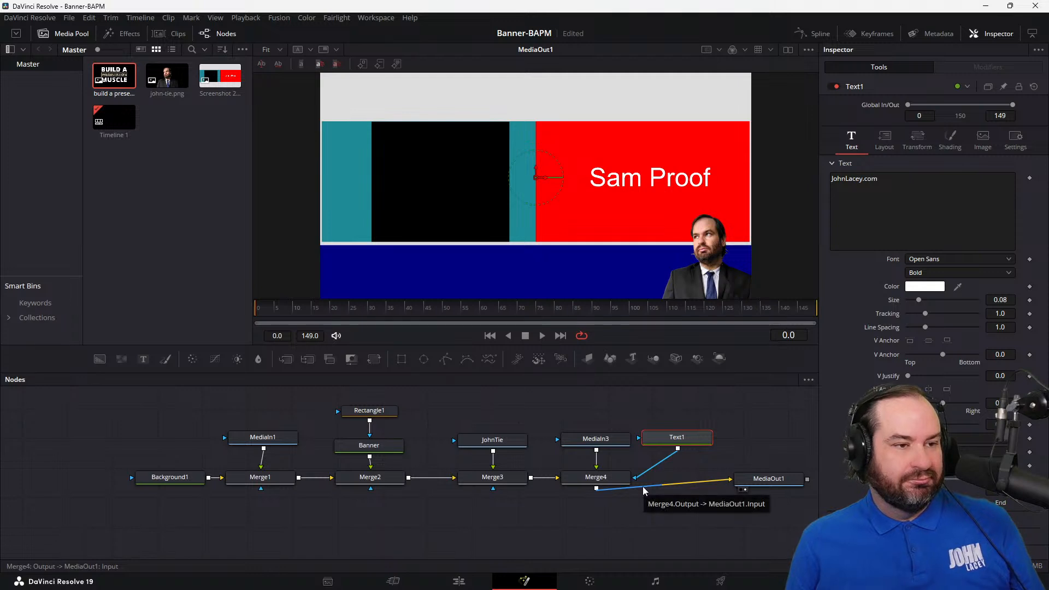
pyautogui.hotkey('ctrl', 'z')
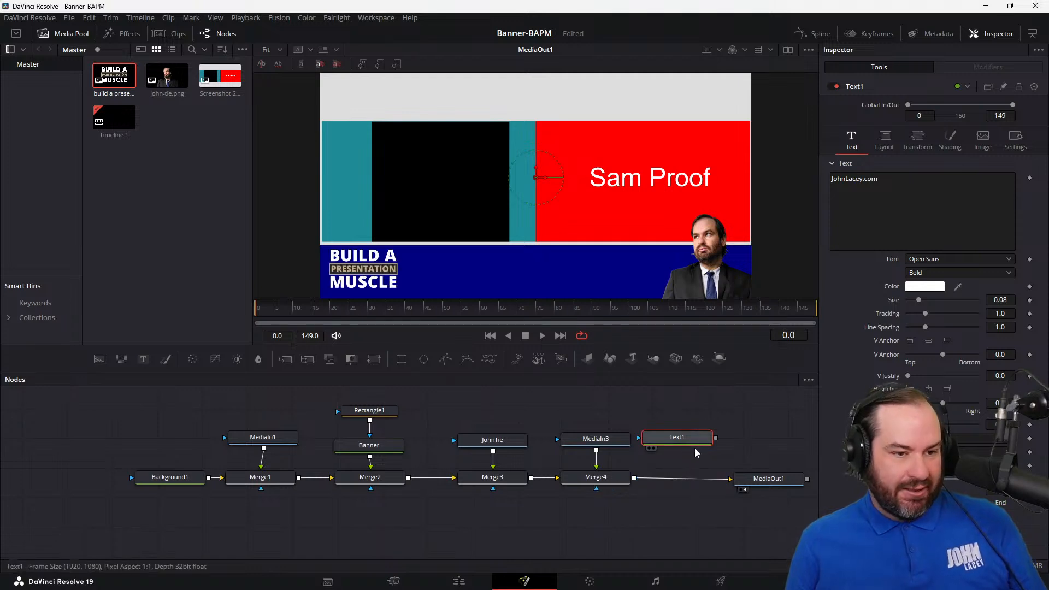
pyautogui.moveTo(716, 438); pyautogui.dragTo(703, 462)
pyautogui.moveTo(648, 480); pyautogui.dragTo(635, 478)
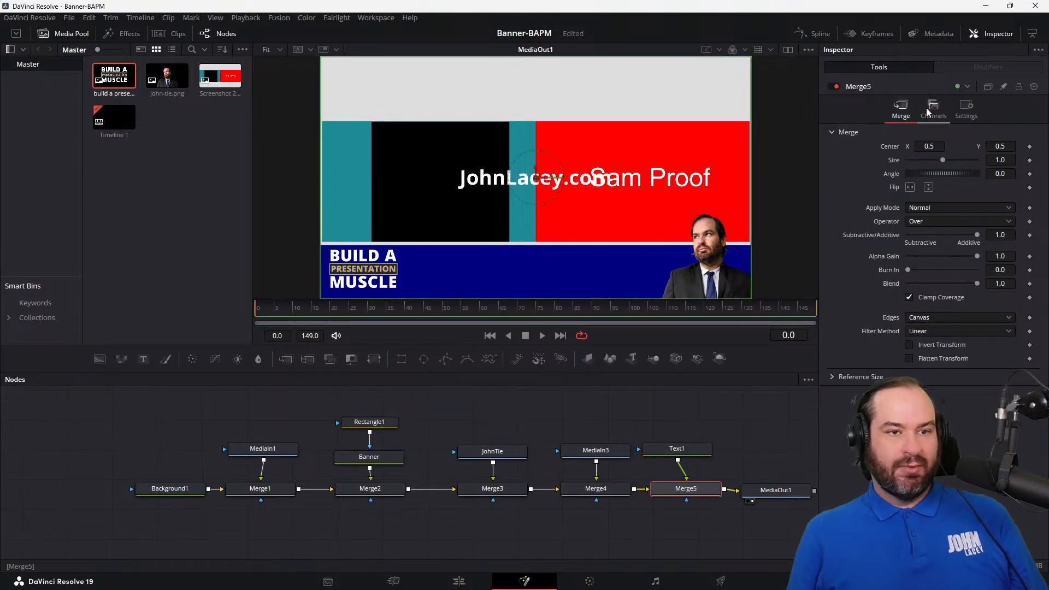
# Step: Align the Text1 node directly above Merge5 in the node graph
pyautogui.click(681, 453)
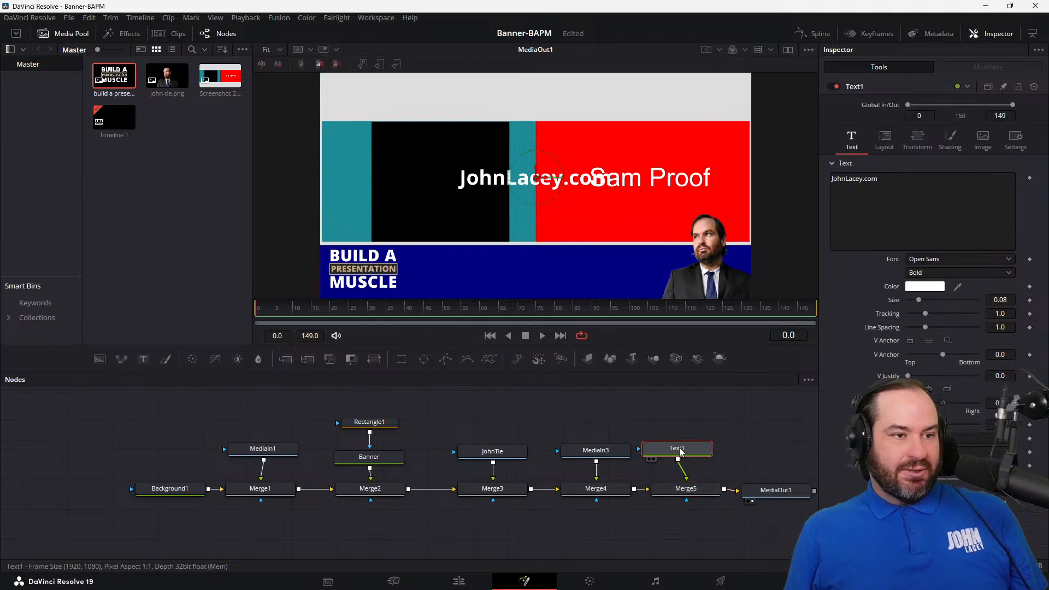
pyautogui.click(936, 187)
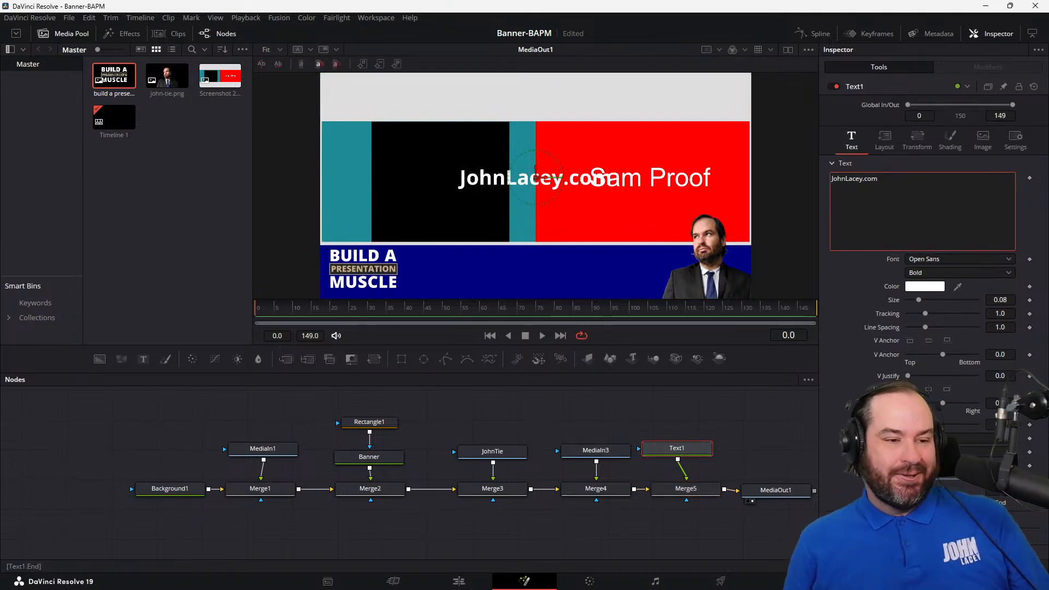
pyautogui.moveTo(689, 455); pyautogui.dragTo(697, 456)
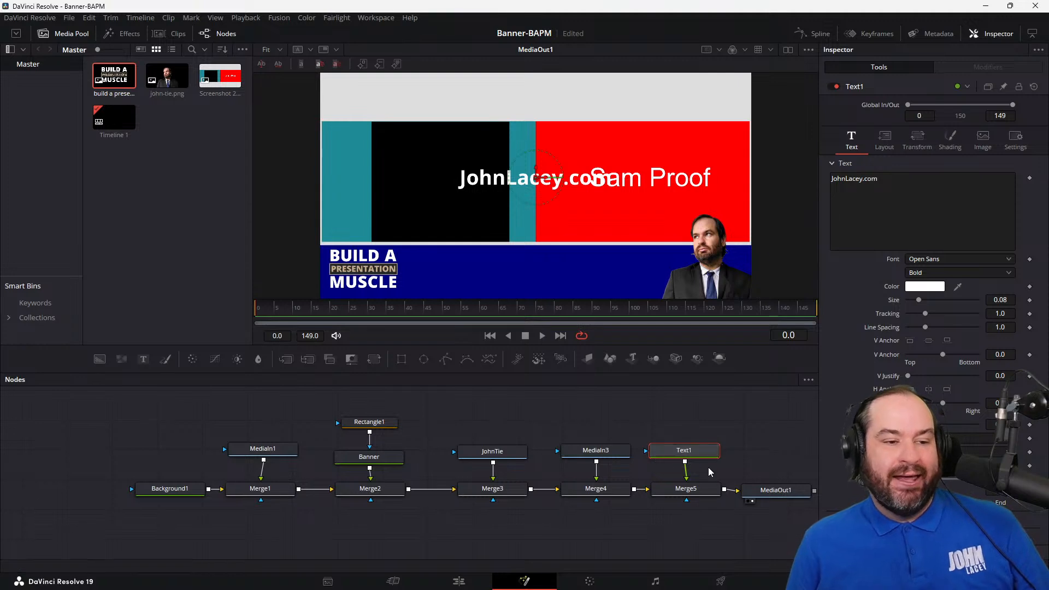
pyautogui.click(948, 181)
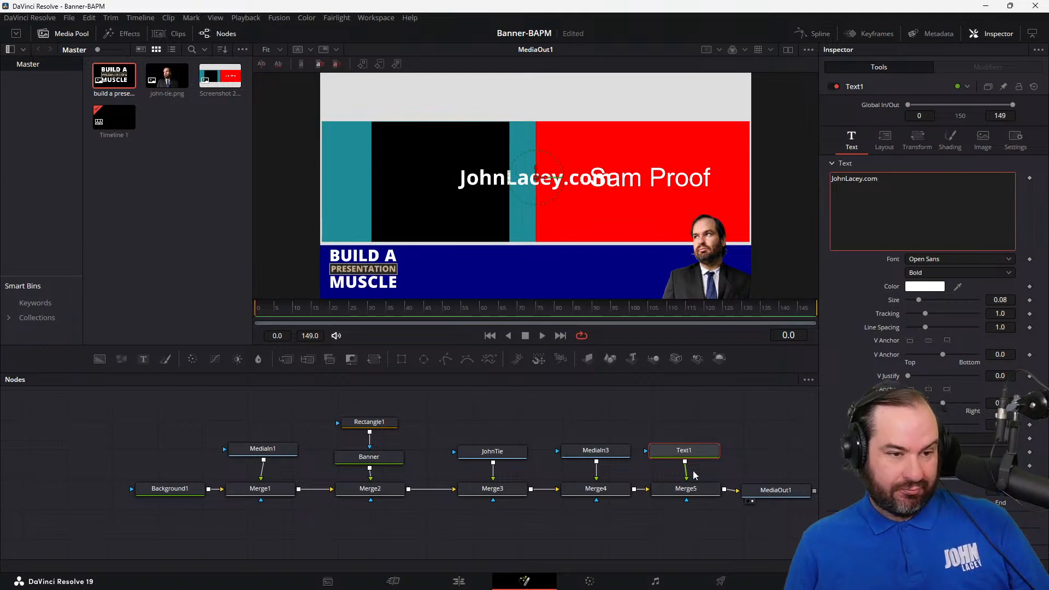
# Step: Set Merge5's vertical center to 0.175 to bring the website text down onto the banner bar
pyautogui.click(705, 493)
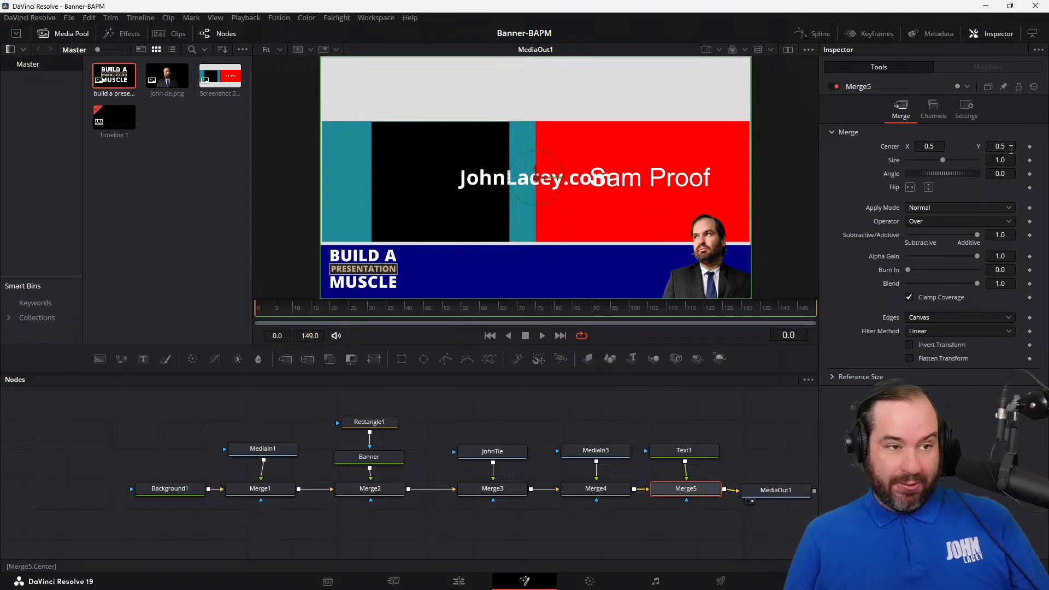
pyautogui.click(1011, 150)
pyautogui.write('0.4')
pyautogui.press('BackSpace')
pyautogui.write('1')
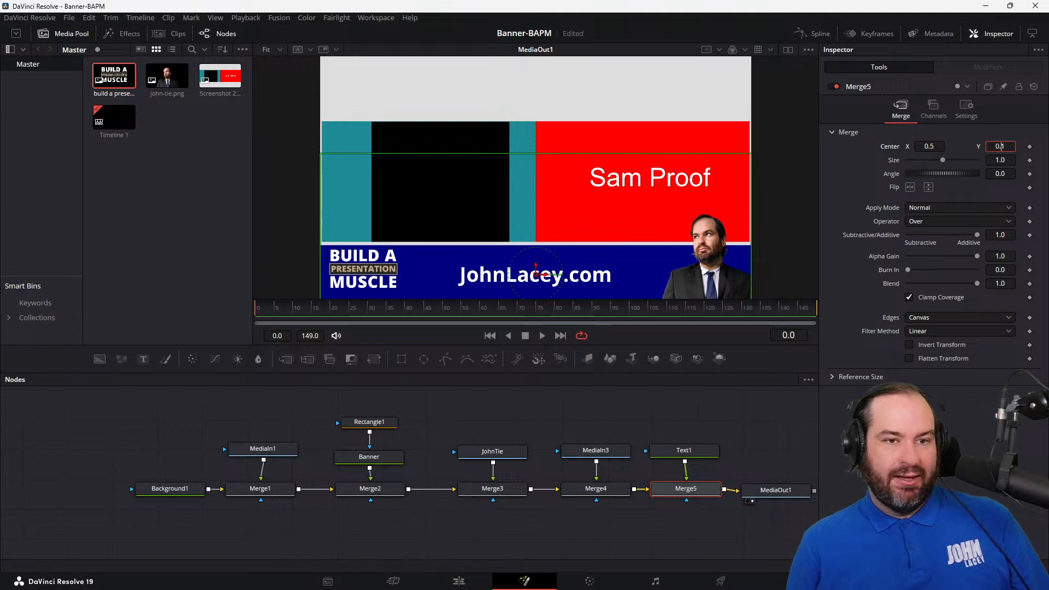
pyautogui.write('75')
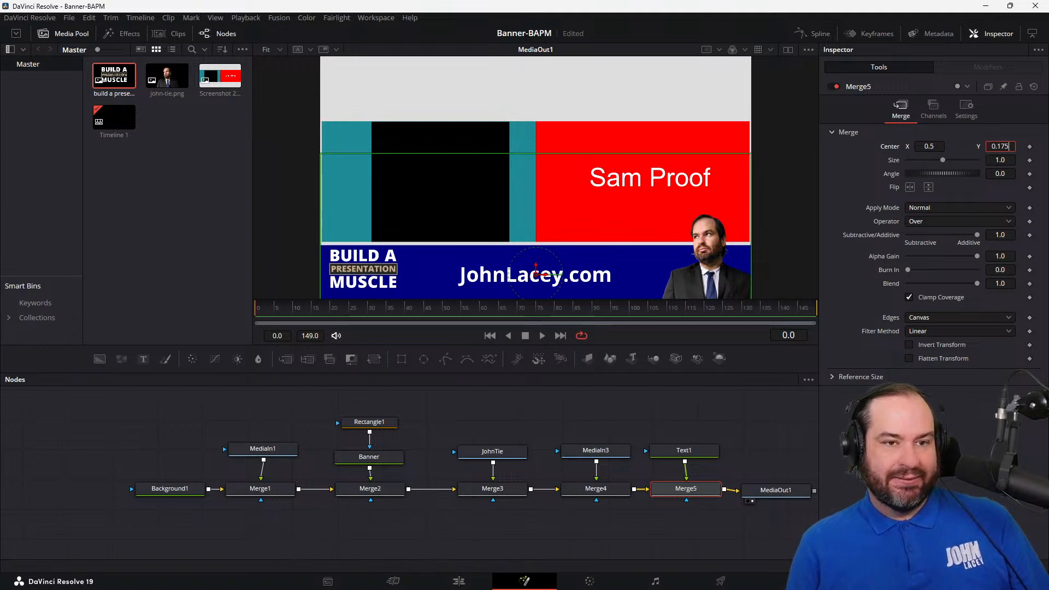
pyautogui.press('Tab')
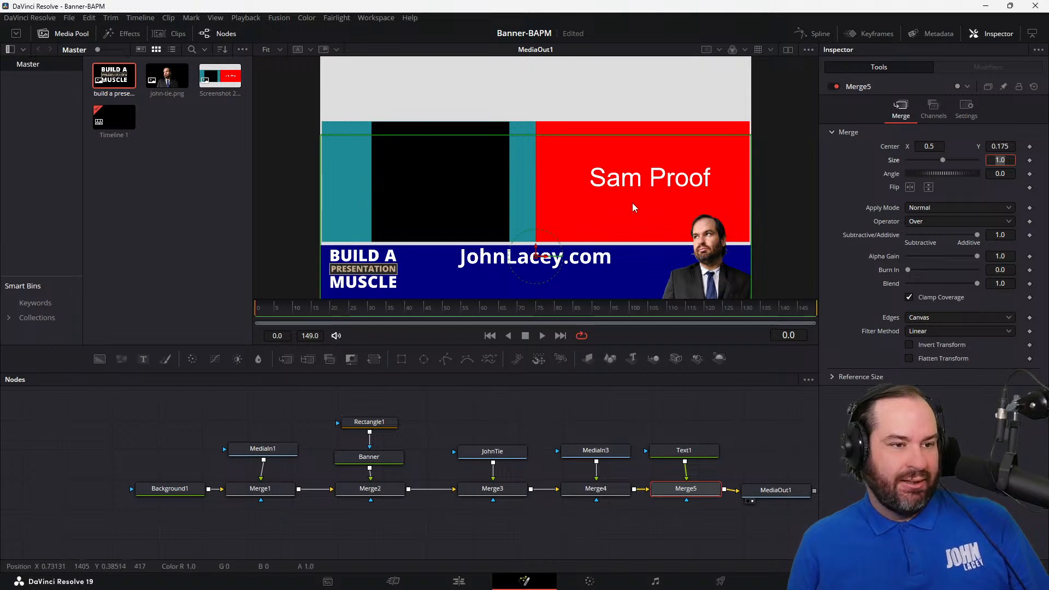
pyautogui.click(596, 262)
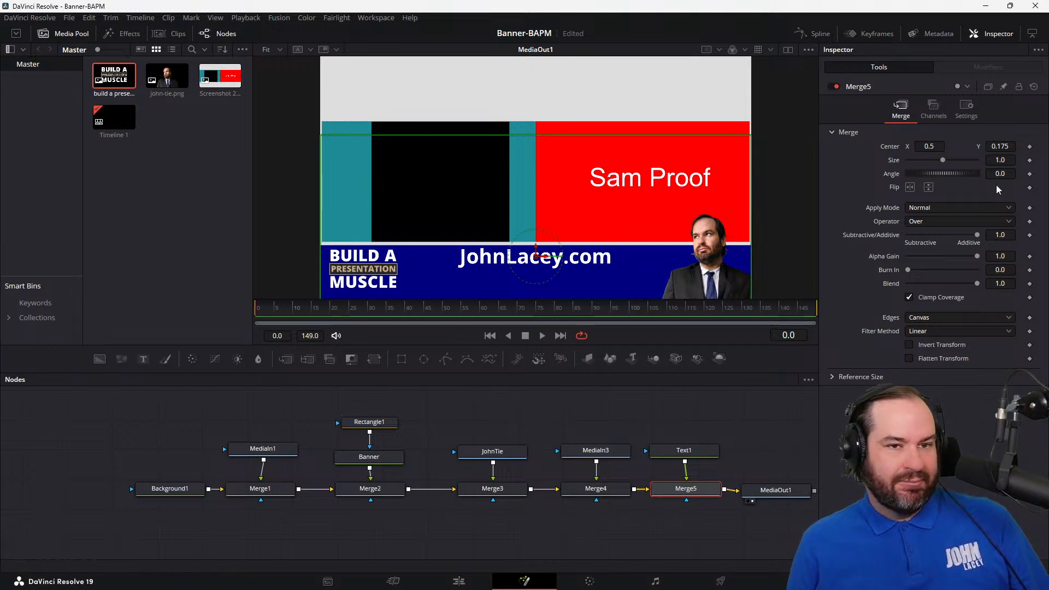
# Step: Raise the website text by setting Merge5's vertical center to 0.190 and nudging it up to about 0.197
pyautogui.click(1001, 147)
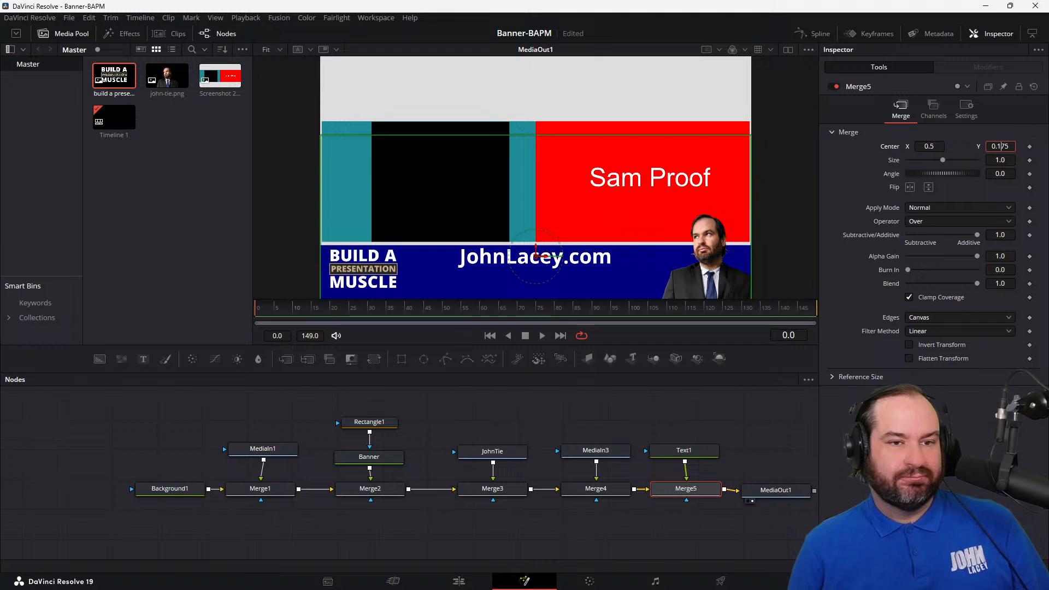
pyautogui.press('BackSpace')
pyautogui.press('BackSpace')
pyautogui.write('90')
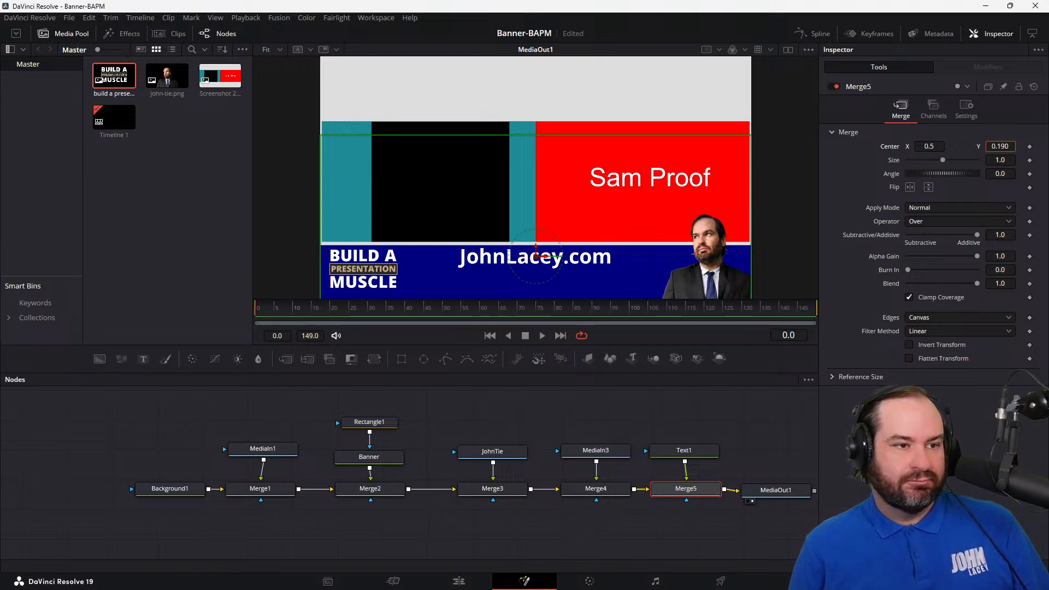
pyautogui.press('Tab')
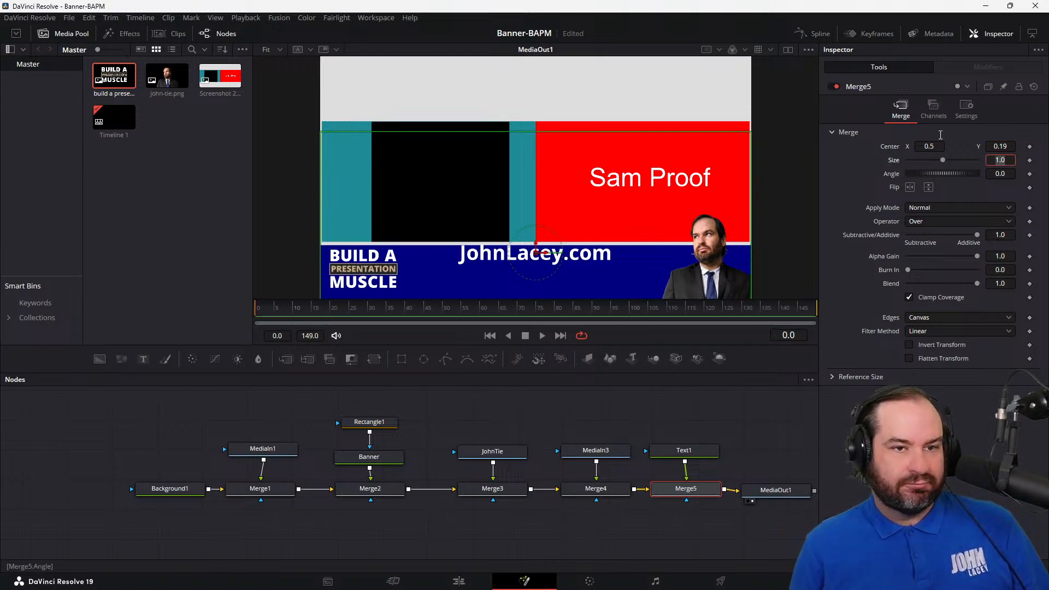
pyautogui.moveTo(1007, 147); pyautogui.dragTo(1031, 149)
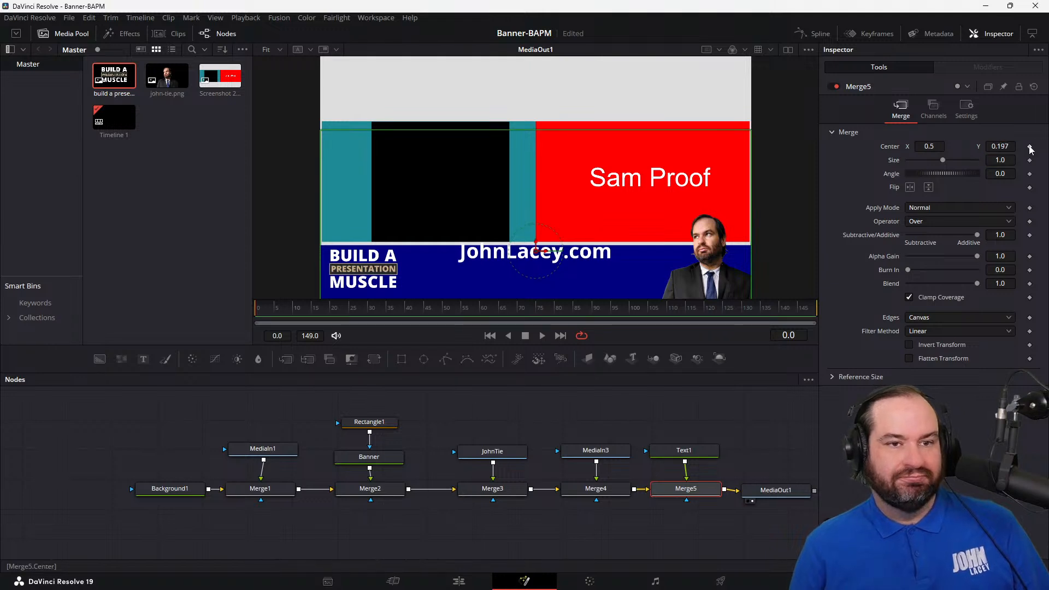
# Step: Lower the website text by setting Merge5's vertical center to 0.160
pyautogui.click(1012, 147)
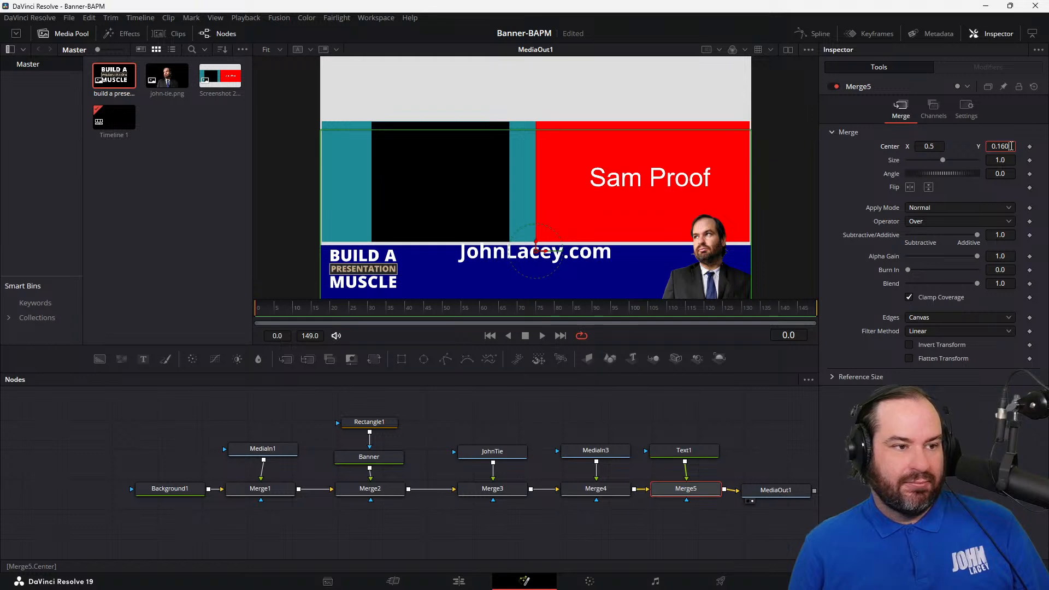
pyautogui.write('0.160')
pyautogui.press('Tab')
pyautogui.click(804, 182)
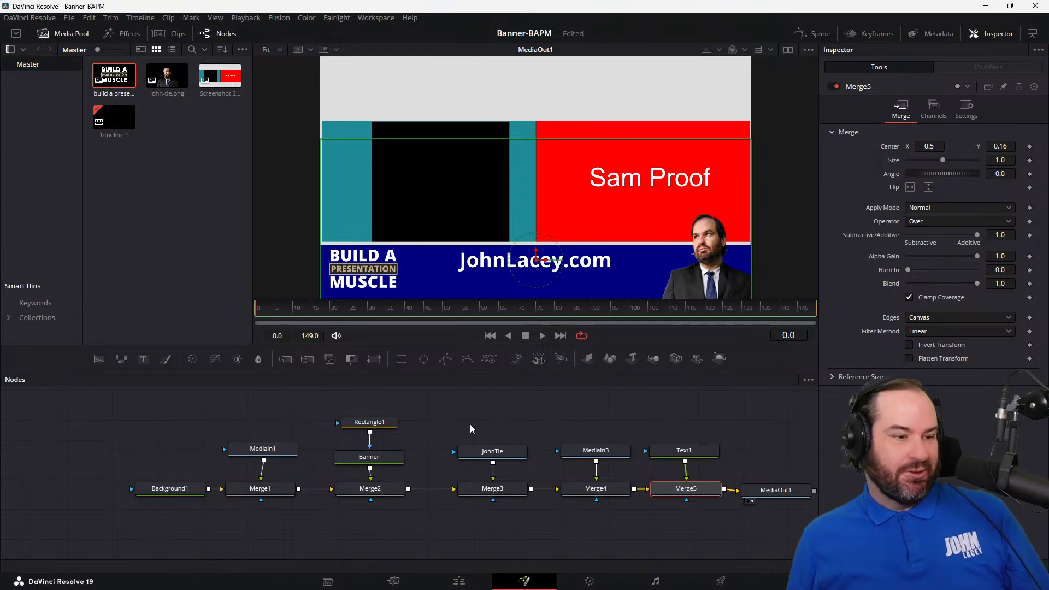
# Step: Change the Banner node's solid color to dark grey with red, green and blue at 57
pyautogui.click(369, 456)
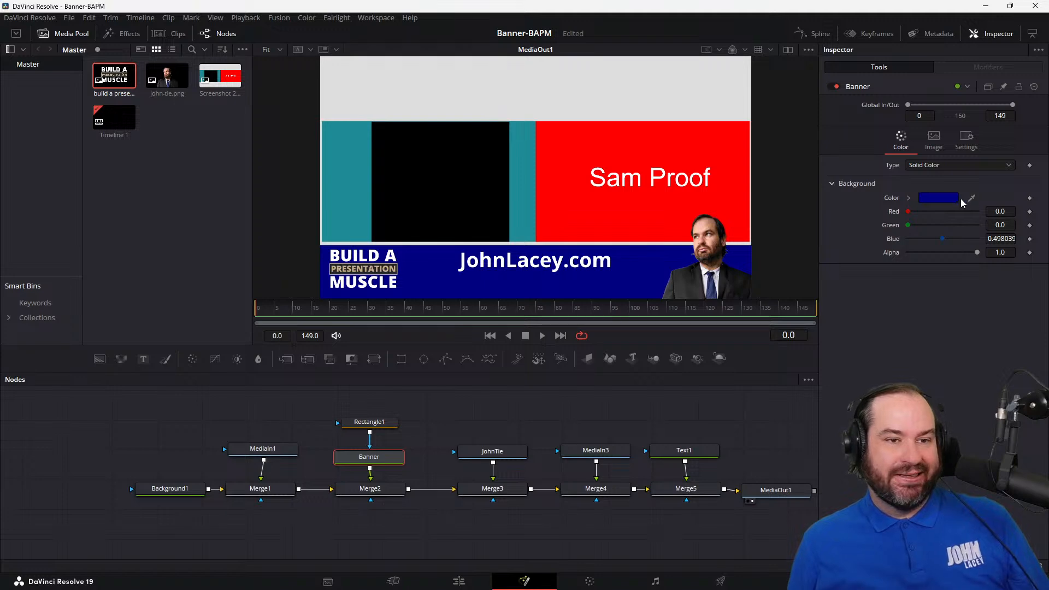
pyautogui.click(938, 197)
pyautogui.moveTo(545, 185); pyautogui.dragTo(720, 206)
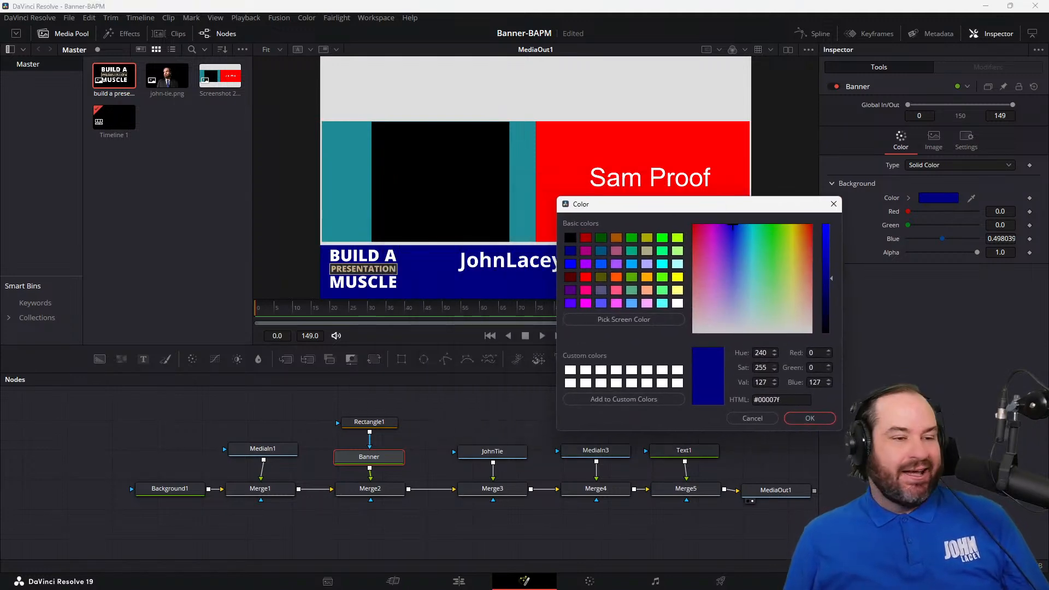
pyautogui.click(570, 238)
pyautogui.moveTo(705, 204); pyautogui.dragTo(754, 236)
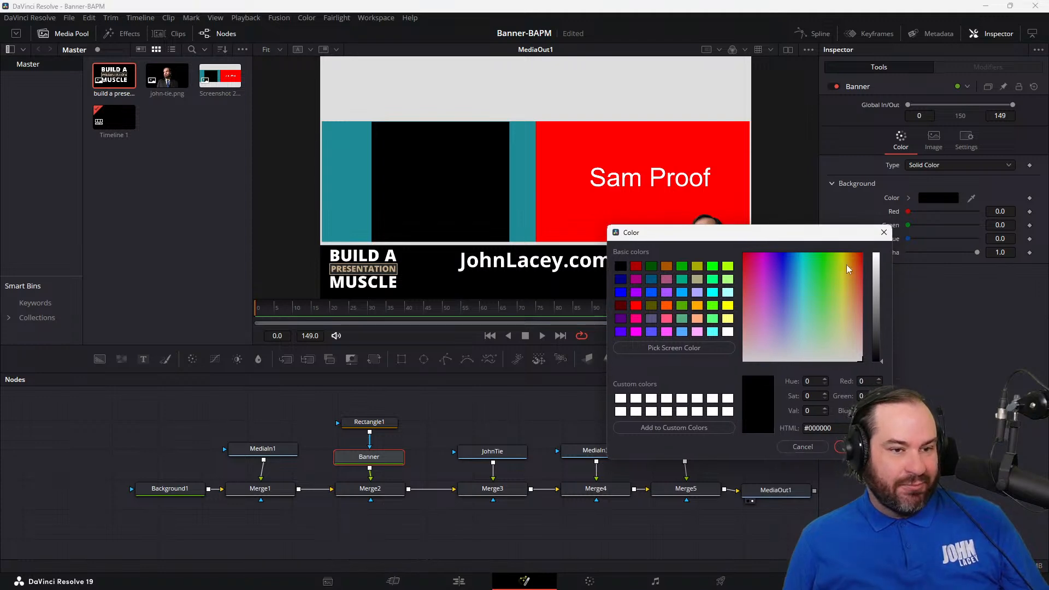
pyautogui.moveTo(886, 359); pyautogui.dragTo(880, 333)
pyautogui.moveTo(847, 240); pyautogui.dragTo(893, 232)
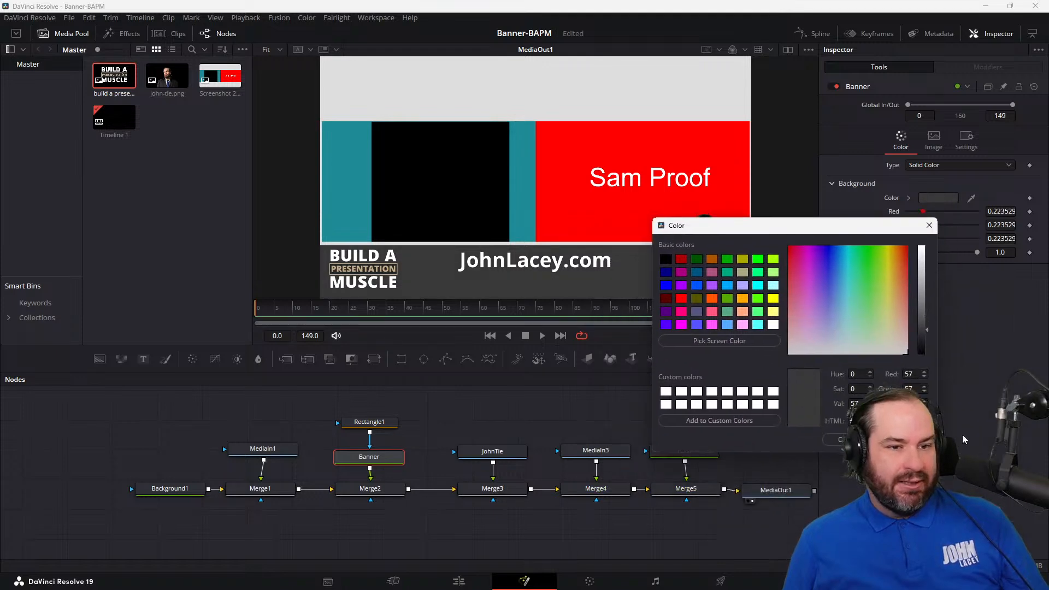
pyautogui.click(850, 440)
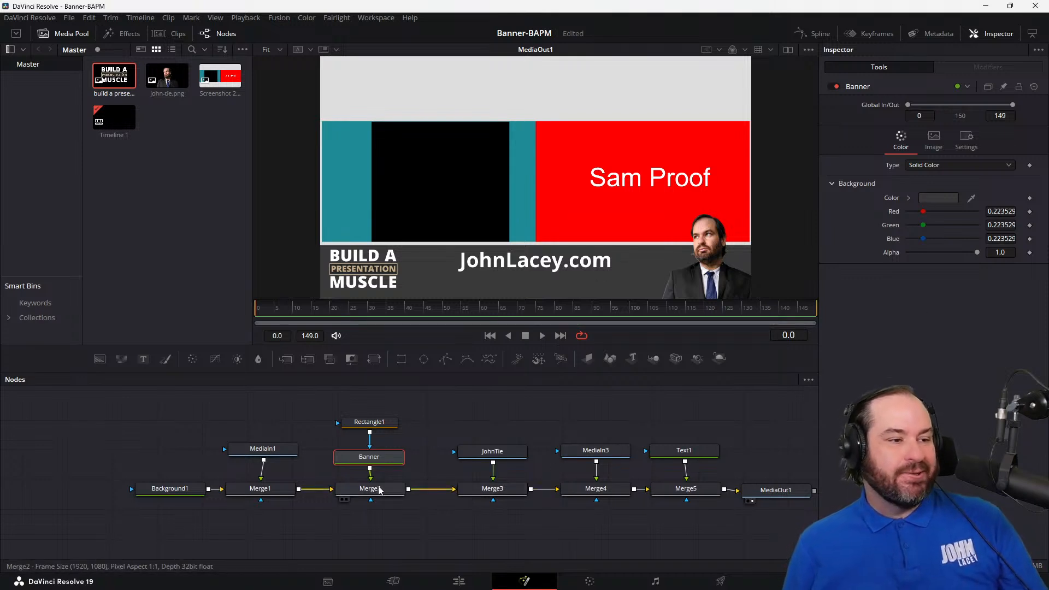
# Step: Rename the reference screenshot node MediaIn1 as Placeholder
pyautogui.click(267, 490)
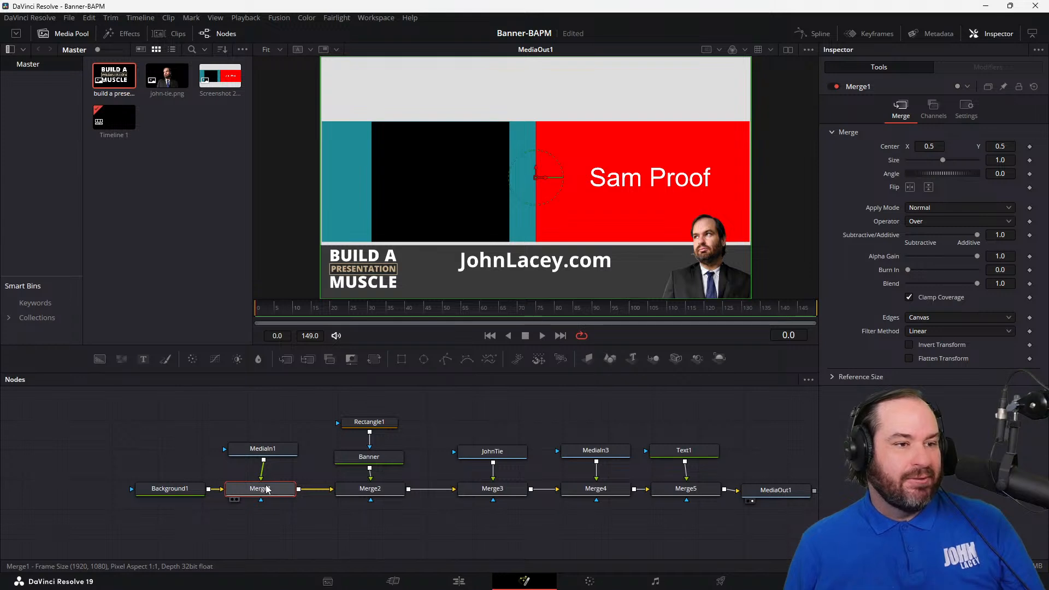
pyautogui.click(269, 450)
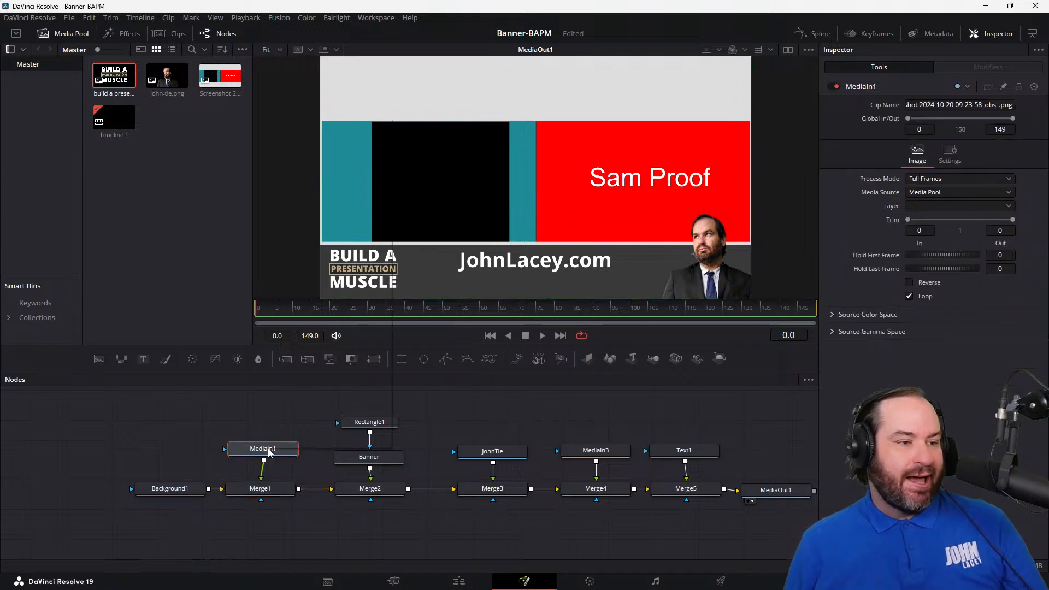
pyautogui.rightClick(269, 452)
pyautogui.moveTo(365, 273)
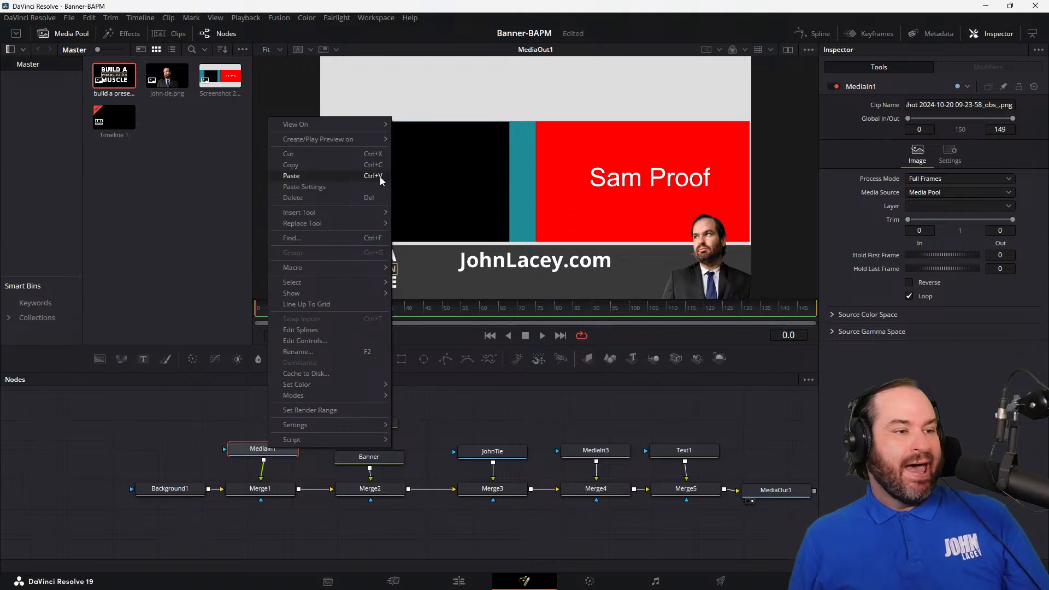
pyautogui.click(616, 4)
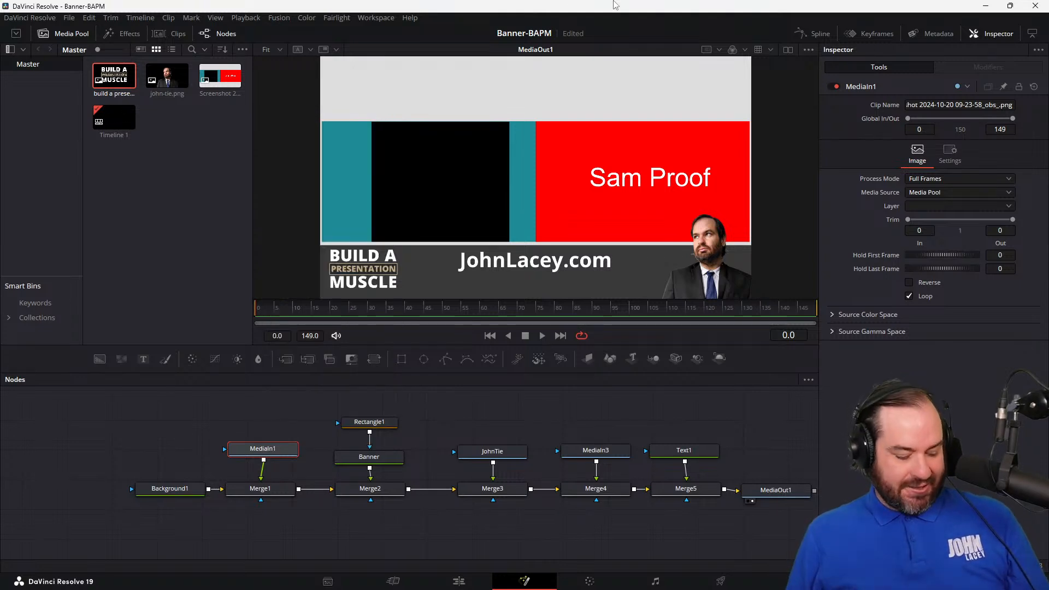
pyautogui.press('F2')
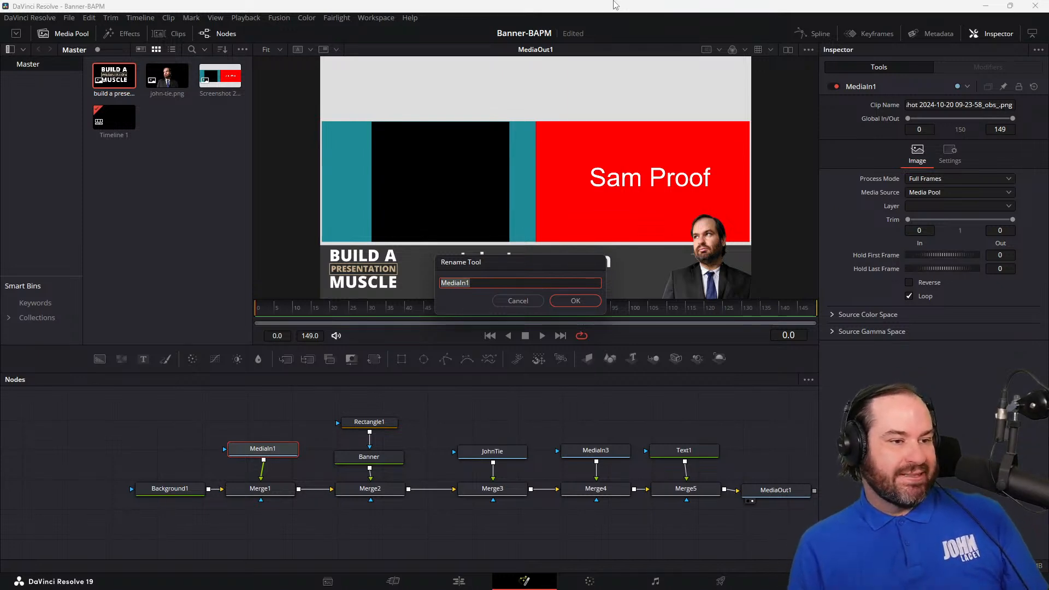
pyautogui.write('Placeholder')
pyautogui.press('Return')
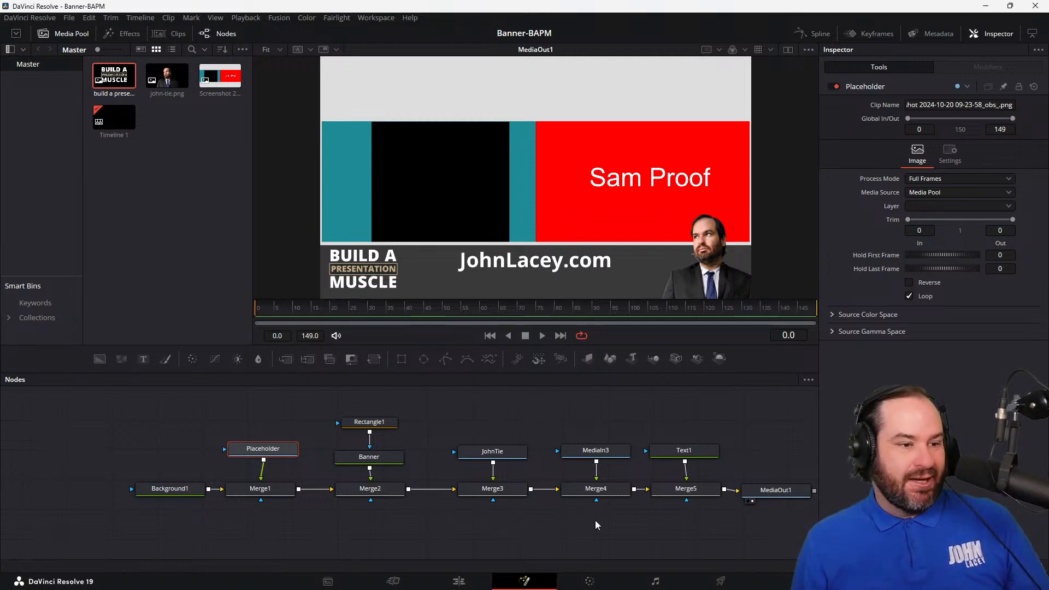
# Step: Set Merge5's vertical center to 0.11 to center the website text in the banner bar, and save the project
pyautogui.click(679, 453)
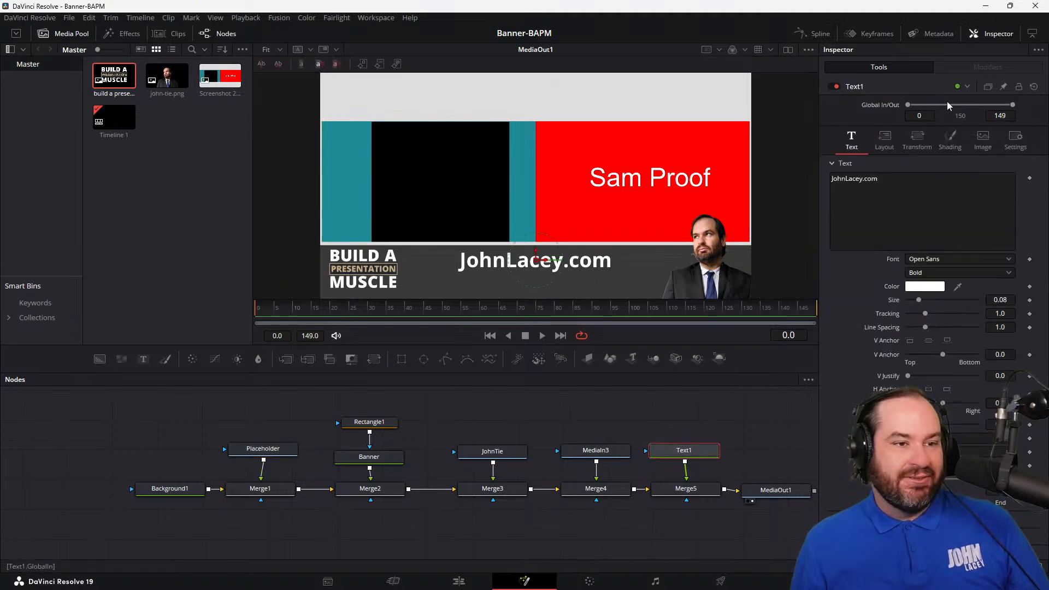
pyautogui.click(707, 488)
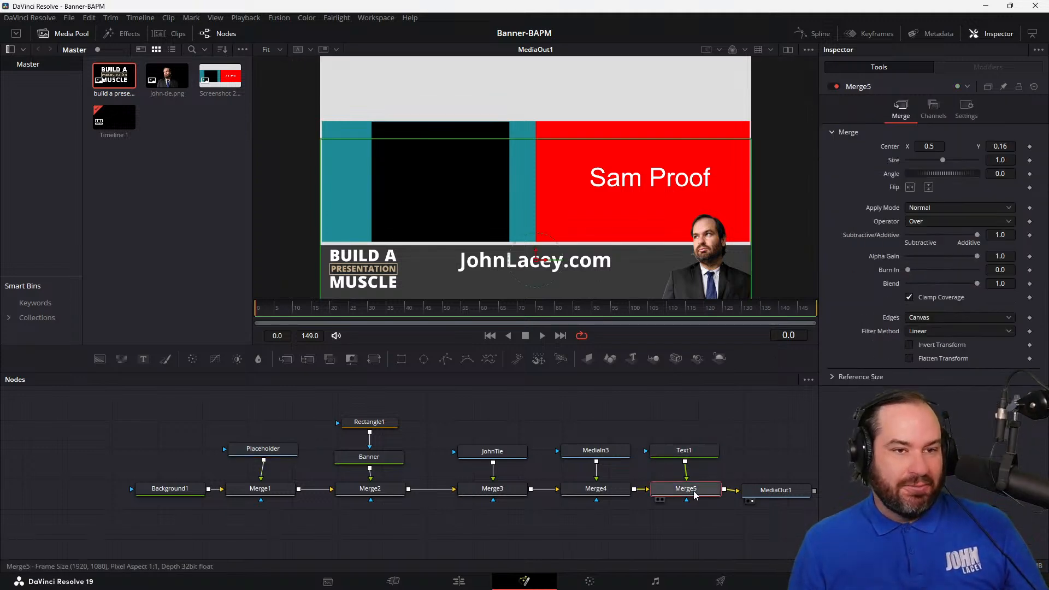
pyautogui.click(1004, 145)
pyautogui.write('0.06')
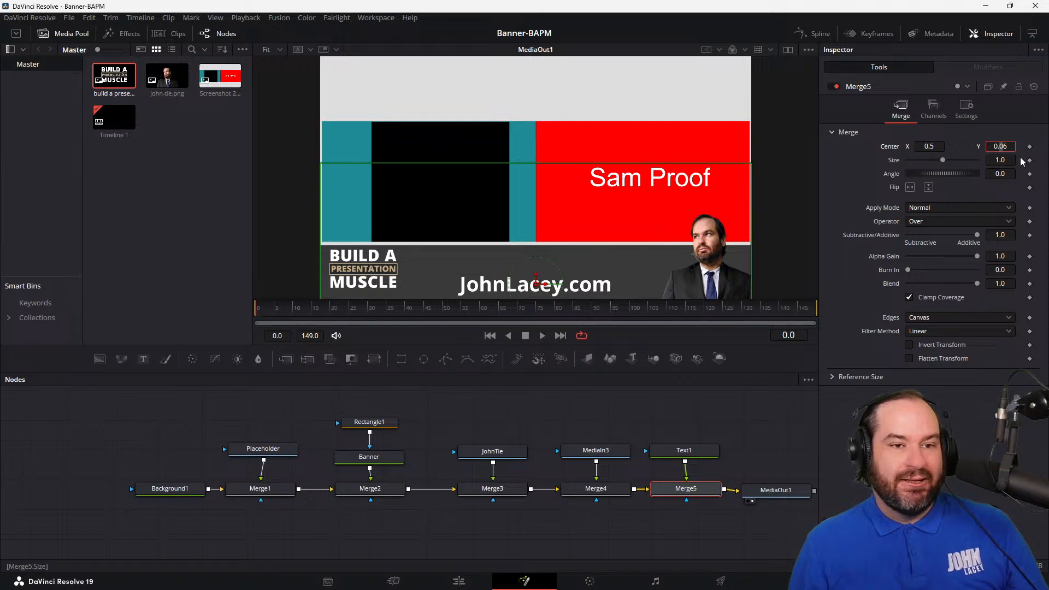
pyautogui.press('Return')
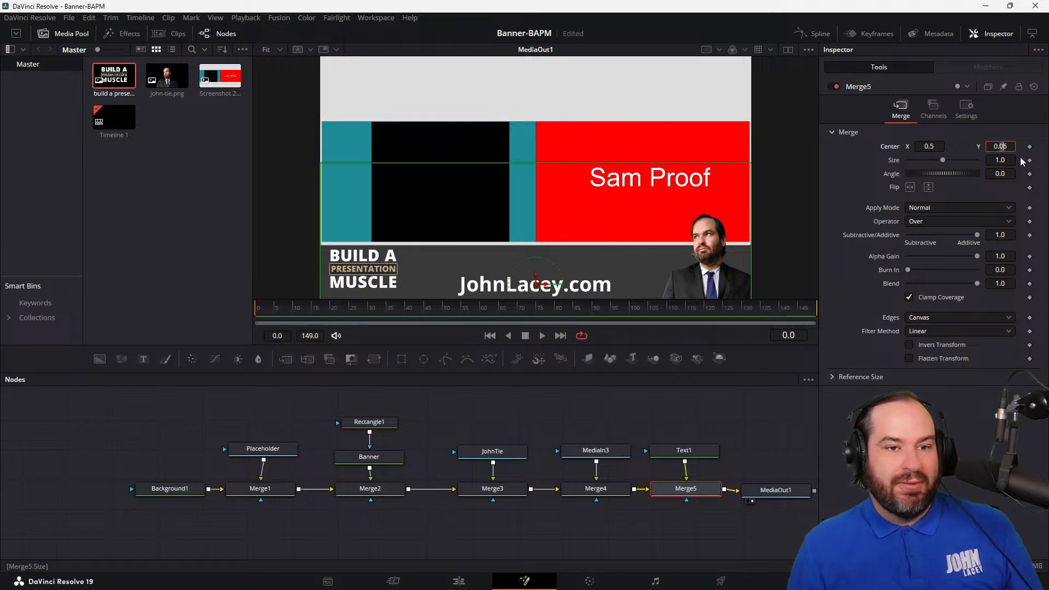
pyautogui.write('1')
pyautogui.hotkey('shift', 'Right')
pyautogui.write('1')
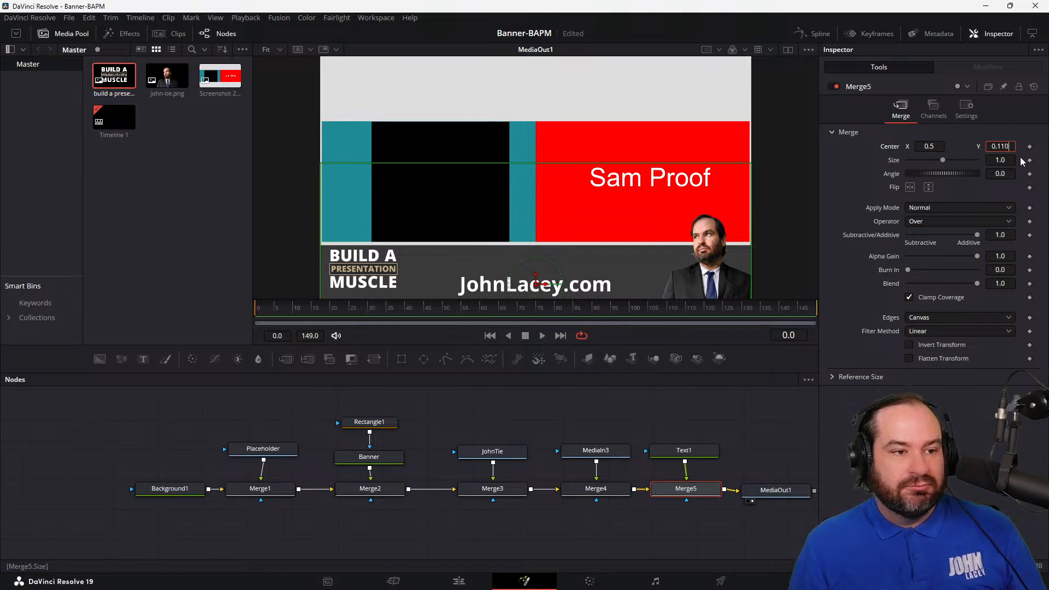
pyautogui.press('Tab')
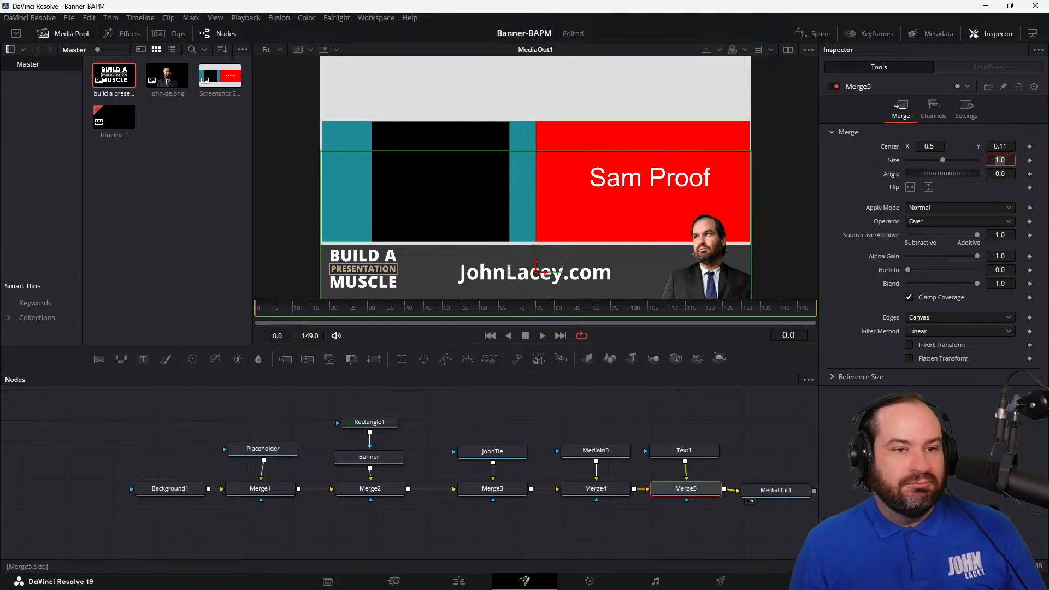
pyautogui.hotkey('ctrl', 's')
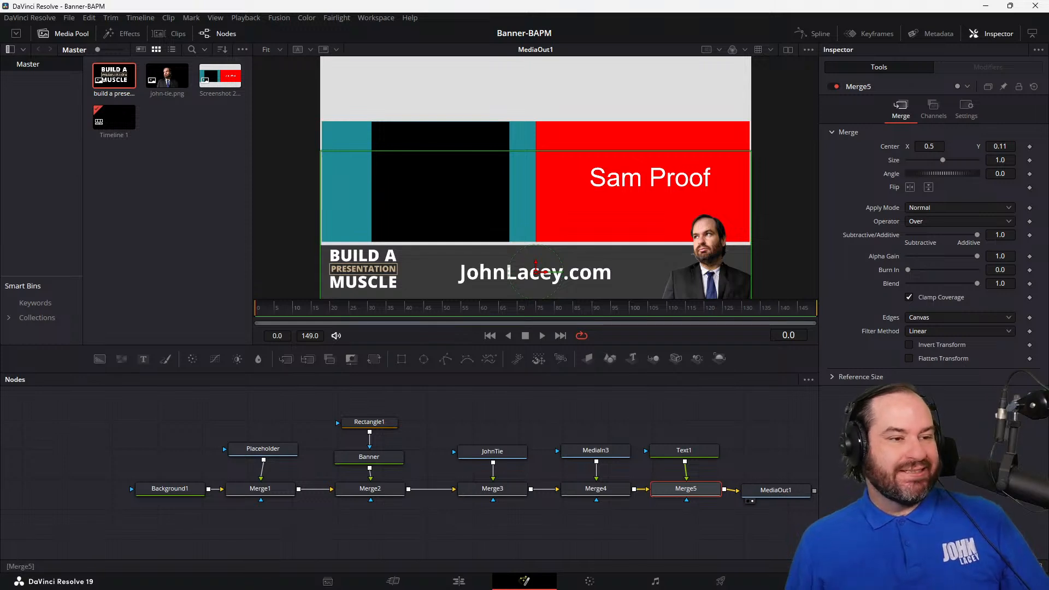
# Step: Select the merge nodes Merge2 through Merge5 and keyframe the Center of the active Merge5 at frame 70
pyautogui.moveTo(268, 321); pyautogui.dragTo(373, 320)
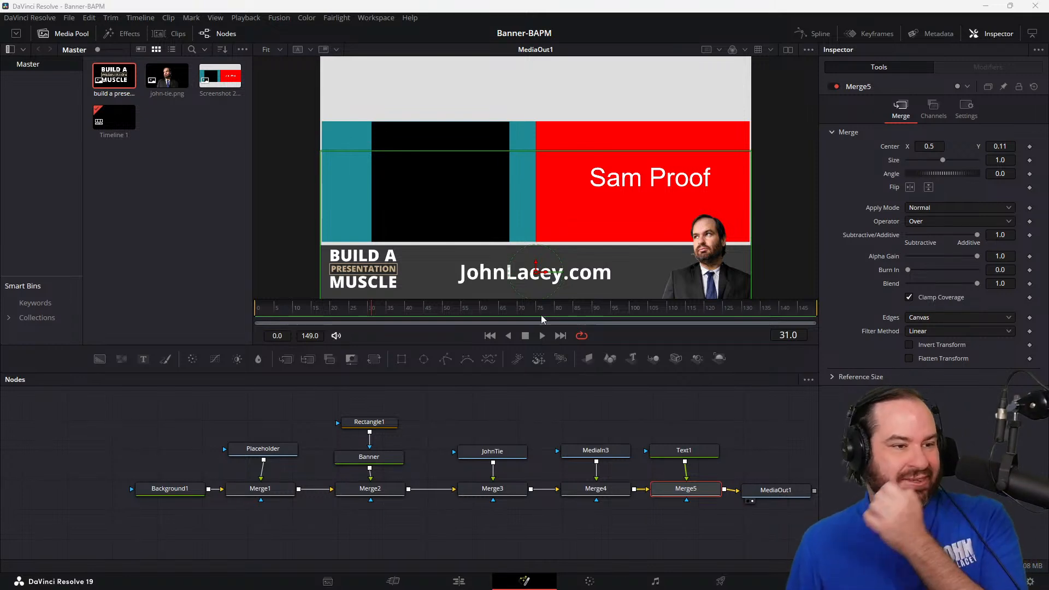
pyautogui.moveTo(557, 314); pyautogui.dragTo(466, 319)
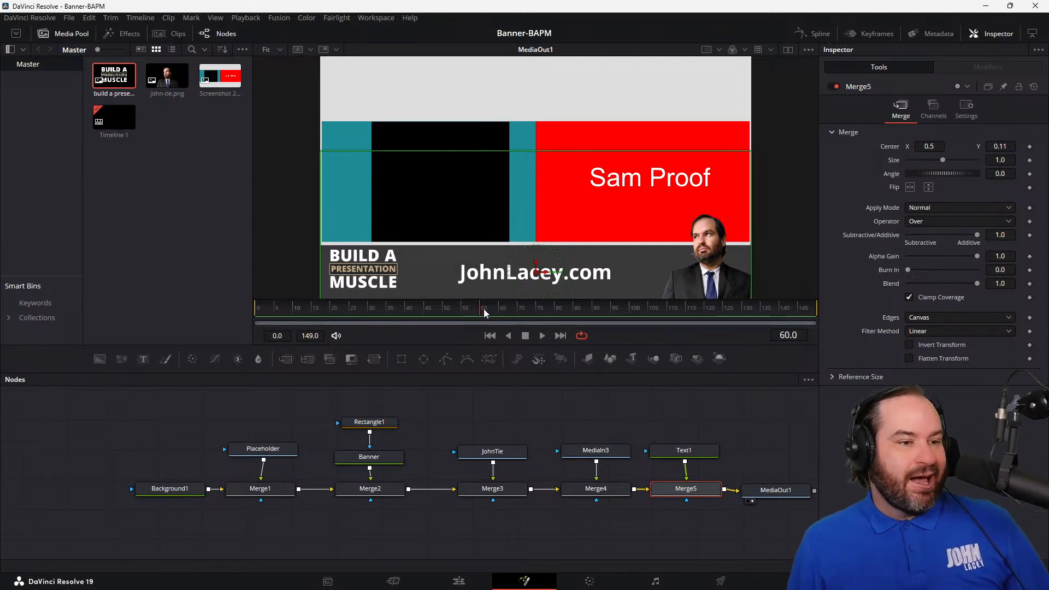
pyautogui.moveTo(470, 318); pyautogui.dragTo(519, 318)
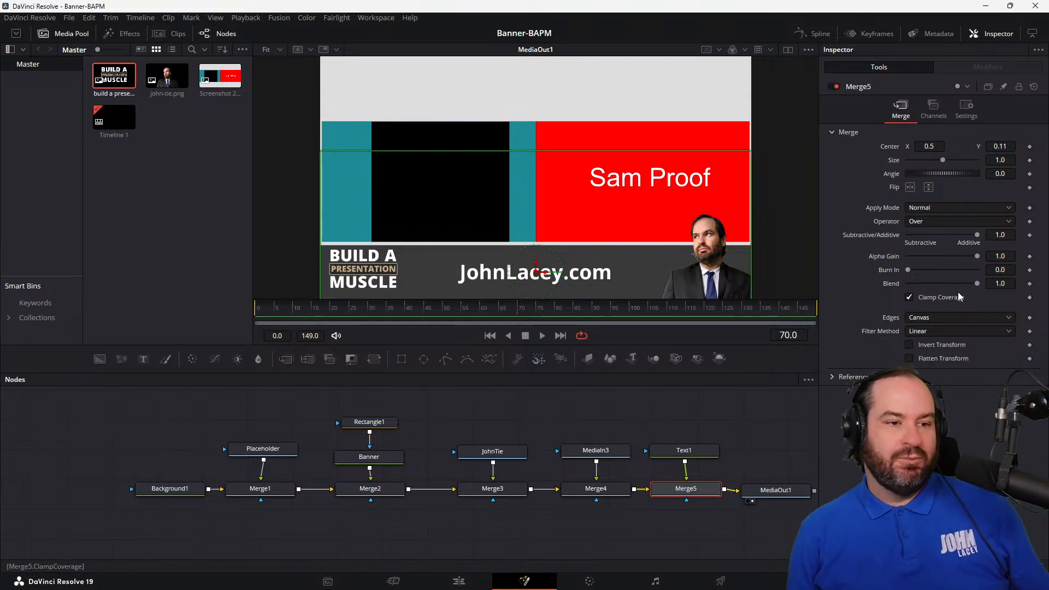
pyautogui.keyDown('ctrl'); pyautogui.click(610, 488); pyautogui.keyUp('ctrl')
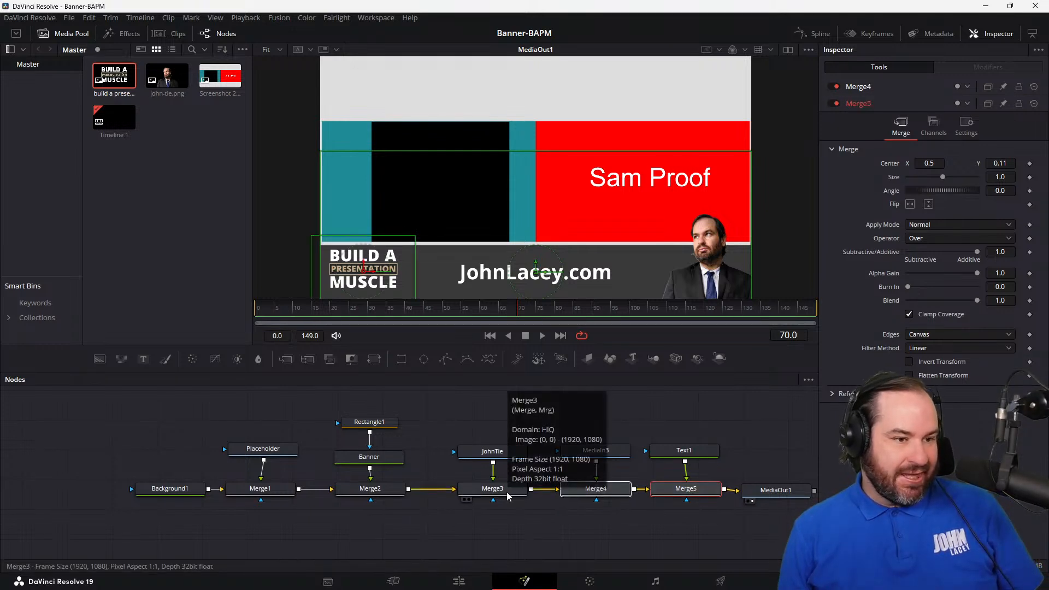
pyautogui.keyDown('ctrl'); pyautogui.click(507, 492); pyautogui.keyUp('ctrl')
pyautogui.keyDown('ctrl'); pyautogui.click(391, 494); pyautogui.keyUp('ctrl')
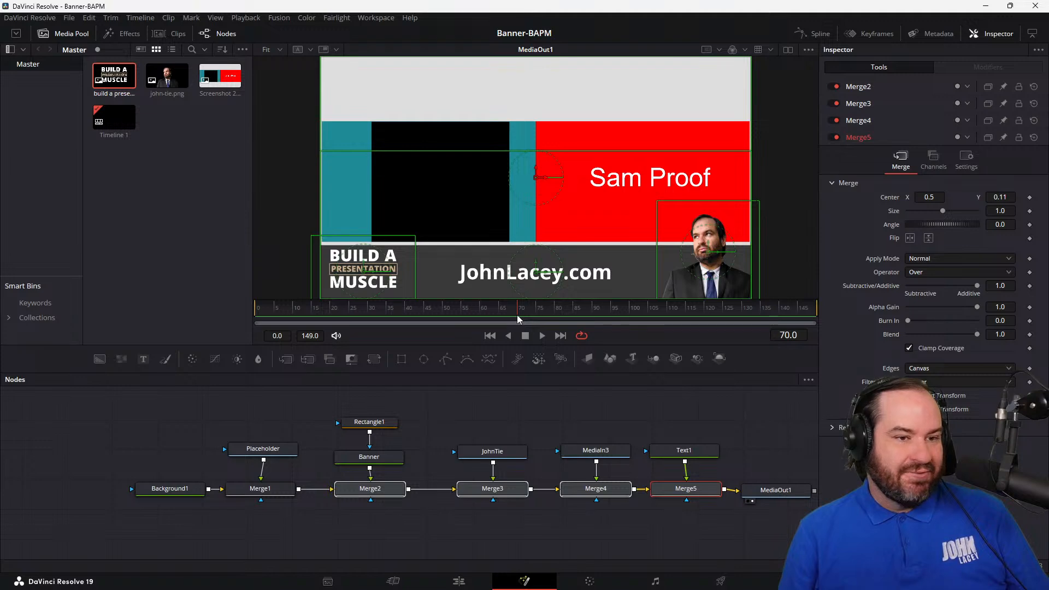
pyautogui.click(1031, 197)
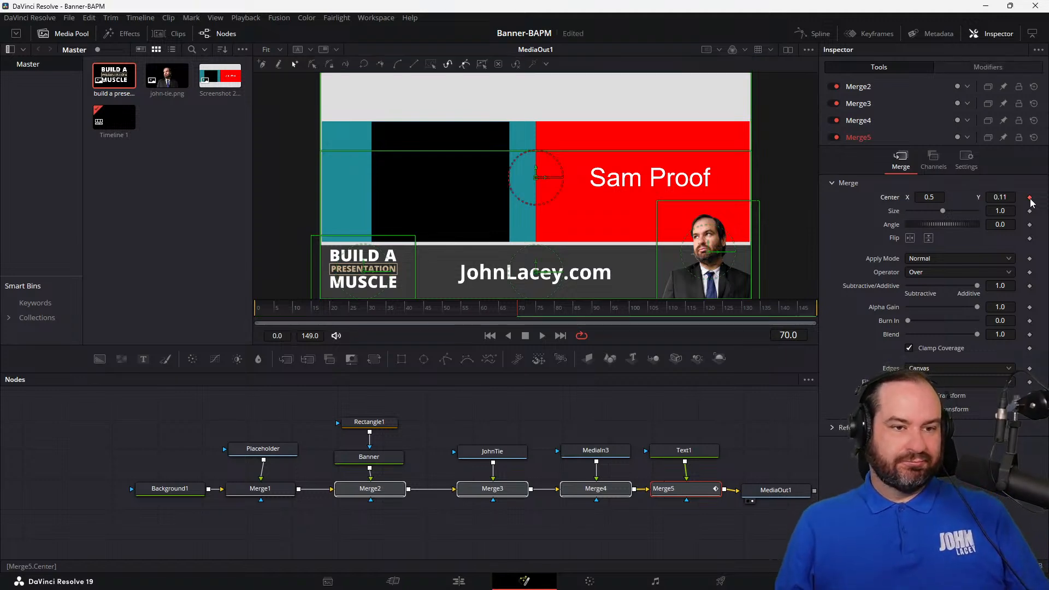
# Step: Set Merge5's vertical center to -1 at frame 0 so the website text starts below the frame
pyautogui.moveTo(292, 309); pyautogui.dragTo(249, 316)
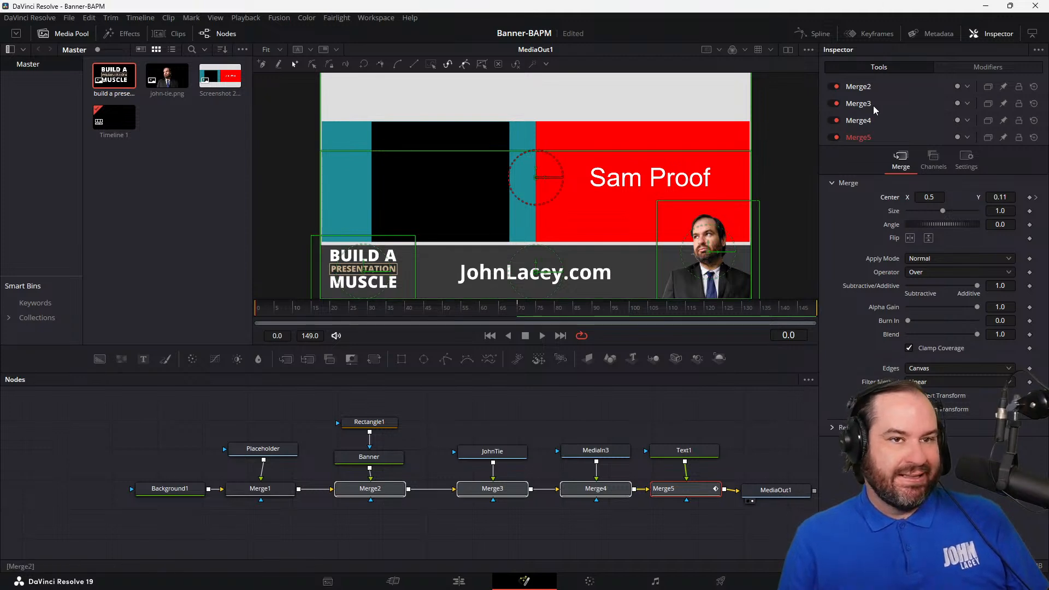
pyautogui.click(1012, 197)
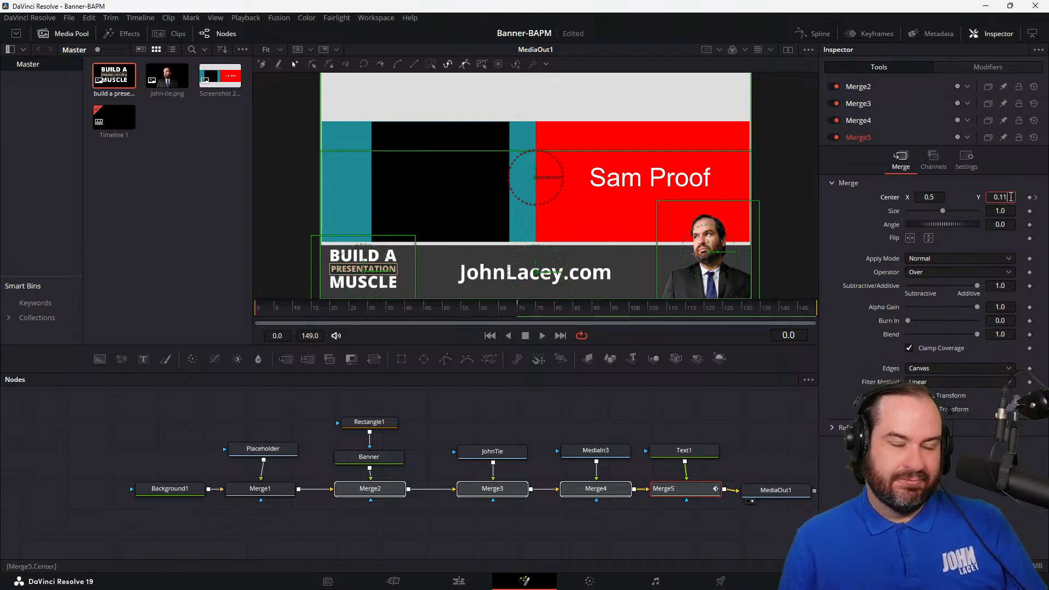
pyautogui.press('Down')
pyautogui.press('Down')
pyautogui.press('Down')
pyautogui.press('Down')
pyautogui.press('Down')
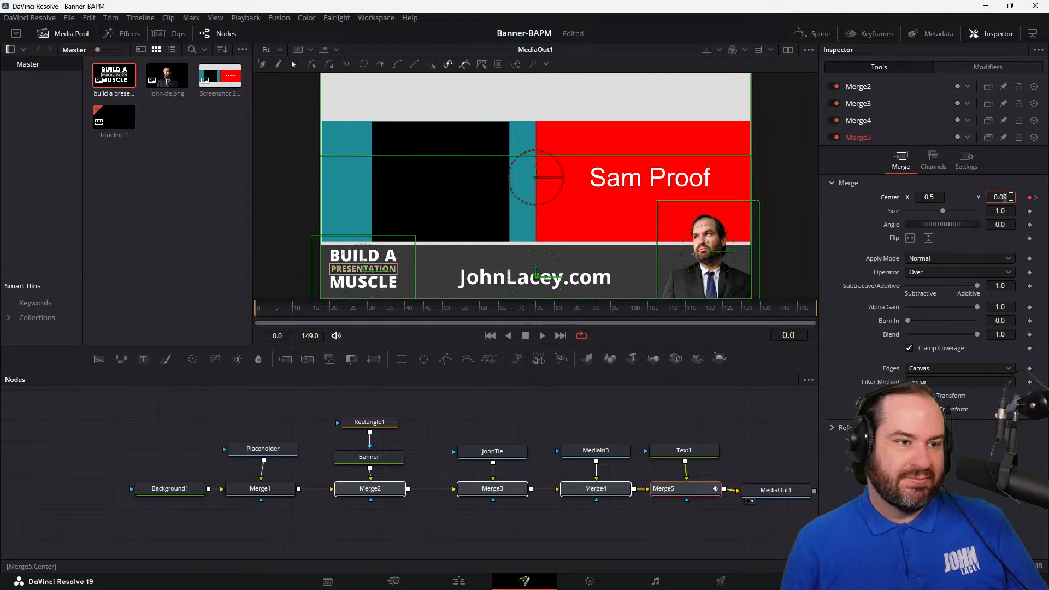
pyautogui.press('Up')
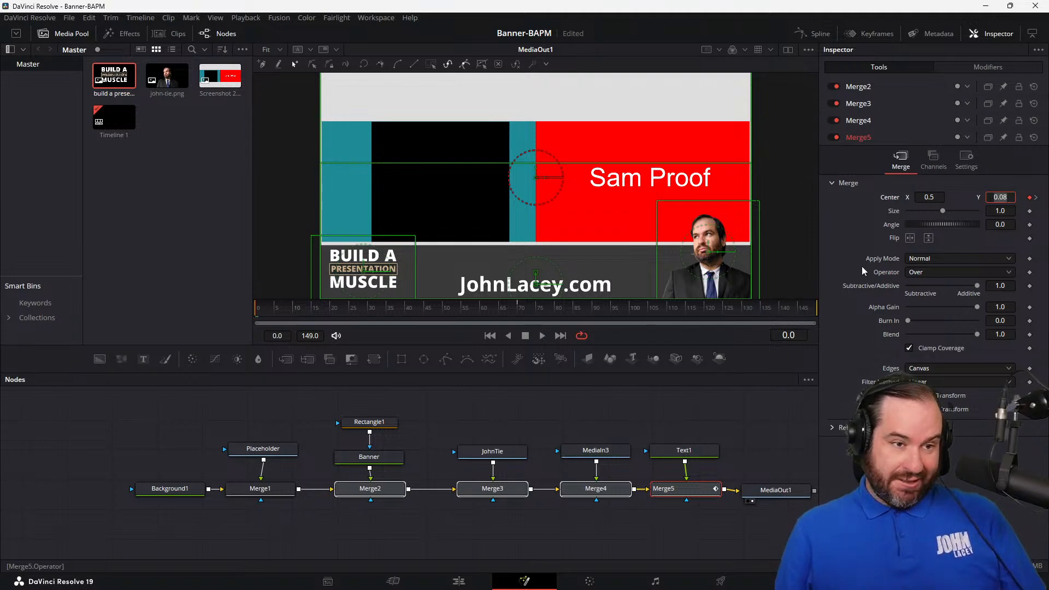
pyautogui.moveTo(733, 298); pyautogui.dragTo(739, 237)
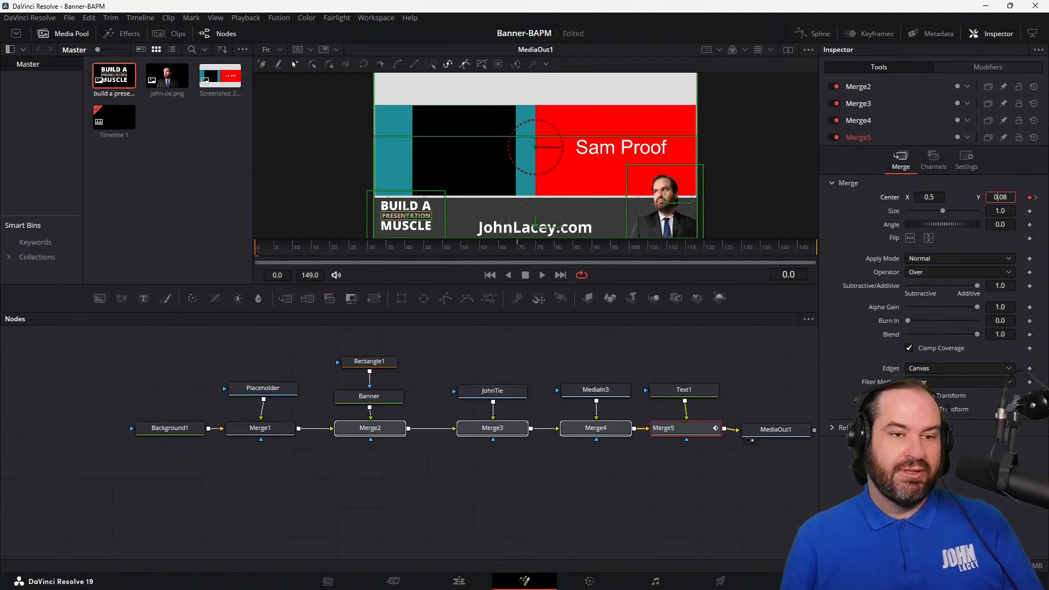
pyautogui.click(995, 197)
pyautogui.write('0')
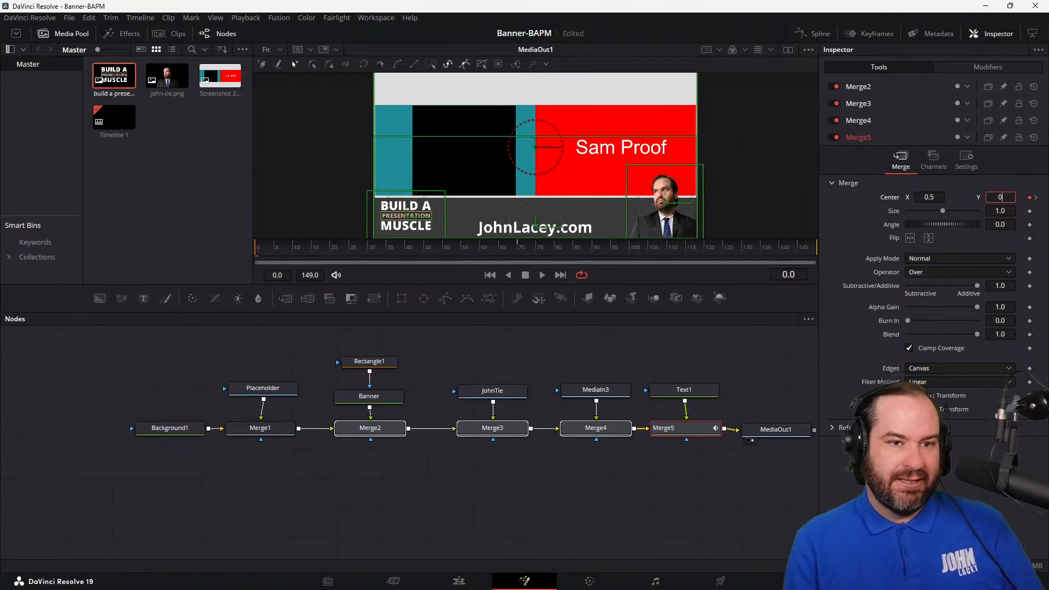
pyautogui.write('1')
pyautogui.press('Tab')
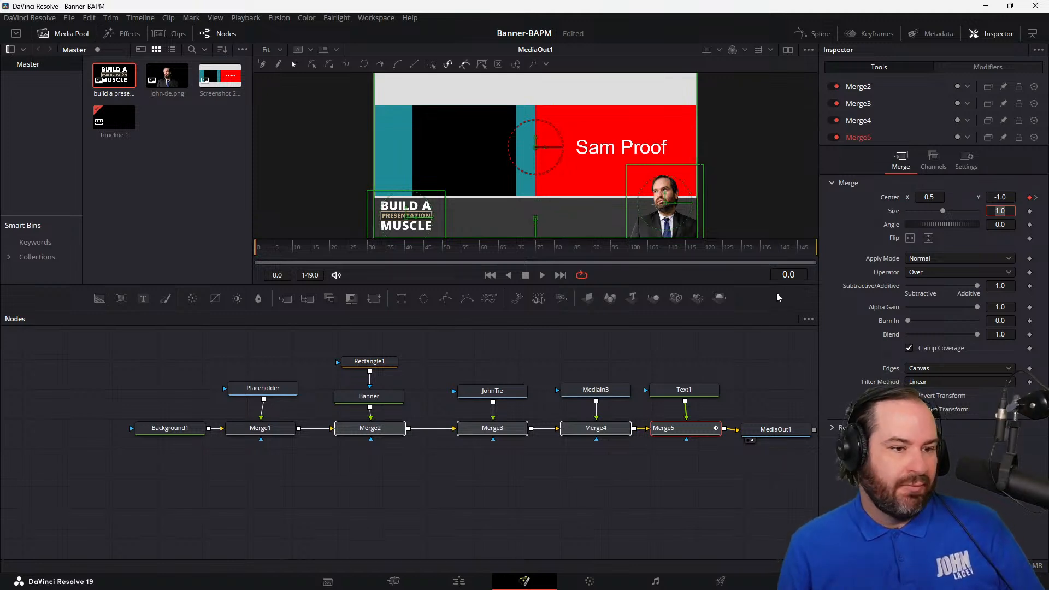
# Step: Set the vertical center of Merge4 and Merge3 to -1 at frame 0 to move the logo and portrait below the frame
pyautogui.click(614, 429)
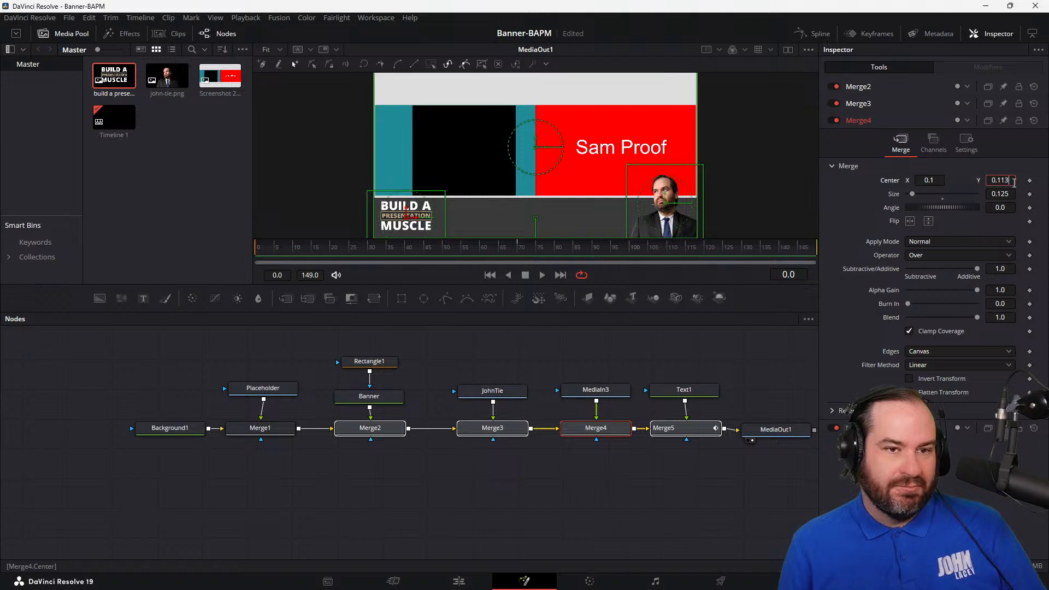
pyautogui.write('-1')
pyautogui.press('Tab')
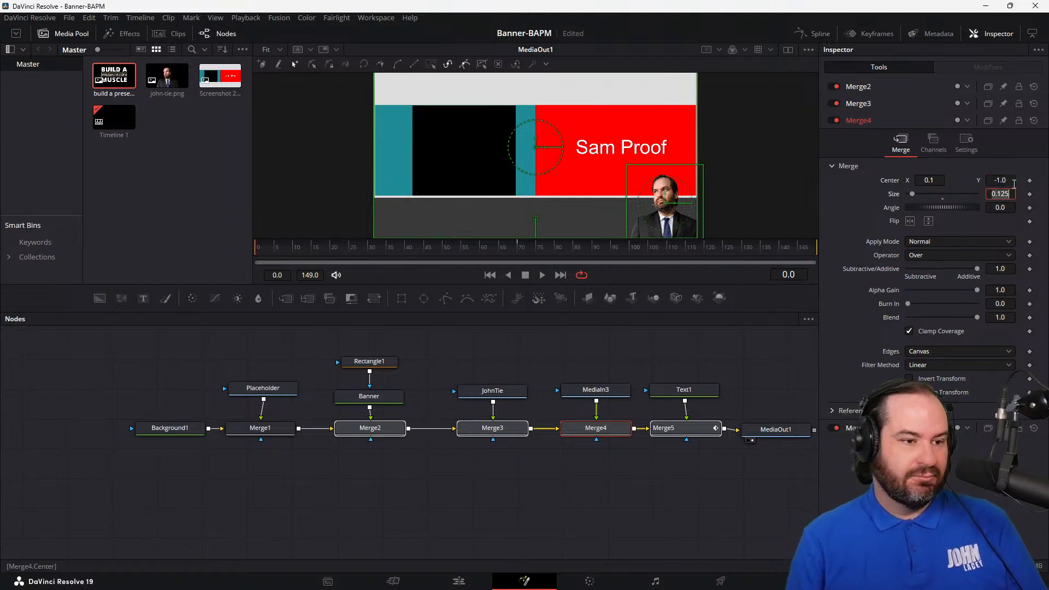
pyautogui.click(500, 430)
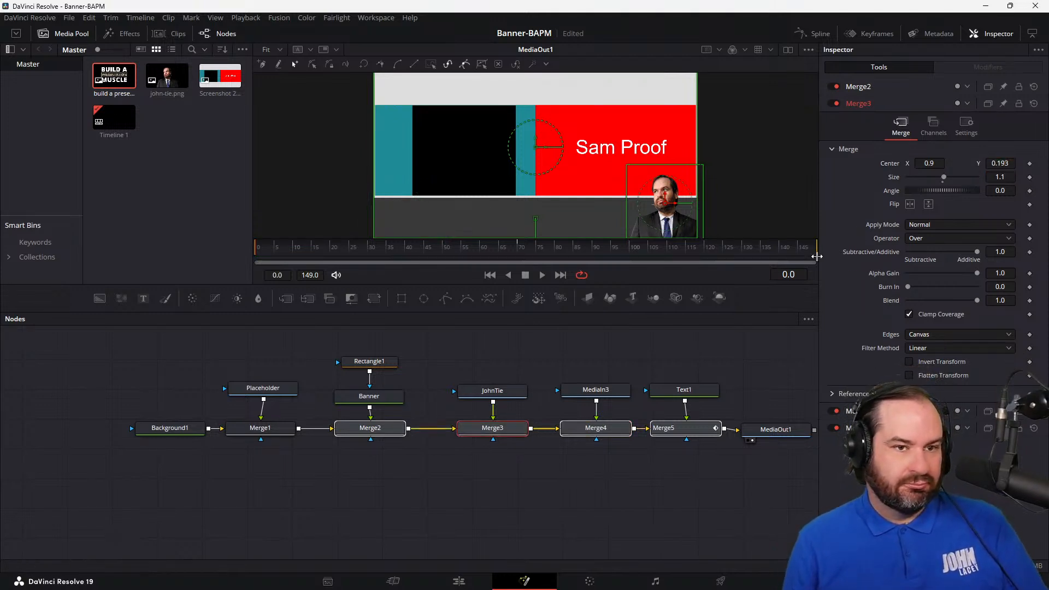
pyautogui.click(1002, 164)
pyautogui.write('-1')
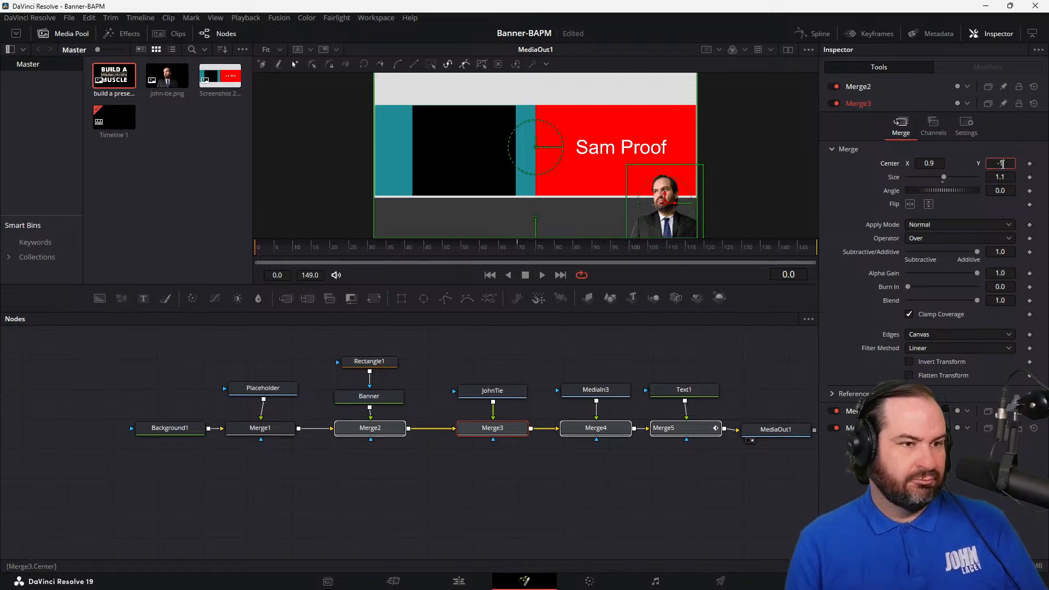
pyautogui.press('Tab')
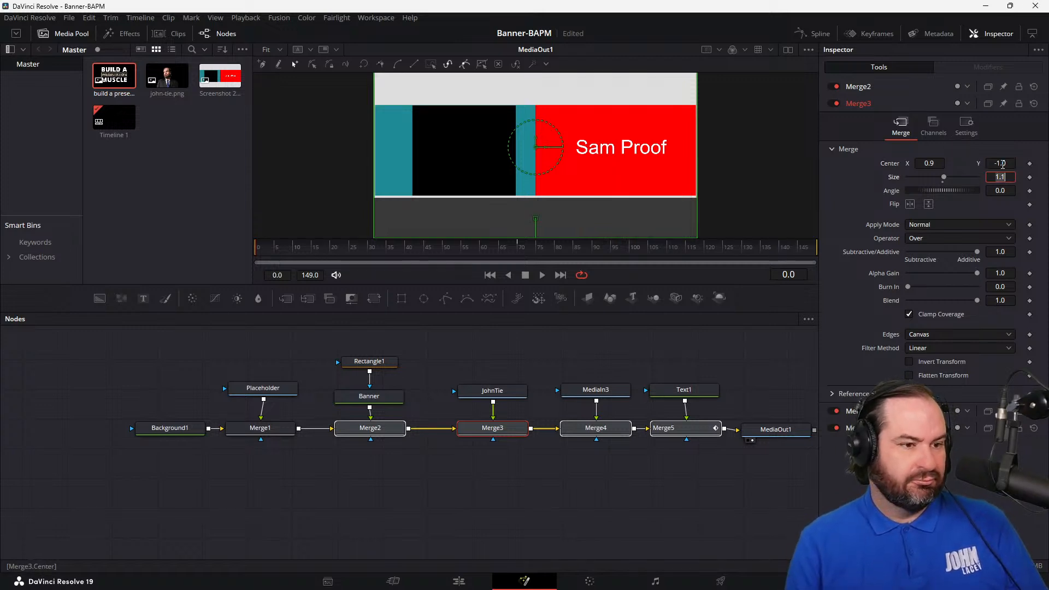
# Step: Set Merge2's vertical center to -1 at frame 0 and play back the banner animation
pyautogui.click(339, 433)
pyautogui.click(1011, 147)
pyautogui.write('-1')
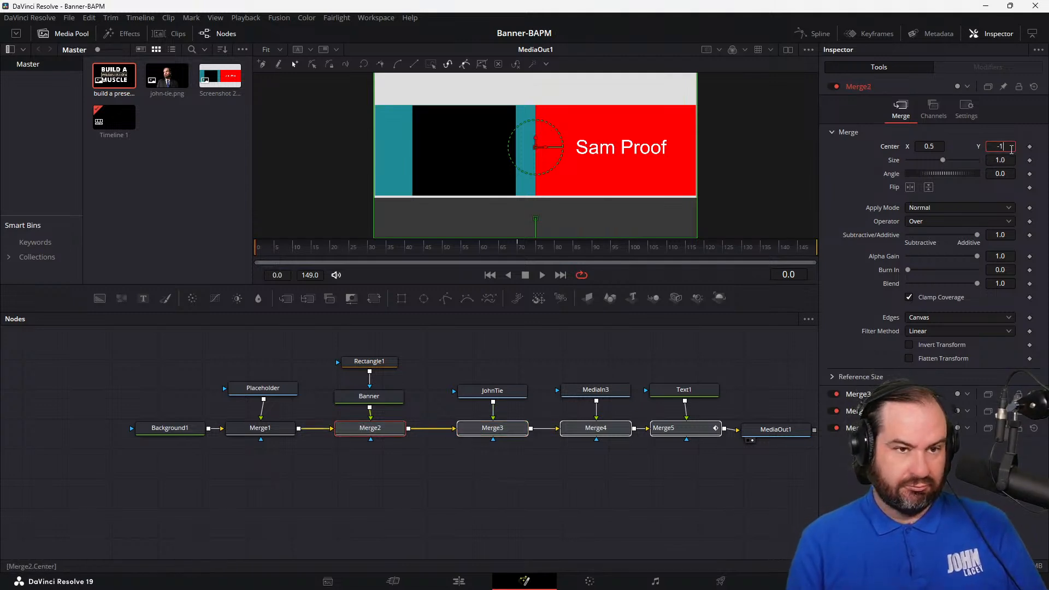
pyautogui.press('Tab')
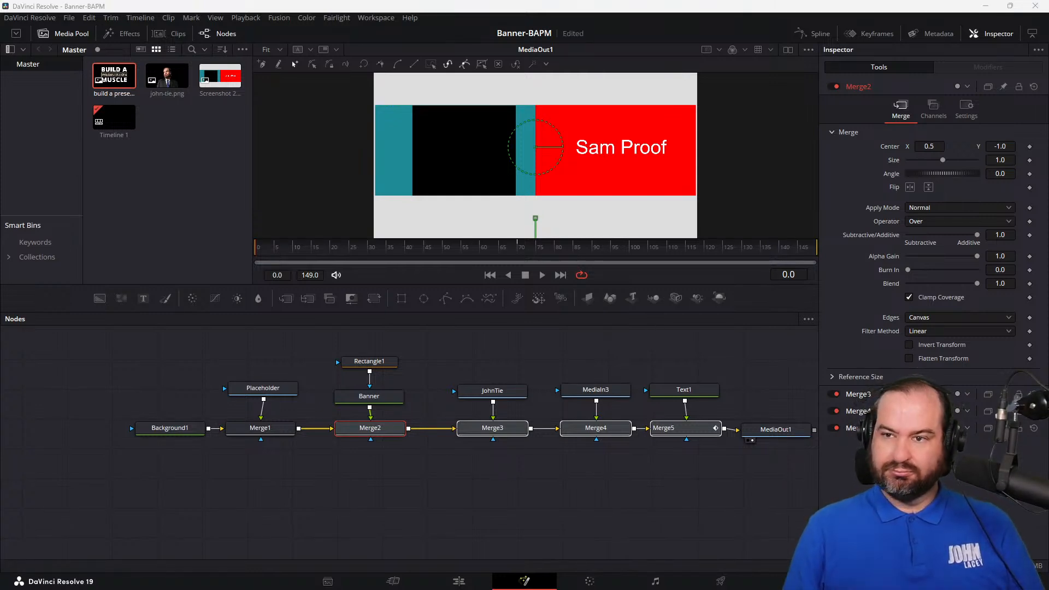
pyautogui.click(540, 276)
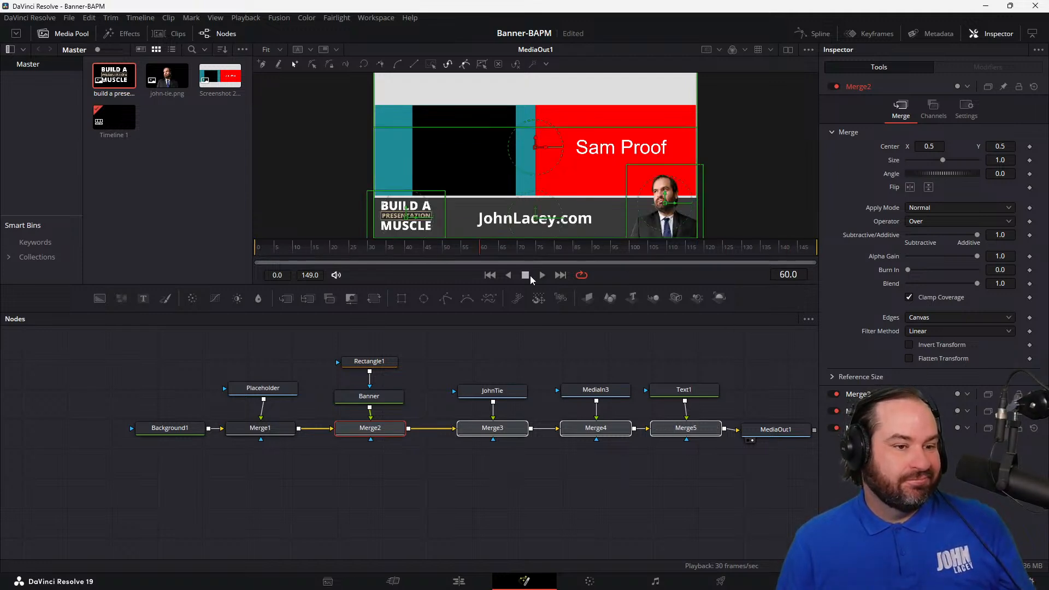
# Step: Group the rectangle, banner, portrait, logo and text nodes together with Merge2 through Merge5 into a single node
pyautogui.click(738, 477)
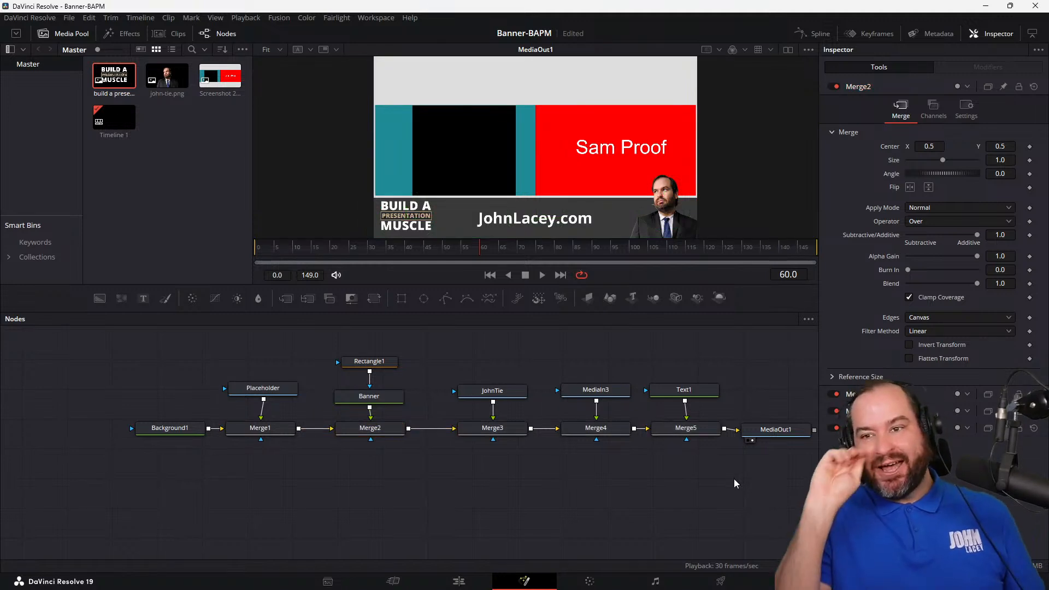
pyautogui.click(692, 431)
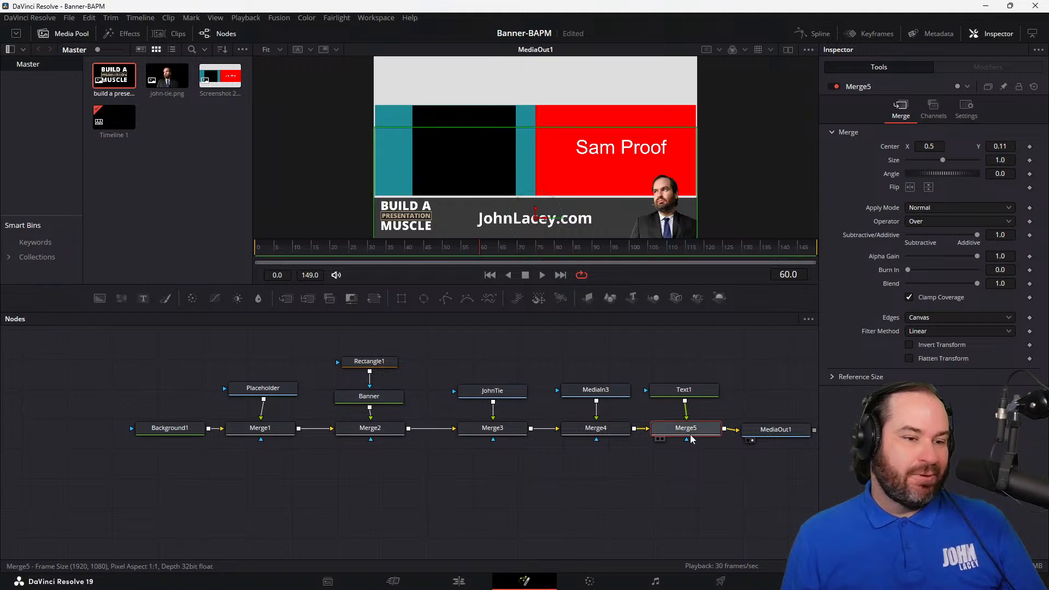
pyautogui.click(390, 433)
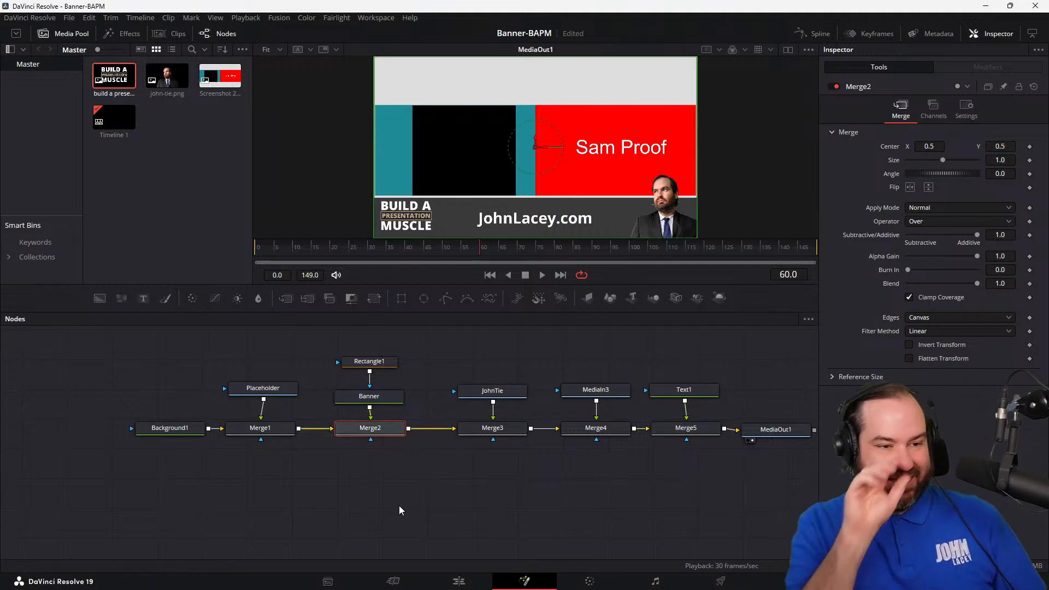
pyautogui.moveTo(730, 455); pyautogui.dragTo(349, 330)
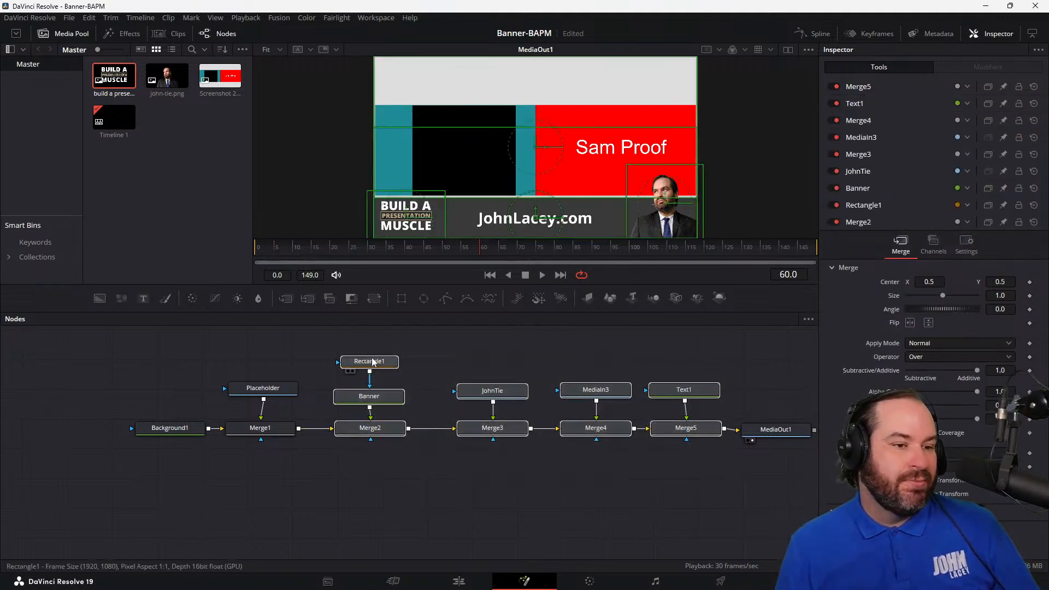
pyautogui.rightClick(374, 362)
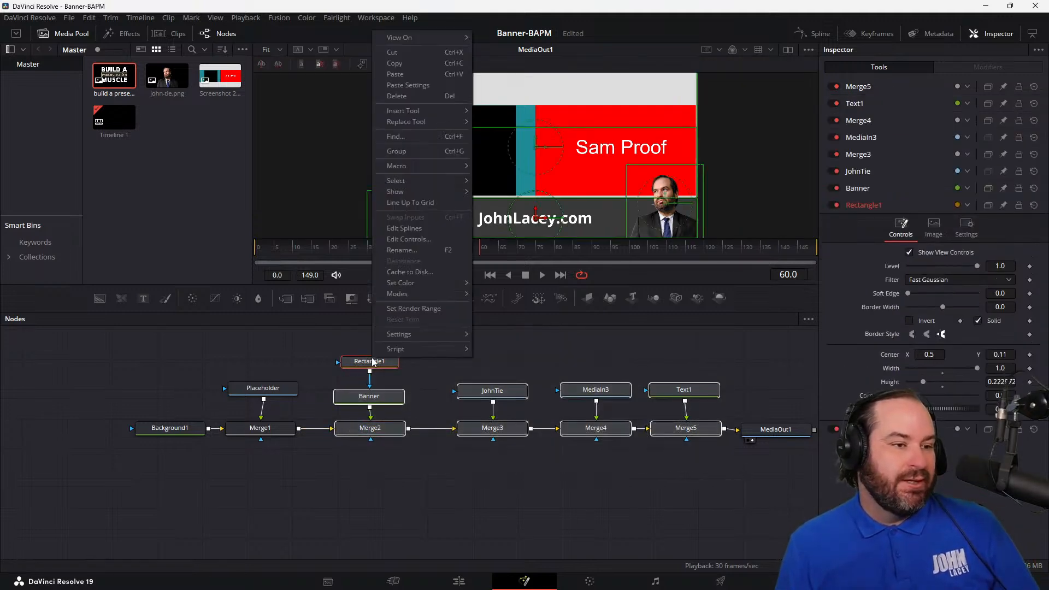
pyautogui.click(452, 151)
pyautogui.moveTo(530, 358)
pyautogui.mouseDown()
pyautogui.moveTo(531, 407)
pyautogui.moveTo(527, 372)
pyautogui.mouseUp()
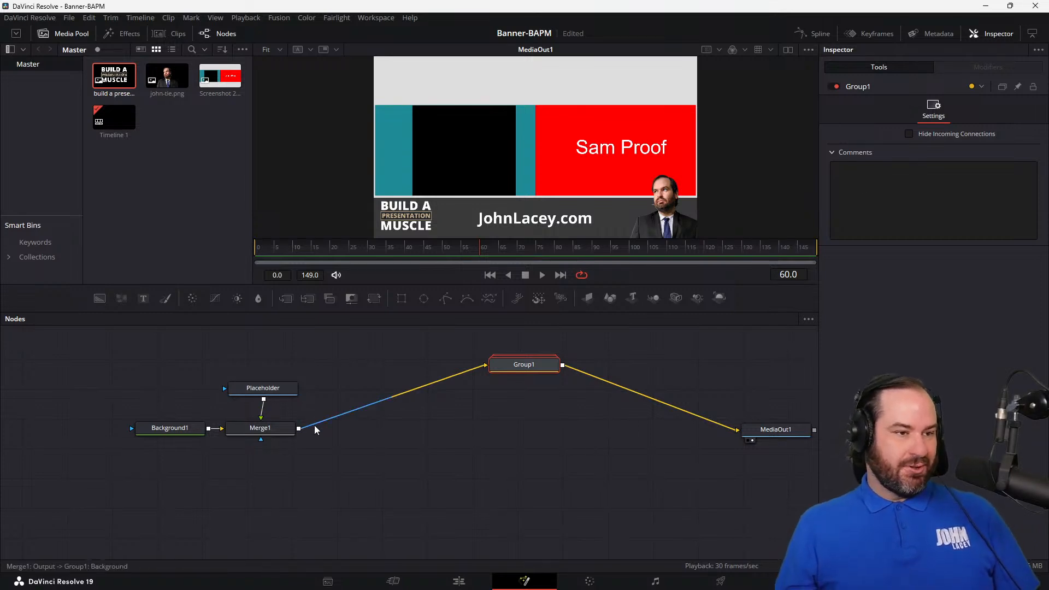
pyautogui.click(283, 297)
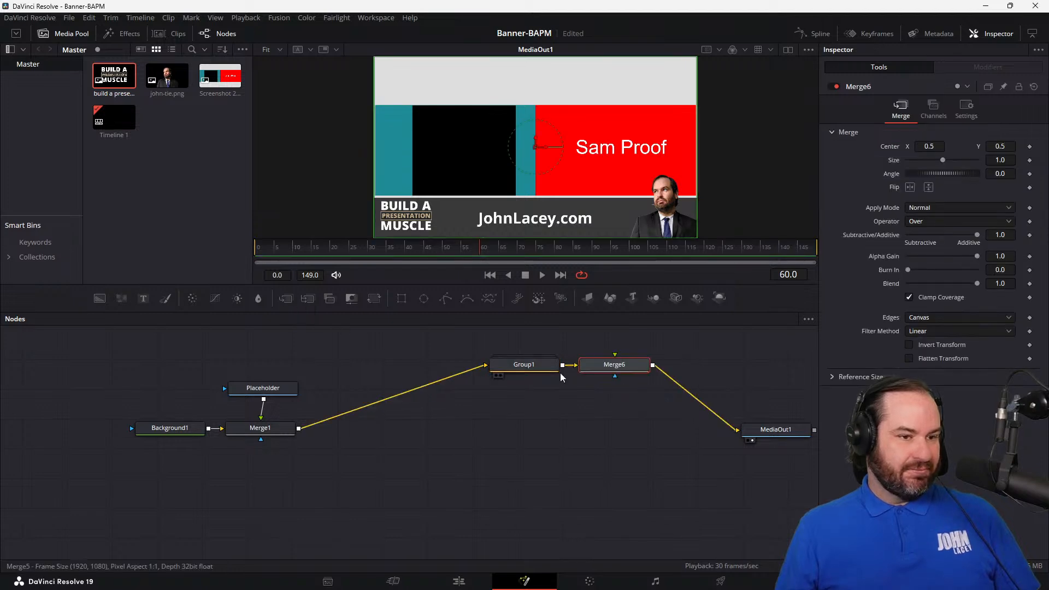
pyautogui.moveTo(615, 364); pyautogui.dragTo(615, 390)
pyautogui.press('Delete')
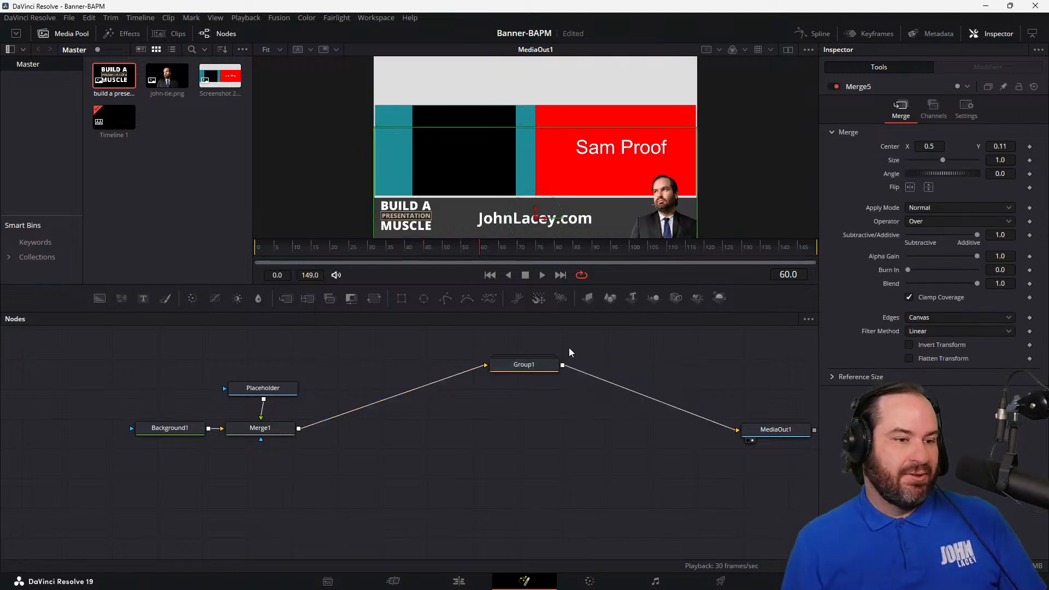
# Step: Disconnect Merge1 from Group1 and wire a new Merge node between them
pyautogui.click(415, 389)
pyautogui.press('Delete')
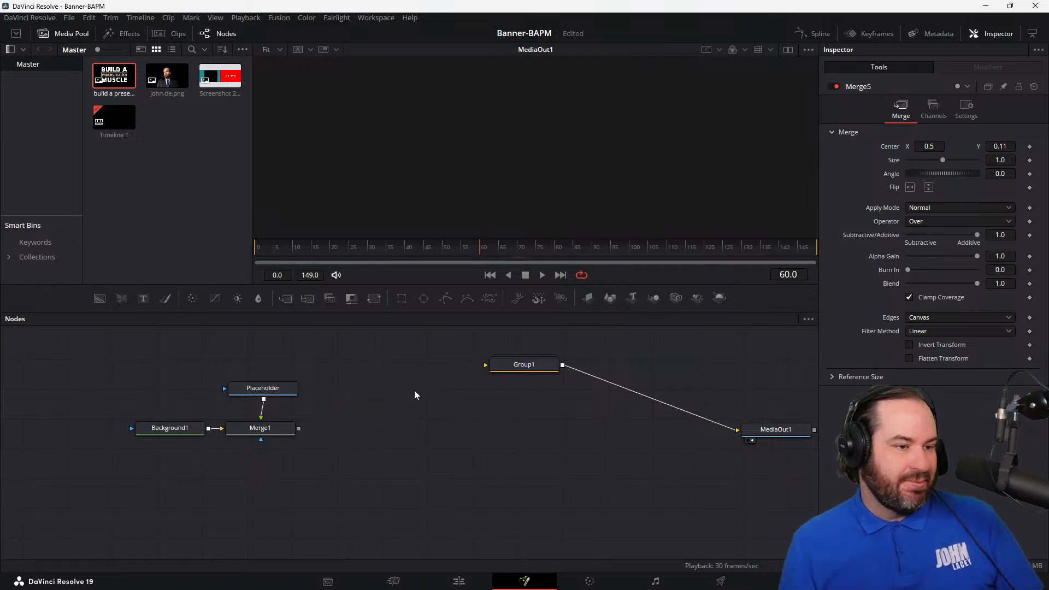
pyautogui.moveTo(286, 300); pyautogui.dragTo(418, 427)
pyautogui.moveTo(486, 366); pyautogui.dragTo(456, 427)
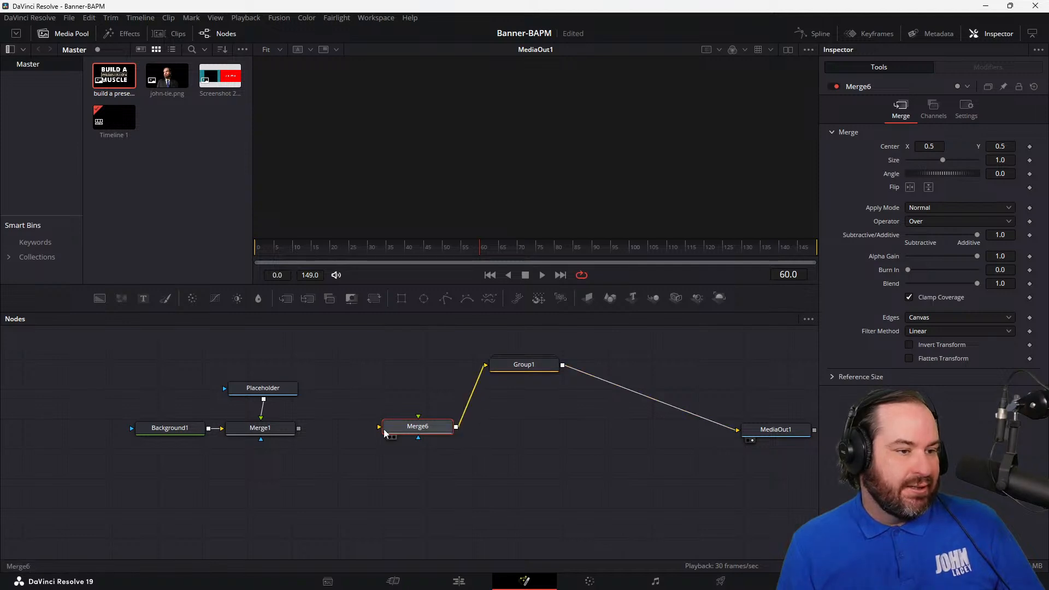
pyautogui.moveTo(299, 429); pyautogui.dragTo(405, 428)
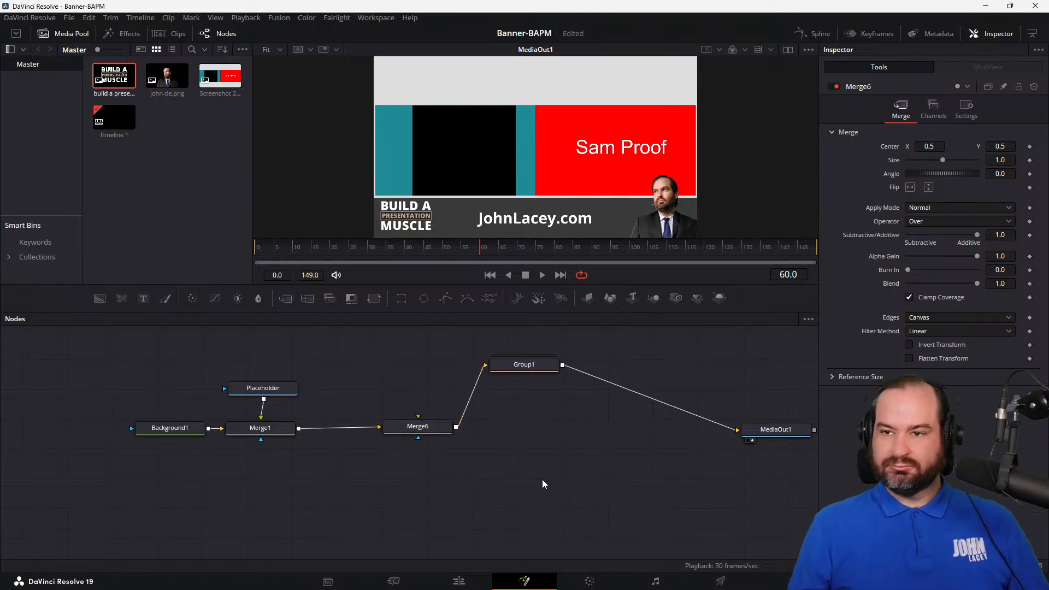
# Step: Keyframe Merge6's center at frame 70 and set its vertical center to -1 at frame 0
pyautogui.click(418, 429)
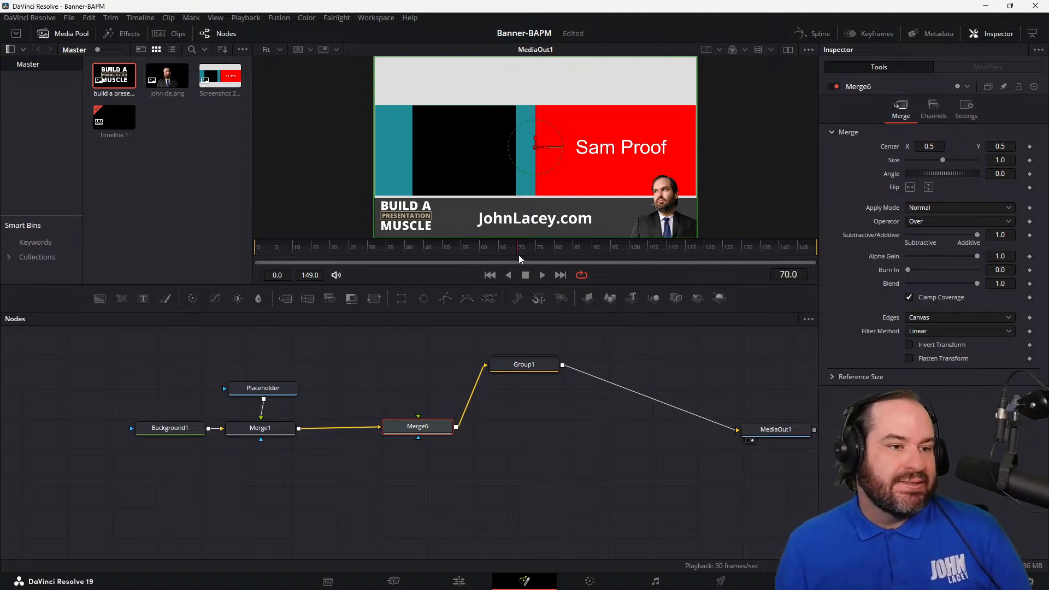
pyautogui.click(1030, 147)
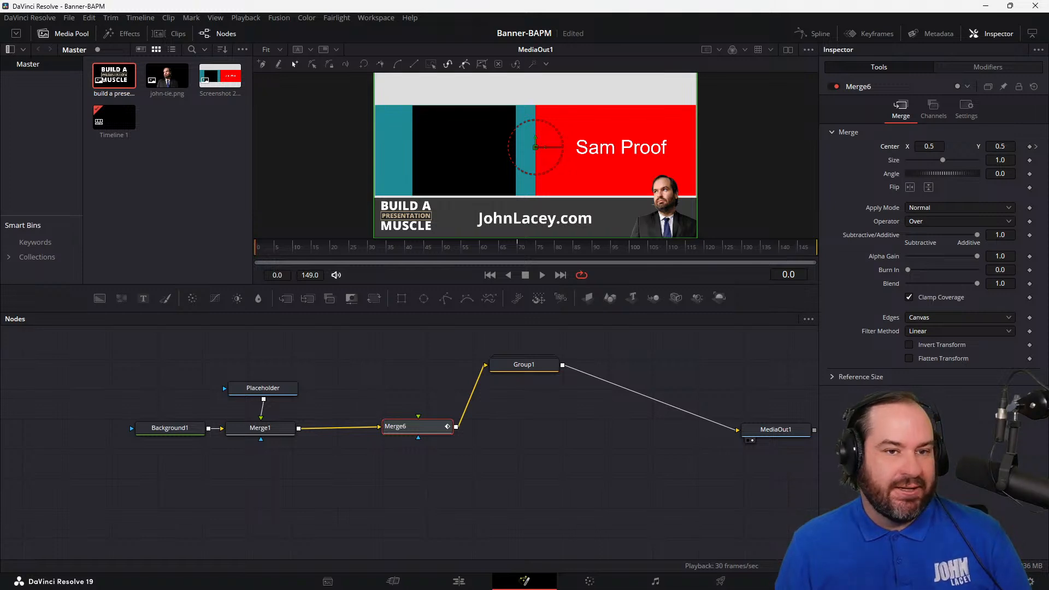
pyautogui.click(1005, 146)
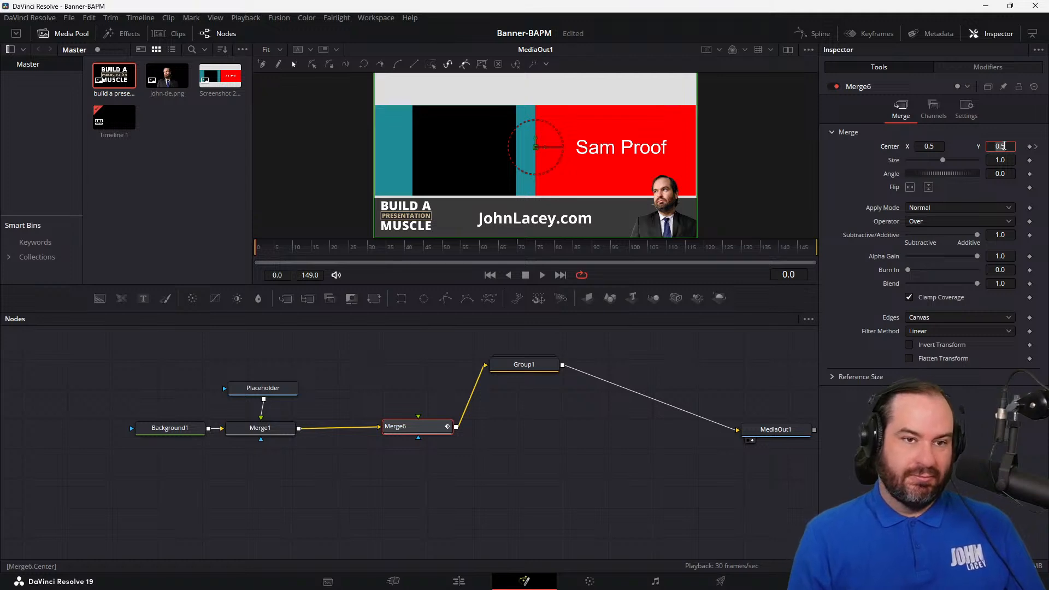
pyautogui.press('Tab')
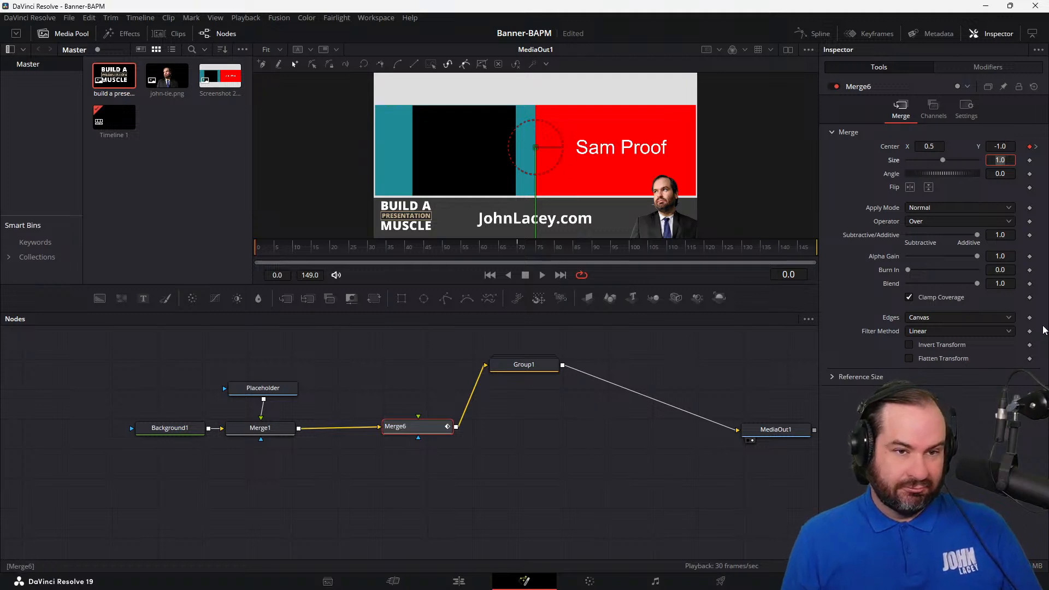
pyautogui.click(1009, 145)
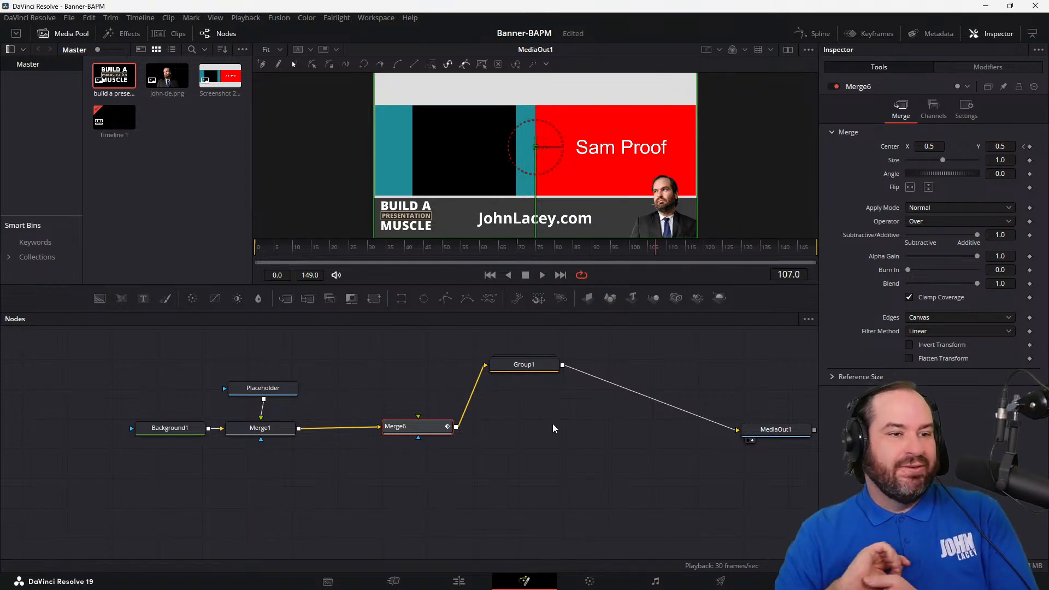
# Step: Move Group1 above Merge6, try deleting it from the node chain, and undo the deletion
pyautogui.moveTo(524, 372); pyautogui.dragTo(438, 373)
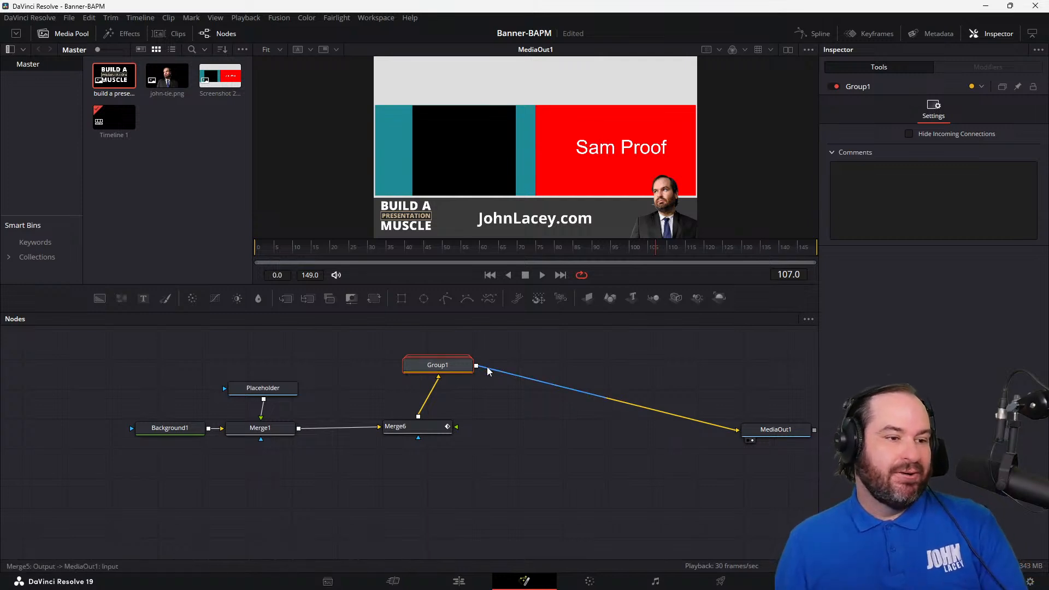
pyautogui.press('Delete')
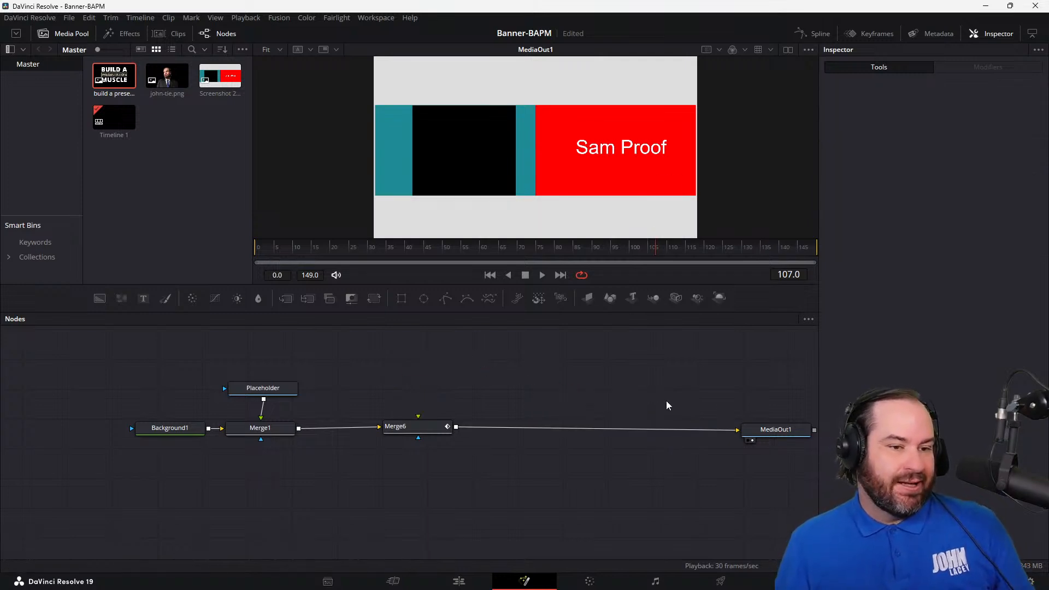
pyautogui.hotkey('ctrl', 'z')
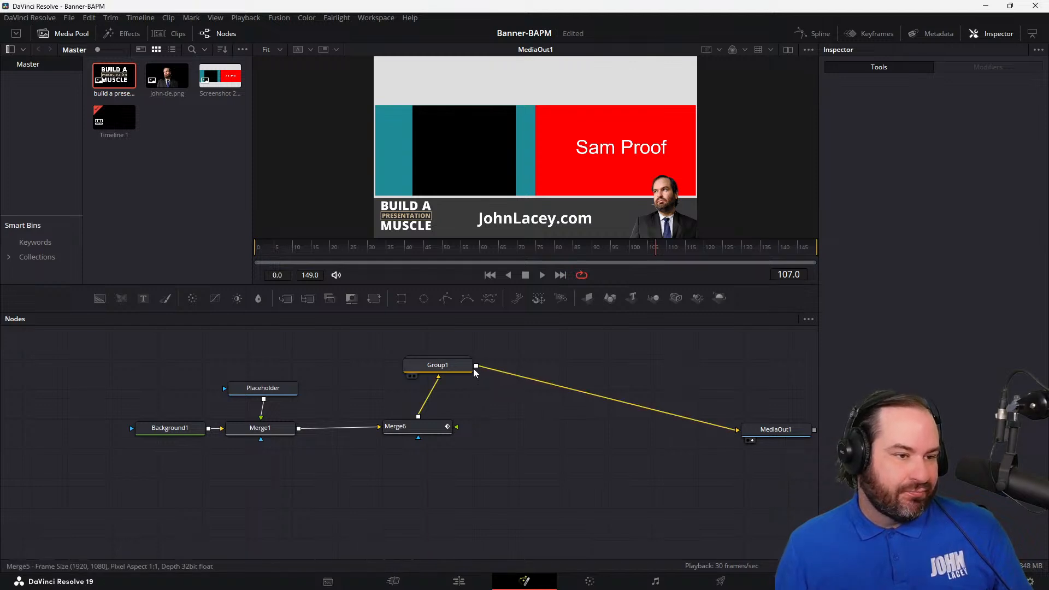
# Step: Try to disconnect Group1's input and feed its output into Merge6's foreground, and undo the rewiring
pyautogui.moveTo(459, 368); pyautogui.dragTo(418, 424)
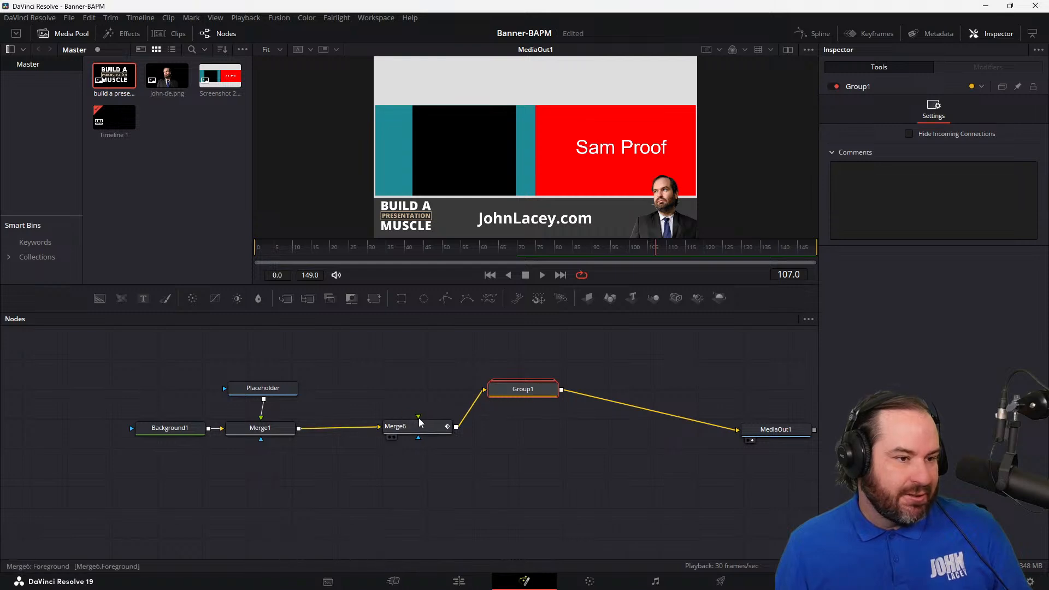
pyautogui.moveTo(514, 398); pyautogui.dragTo(457, 428)
pyautogui.click(422, 403)
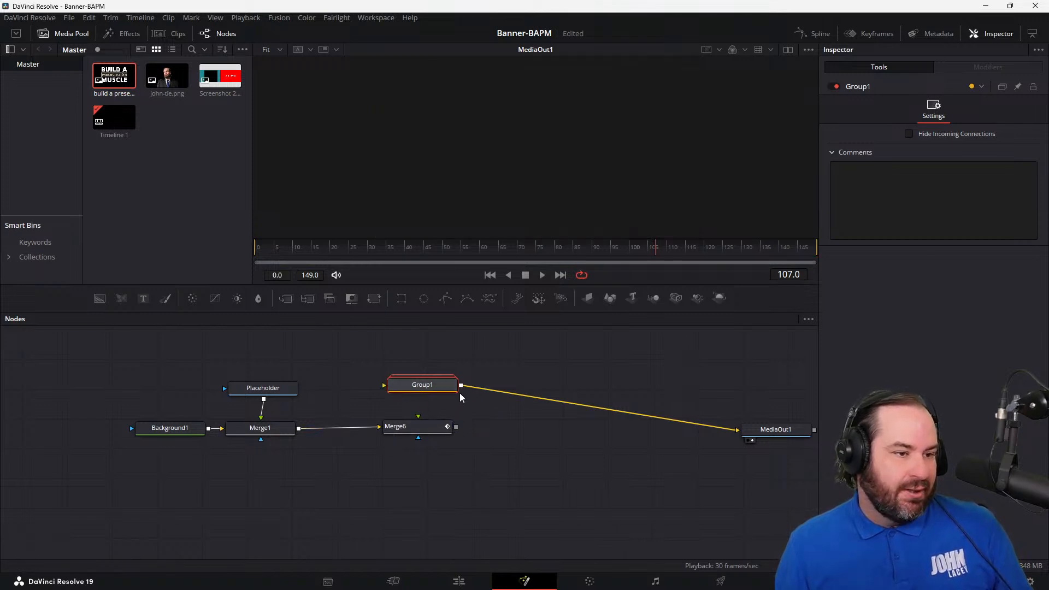
pyautogui.moveTo(461, 389); pyautogui.dragTo(421, 417)
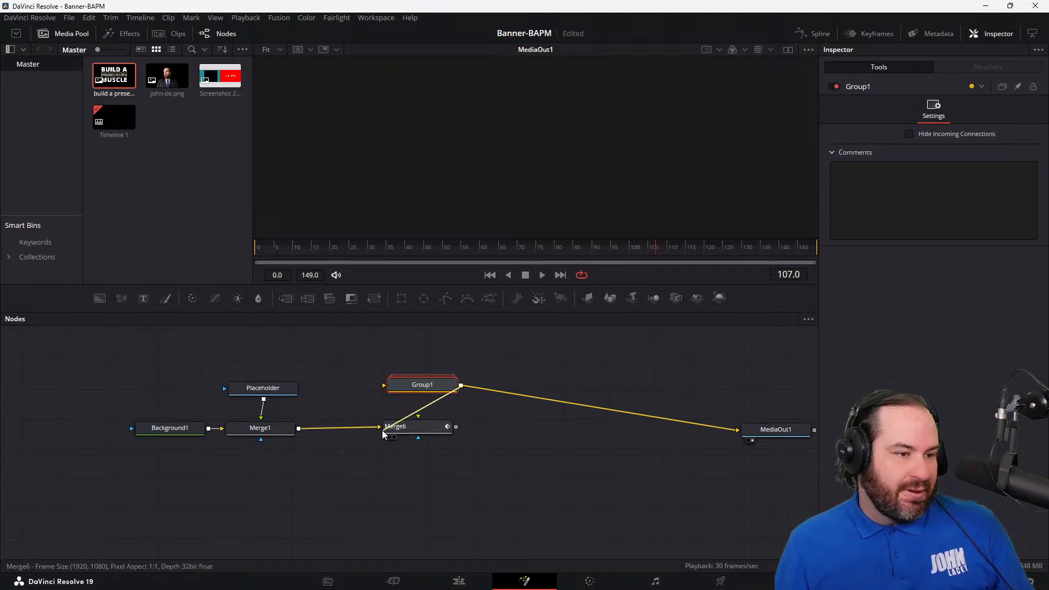
pyautogui.click(381, 428)
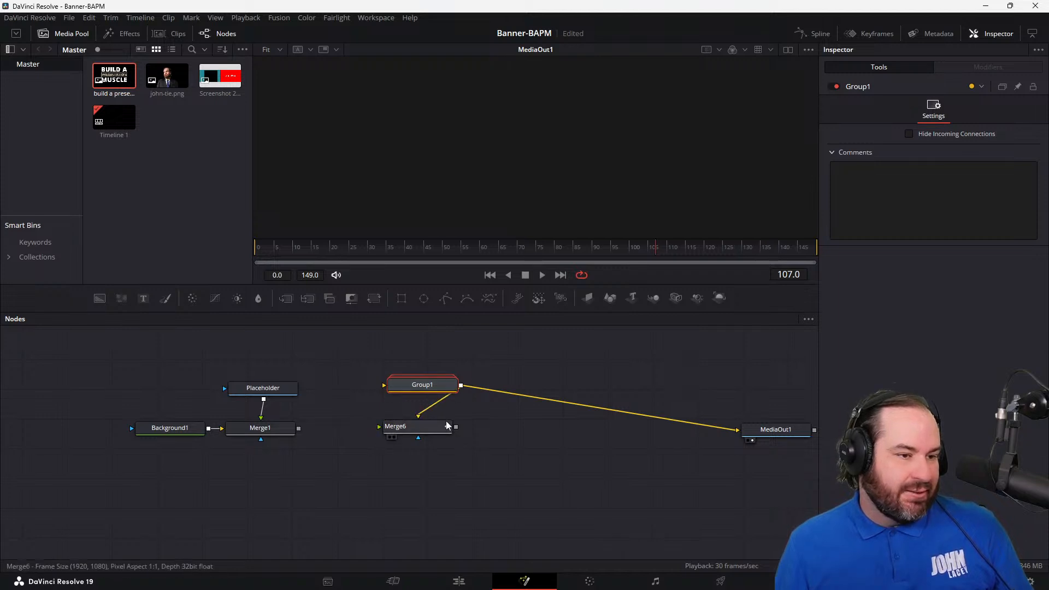
pyautogui.hotkey('ctrl', 'z')
pyautogui.hotkey('ctrl', 'z')
pyautogui.hotkey('ctrl', 'z')
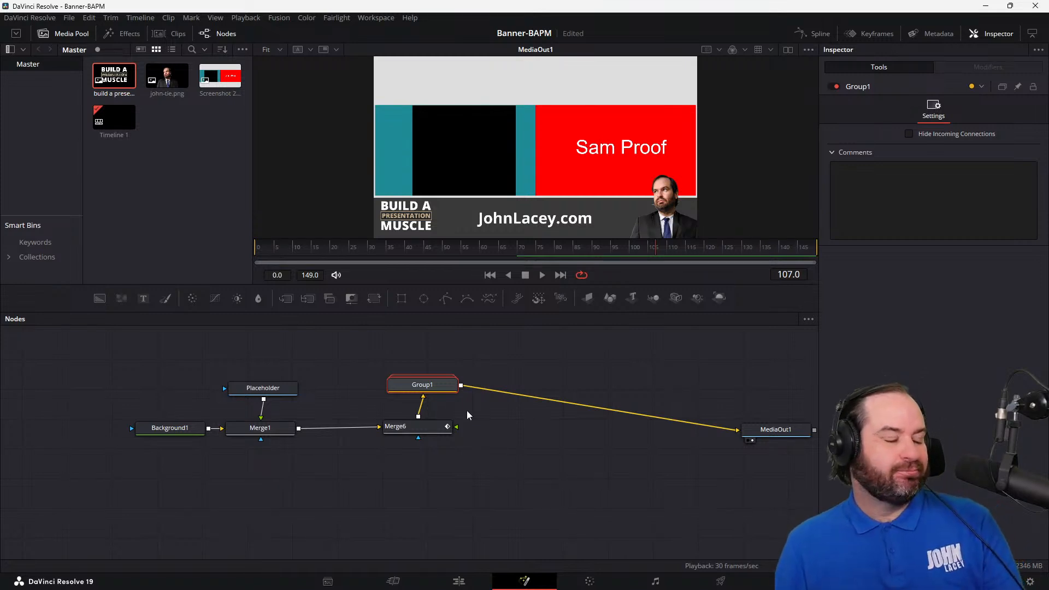
# Step: Try wiring Merge6 directly to MediaOut1 with Group1 feeding into Merge6, and play back the result
pyautogui.moveTo(426, 390); pyautogui.dragTo(483, 396)
pyautogui.click(435, 400)
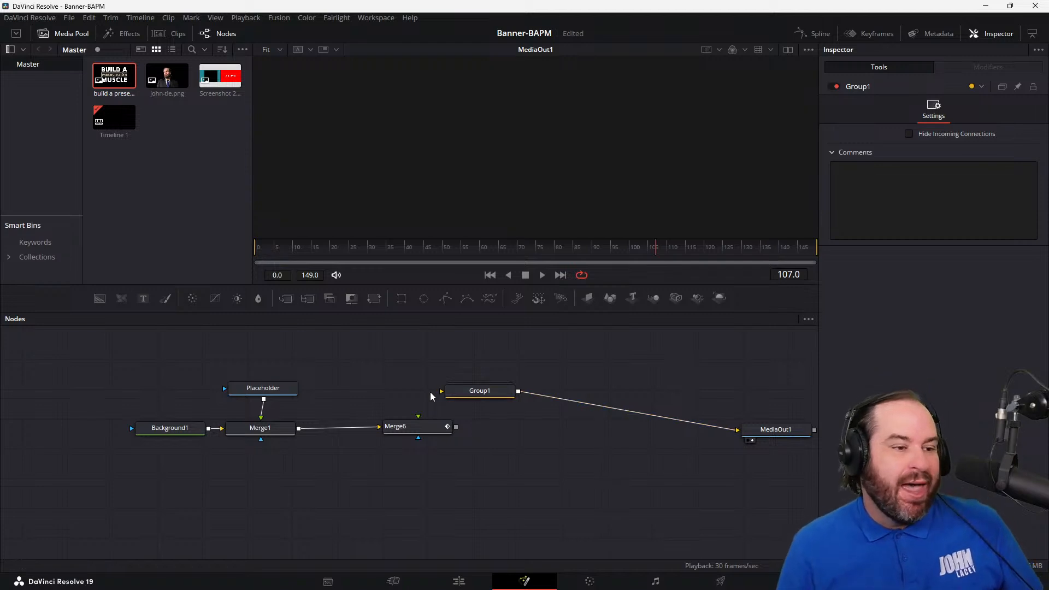
pyautogui.moveTo(517, 392); pyautogui.dragTo(381, 388)
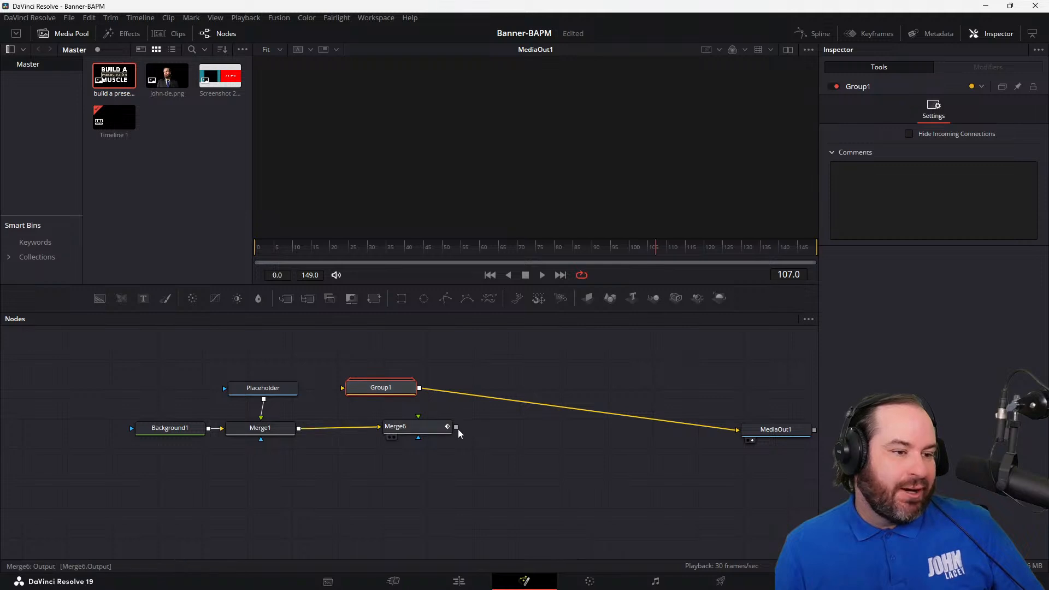
pyautogui.moveTo(456, 427); pyautogui.dragTo(691, 430)
pyautogui.moveTo(347, 390); pyautogui.dragTo(457, 389)
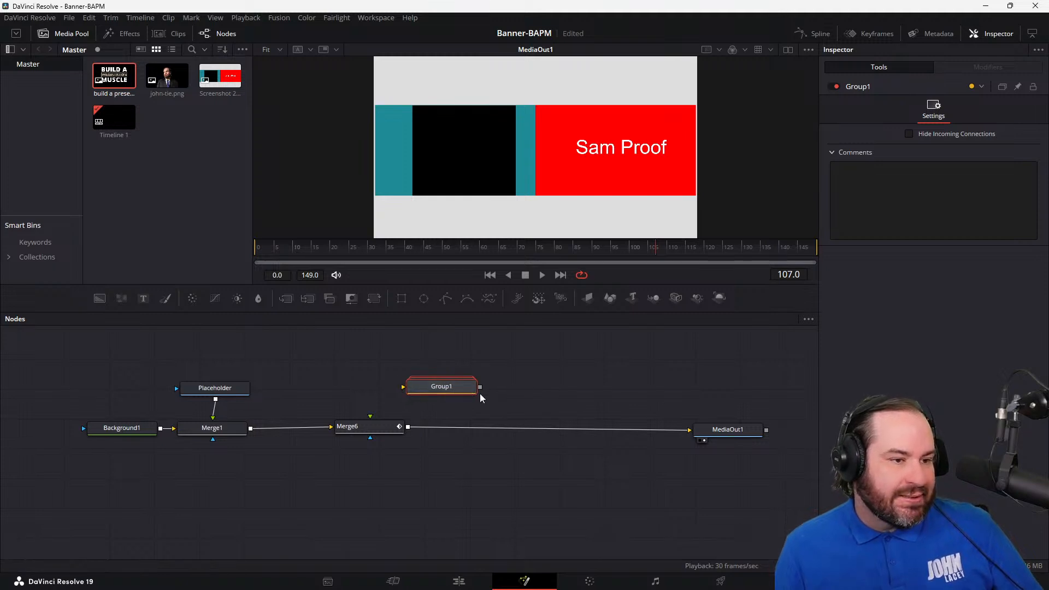
pyautogui.moveTo(480, 387); pyautogui.dragTo(370, 434)
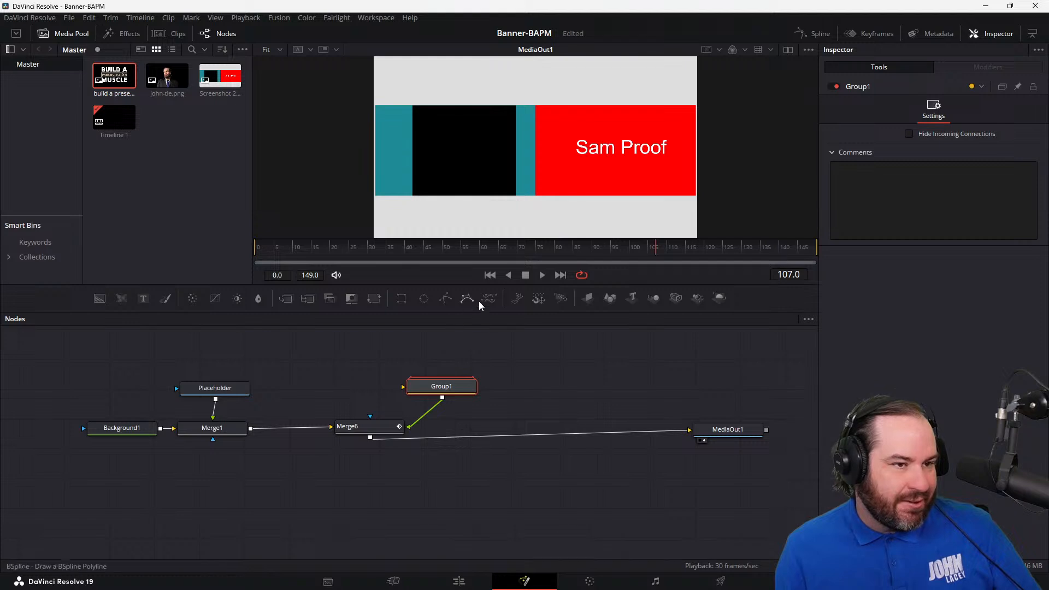
pyautogui.click(528, 278)
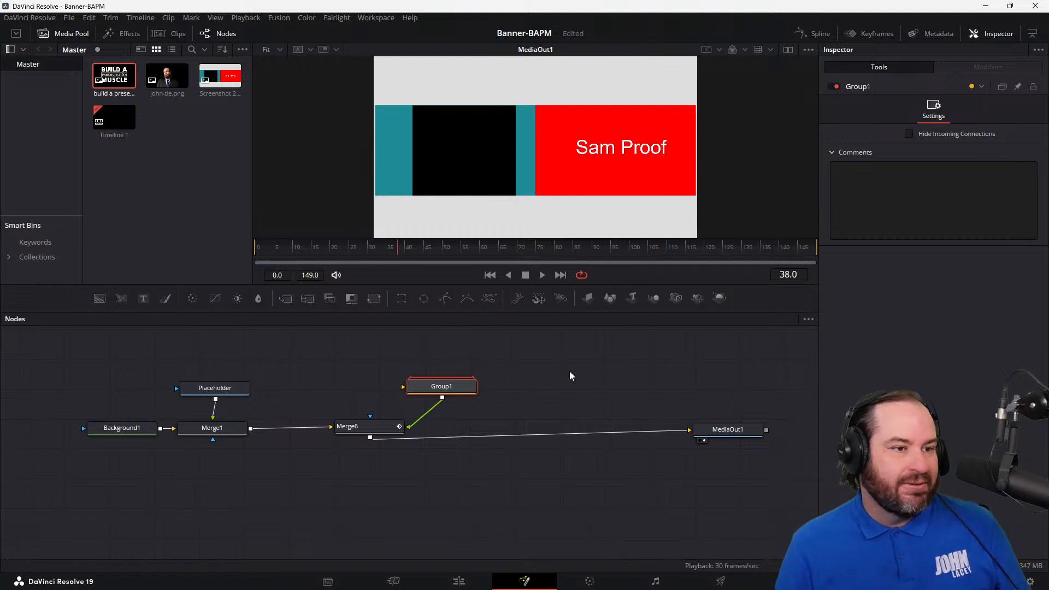
# Step: Undo the last rewiring and moves of Group1, Merge6 and MediaOut1
pyautogui.click(569, 372)
pyautogui.hotkey('ctrl', 'z')
pyautogui.hotkey('ctrl', 'z')
pyautogui.hotkey('ctrl', 'z')
pyautogui.hotkey('ctrl', 'z')
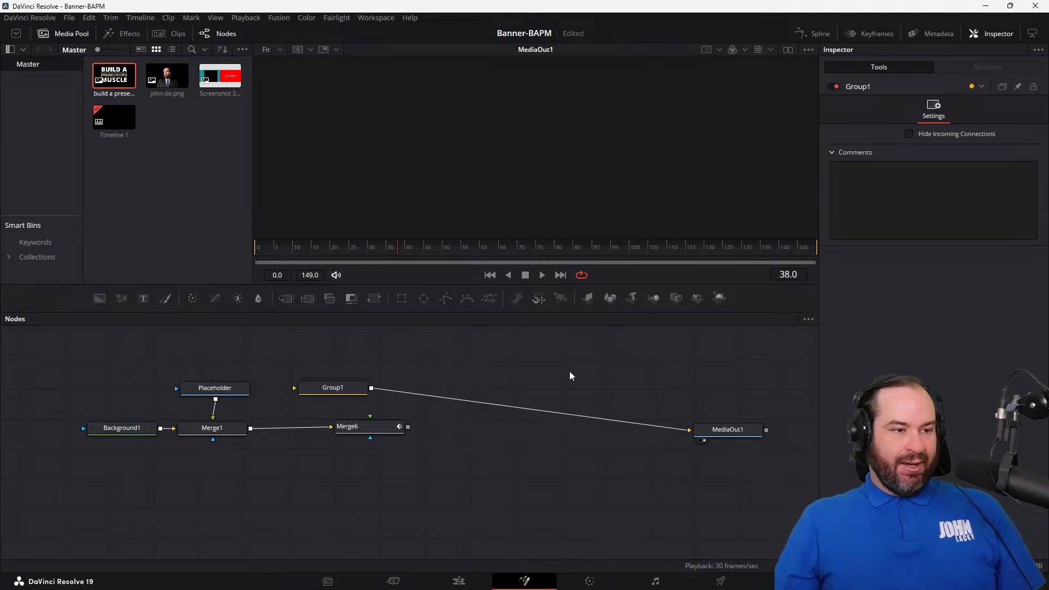
pyautogui.hotkey('ctrl', 'z')
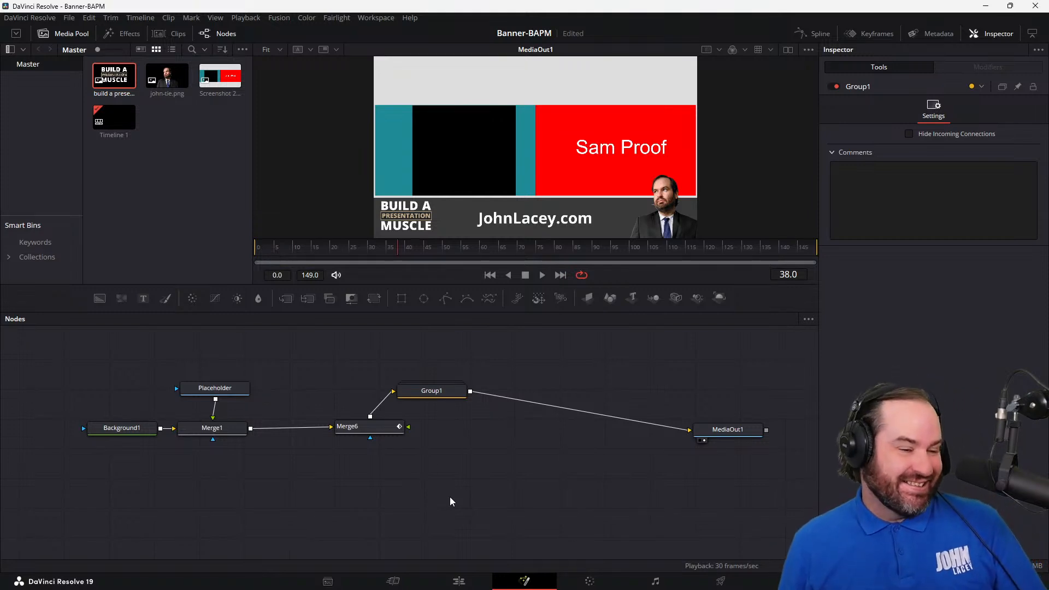
# Step: Move Merge6 below Group1 and ungroup Group1 into its individual nodes
pyautogui.moveTo(337, 432); pyautogui.dragTo(426, 435)
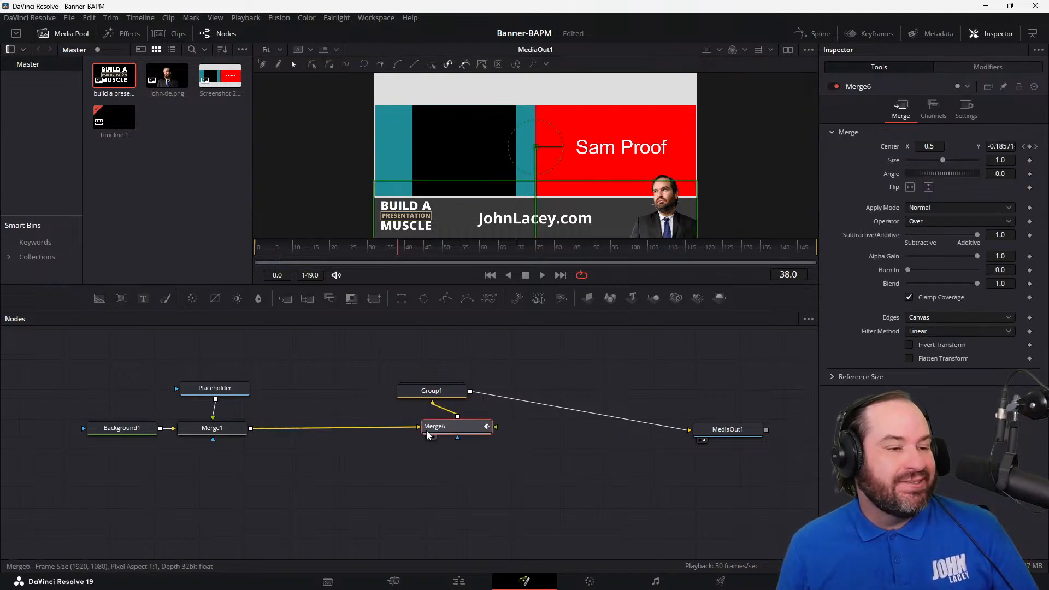
pyautogui.click(437, 391)
pyautogui.rightClick(437, 392)
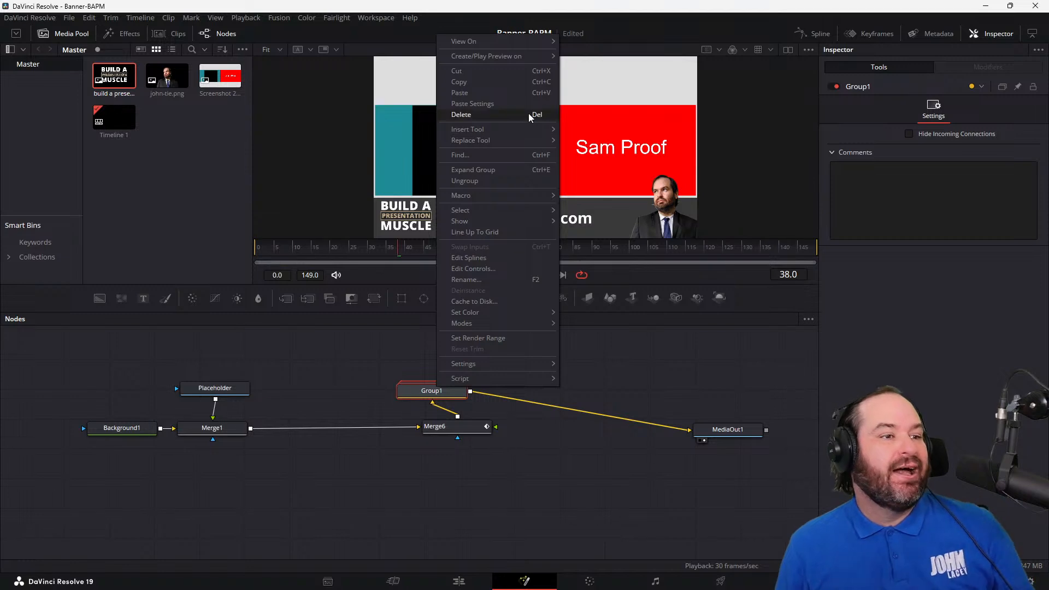
pyautogui.click(529, 182)
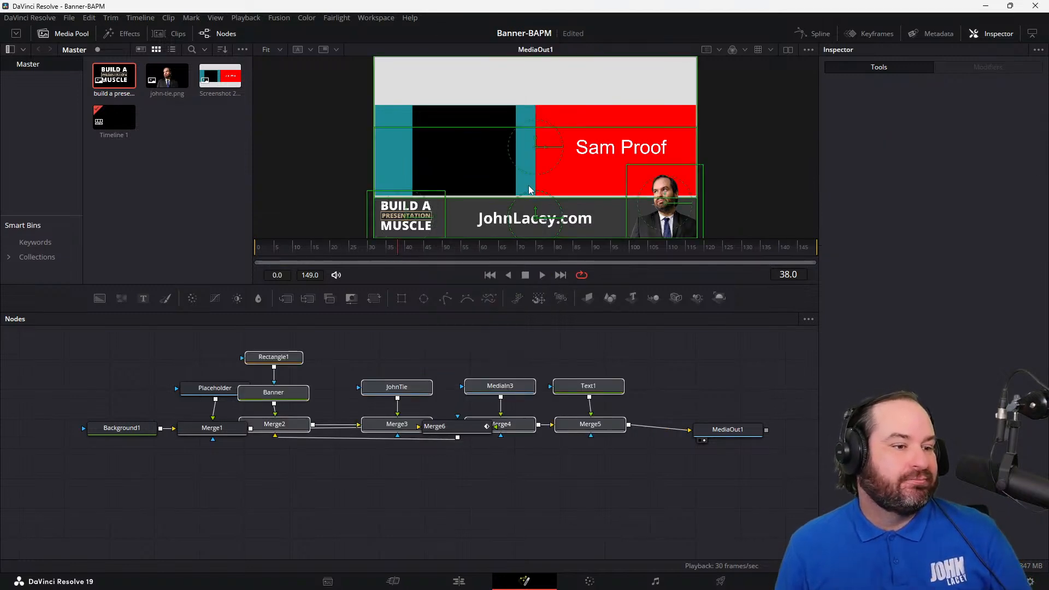
# Step: Move Merge6 clear of the other nodes and delete it
pyautogui.click(556, 491)
pyautogui.moveTo(436, 430); pyautogui.dragTo(414, 556)
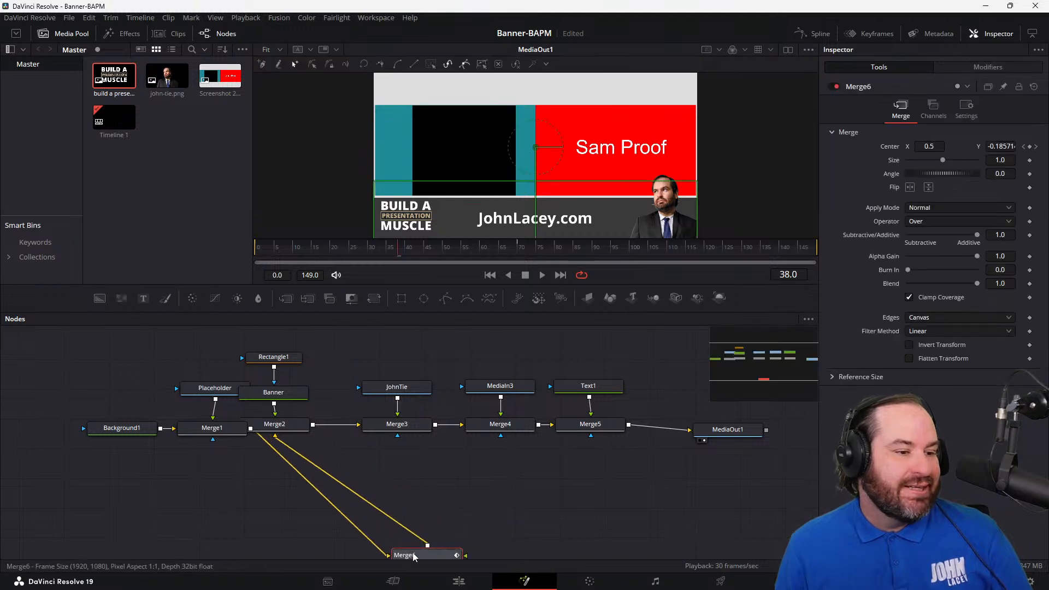
pyautogui.press('Delete')
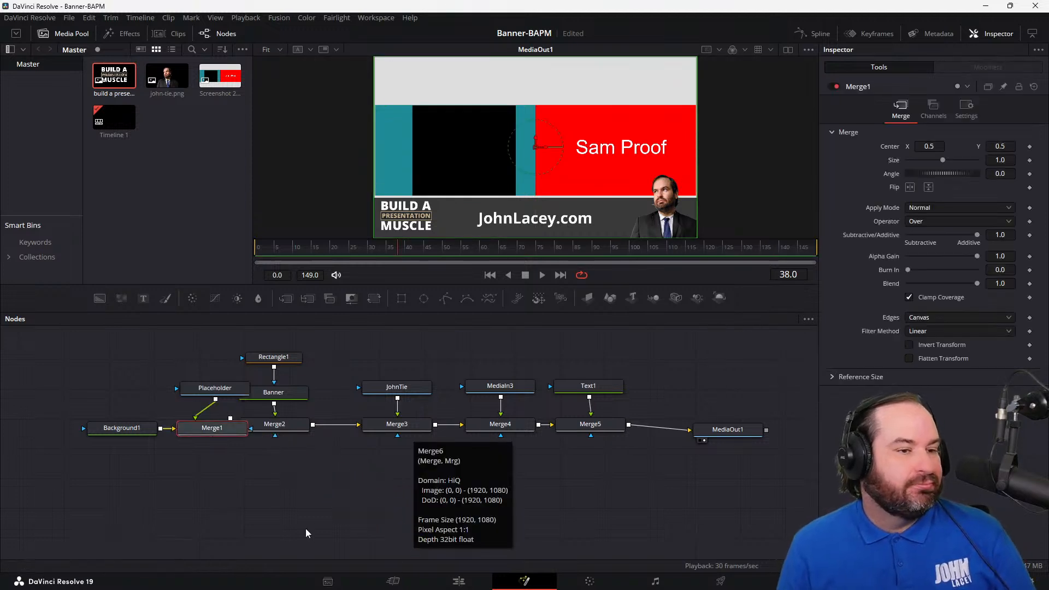
pyautogui.click(276, 510)
pyautogui.click(602, 424)
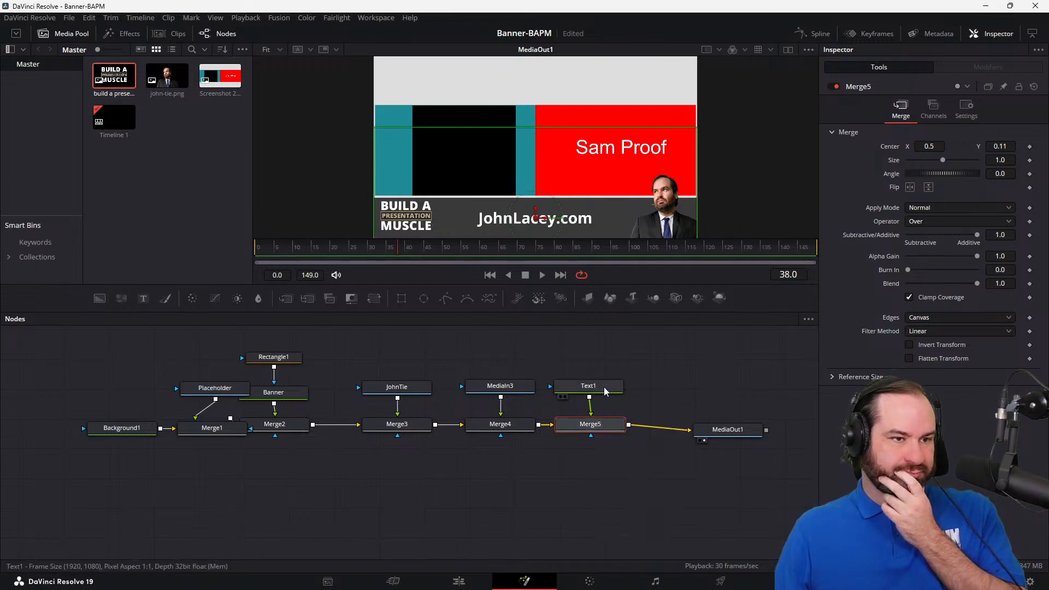
pyautogui.click(605, 386)
pyautogui.click(590, 424)
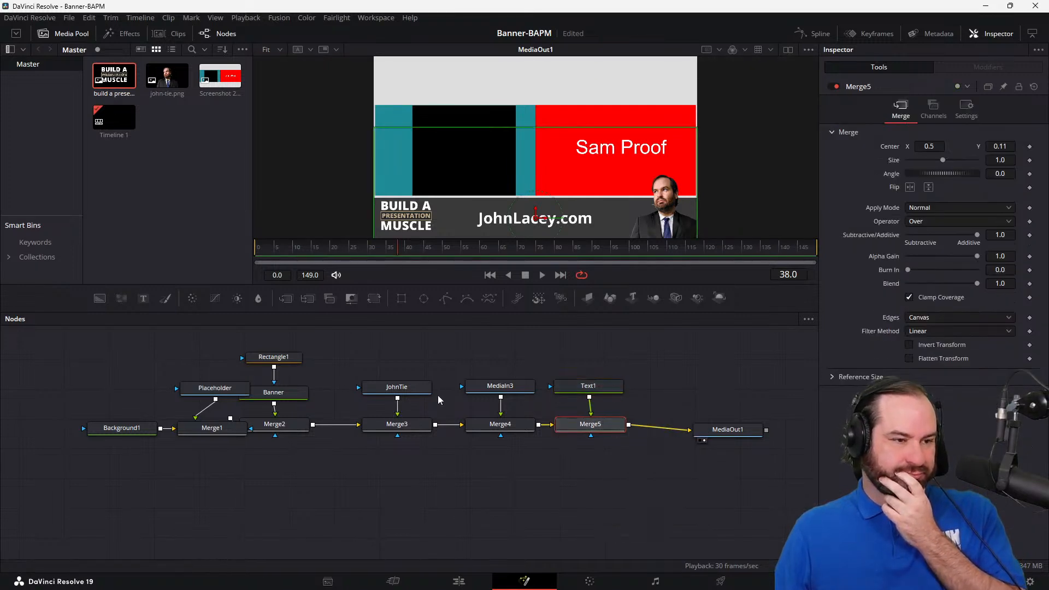
pyautogui.moveTo(337, 358); pyautogui.dragTo(638, 402)
pyautogui.rightClick(614, 392)
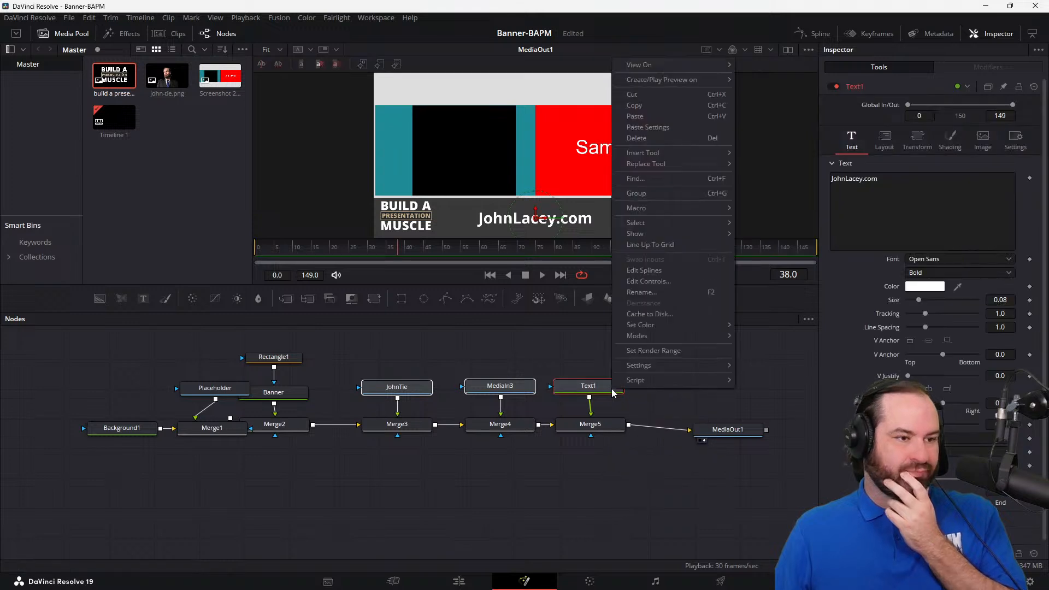
pyautogui.click(753, 389)
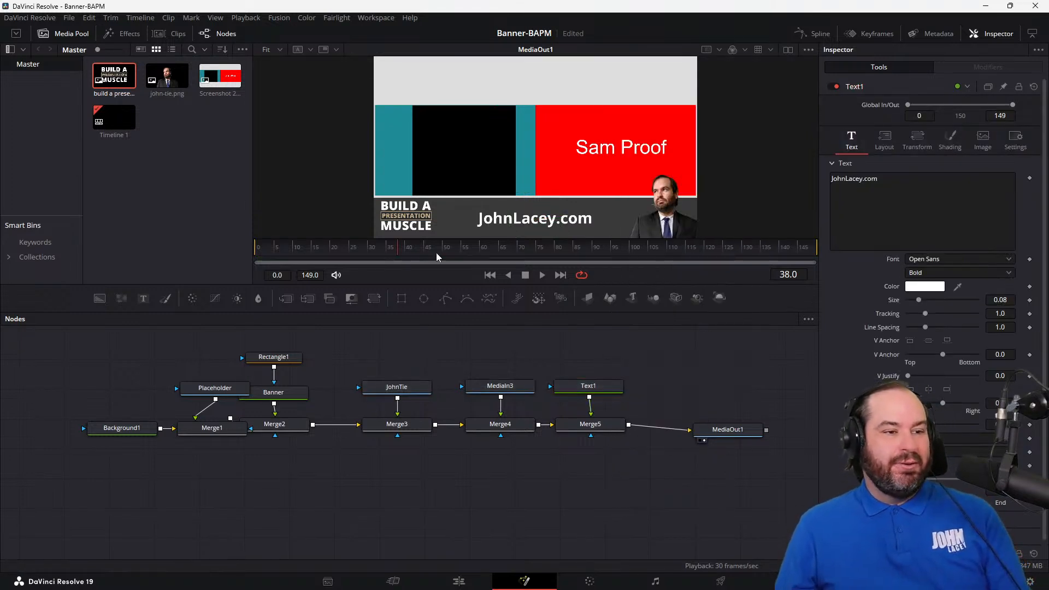
# Step: Group only the portrait, logo and text nodes together, leaving their Merge nodes outside the group
pyautogui.moveTo(343, 365); pyautogui.dragTo(616, 387)
pyautogui.rightClick(617, 388)
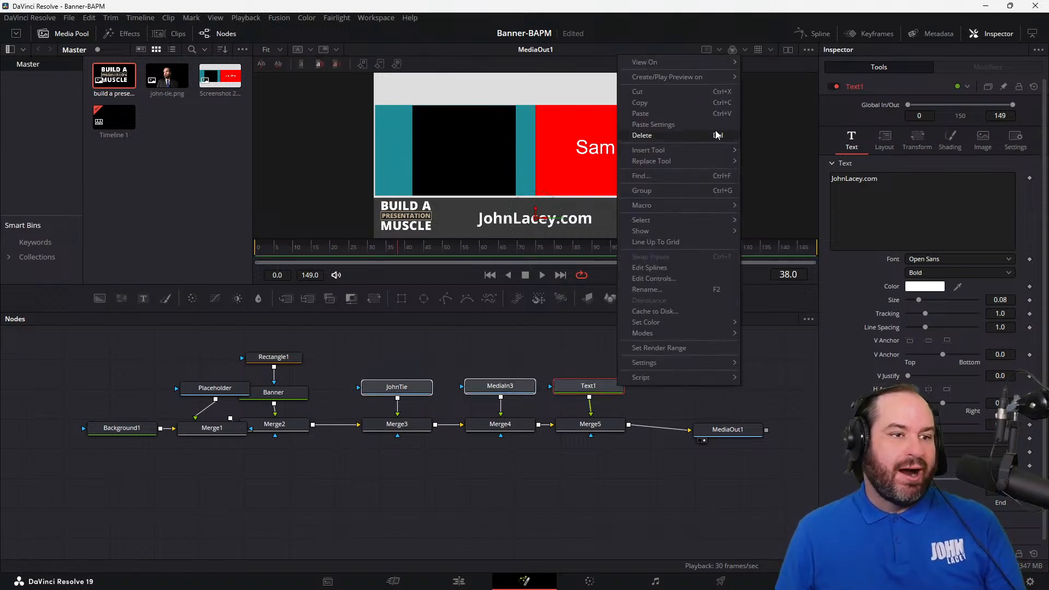
pyautogui.click(717, 190)
pyautogui.click(712, 378)
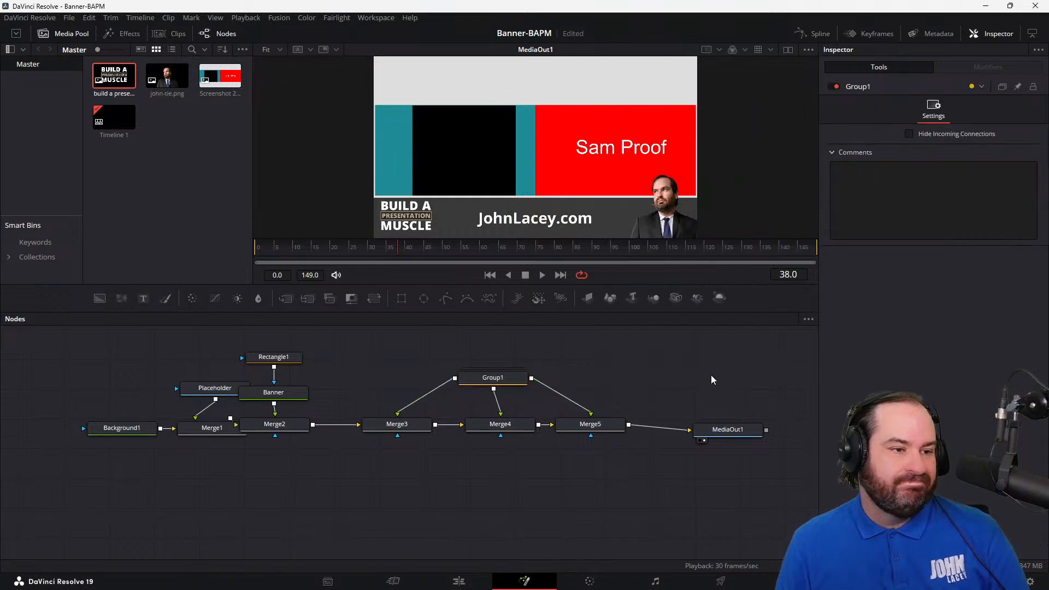
# Step: Try unlinking Group1 from Merge3 and deleting Merge3 and Merge5, and undo these changes
pyautogui.click(424, 399)
pyautogui.click(421, 427)
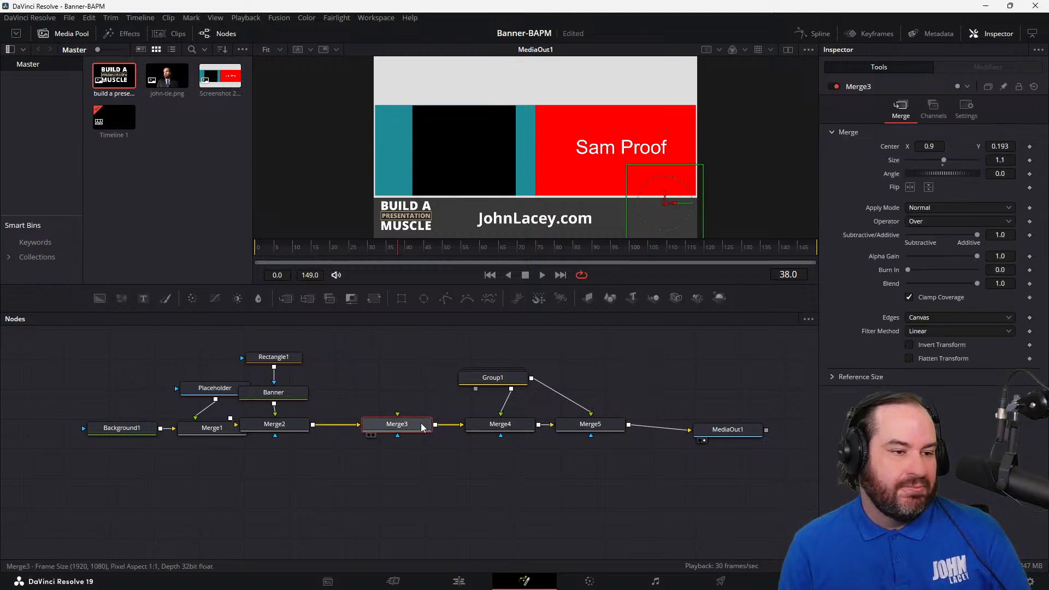
pyautogui.press('Delete')
pyautogui.click(584, 427)
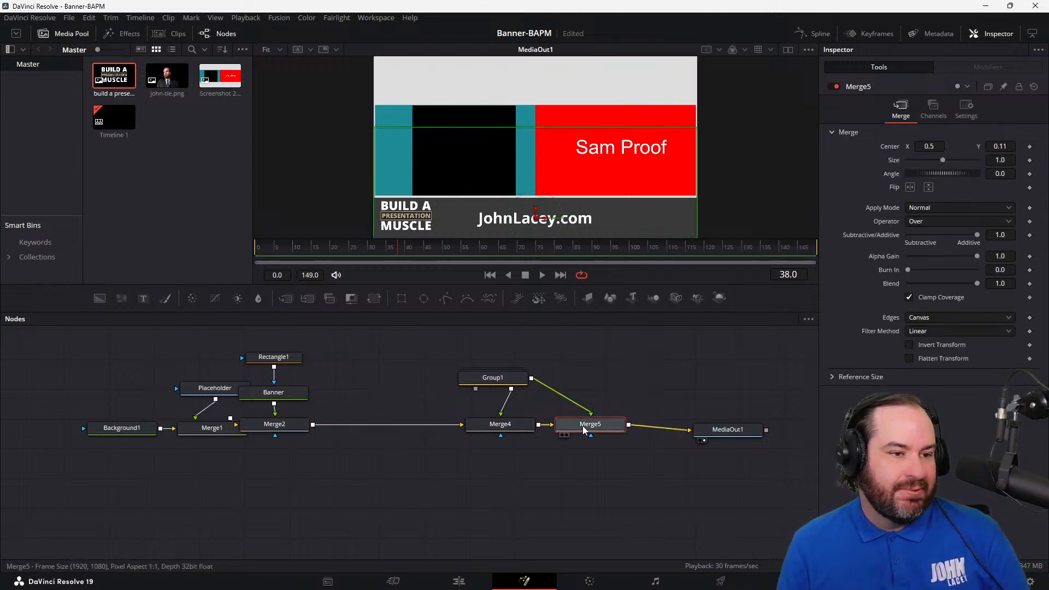
pyautogui.press('Delete')
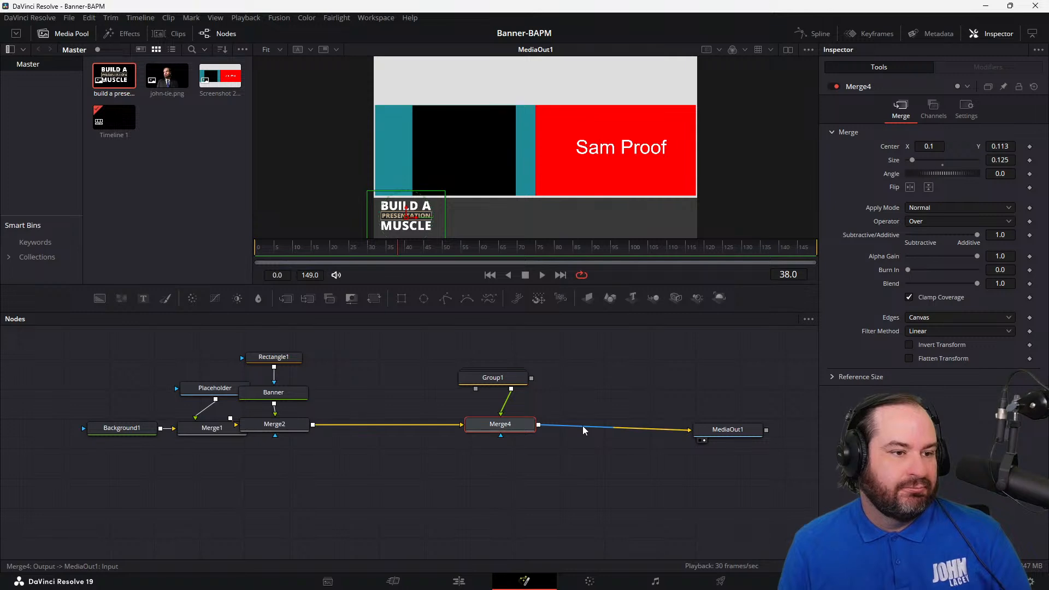
pyautogui.hotkey('ctrl', 'z')
pyautogui.hotkey('ctrl', 'z')
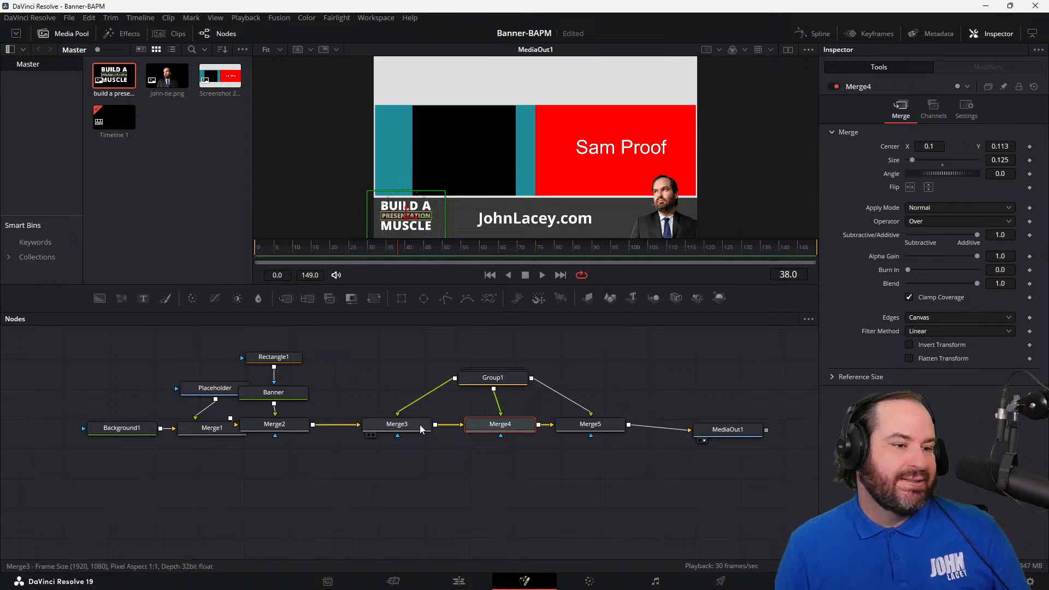
# Step: Undo the grouping of the portrait, logo and text nodes
pyautogui.hotkey('ctrl', 'z')
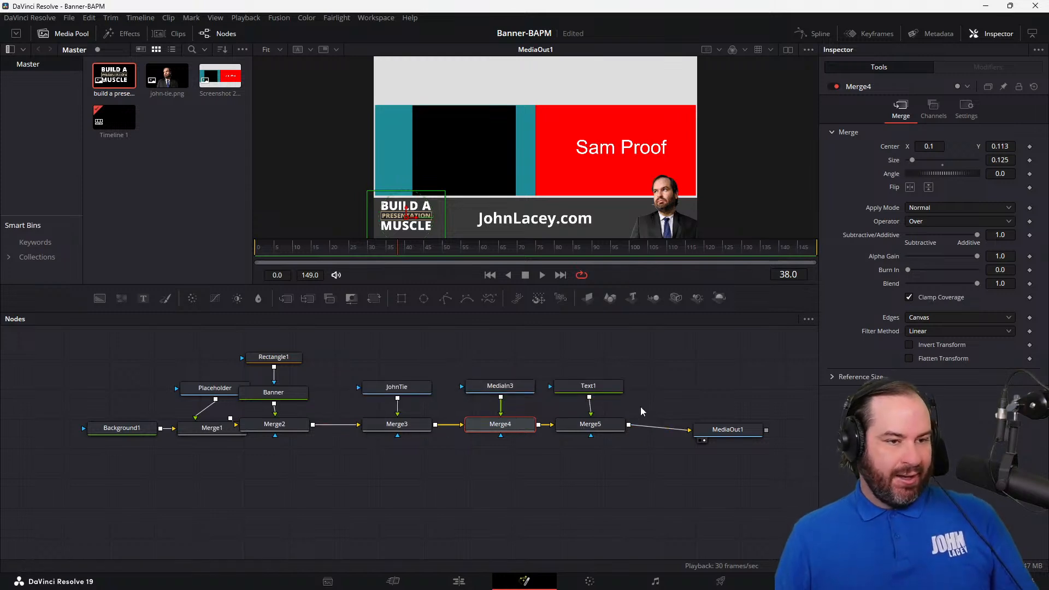
pyautogui.click(572, 391)
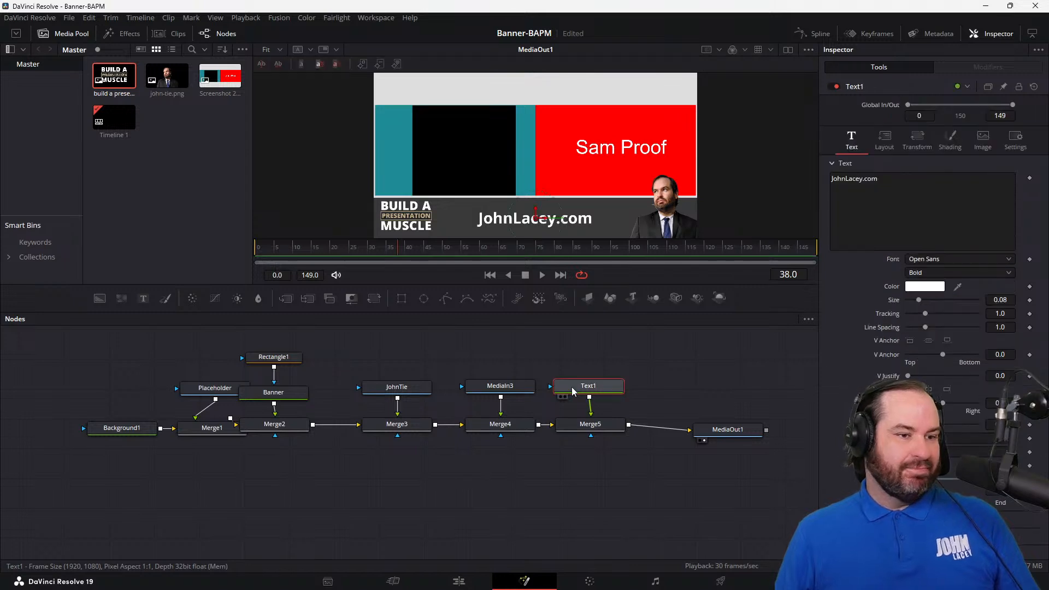
pyautogui.click(523, 388)
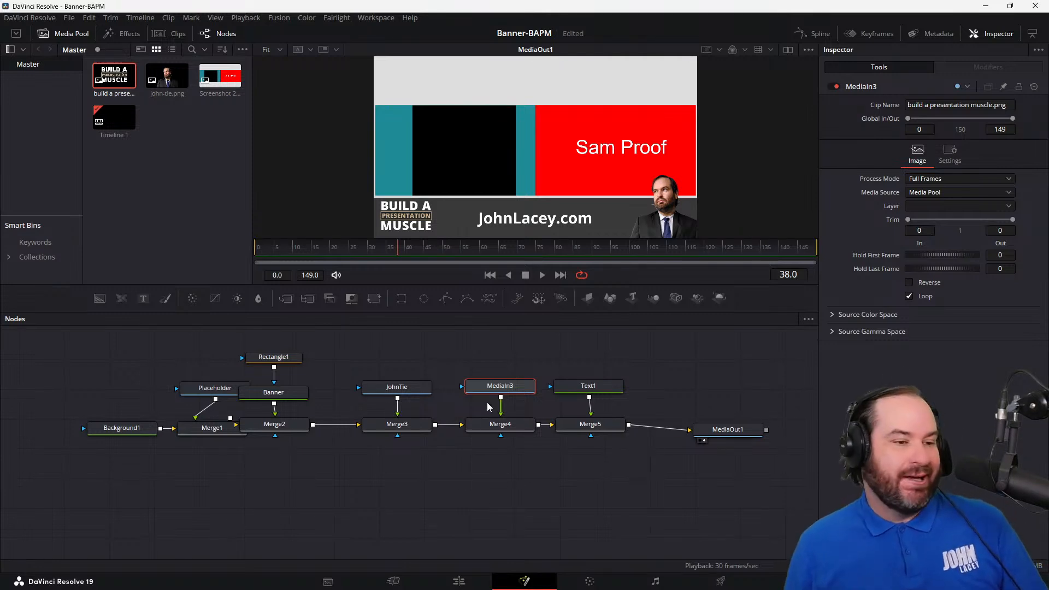
pyautogui.click(435, 383)
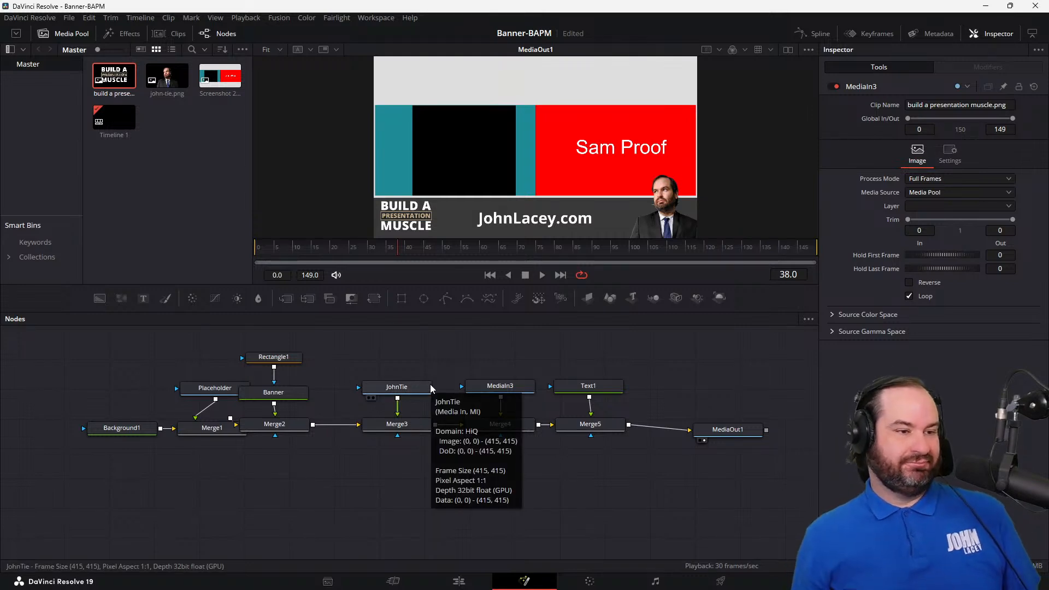
pyautogui.click(413, 390)
# Step: Keyframe Merge3's Center at its current position at frame 60 and set its Center Y to -11.0 at frame 0
pyautogui.click(414, 430)
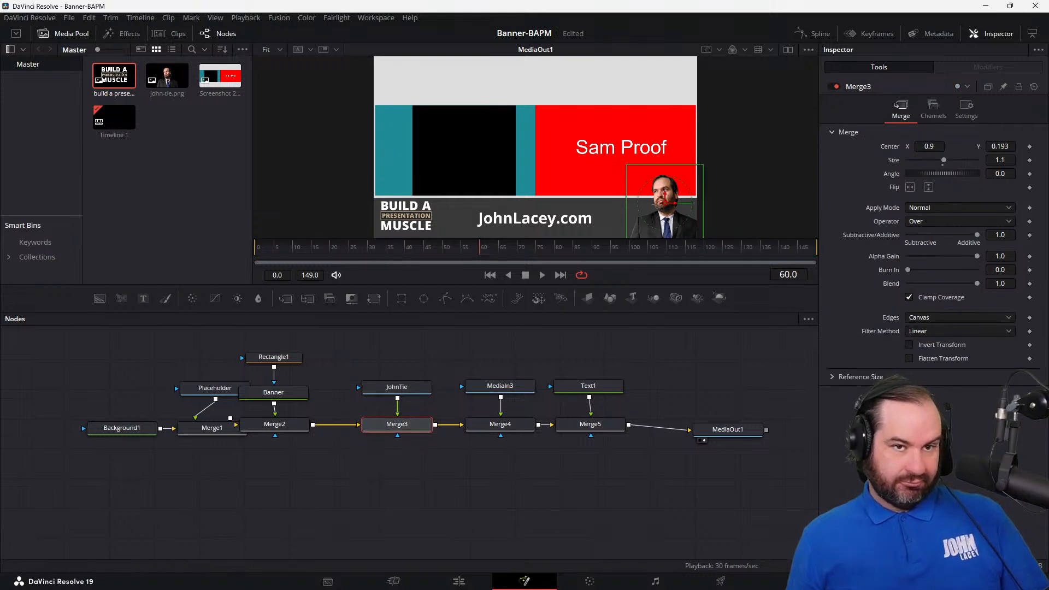
pyautogui.click(1030, 148)
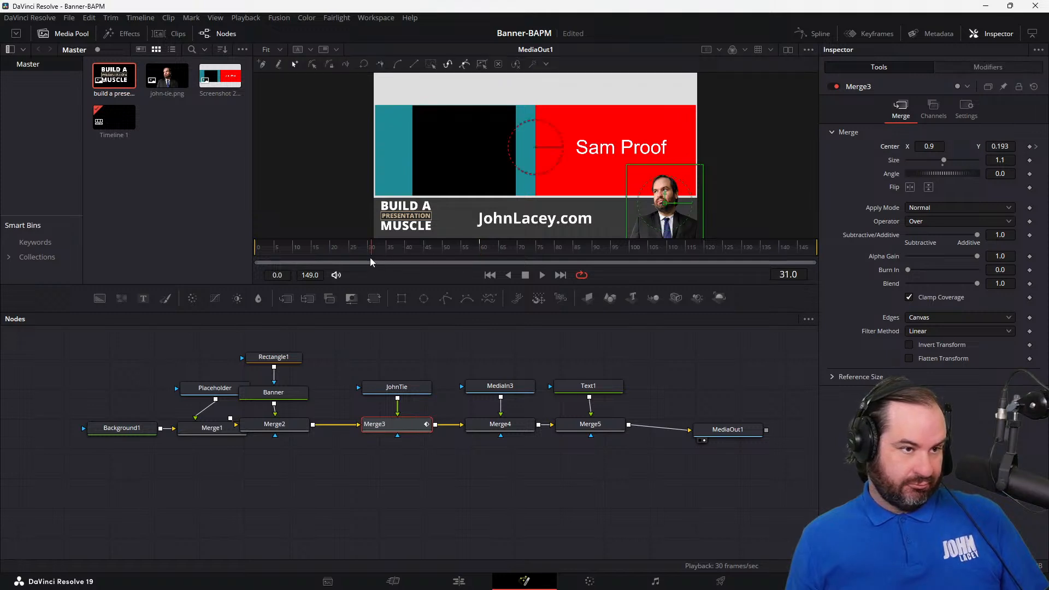
pyautogui.click(1011, 144)
pyautogui.press('BackSpace')
pyautogui.write('1')
pyautogui.press('Down')
pyautogui.press('Down')
pyautogui.press('Down')
pyautogui.press('Down')
pyautogui.press('Down')
pyautogui.press('Down')
pyautogui.press('Down')
pyautogui.press('Down')
pyautogui.press('Down')
pyautogui.press('Down')
pyautogui.press('Down')
pyautogui.press('Down')
pyautogui.press('Down')
pyautogui.press('Down')
pyautogui.press('Down')
pyautogui.press('Down')
pyautogui.press('Down')
pyautogui.press('Down')
pyautogui.press('Down')
pyautogui.press('Down')
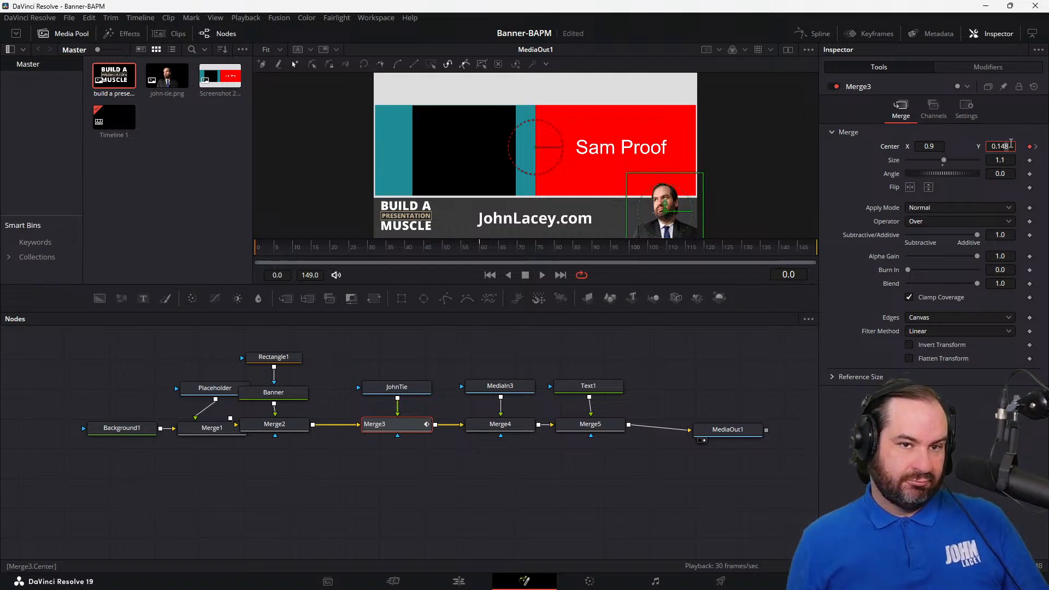
pyautogui.press('Down')
pyautogui.press('Down')
pyautogui.press('Down')
pyautogui.press('Down')
pyautogui.press('Down')
pyautogui.press('Down')
pyautogui.press('Down')
pyautogui.press('Down')
pyautogui.press('Down')
pyautogui.press('Down')
pyautogui.press('Down')
pyautogui.press('Down')
pyautogui.press('Down')
pyautogui.press('Down')
pyautogui.press('Down')
pyautogui.press('Down')
pyautogui.press('Down')
pyautogui.press('Down')
pyautogui.press('Down')
pyautogui.press('Down')
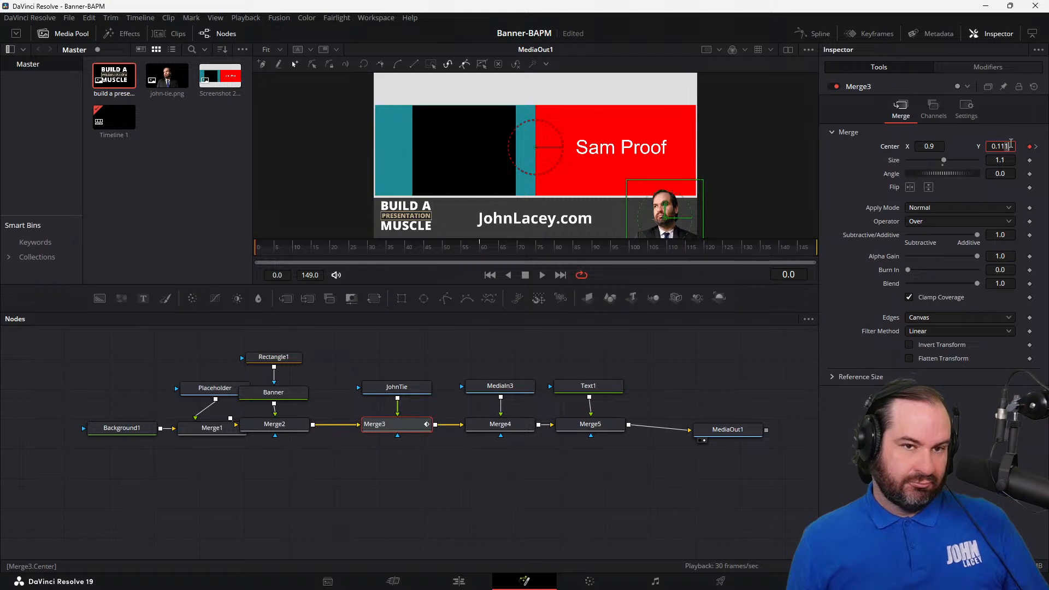
pyautogui.write('-11')
pyautogui.press('Tab')
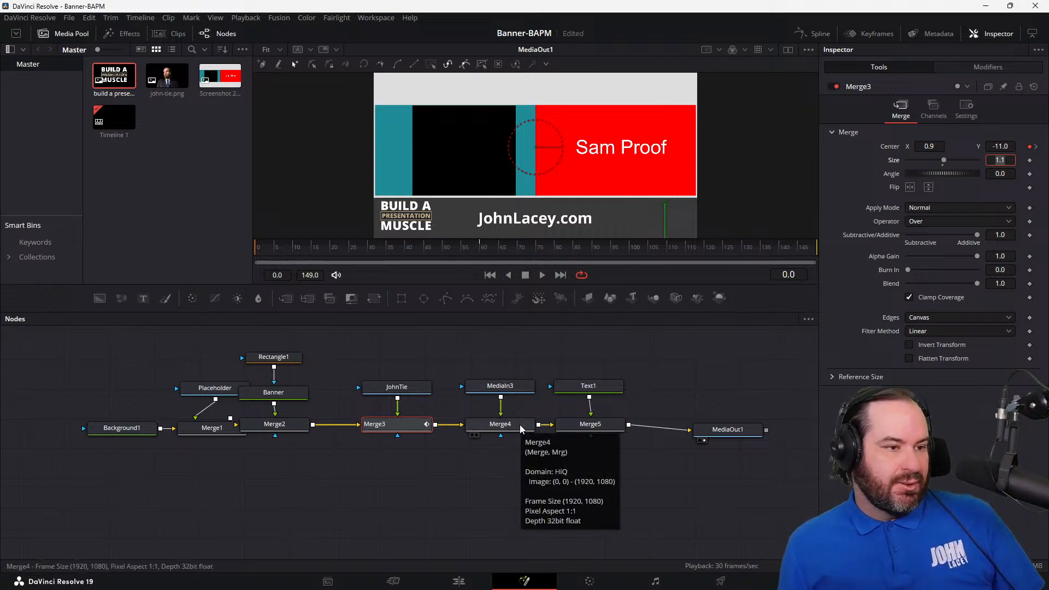
# Step: Keyframe Merge4's Center at its current position at frame 60 and set its Center Y to -1.0 at frame 0
pyautogui.click(500, 425)
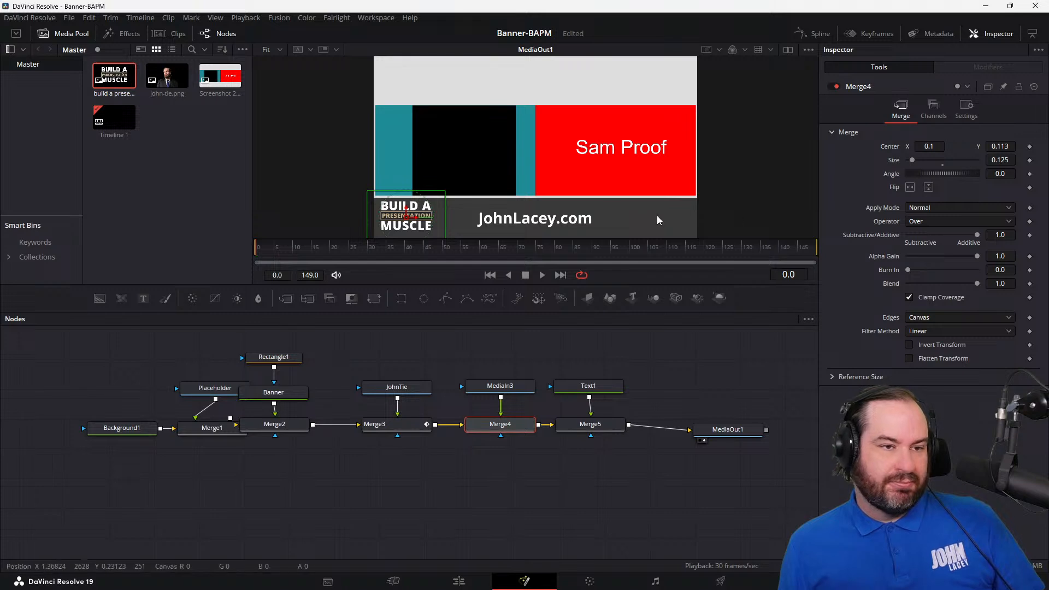
pyautogui.click(478, 254)
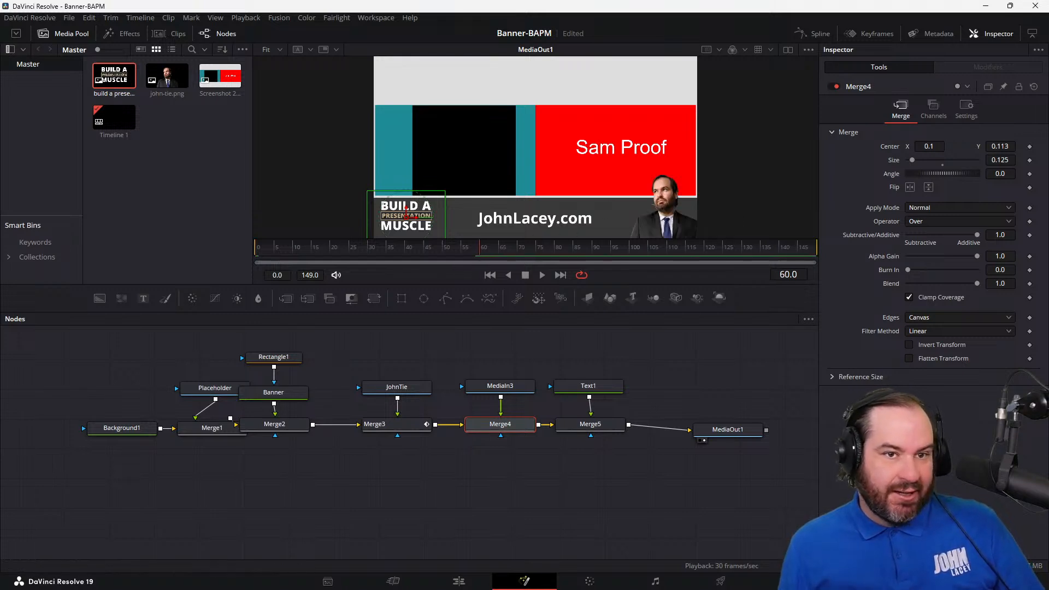
pyautogui.click(1030, 147)
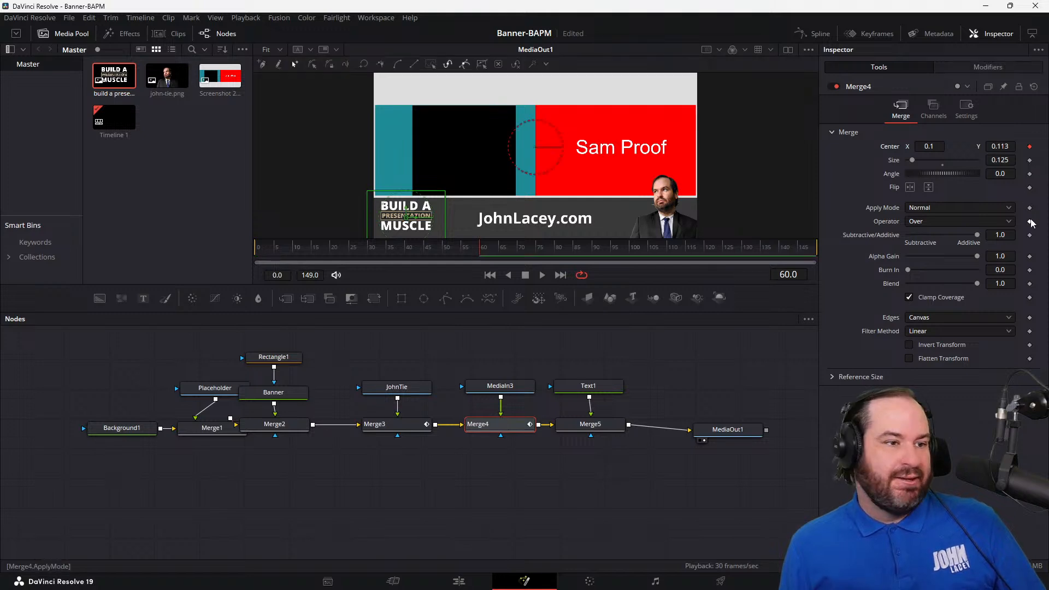
pyautogui.click(254, 255)
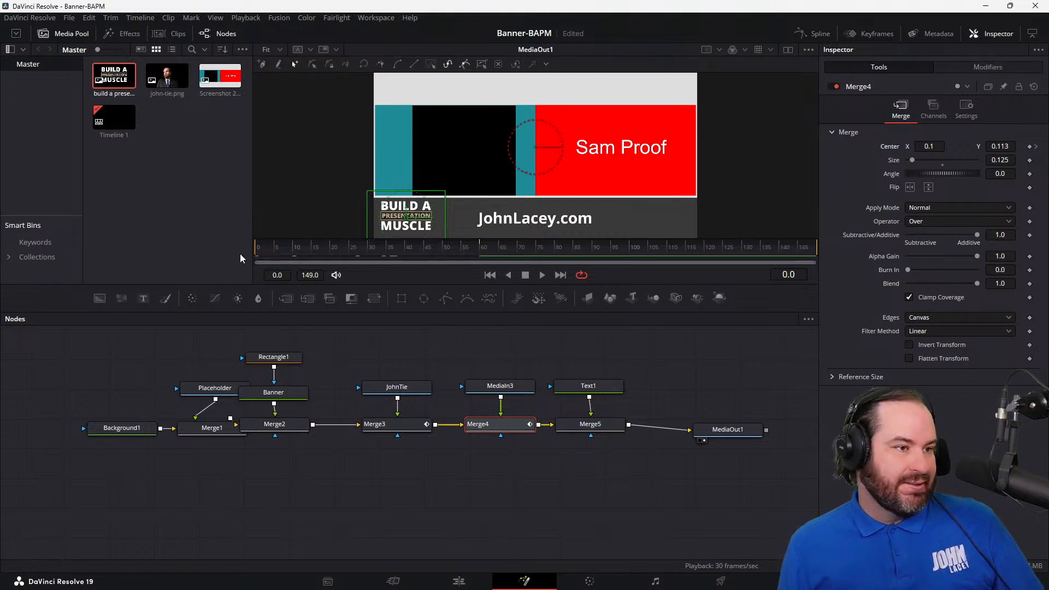
pyautogui.click(1001, 146)
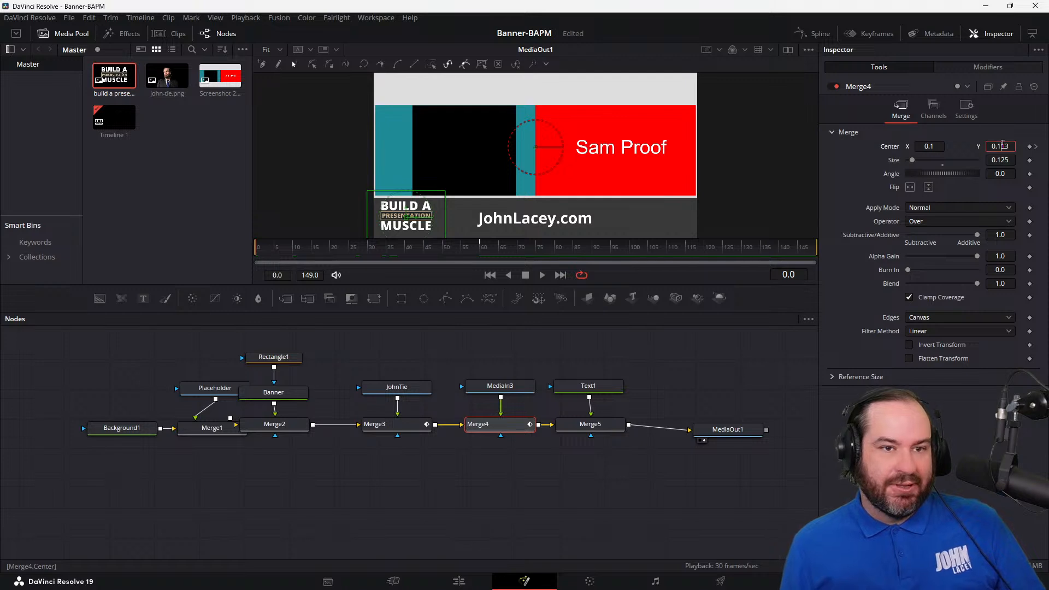
pyautogui.write('-1')
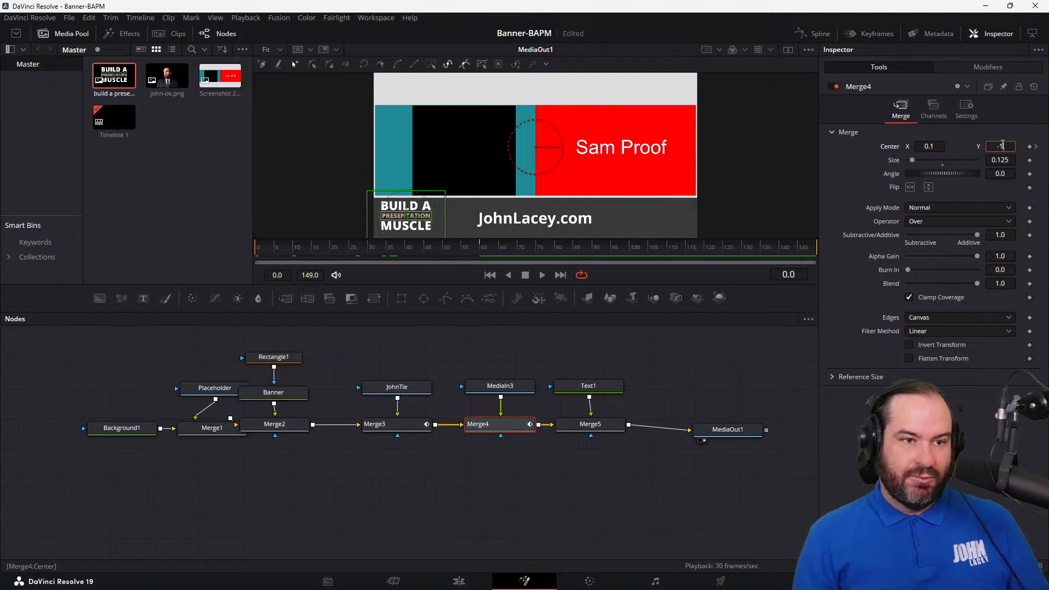
pyautogui.press('Tab')
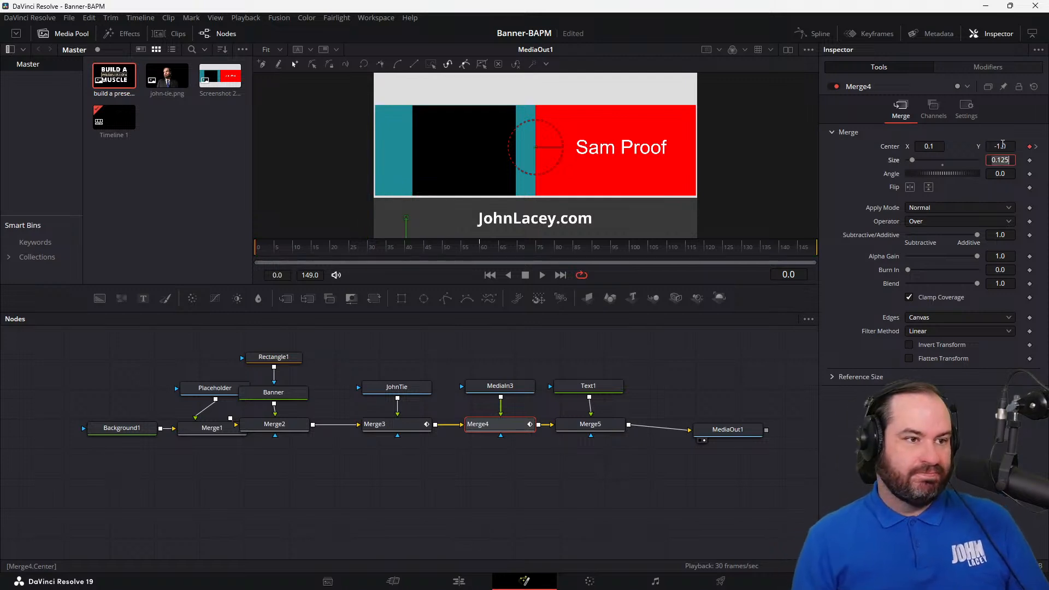
# Step: Keyframe Merge5's Center at its current position at frame 60 and set its Center Y to -1.0 at frame 0
pyautogui.click(384, 425)
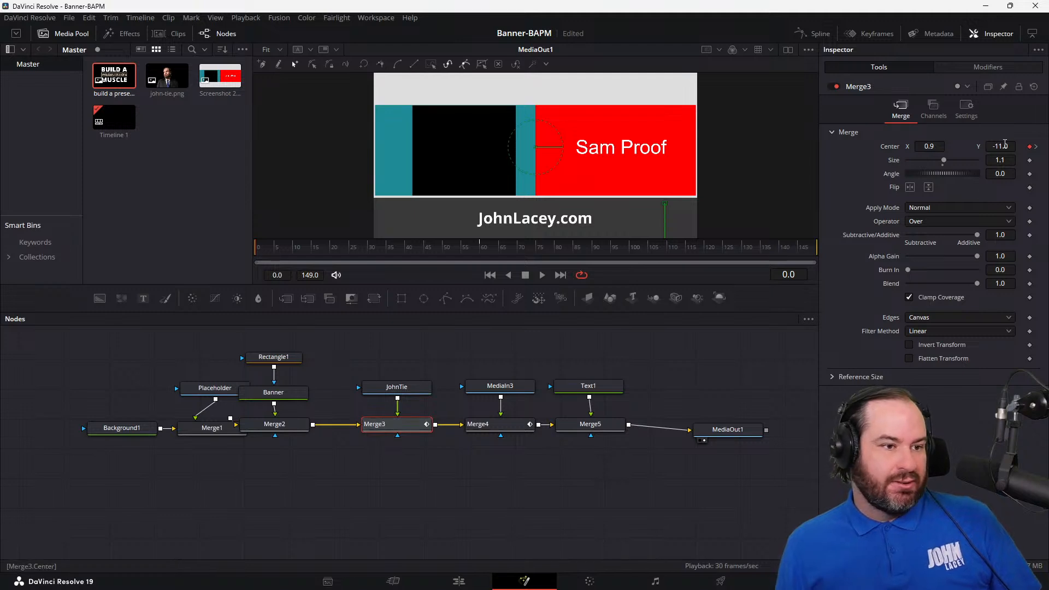
pyautogui.click(584, 428)
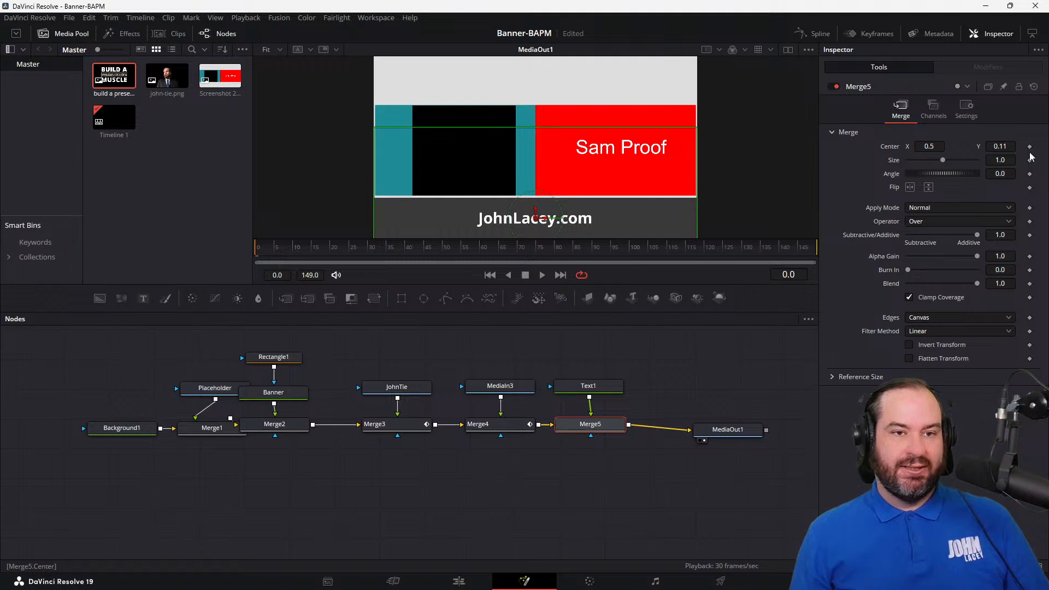
pyautogui.click(479, 257)
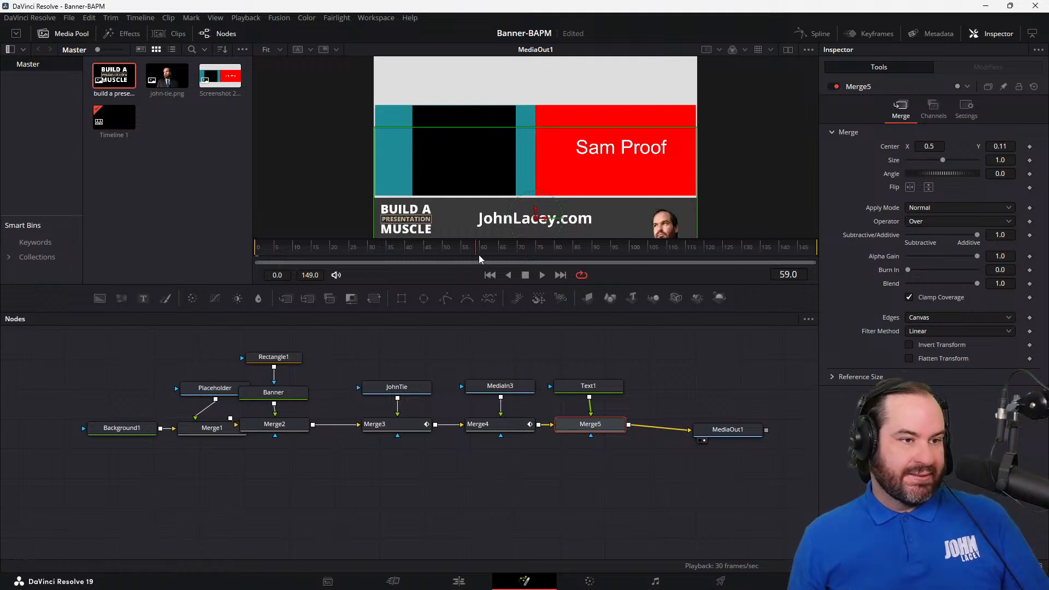
pyautogui.click(480, 255)
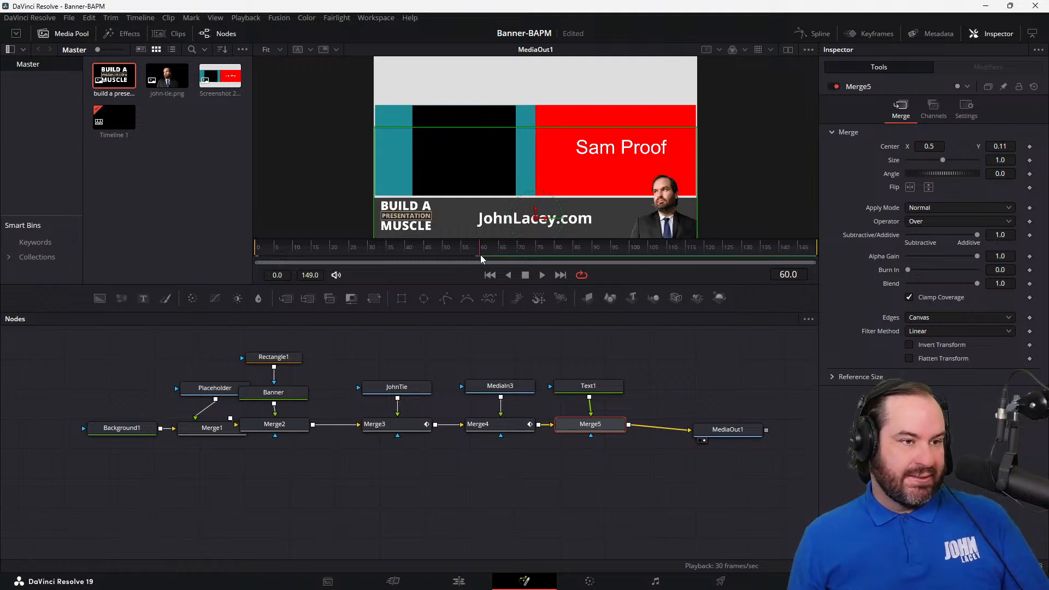
pyautogui.click(1031, 147)
pyautogui.moveTo(486, 250); pyautogui.dragTo(267, 258)
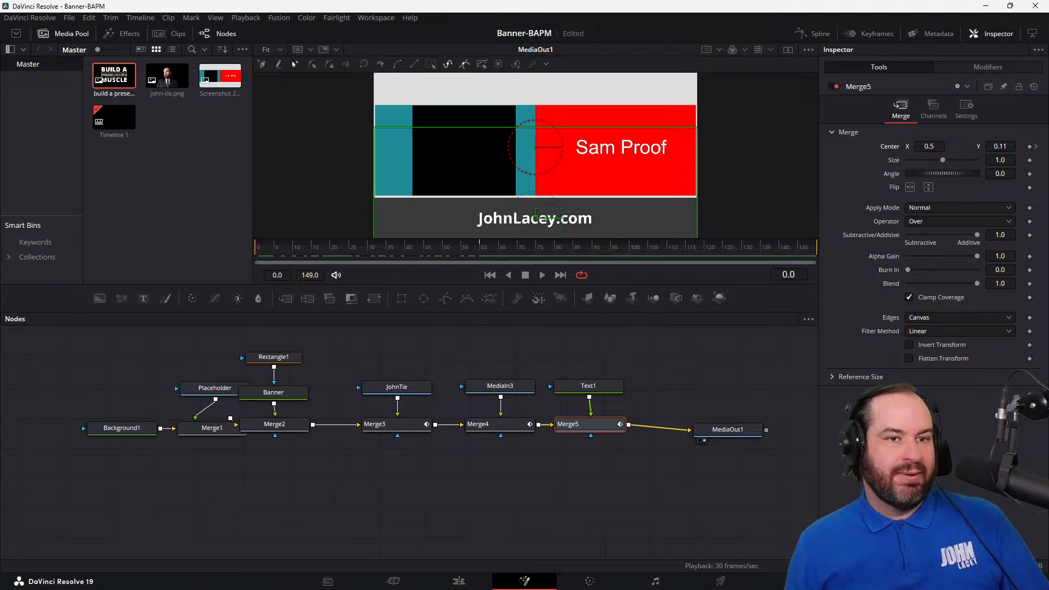
pyautogui.moveTo(999, 146); pyautogui.dragTo(1000, 148)
pyautogui.click(1000, 146)
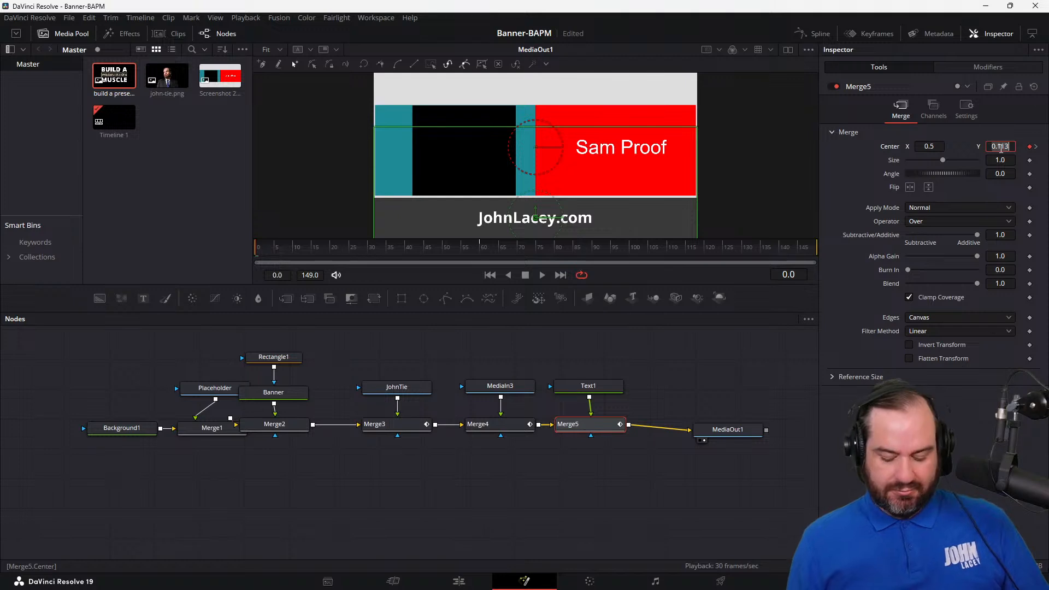
pyautogui.write('-1')
pyautogui.press('Tab')
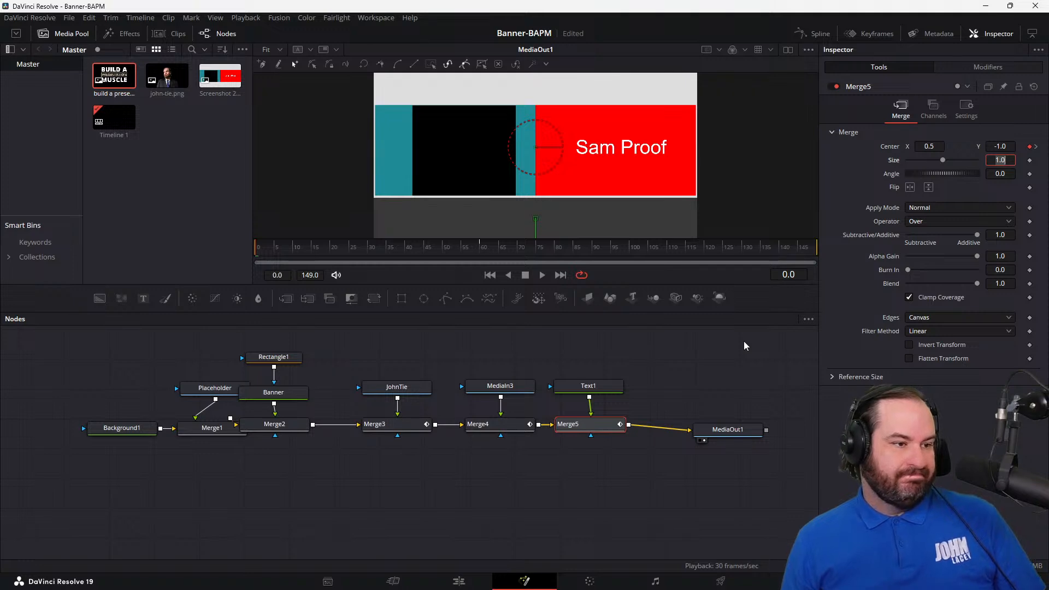
# Step: Space Merge2 away from Merge1, keyframe its Center at frame 60 and set its Center X to -1.0 at frame 0
pyautogui.moveTo(299, 430); pyautogui.dragTo(325, 431)
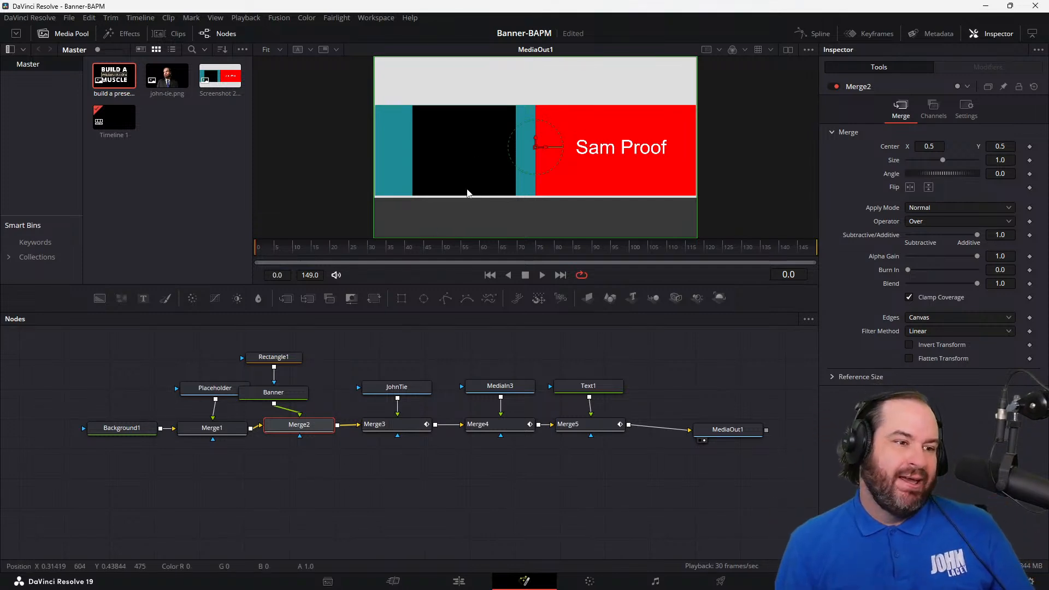
pyautogui.click(481, 249)
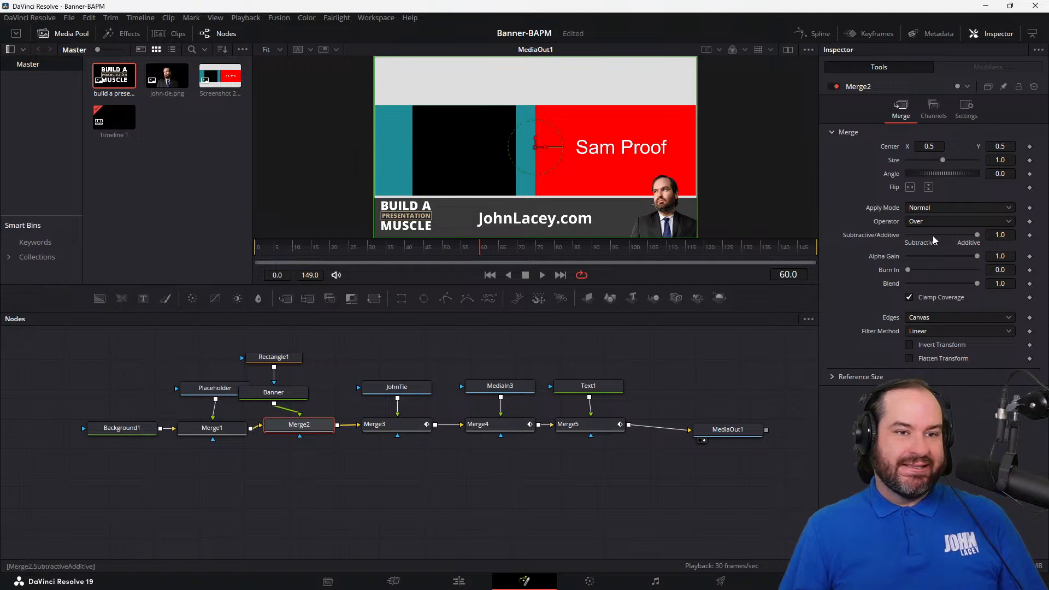
pyautogui.click(1031, 147)
pyautogui.moveTo(370, 253); pyautogui.dragTo(238, 253)
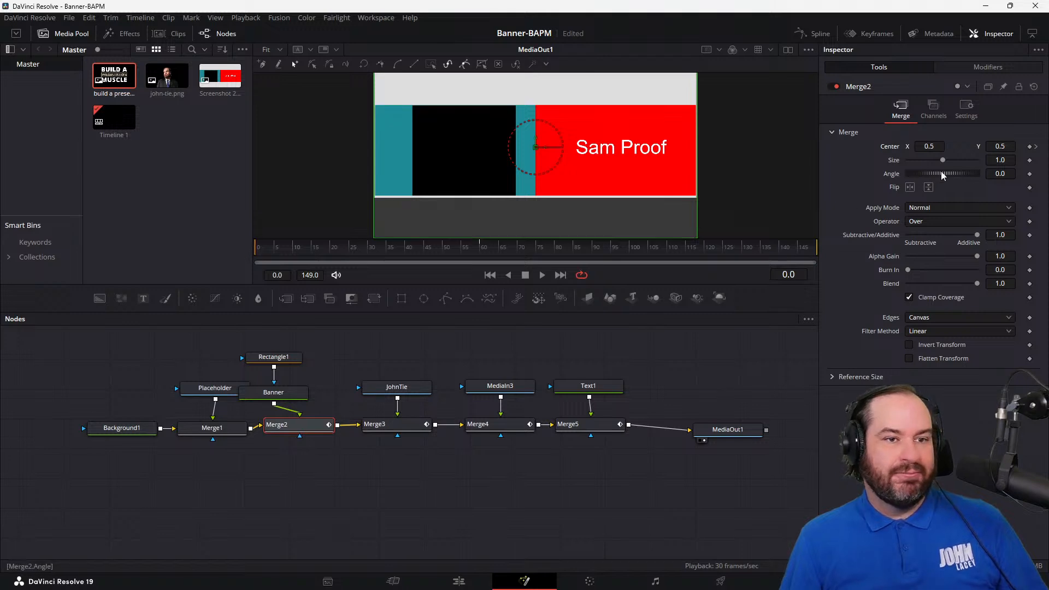
pyautogui.click(941, 146)
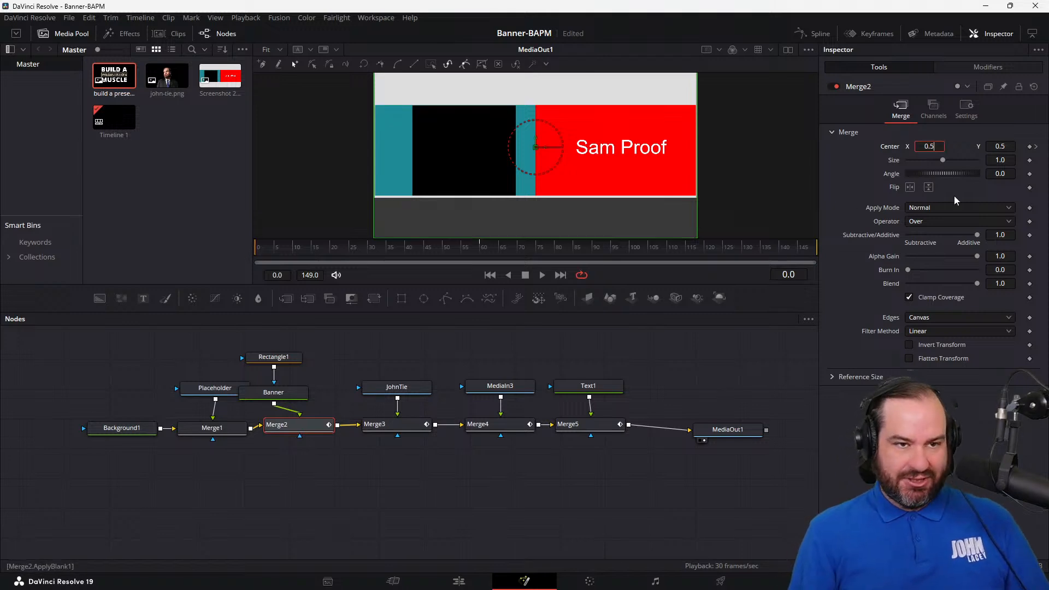
pyautogui.write('-1')
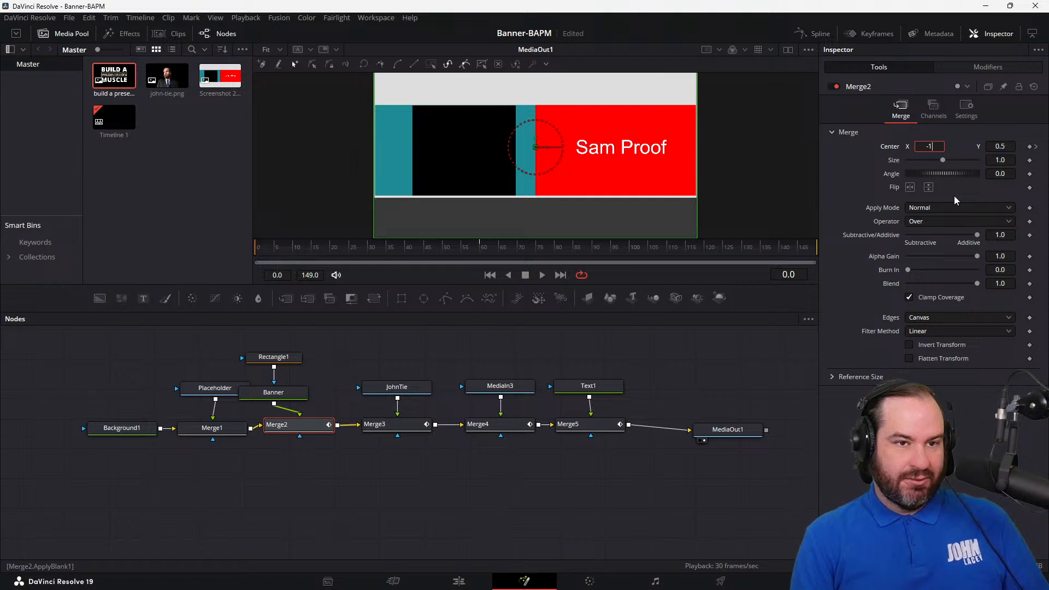
pyautogui.press('Tab')
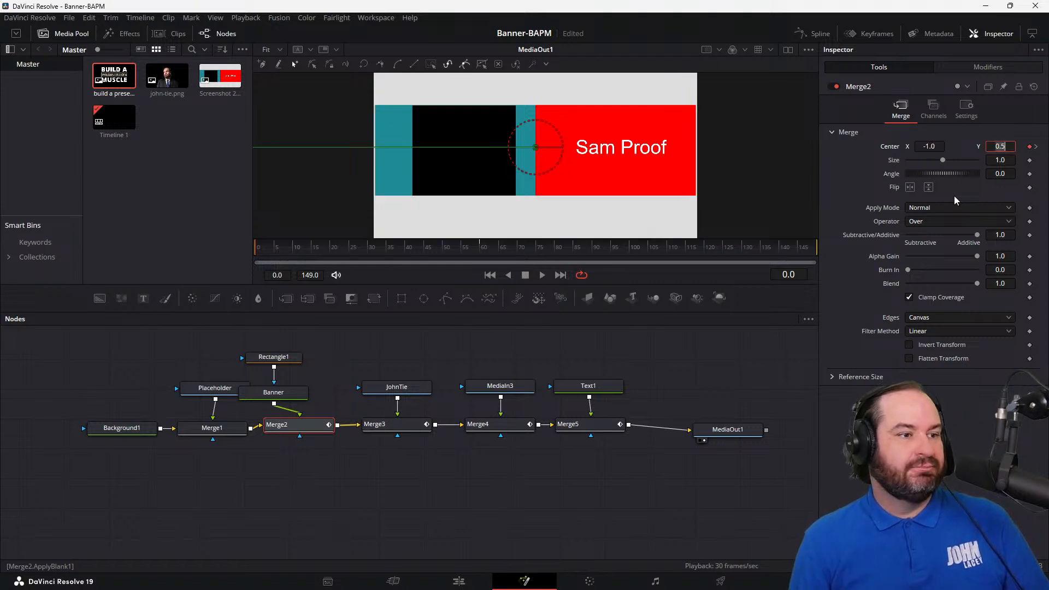
# Step: Play back the composition to check how the banner, portrait, logo and text animate into frame
pyautogui.click(756, 341)
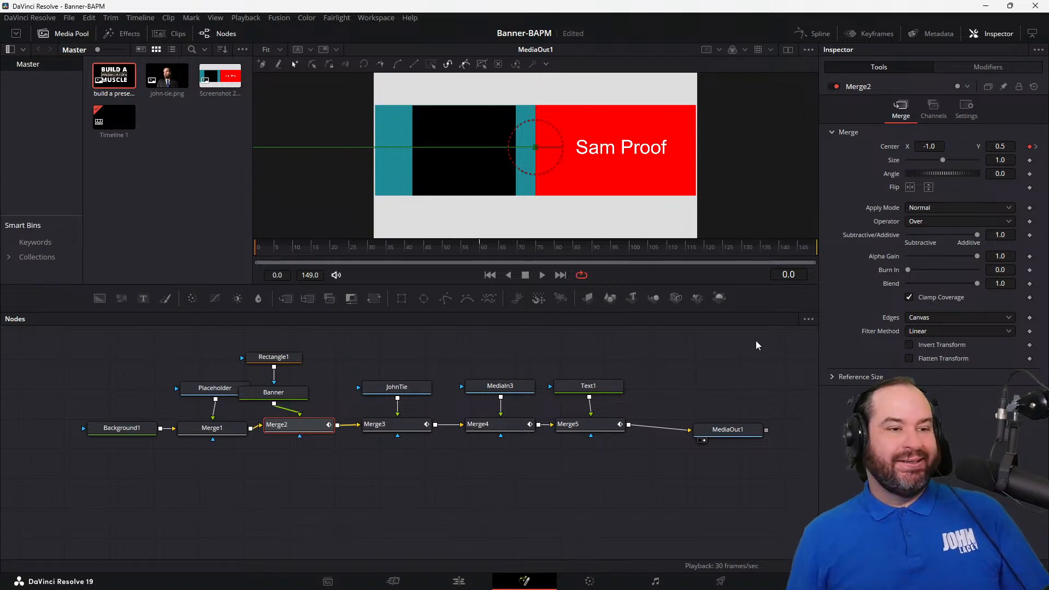
pyautogui.click(543, 276)
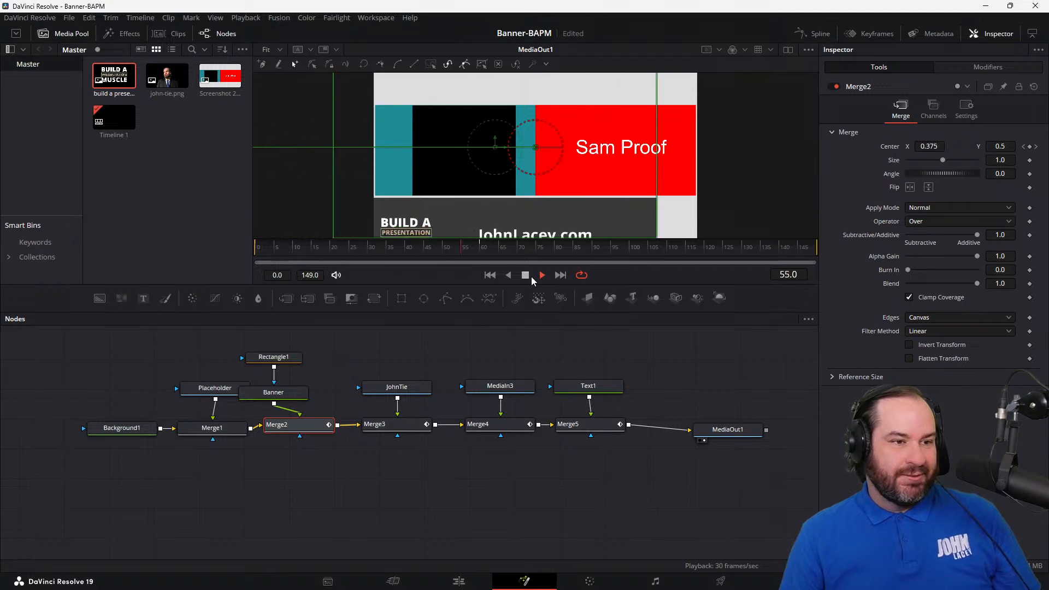
pyautogui.click(528, 276)
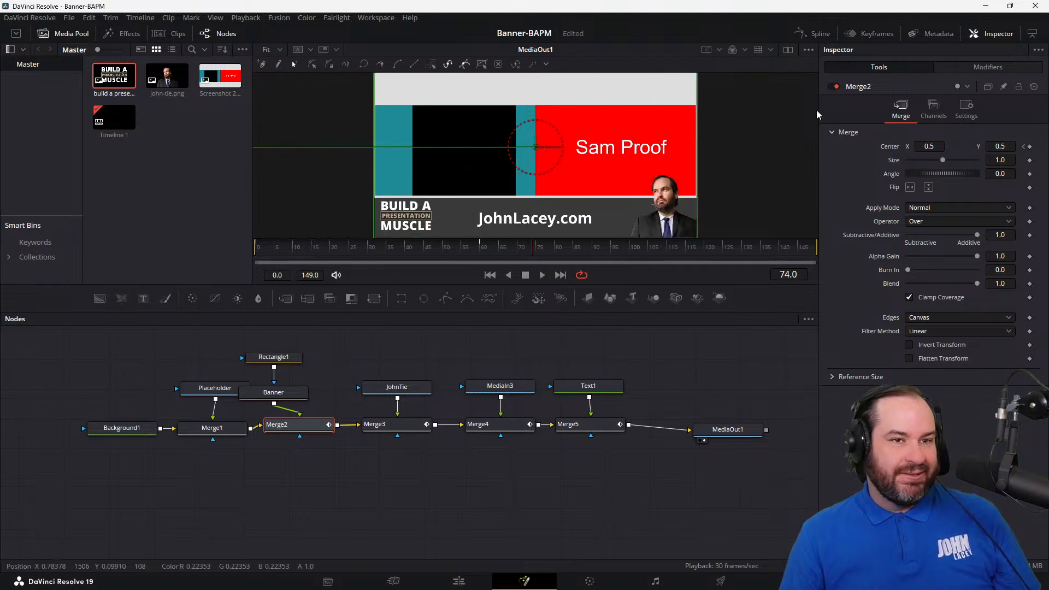
# Step: Show Merge2's Displacement curve in the Spline editor, fit it to the view and smooth both of its keyframes
pyautogui.click(820, 33)
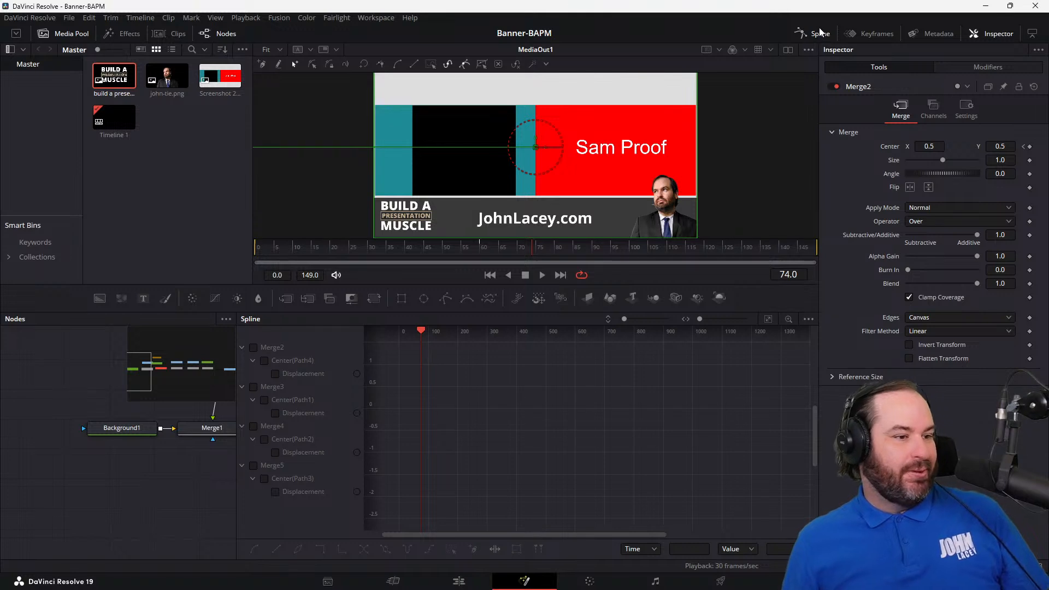
pyautogui.click(280, 351)
pyautogui.click(281, 388)
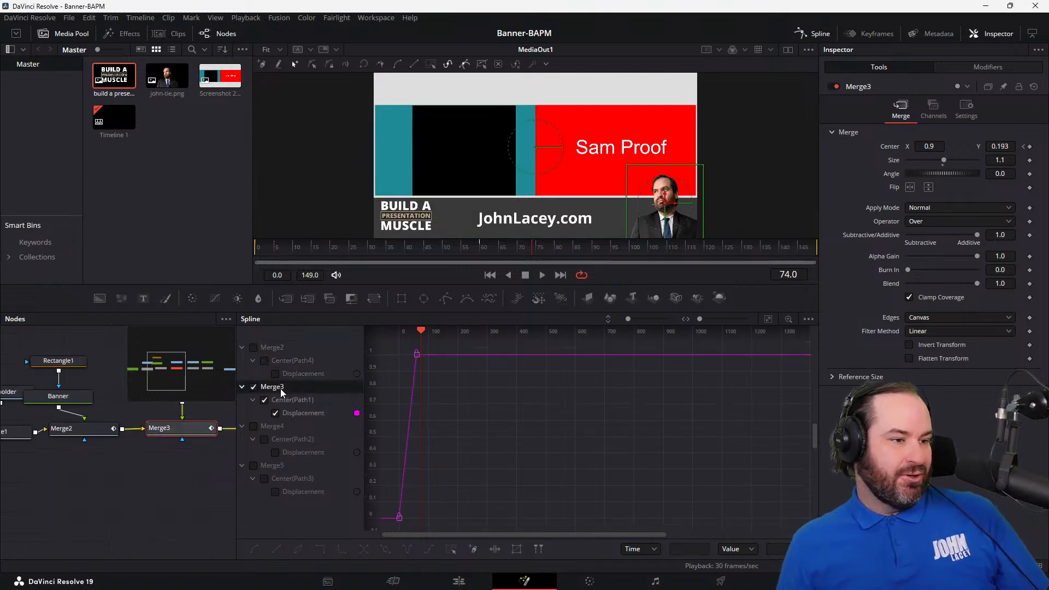
pyautogui.click(282, 427)
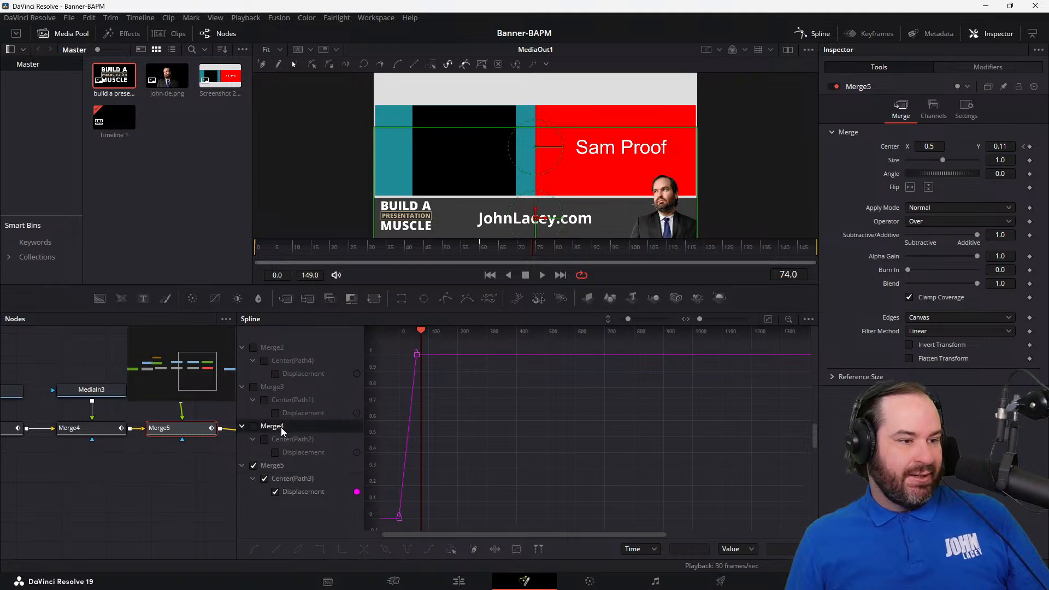
pyautogui.click(259, 350)
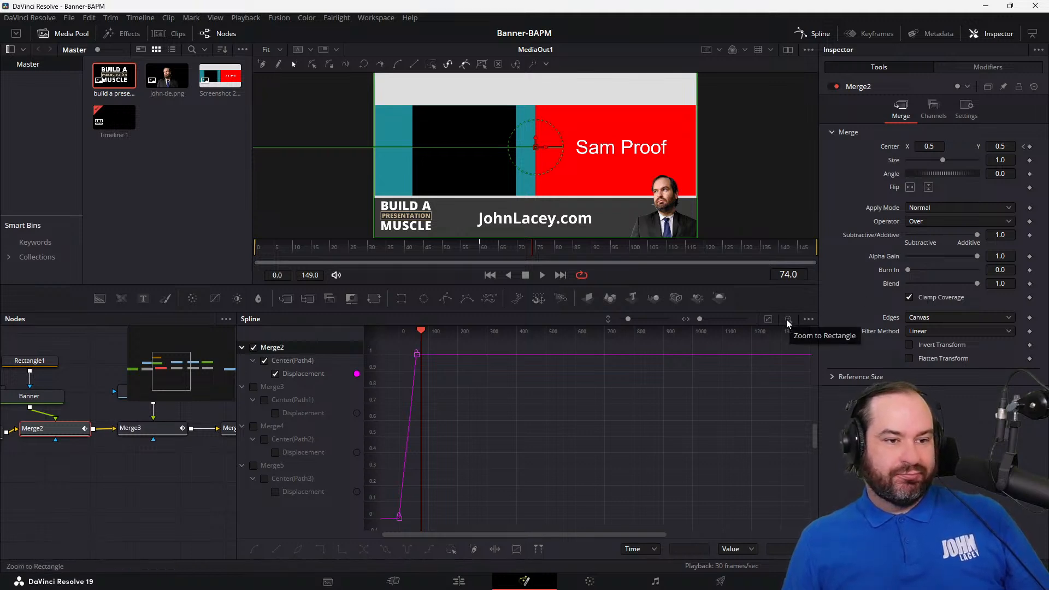
pyautogui.click(767, 320)
pyautogui.moveTo(395, 345); pyautogui.dragTo(786, 525)
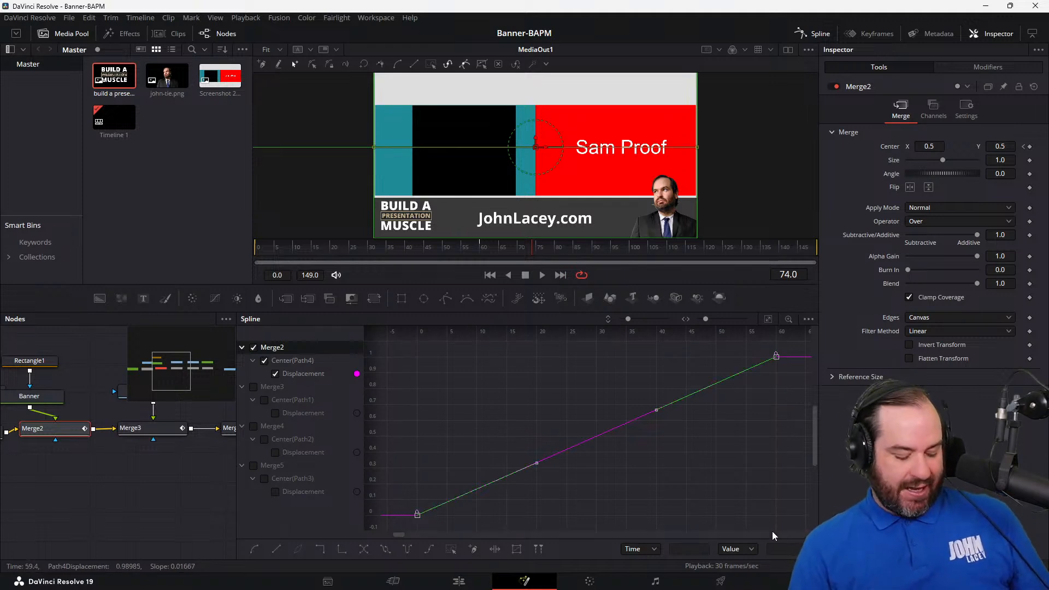
pyautogui.hotkey('shift', 's')
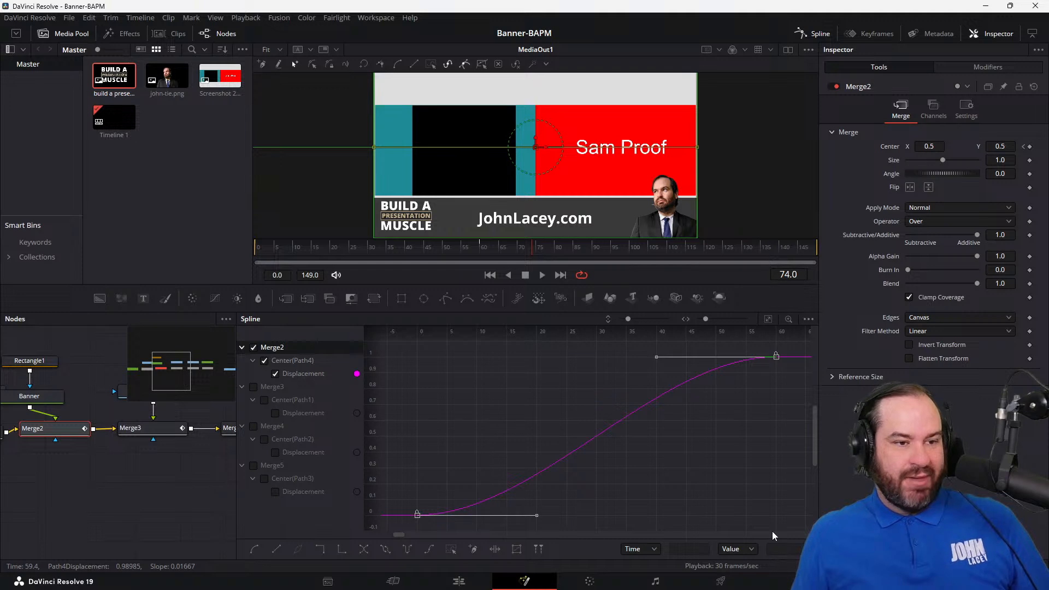
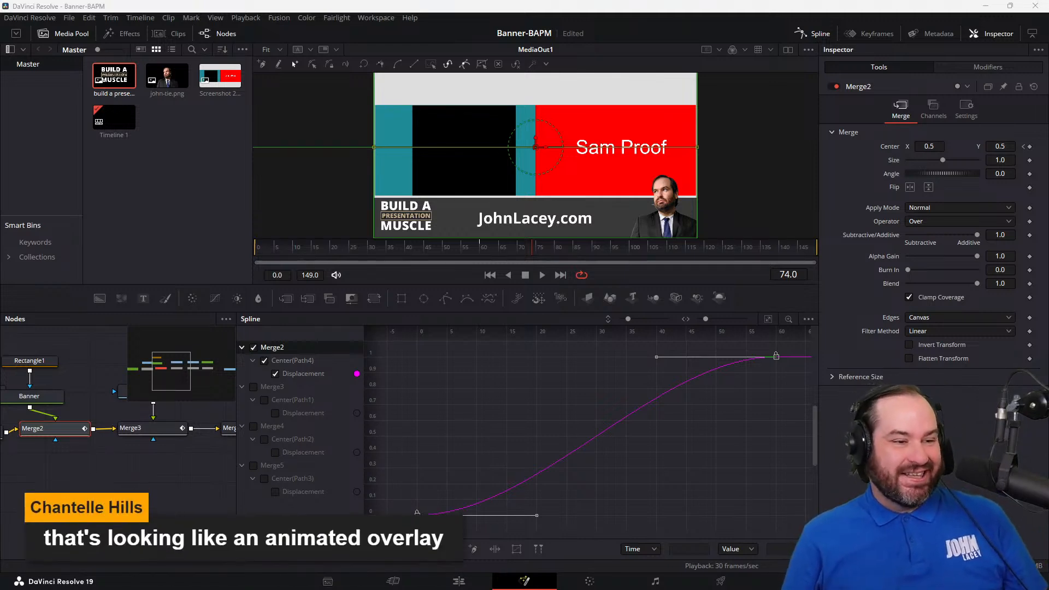
# Step: Show only Merge3's Displacement curve in the Spline editor and smooth both of its keyframes
pyautogui.click(253, 386)
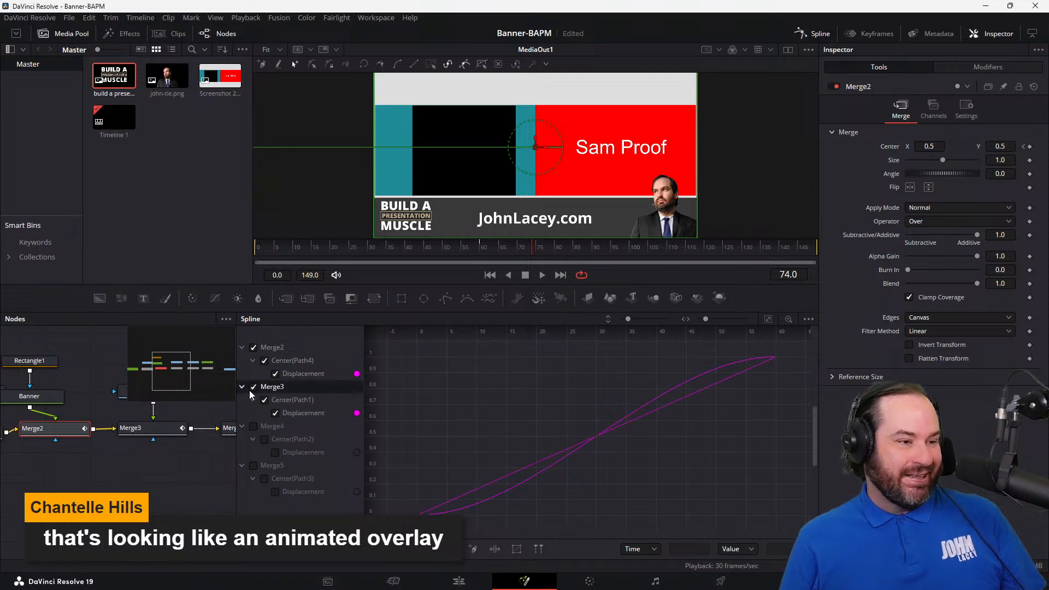
pyautogui.click(253, 348)
pyautogui.moveTo(398, 345); pyautogui.dragTo(785, 523)
pyautogui.press('s')
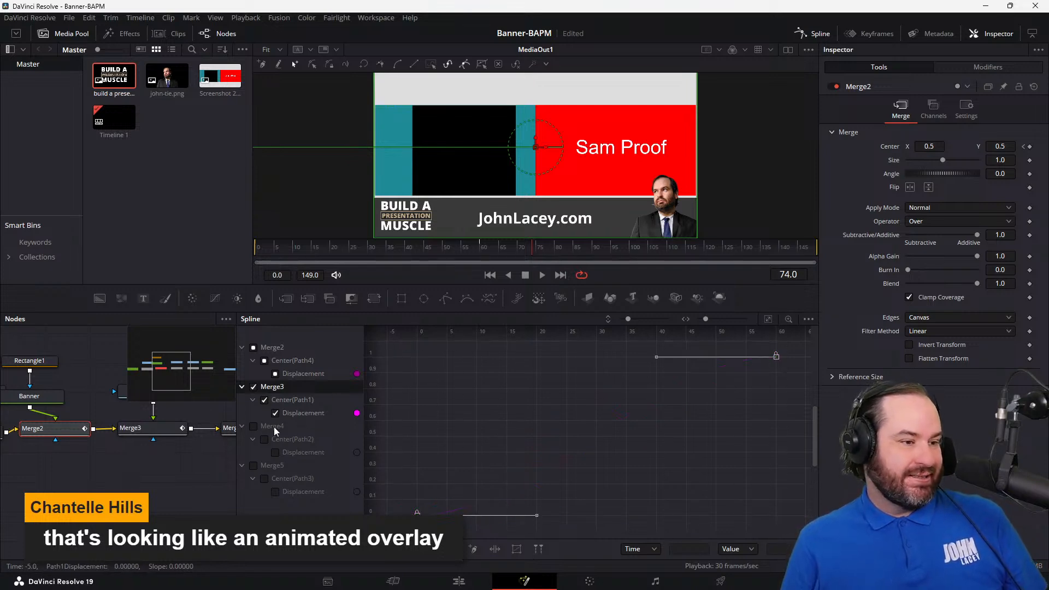
# Step: Show Merge4's Displacement curve in place of Merge3's and smooth both of its keyframes
pyautogui.click(253, 387)
pyautogui.click(253, 427)
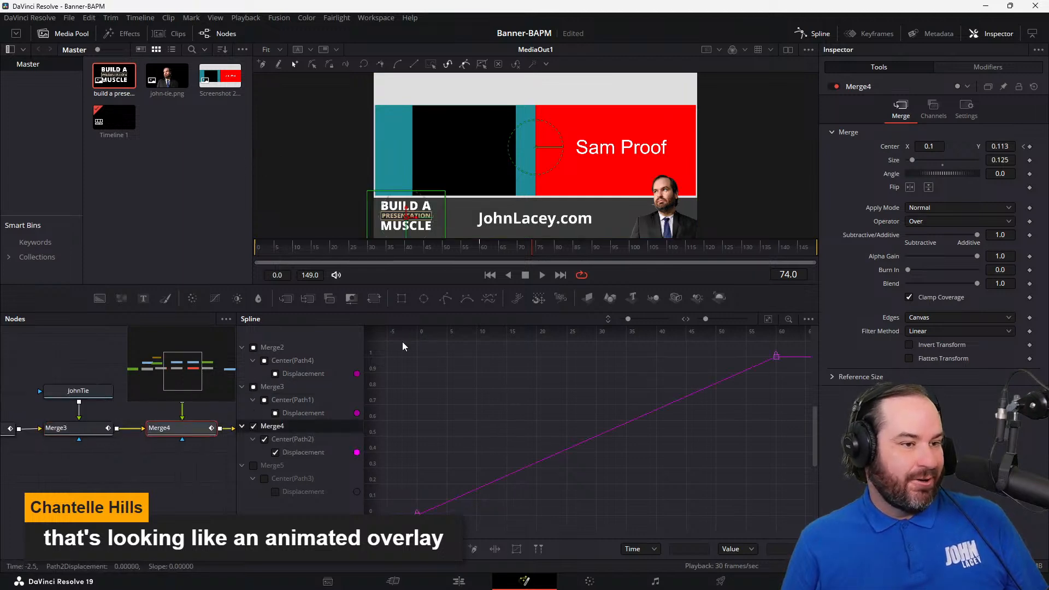
pyautogui.moveTo(403, 346); pyautogui.dragTo(794, 524)
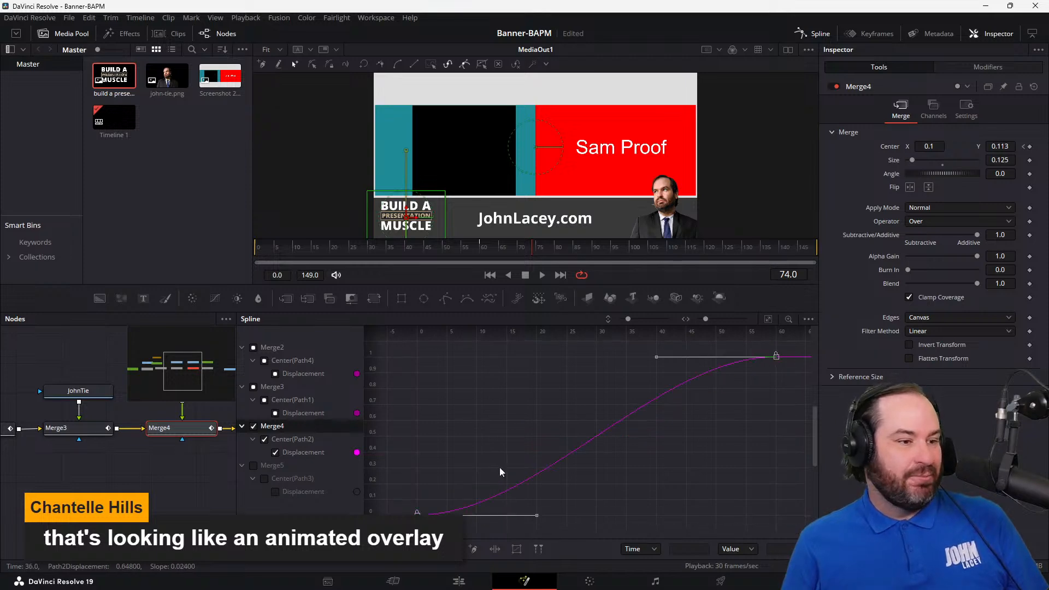
# Step: Smooth both keyframes of Merge5's Displacement curve and close the Spline editor
pyautogui.click(253, 467)
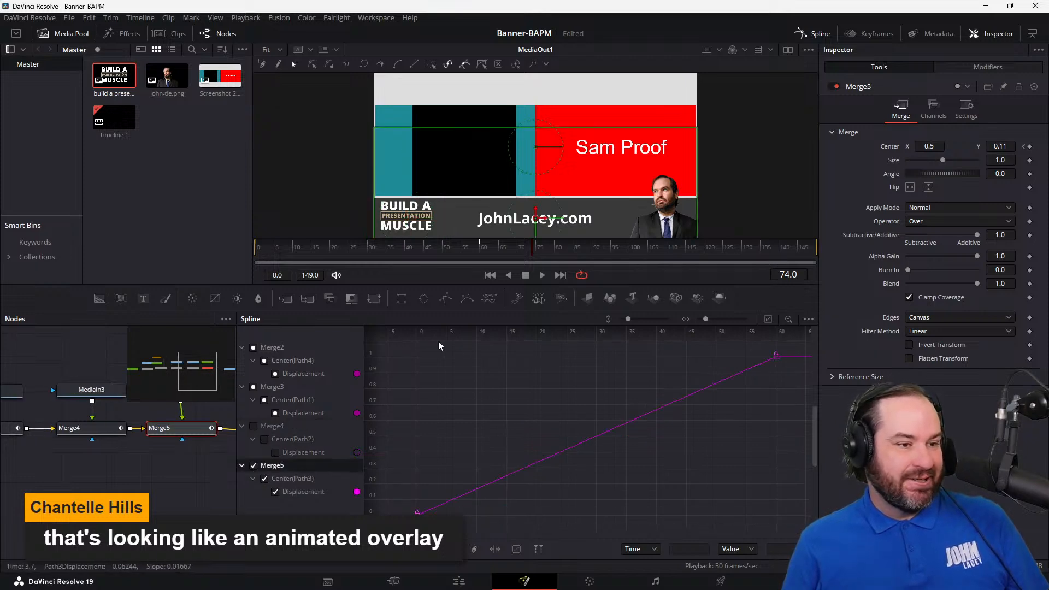
pyautogui.moveTo(413, 344); pyautogui.dragTo(706, 539)
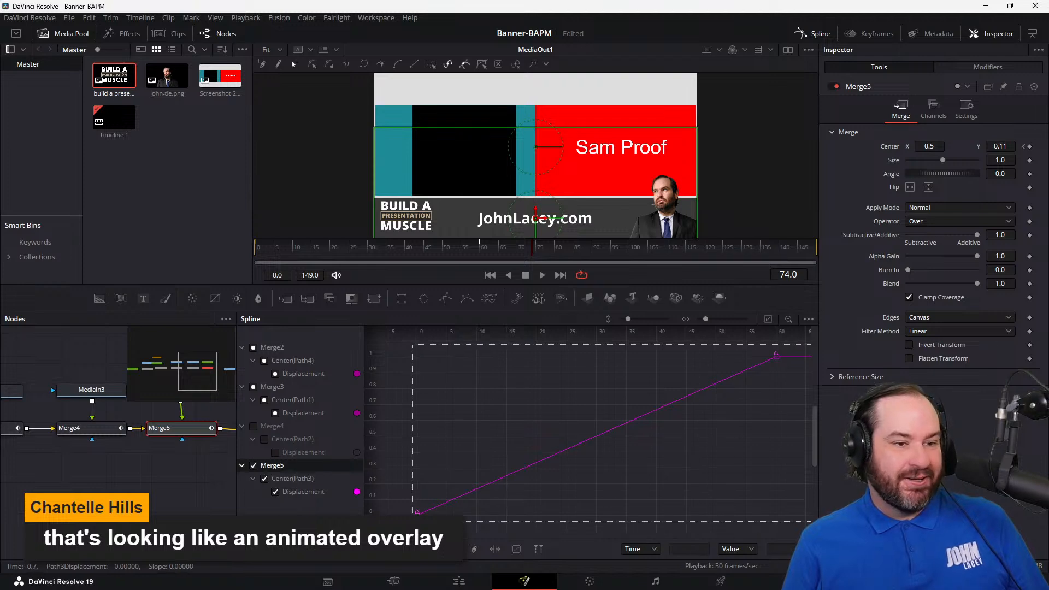
pyautogui.press('s')
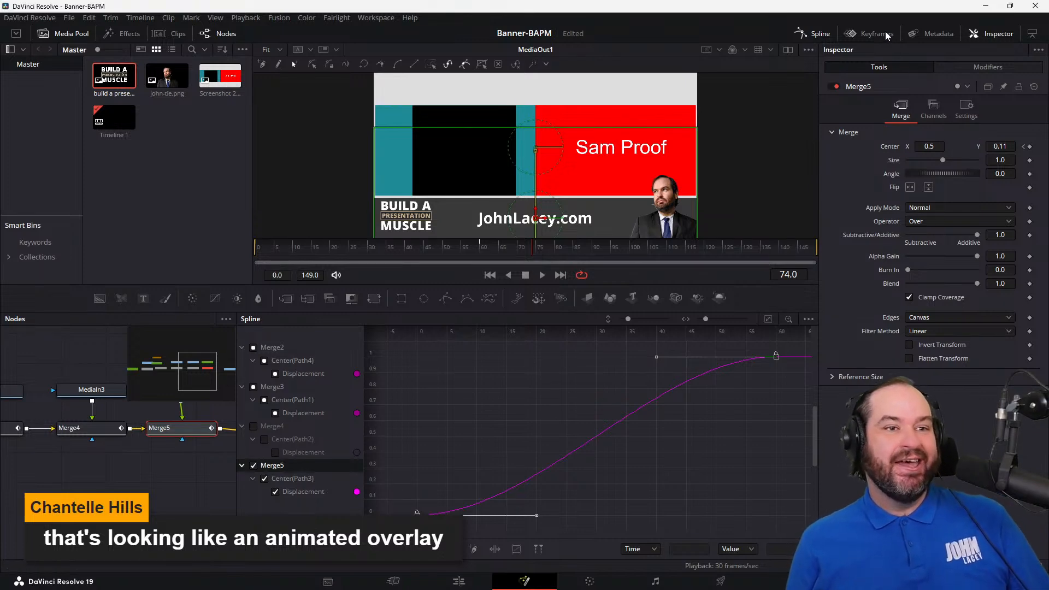
pyautogui.click(826, 34)
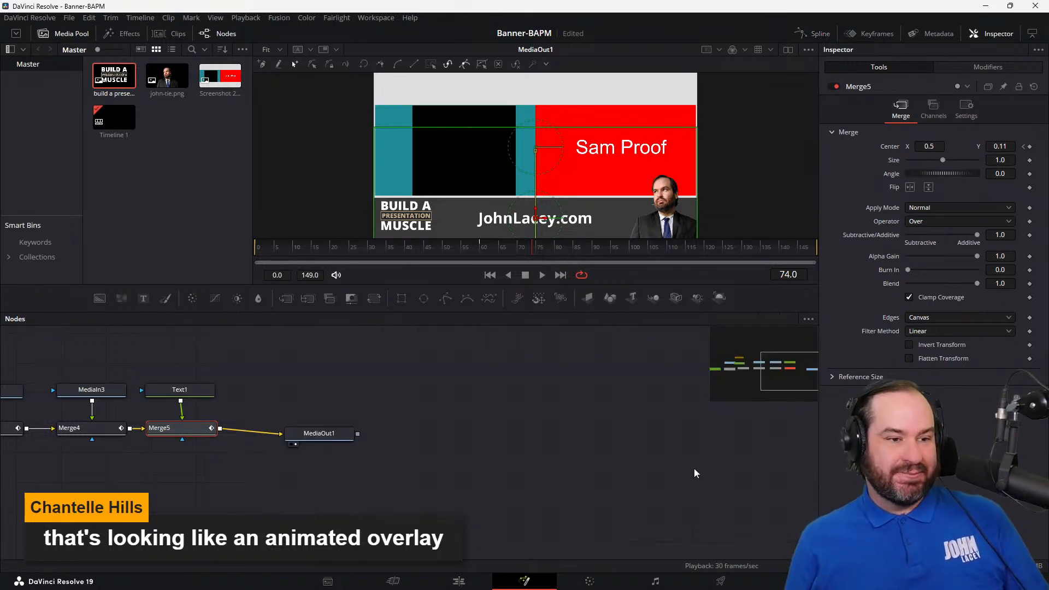
# Step: Play back the composition from the first frame to check the smoothed entrance animations
pyautogui.moveTo(760, 381); pyautogui.dragTo(768, 374)
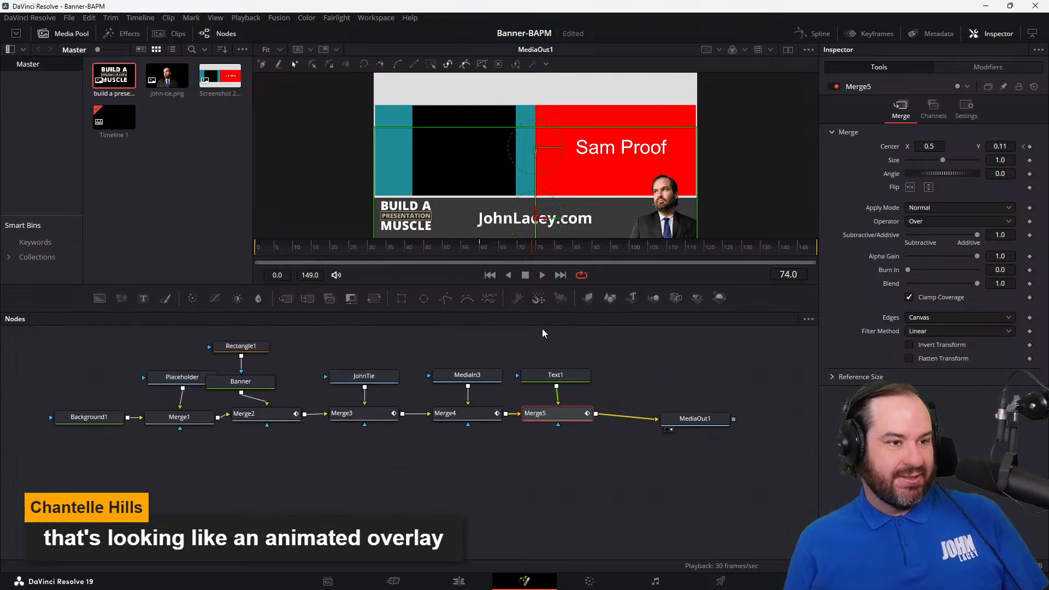
pyautogui.click(543, 276)
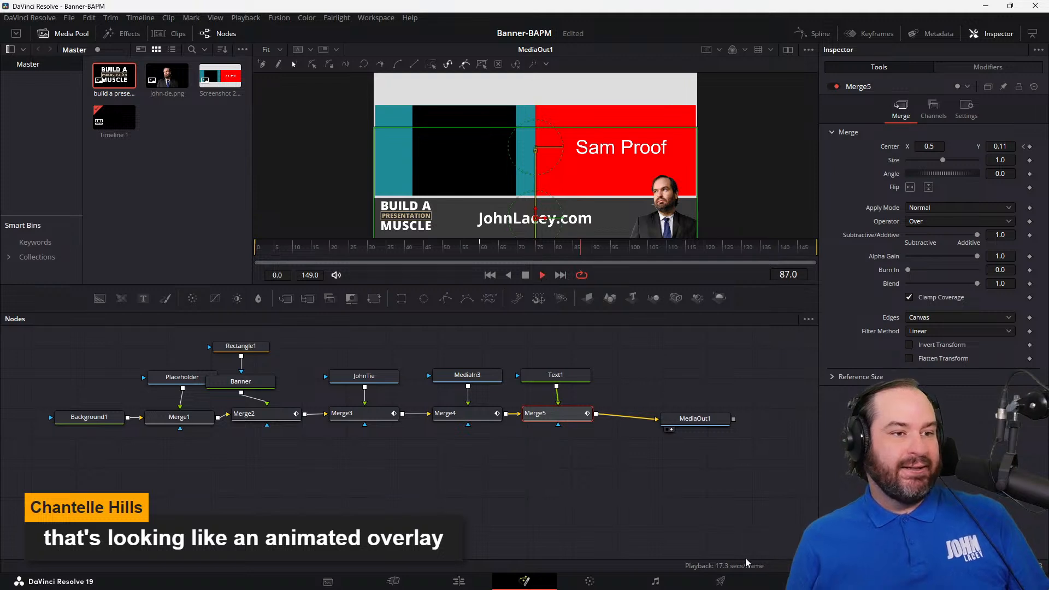
pyautogui.click(524, 275)
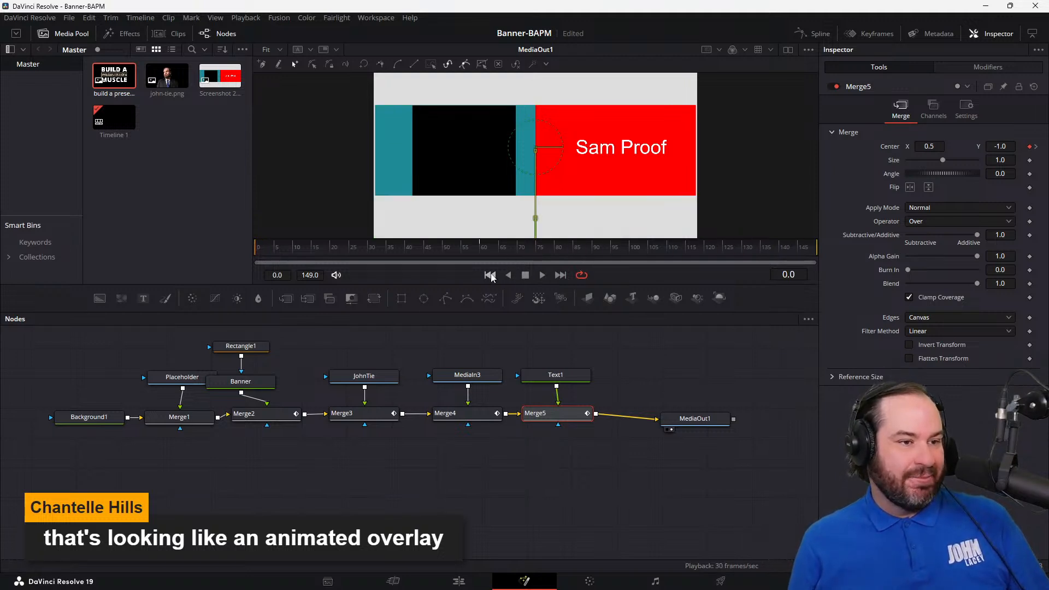
pyautogui.click(543, 275)
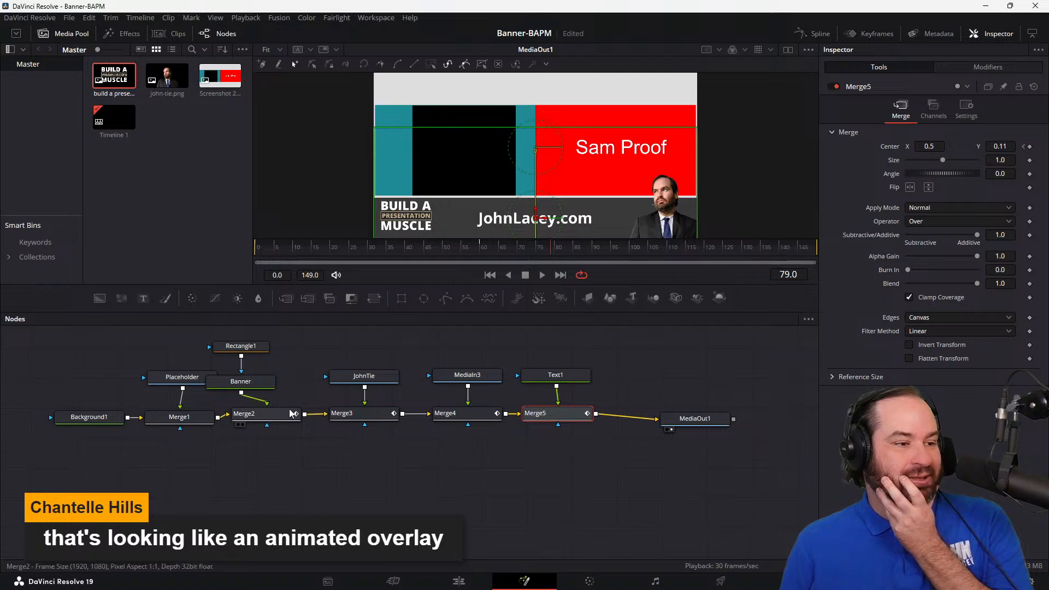
# Step: Line up the Banner and Rectangle1 nodes vertically above Merge2
pyautogui.moveTo(264, 381); pyautogui.dragTo(293, 383)
pyautogui.moveTo(260, 350); pyautogui.dragTo(292, 353)
# Step: Change the Banner background's type to Four Corner and set its Top Right colour to light grey #b1b1b1
pyautogui.click(288, 393)
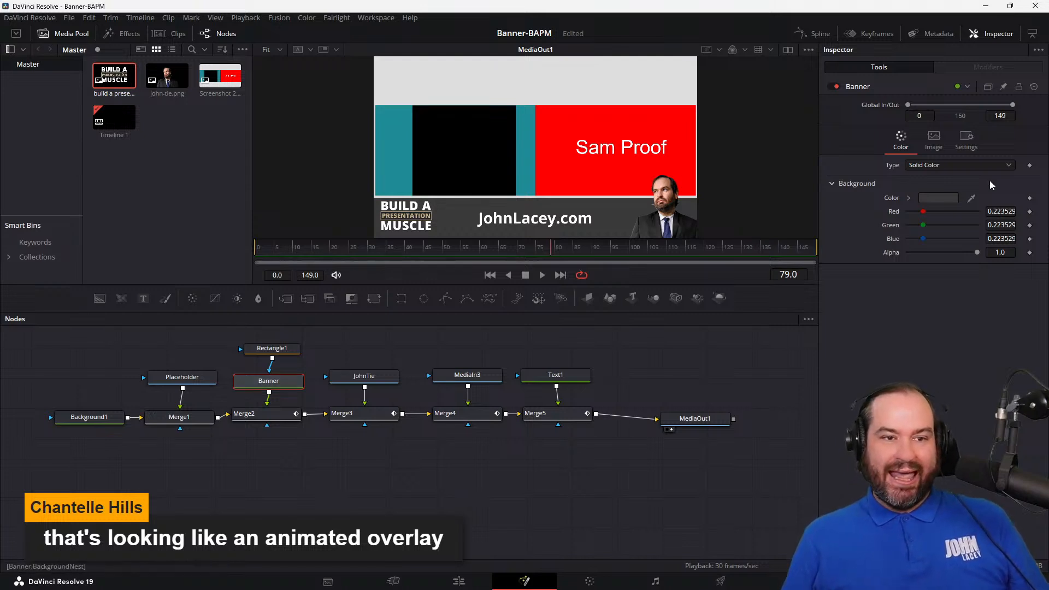
pyautogui.click(1004, 167)
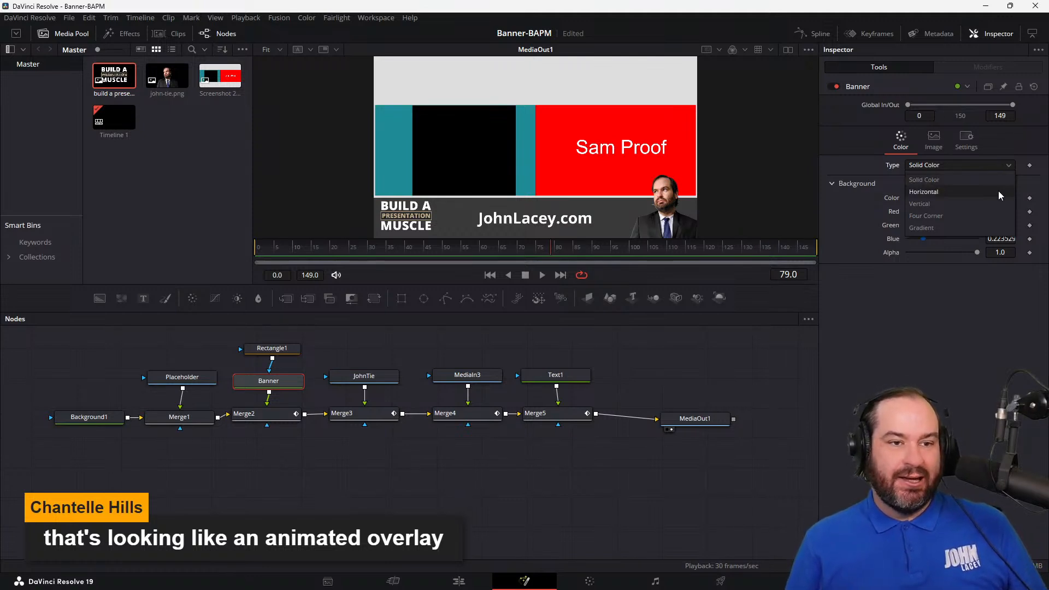
pyautogui.click(999, 216)
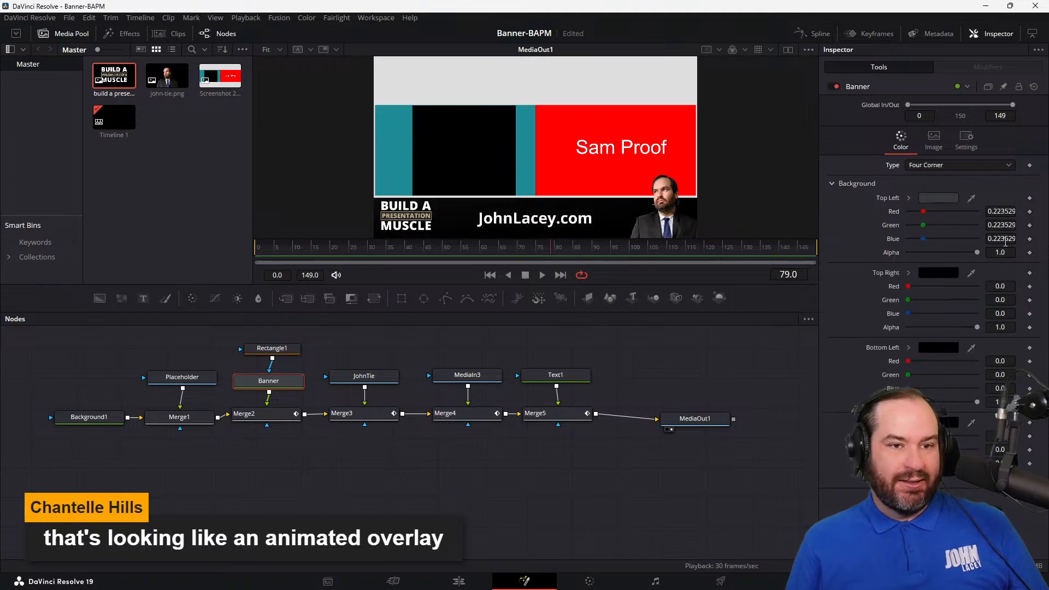
pyautogui.click(950, 275)
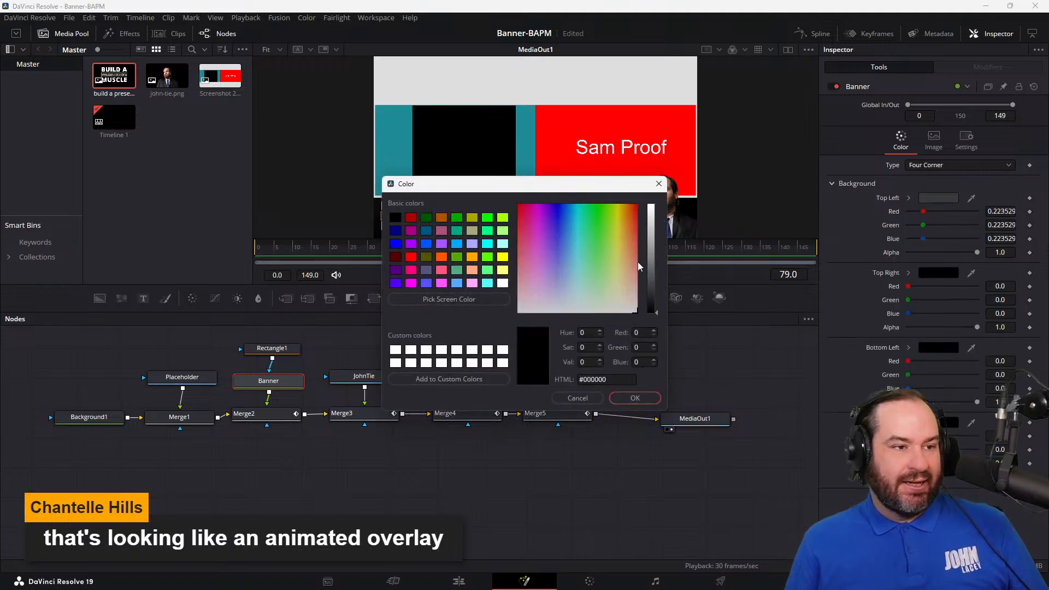
pyautogui.click(653, 237)
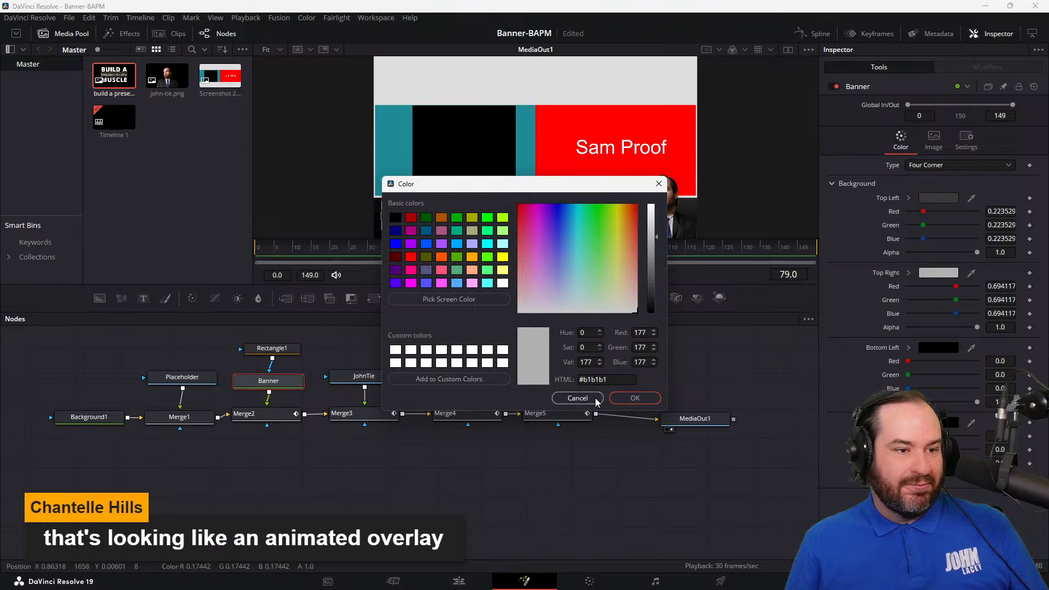
pyautogui.click(652, 403)
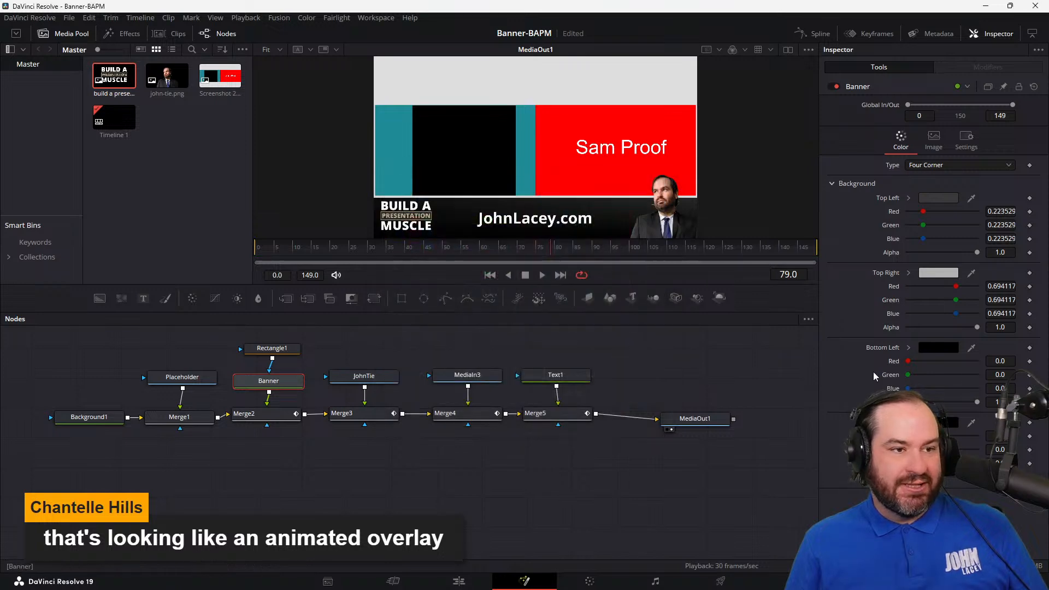
# Step: Set the Banner background's Bottom Left colour to dark grey #535353
pyautogui.click(954, 348)
pyautogui.click(654, 278)
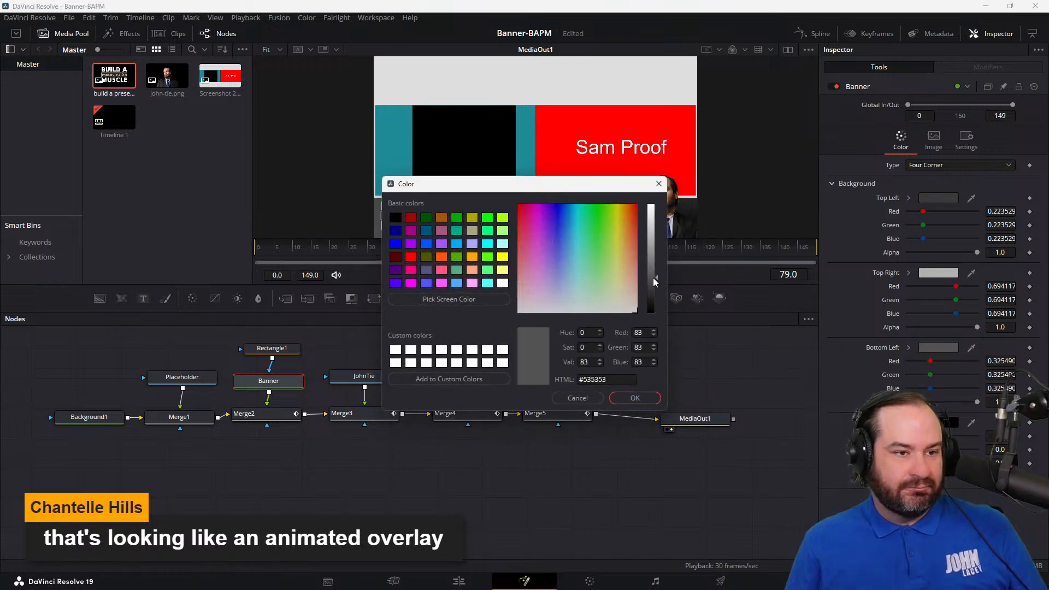
pyautogui.click(636, 398)
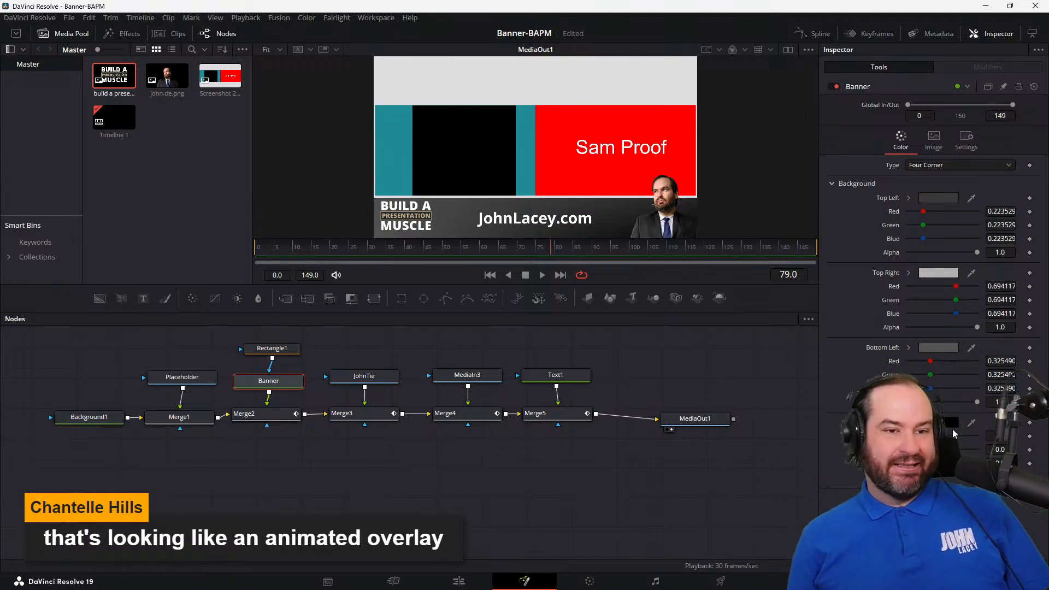
# Step: Try the Horizontal and Vertical background types on Banner and return it to Four Corner
pyautogui.click(961, 165)
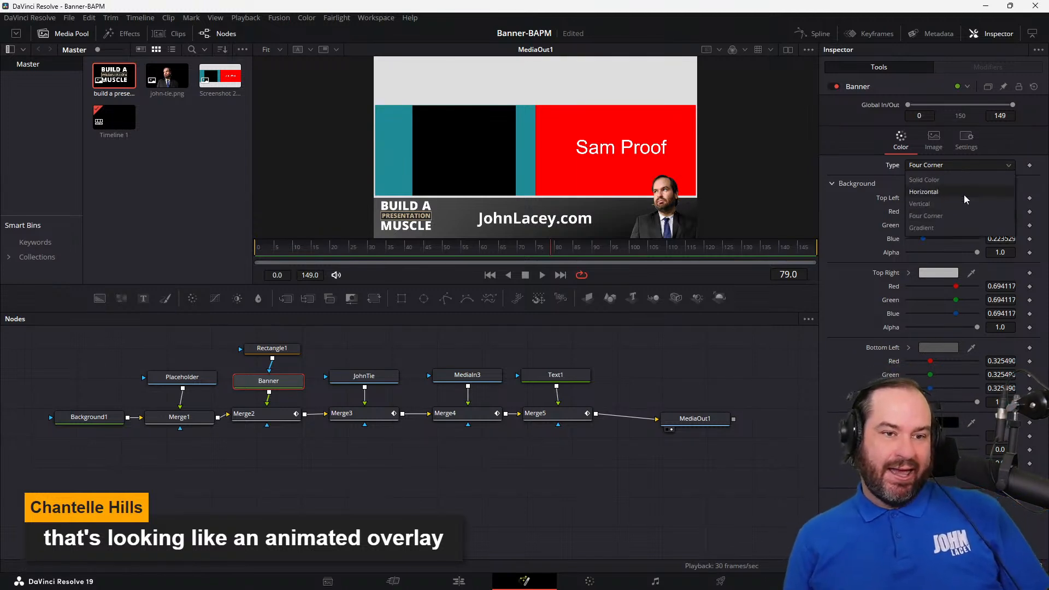
pyautogui.click(965, 193)
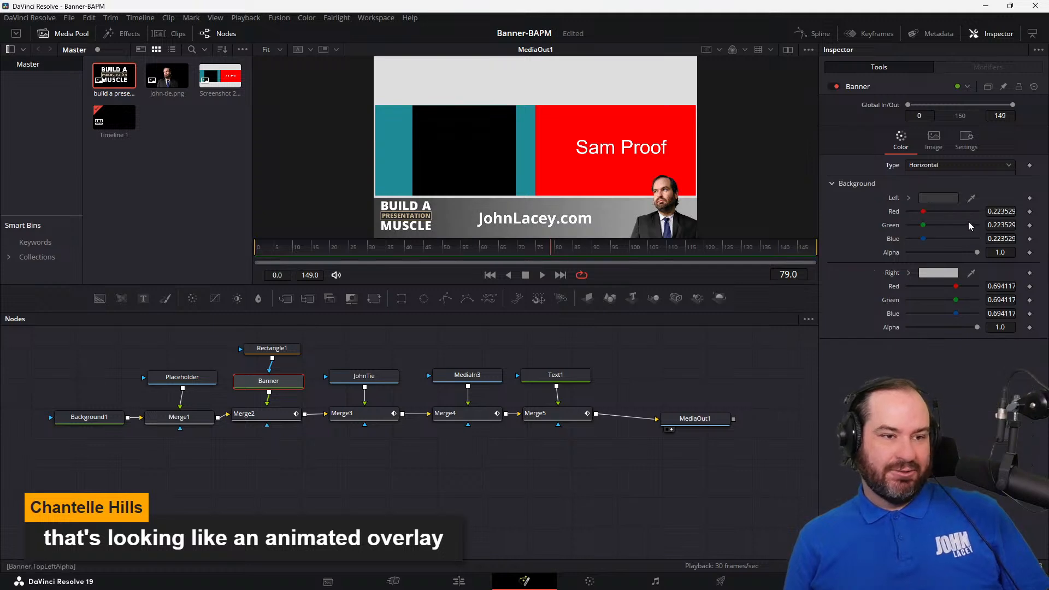
pyautogui.click(966, 165)
pyautogui.click(968, 212)
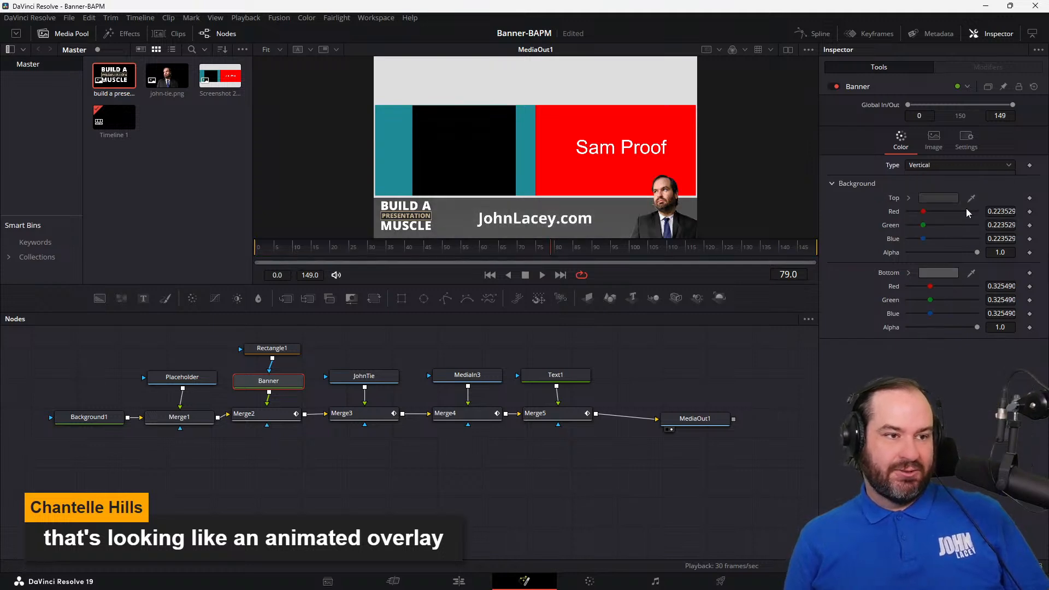
pyautogui.click(973, 165)
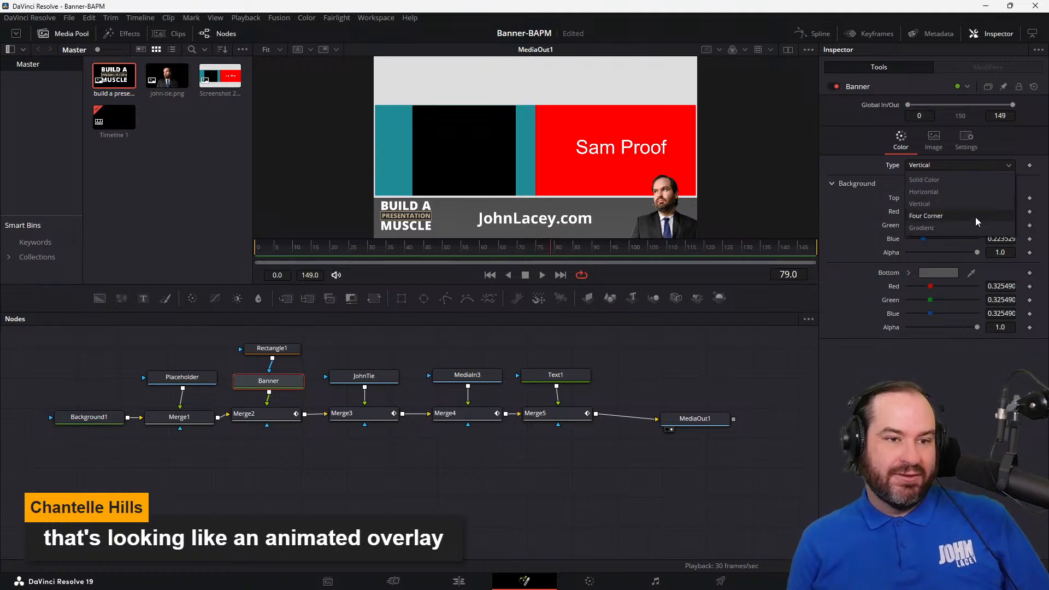
pyautogui.click(978, 217)
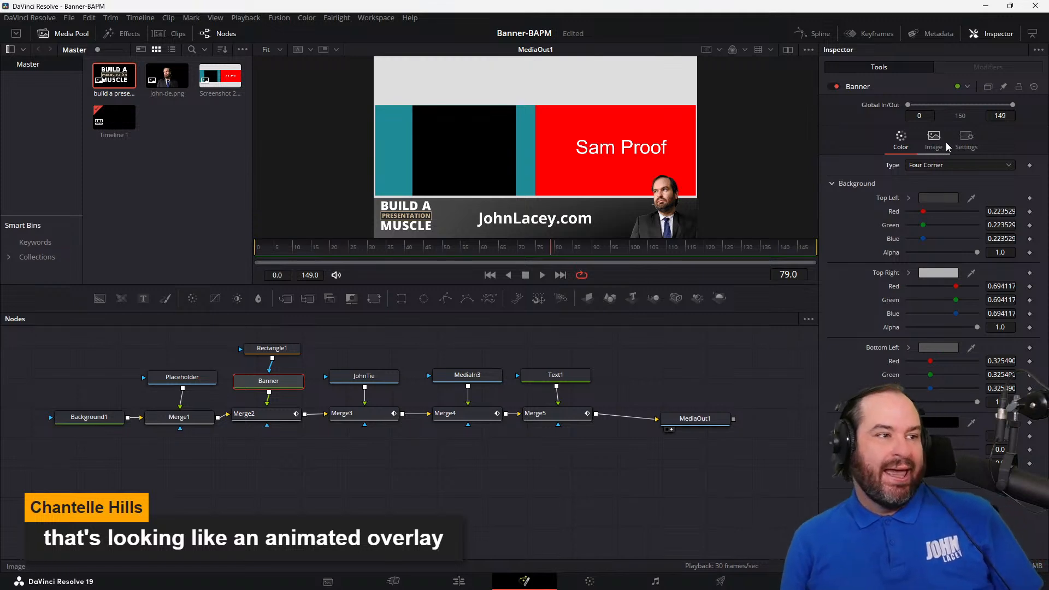
# Step: Find the Blur tool in the effects library and add it as a separate node beside Rectangle1
pyautogui.click(138, 39)
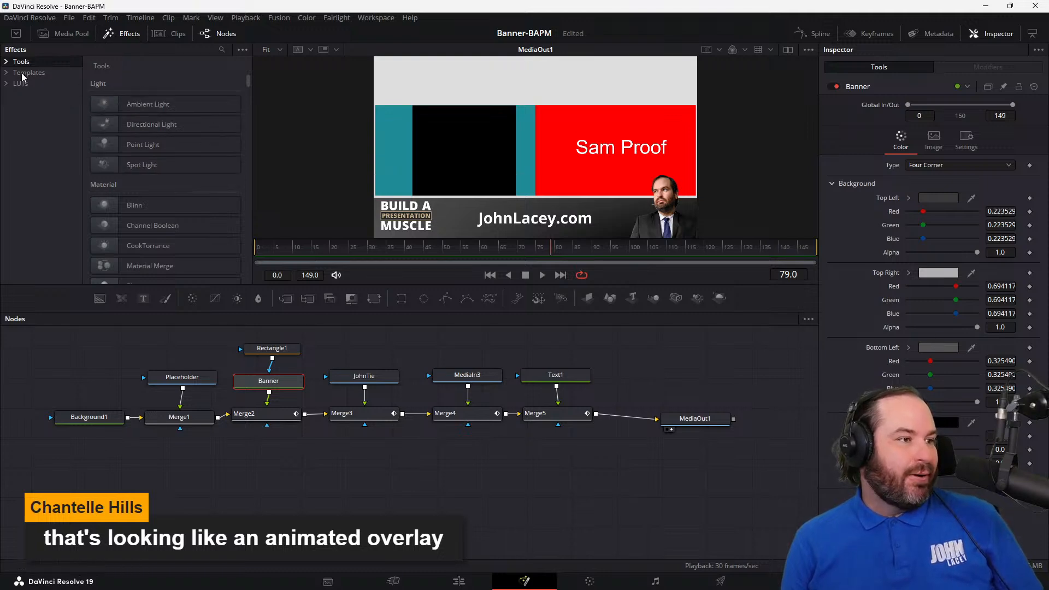
pyautogui.click(6, 62)
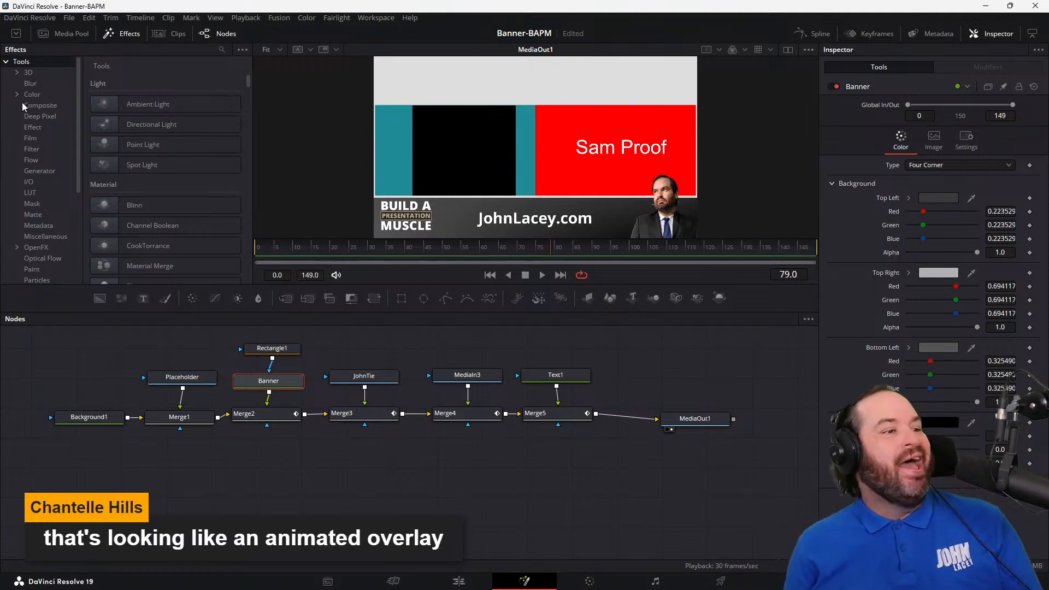
pyautogui.scroll(-3, 193, 242)
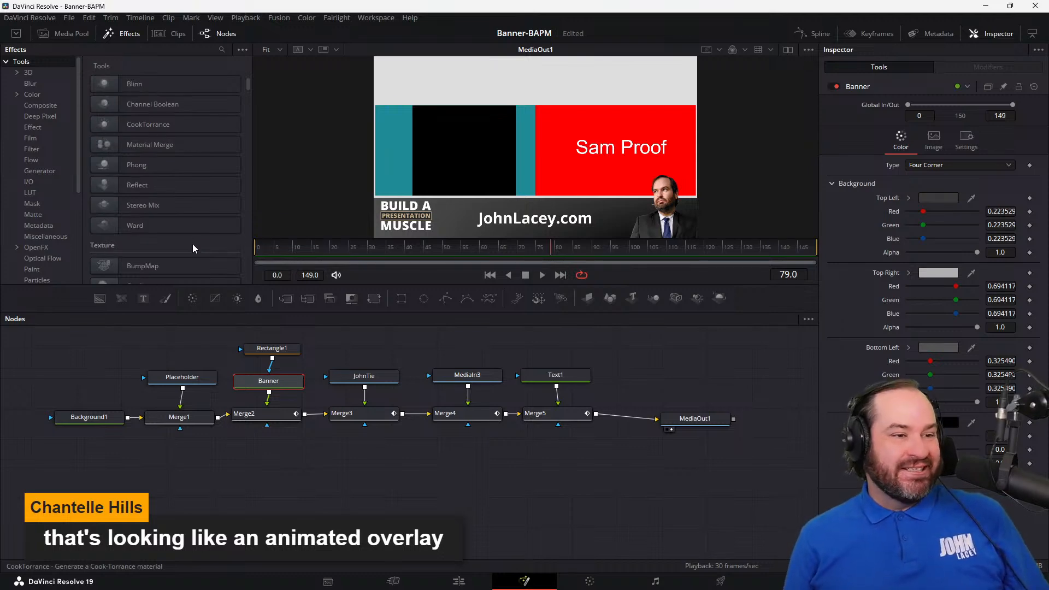
pyautogui.scroll(-3, 195, 236)
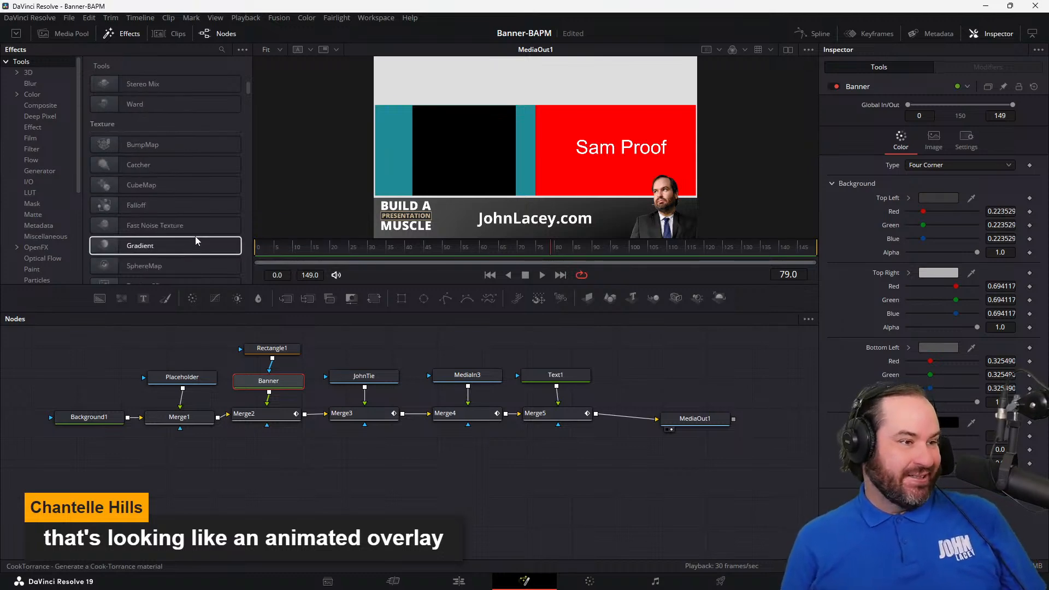
pyautogui.scroll(-5, 195, 235)
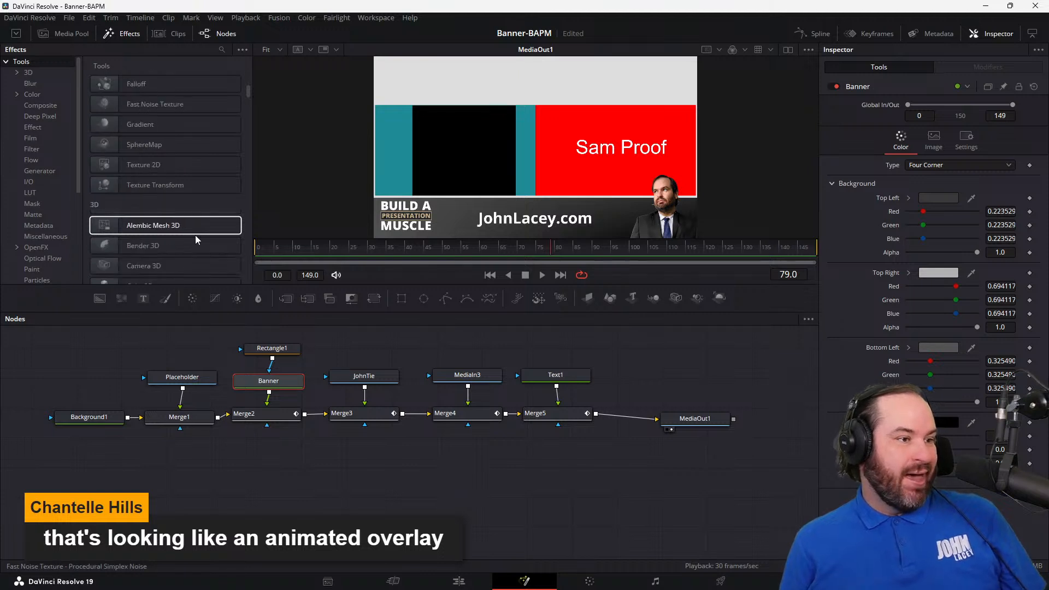
pyautogui.scroll(-6, 196, 236)
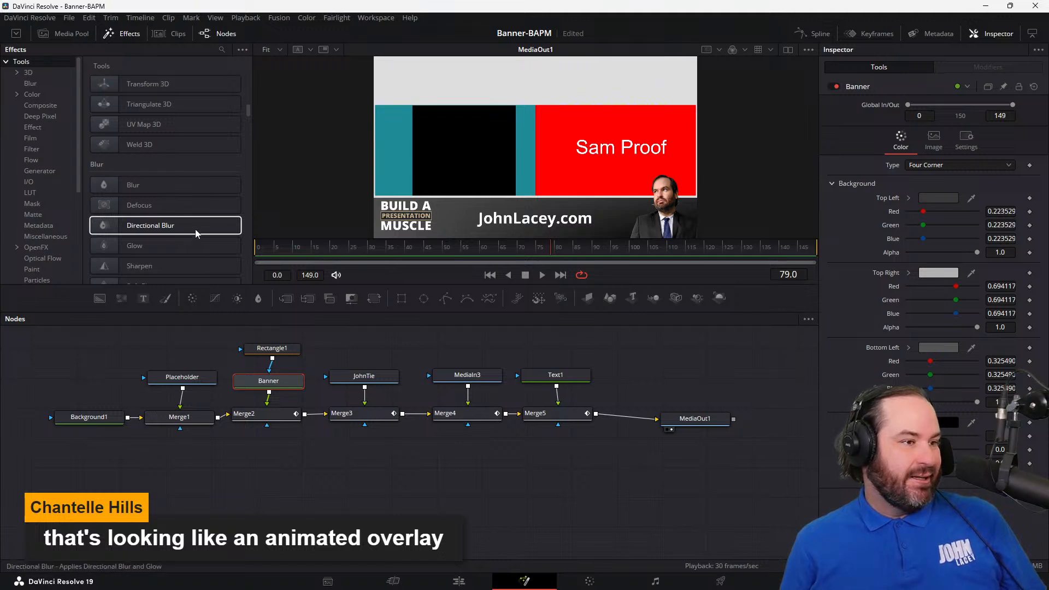
pyautogui.scroll(-6, 198, 201)
pyautogui.scroll(3, 189, 169)
pyautogui.moveTo(184, 135); pyautogui.dragTo(199, 166)
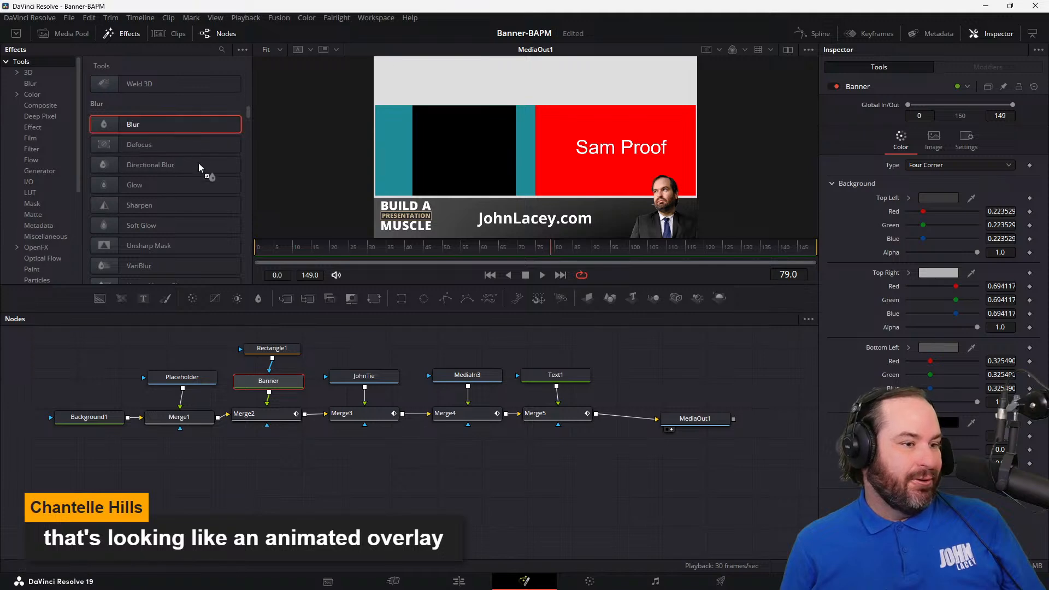
pyautogui.moveTo(207, 204); pyautogui.dragTo(224, 394)
pyautogui.moveTo(224, 393); pyautogui.dragTo(343, 345)
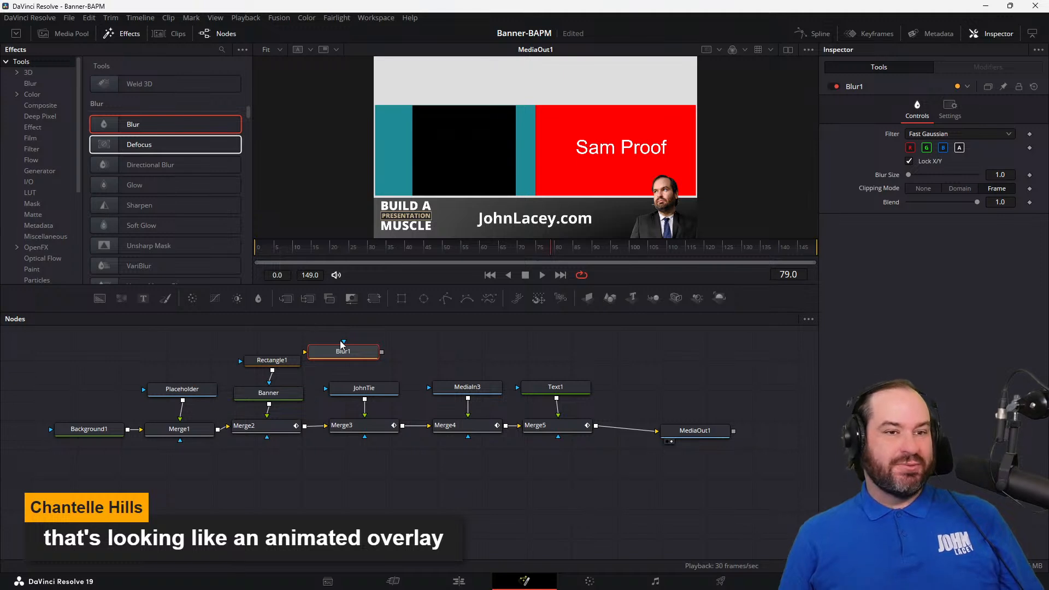
# Step: Move Rectangle1 and Banner upward and wire the Blur1 node between Banner and Merge2's foreground input
pyautogui.moveTo(284, 363); pyautogui.dragTo(282, 343)
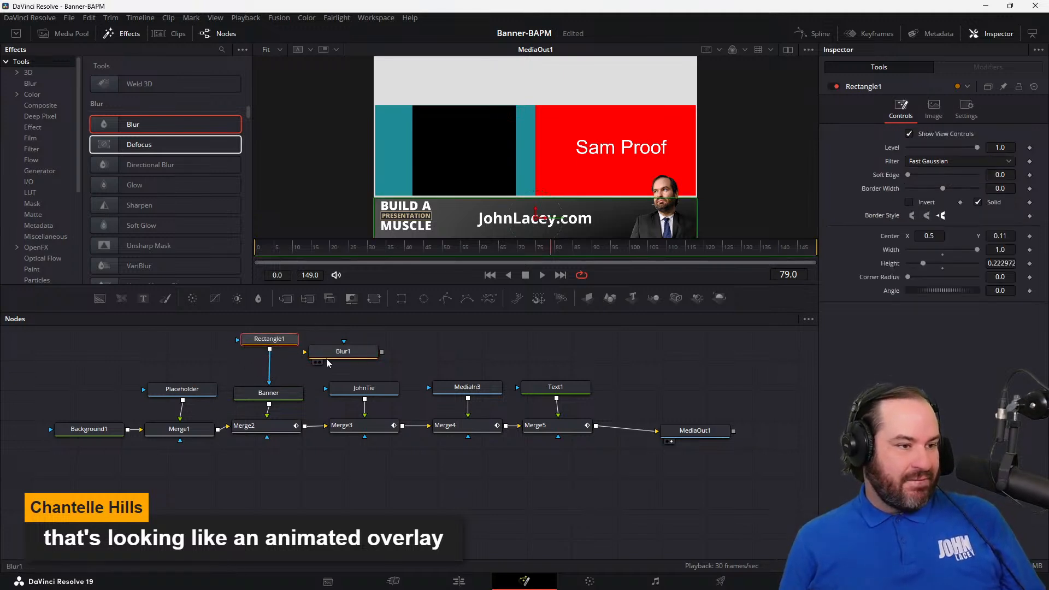
pyautogui.moveTo(295, 400); pyautogui.dragTo(269, 421)
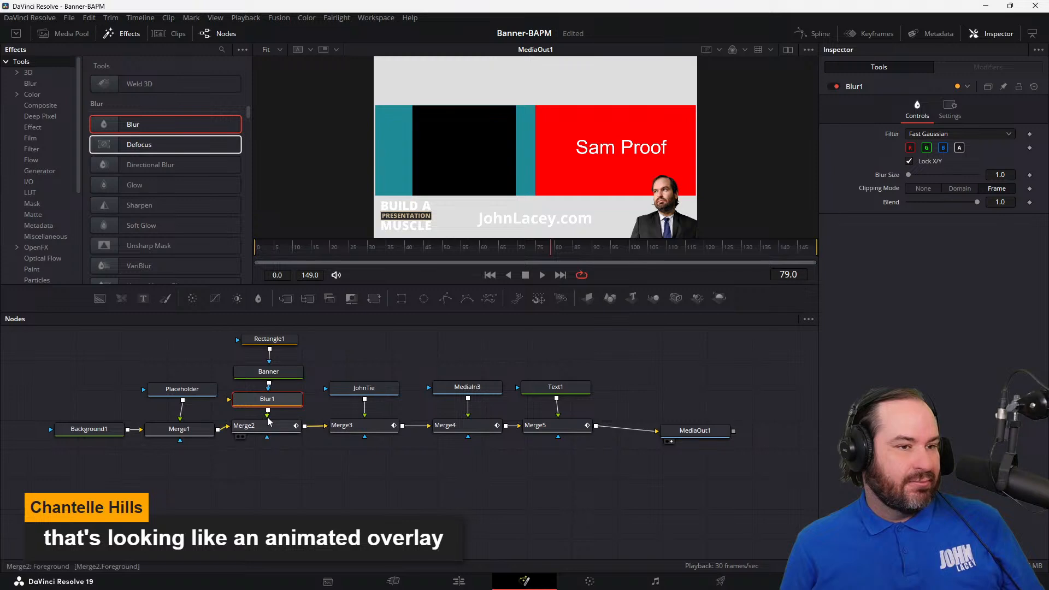
# Step: Disconnect Blur1, pull it out beside Banner, and reinsert it on the connection between Banner and Merge2
pyautogui.click(271, 418)
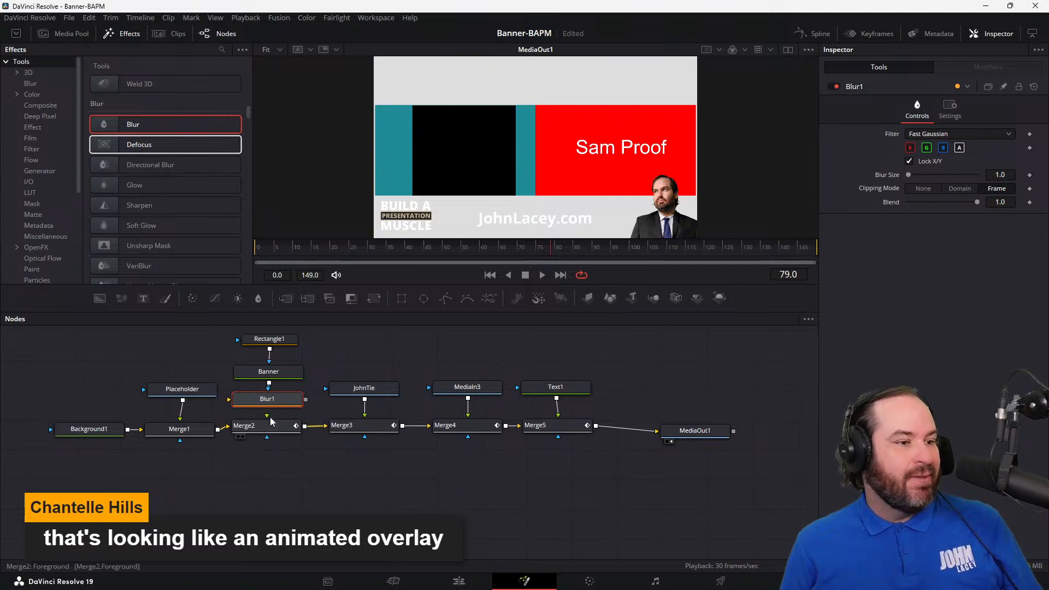
pyautogui.moveTo(268, 400); pyautogui.dragTo(344, 353)
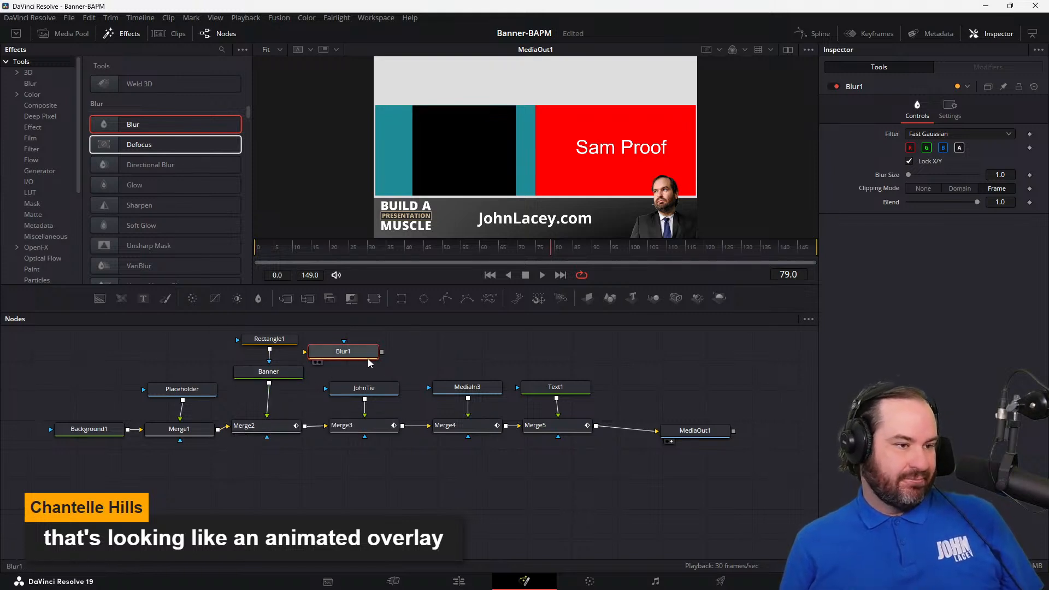
pyautogui.moveTo(359, 360); pyautogui.dragTo(285, 400)
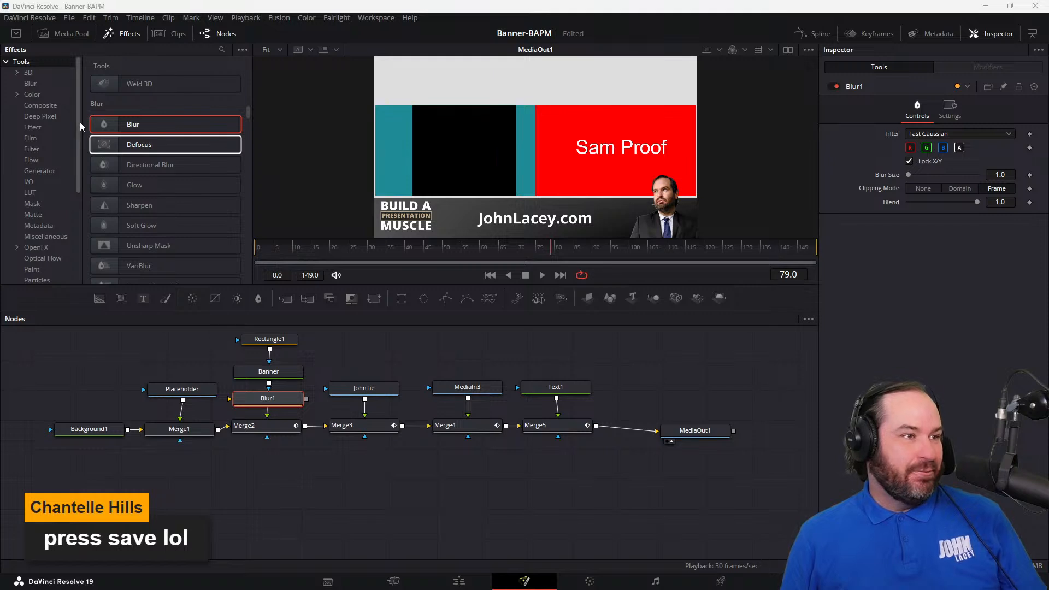
# Step: Save the Banner-BAPM project
pyautogui.click(69, 18)
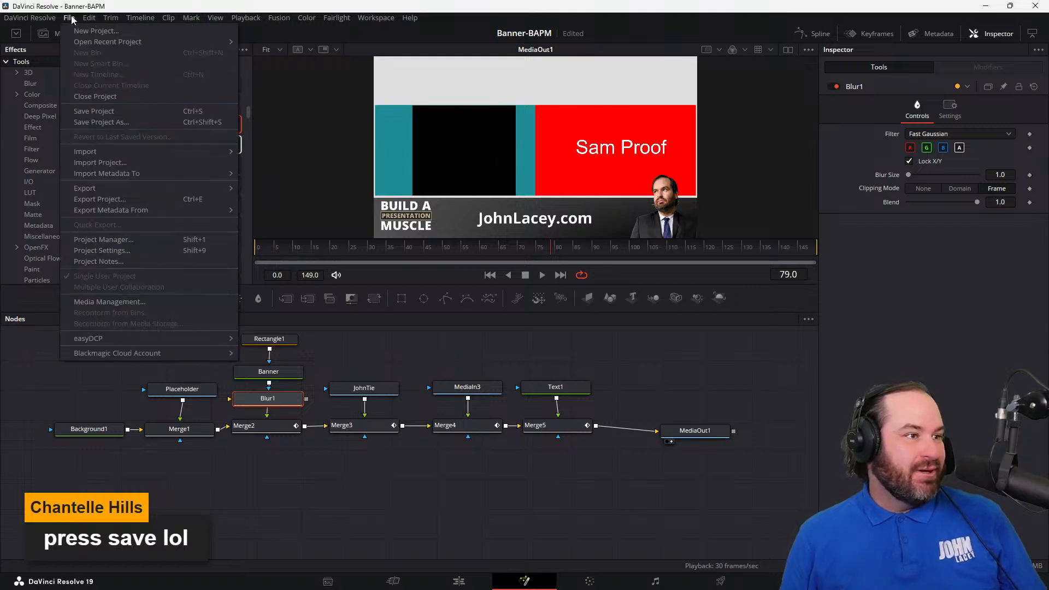
pyautogui.click(108, 115)
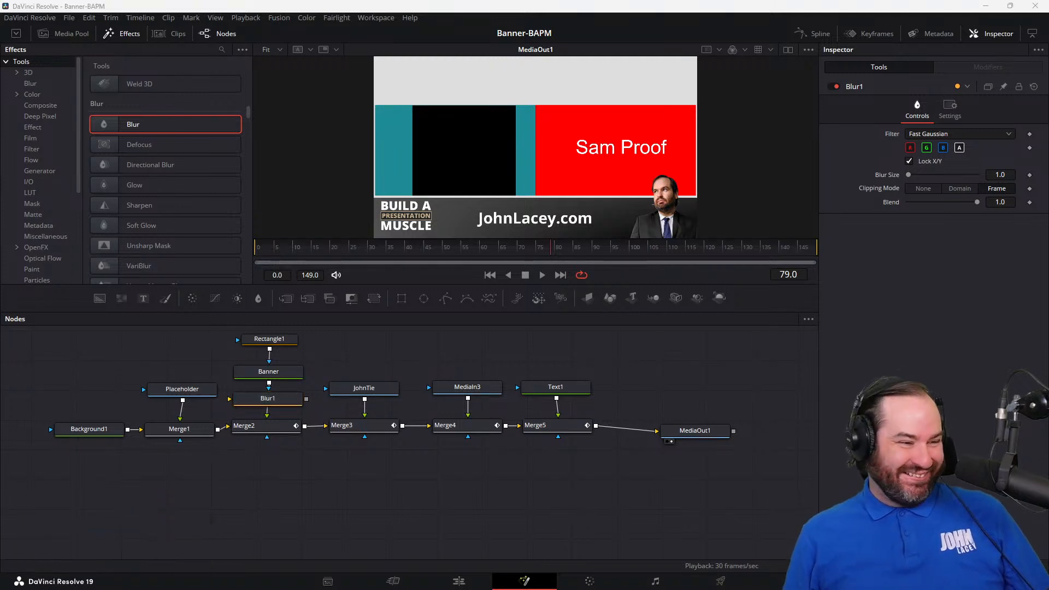
# Step: Try rewiring Banner through Blur1's main input and on to Merge2, and undo the connections back to the detached Blur1
pyautogui.moveTo(256, 400); pyautogui.dragTo(357, 352)
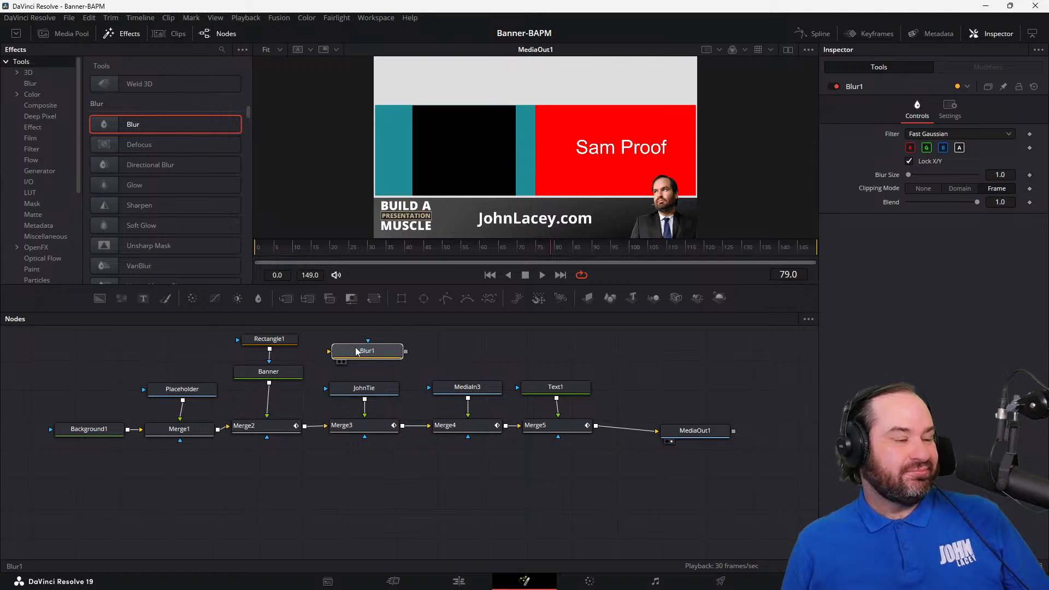
pyautogui.moveTo(272, 410)
pyautogui.mouseDown()
pyautogui.moveTo(331, 353)
pyautogui.moveTo(362, 358)
pyautogui.moveTo(301, 404)
pyautogui.moveTo(310, 413)
pyautogui.moveTo(263, 420)
pyautogui.mouseUp()
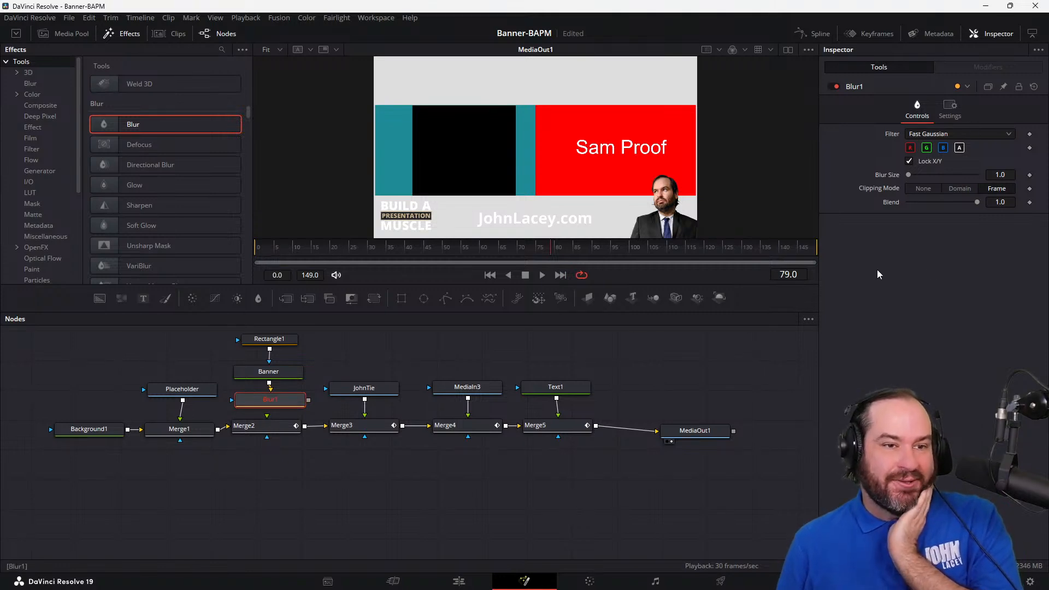
pyautogui.moveTo(308, 401); pyautogui.dragTo(269, 435)
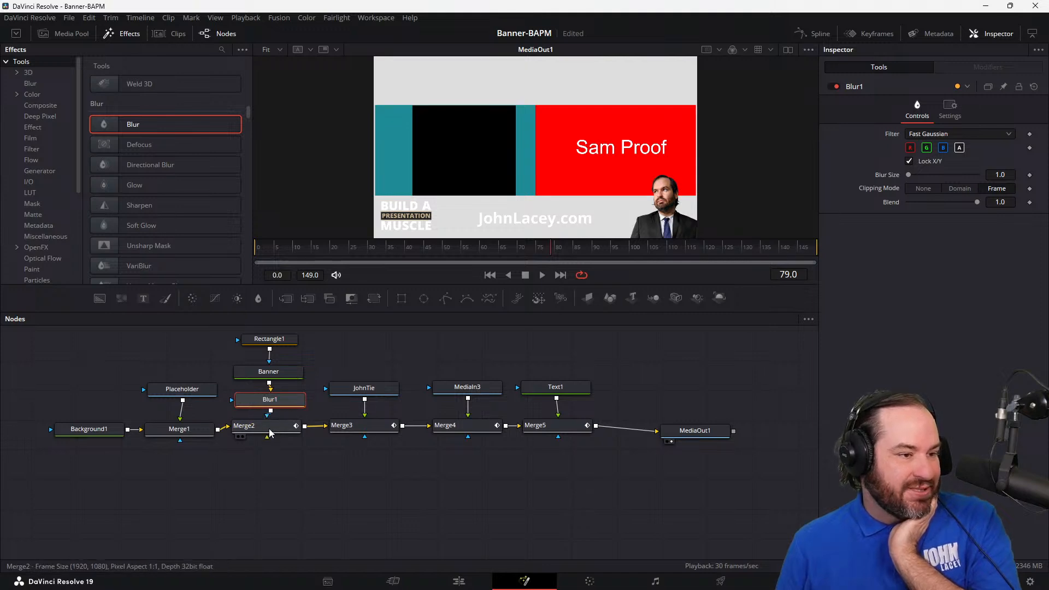
pyautogui.click(268, 430)
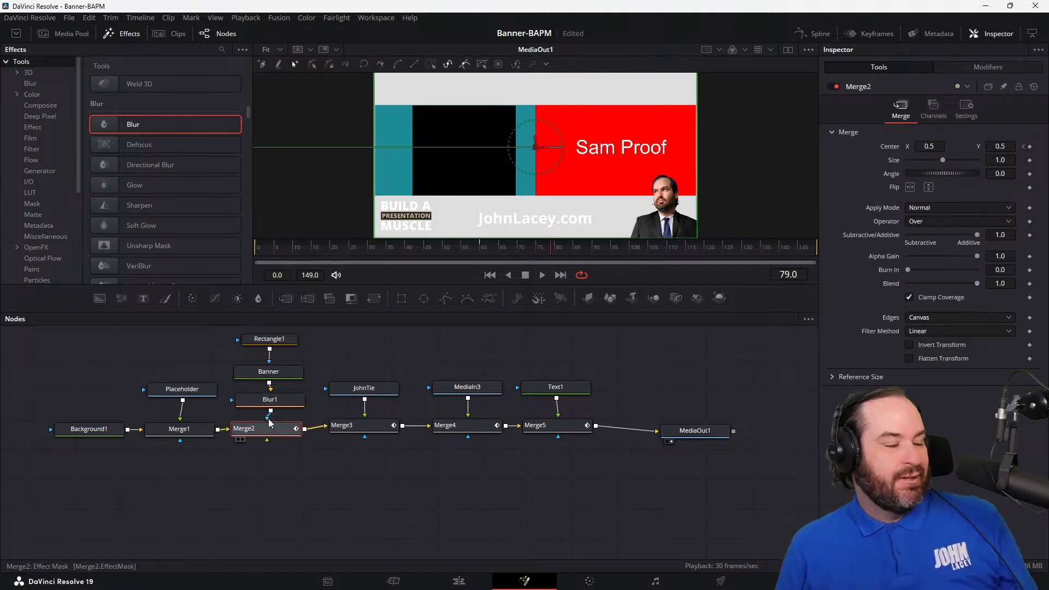
pyautogui.hotkey('ctrl', 'z')
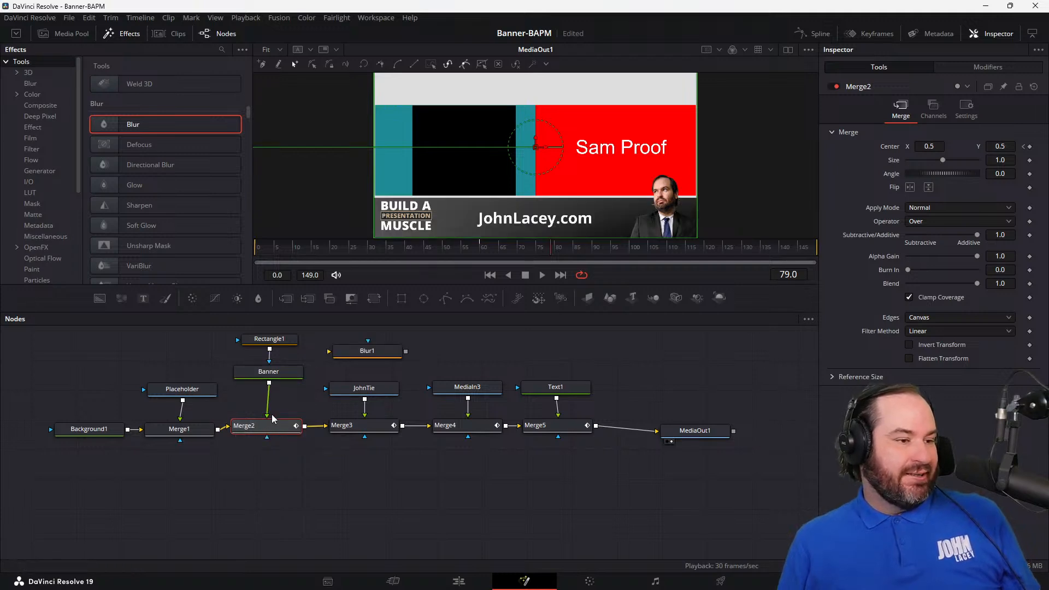
# Step: Insert Blur1 on the connection between Banner and Merge2 and try a Blur Size of 0.0
pyautogui.moveTo(361, 354); pyautogui.dragTo(272, 424)
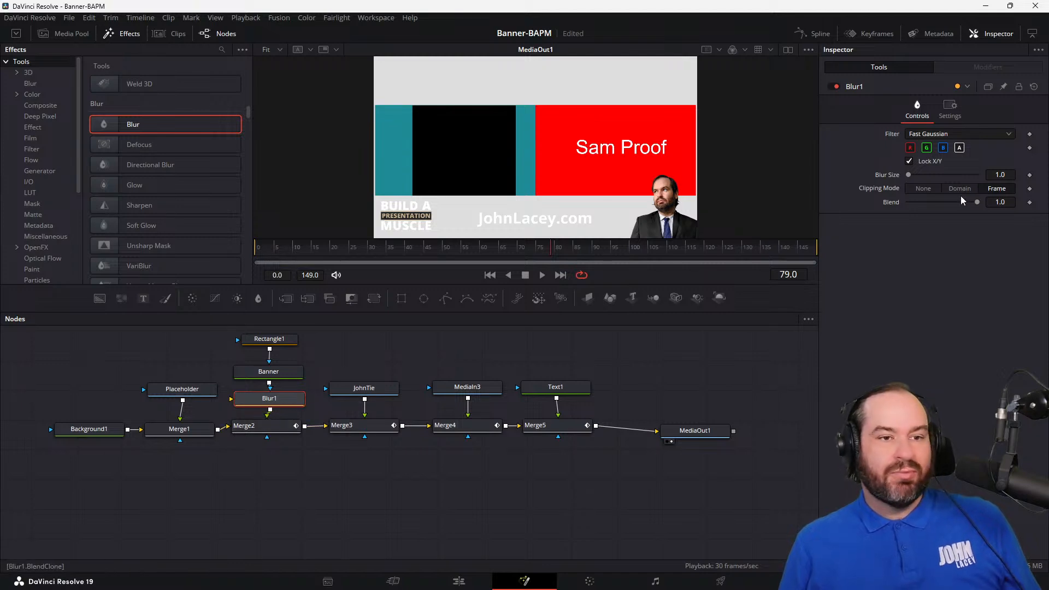
pyautogui.click(1006, 174)
pyautogui.write('0.8')
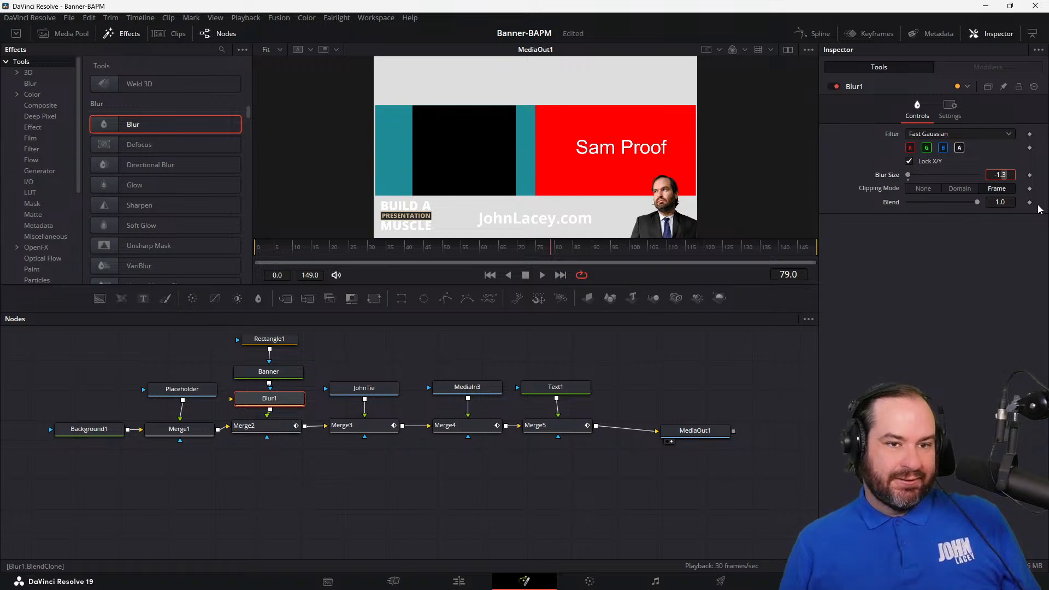
pyautogui.press('Down')
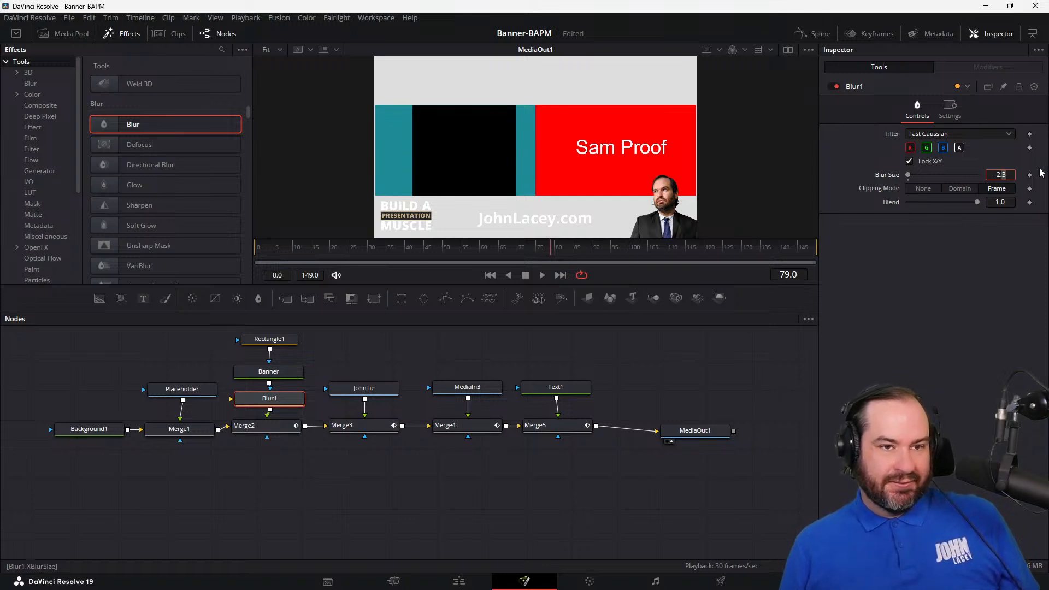
pyautogui.click(1010, 136)
pyautogui.click(999, 271)
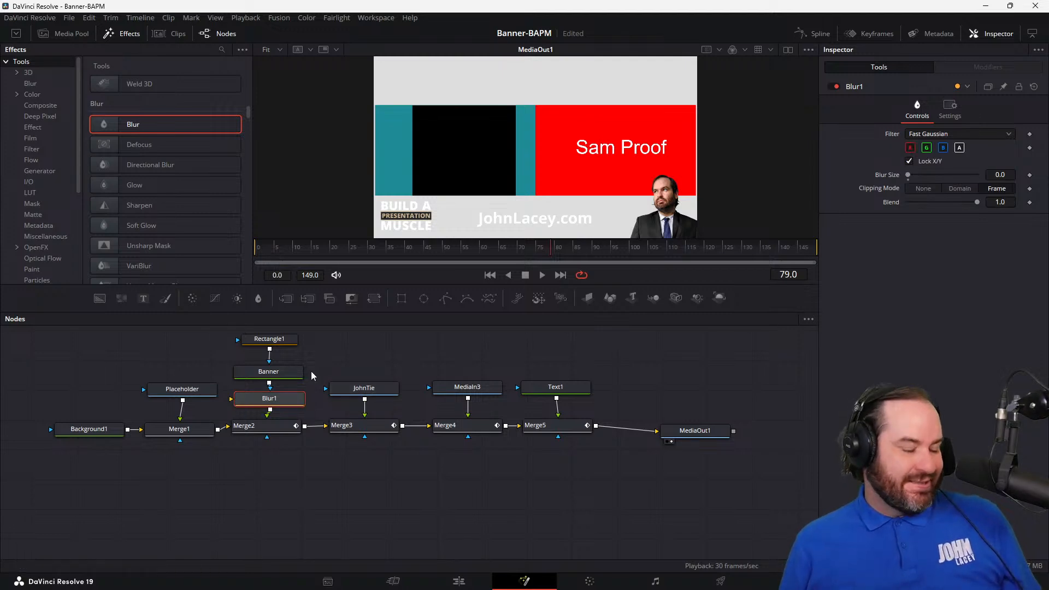
# Step: Undo the Blur Size change and delete the Blur1 node from the Banner branch
pyautogui.hotkey('ctrl', 'z')
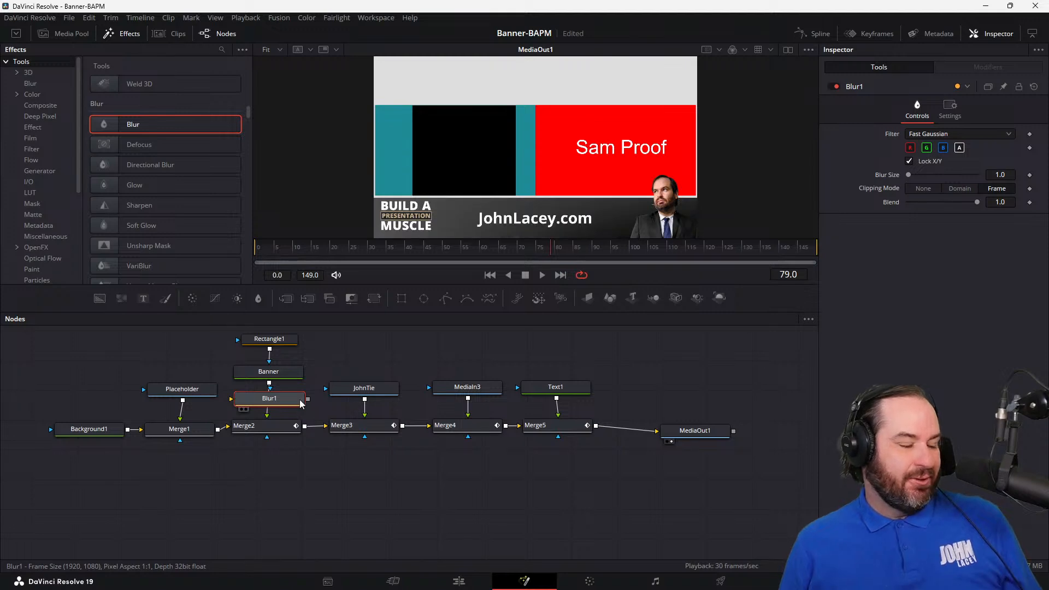
pyautogui.press('Delete')
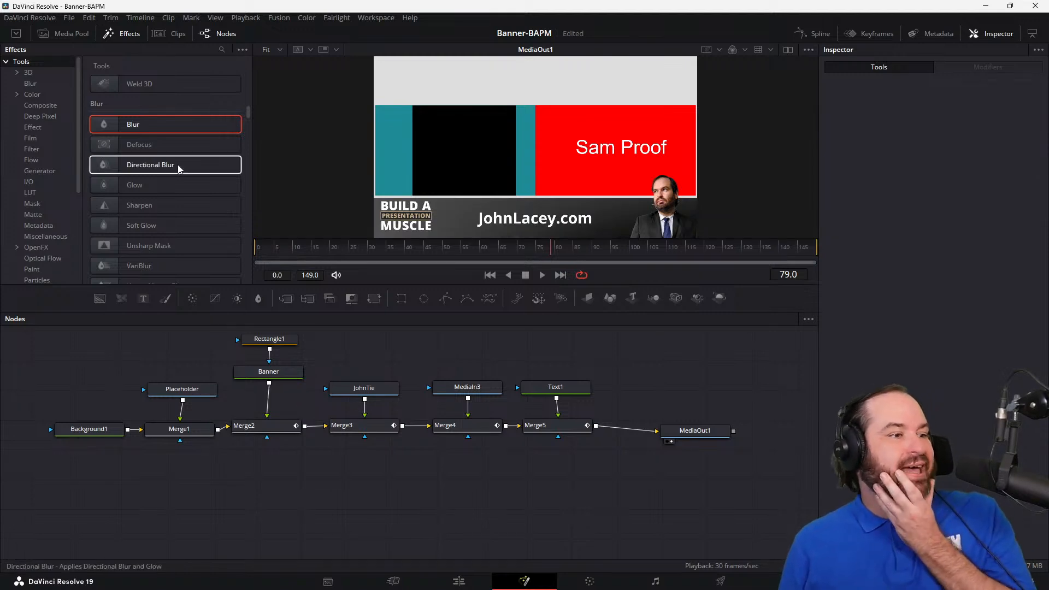
# Step: Find the Shadow tool in the effects library and add it as a separate node beside Text1
pyautogui.scroll(-5, 180, 168)
pyautogui.scroll(-8, 182, 169)
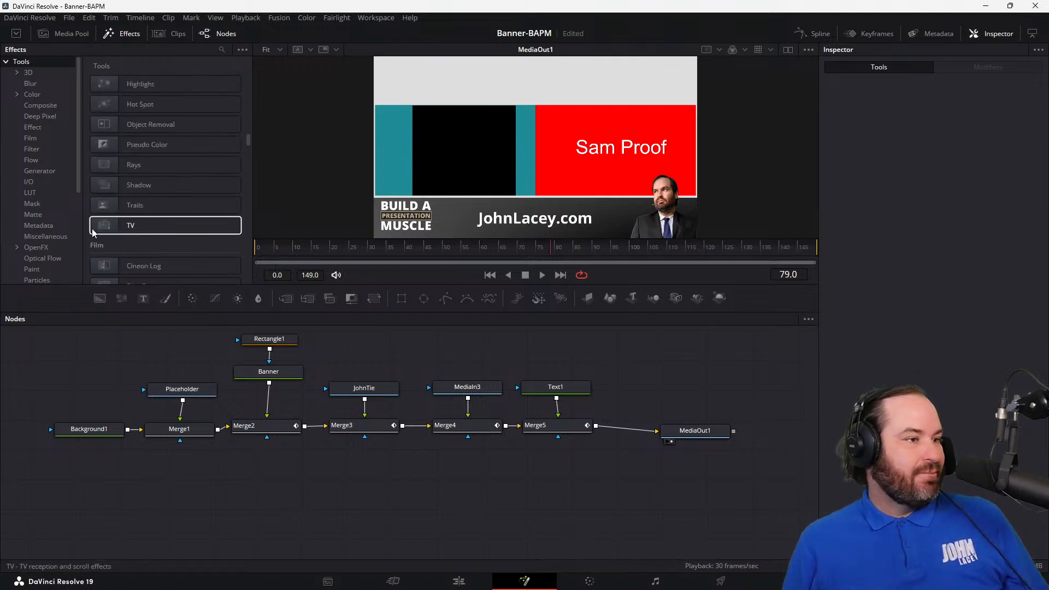
pyautogui.scroll(-4, 61, 216)
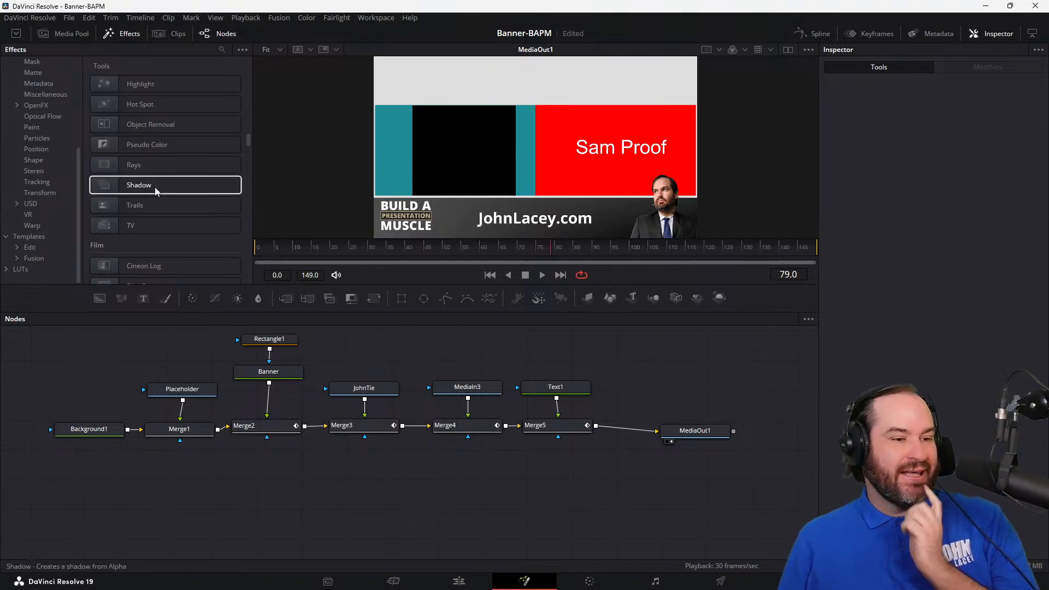
pyautogui.moveTo(156, 190); pyautogui.dragTo(634, 390)
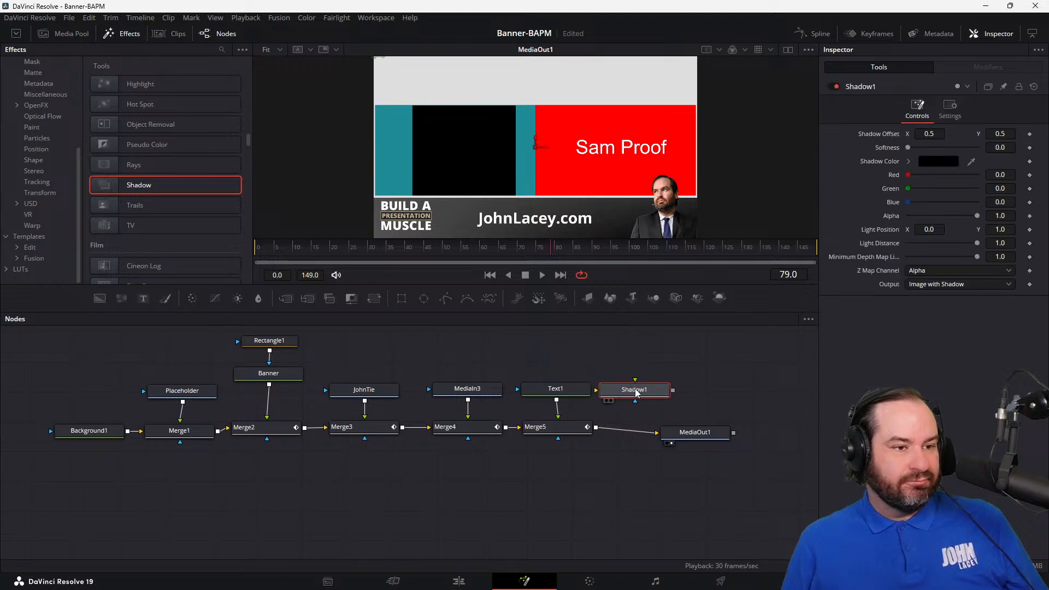
# Step: Move Text1 upward and try to insert Shadow1 on the connection between Text1 and Merge5
pyautogui.moveTo(563, 391); pyautogui.dragTo(563, 362)
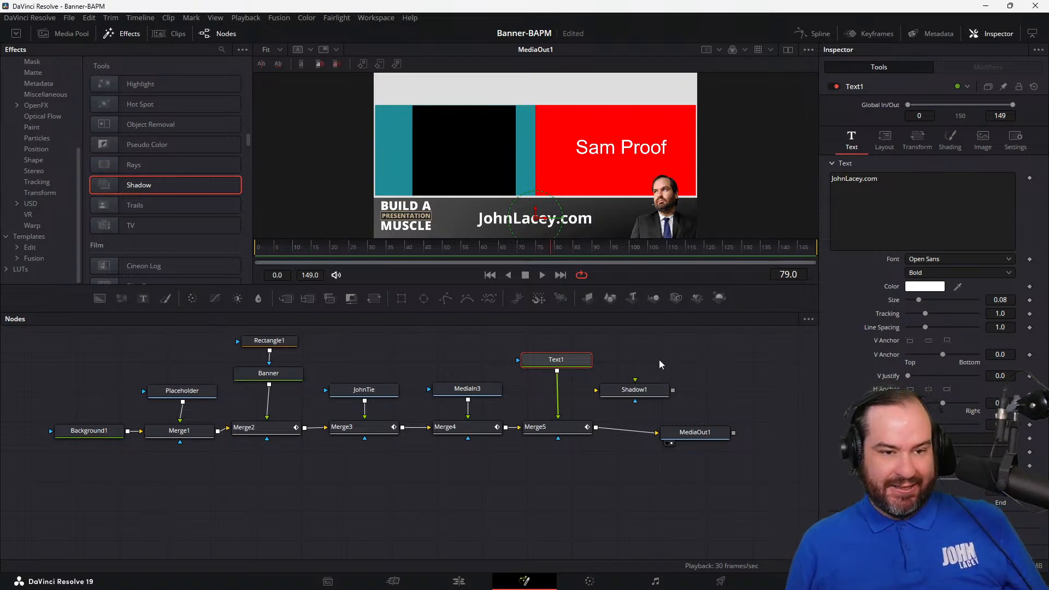
pyautogui.moveTo(570, 361); pyautogui.dragTo(571, 346)
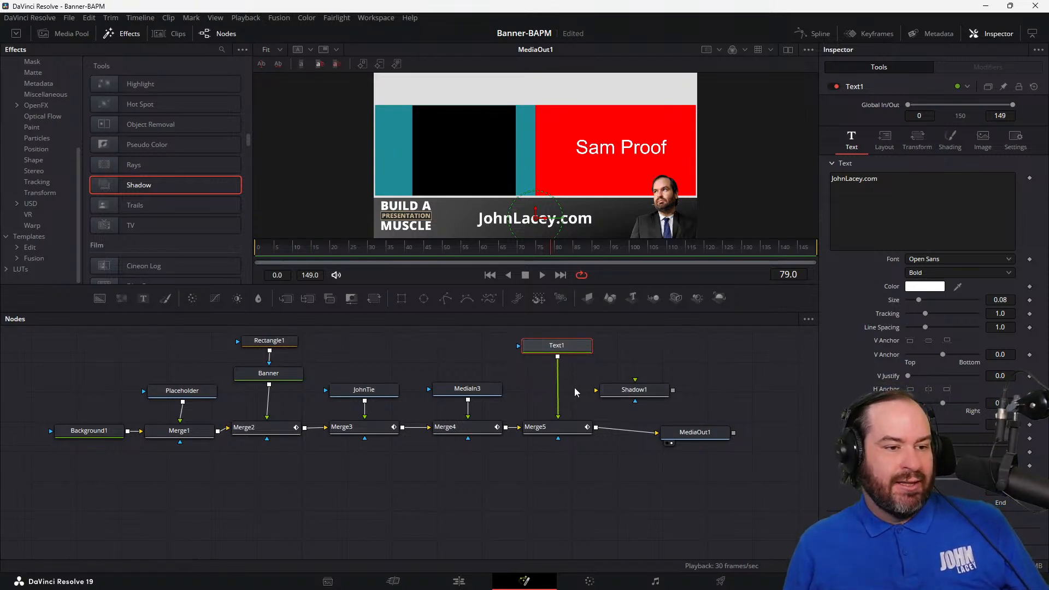
pyautogui.moveTo(563, 420); pyautogui.dragTo(588, 391)
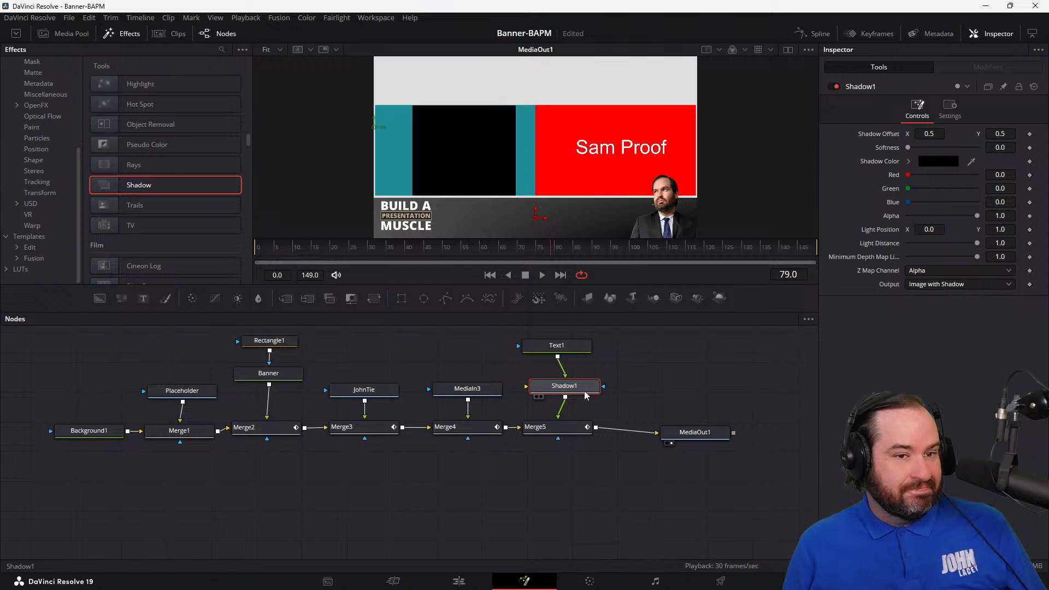
# Step: Undo the Shadow1 insertion and the adding of the Shadow1 node
pyautogui.hotkey('ctrl', 'z')
pyautogui.hotkey('ctrl', 'z')
pyautogui.hotkey('ctrl', 'z')
pyautogui.hotkey('ctrl', 'z')
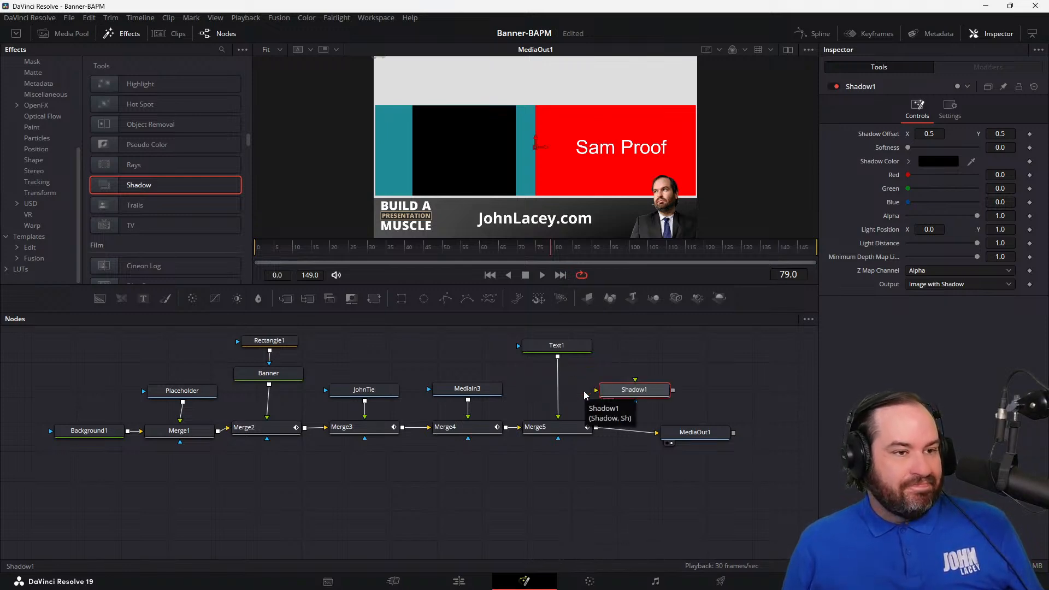
pyautogui.hotkey('ctrl', 'z')
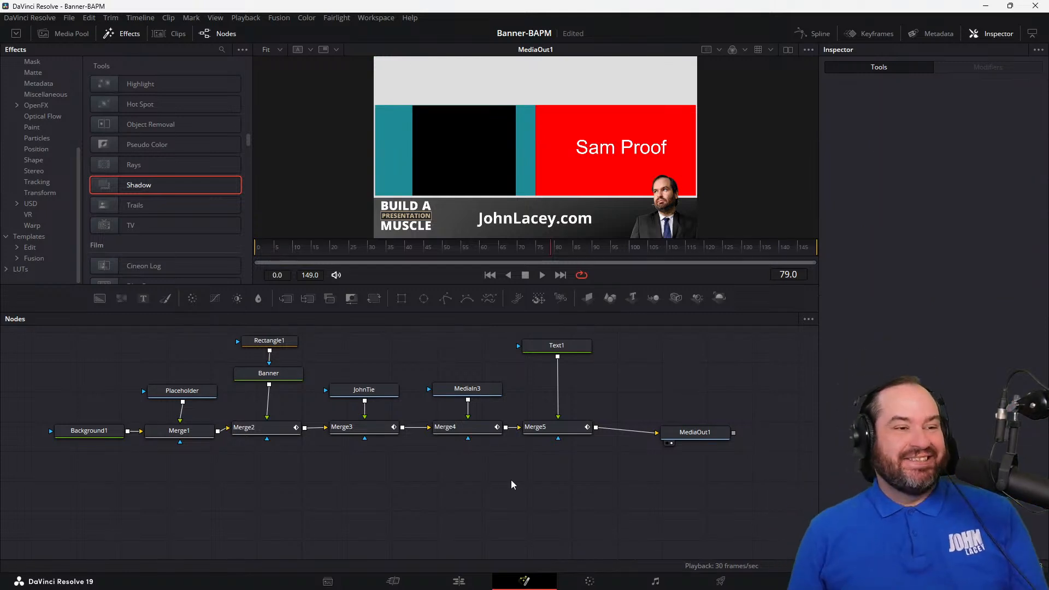
# Step: Save the project and move Text1 back down closer to Merge5
pyautogui.hotkey('ctrl', 's')
pyautogui.moveTo(578, 345); pyautogui.dragTo(582, 371)
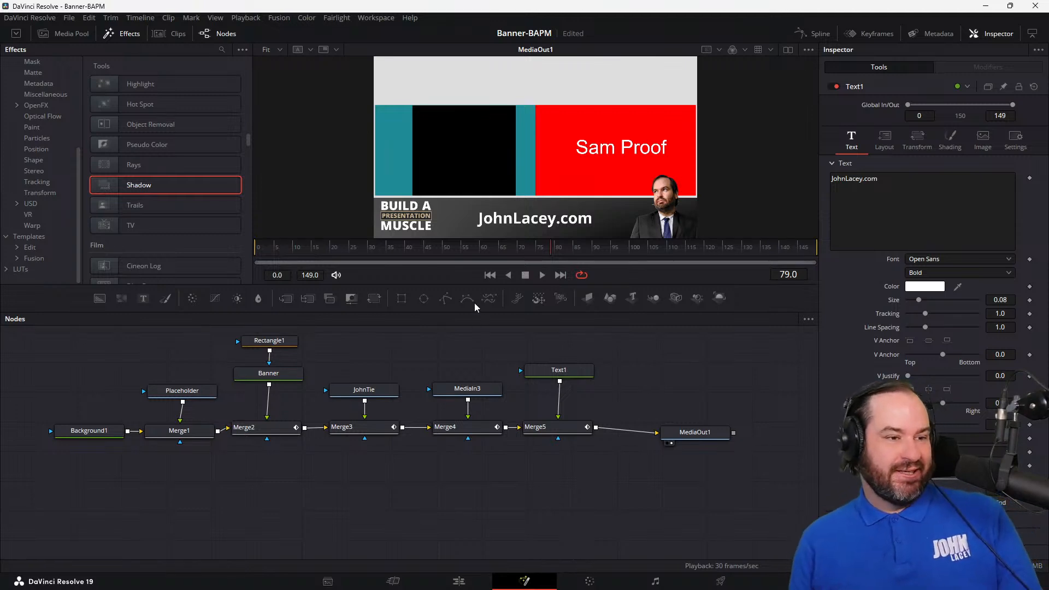
# Step: Play the banner animation from the first frame to check it
pyautogui.click(491, 276)
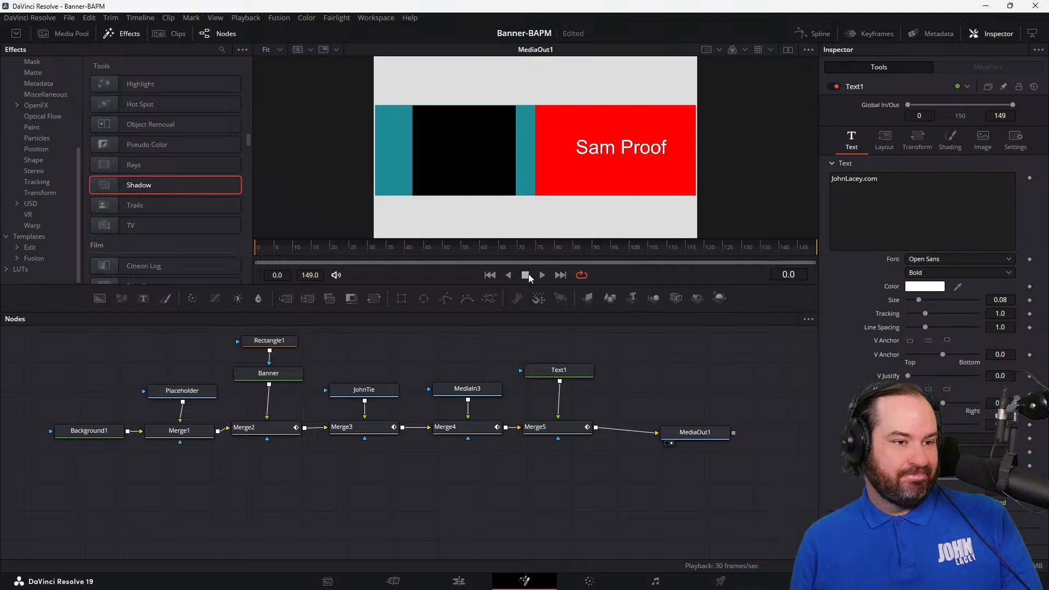
pyautogui.click(543, 275)
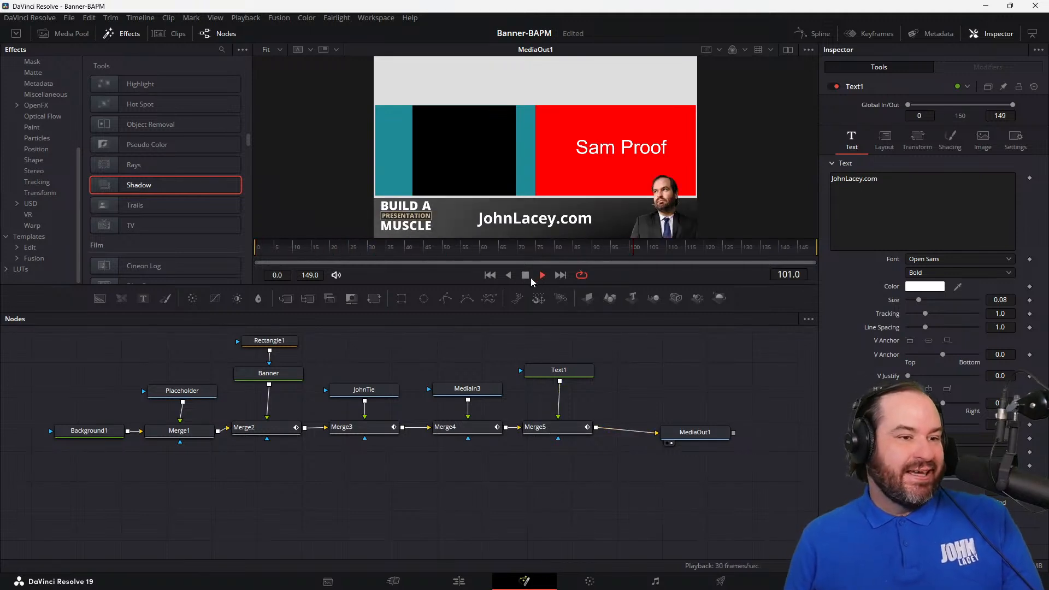
# Step: Delete the Placeholder node feeding Merge1 so the banner sits on a transparent background
pyautogui.click(166, 396)
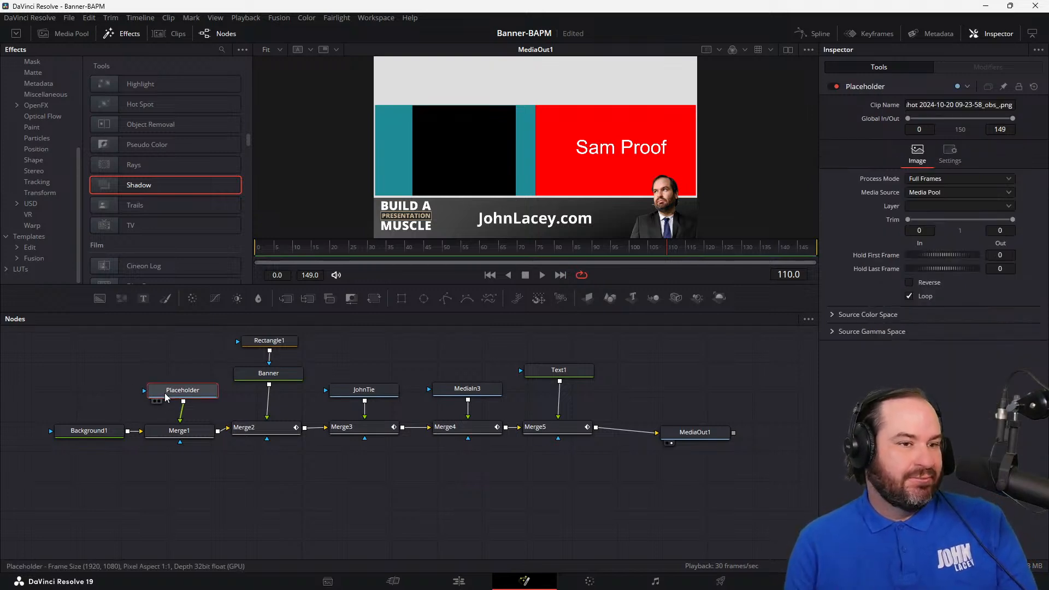
pyautogui.press('Delete')
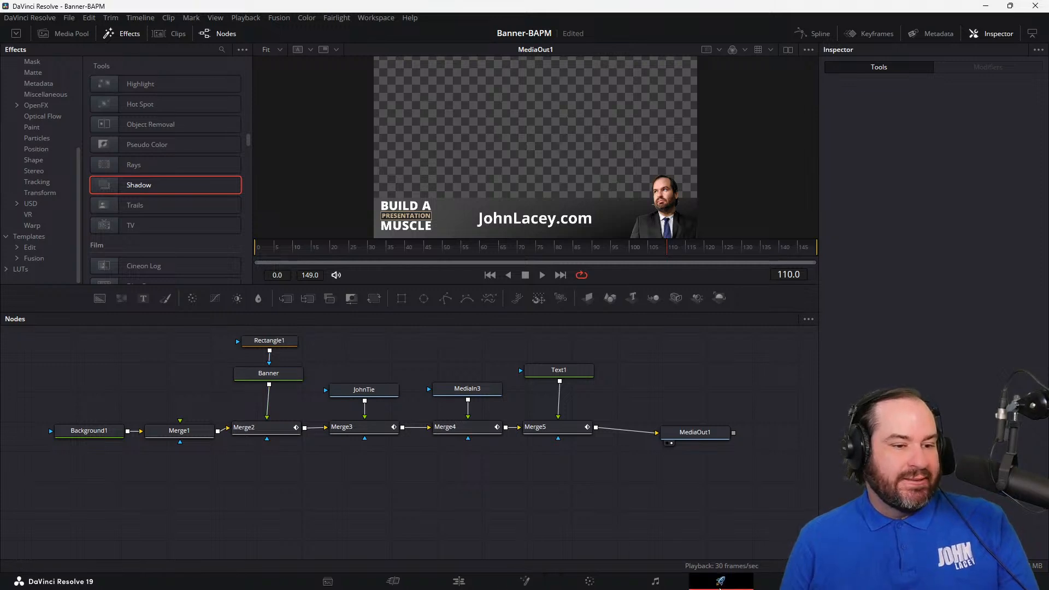
# Step: Go to the Deliver page, name the export baps-animated and set its location to F:\Documents\Banner
pyautogui.click(721, 582)
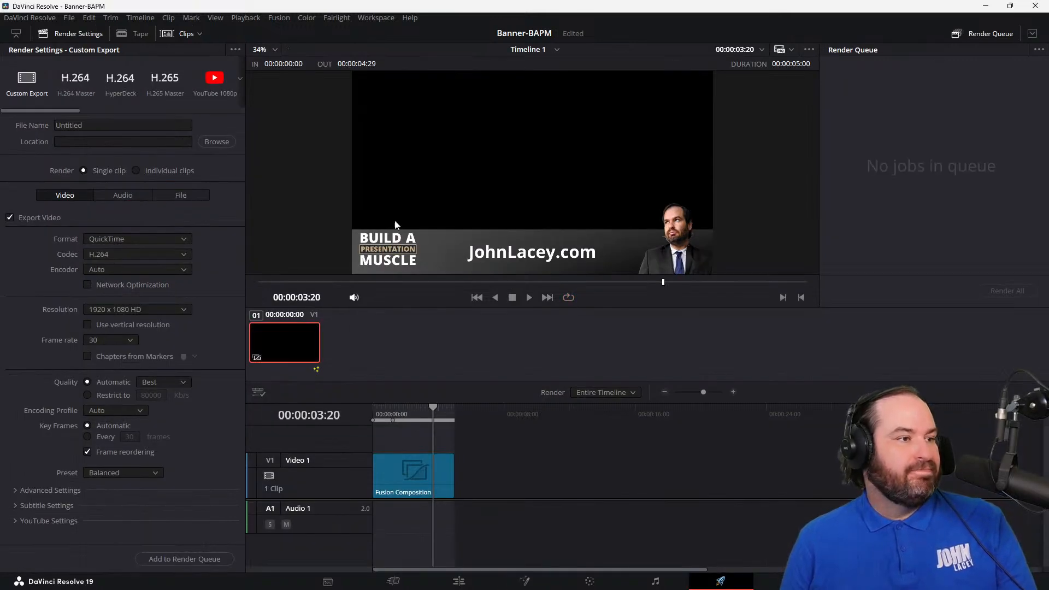
pyautogui.click(156, 124)
pyautogui.doubleClick(156, 122)
pyautogui.write('baps')
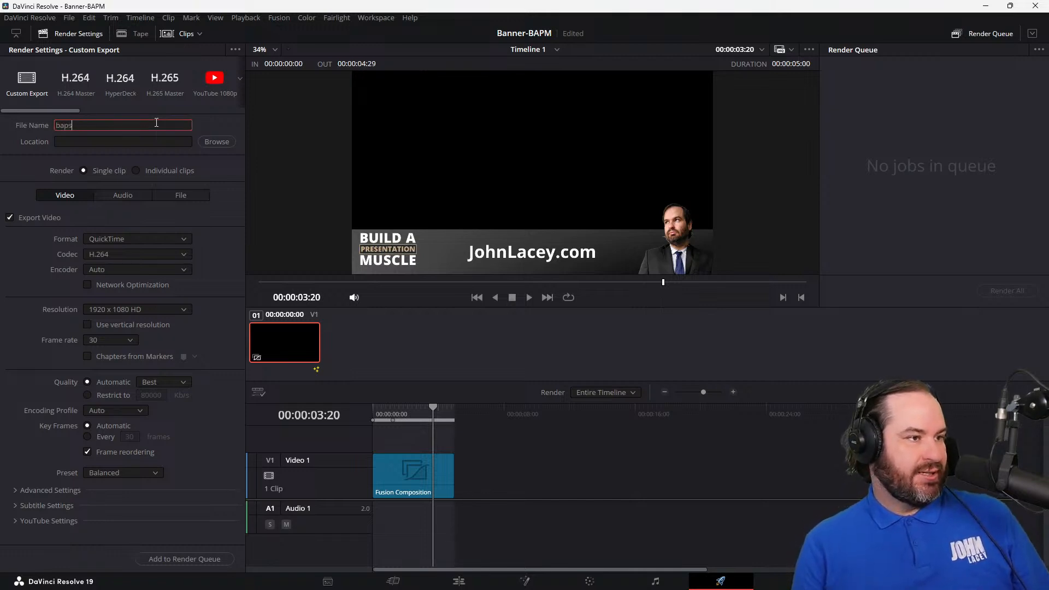
pyautogui.write('-animated')
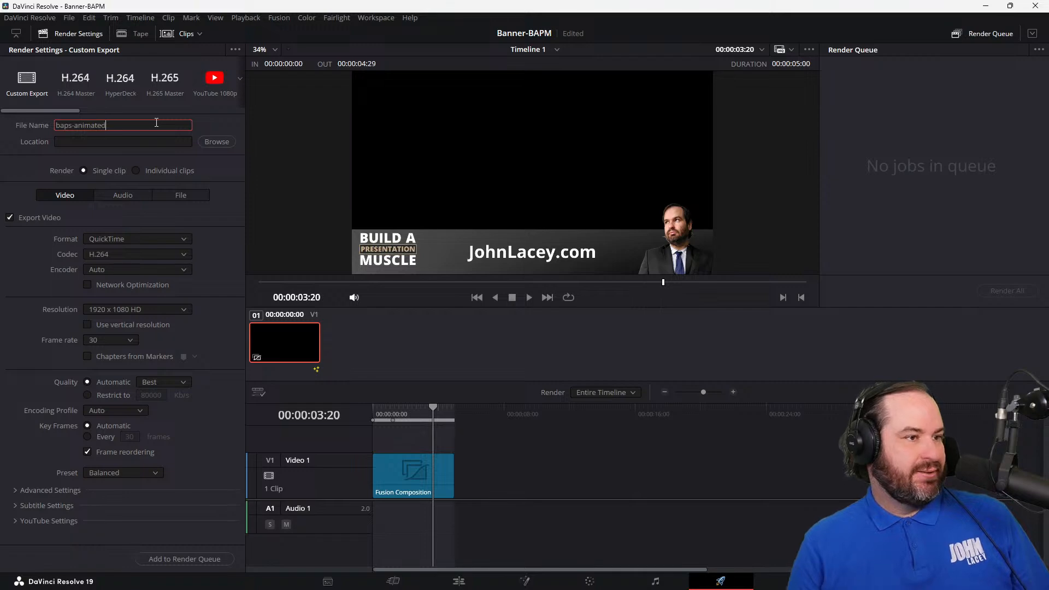
pyautogui.click(229, 143)
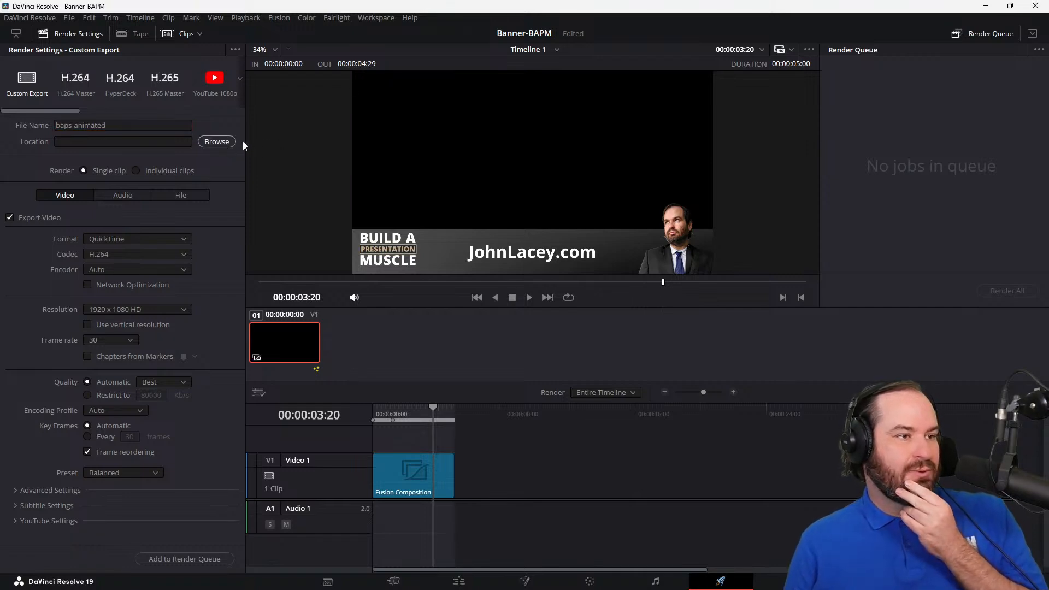
pyautogui.press('Escape')
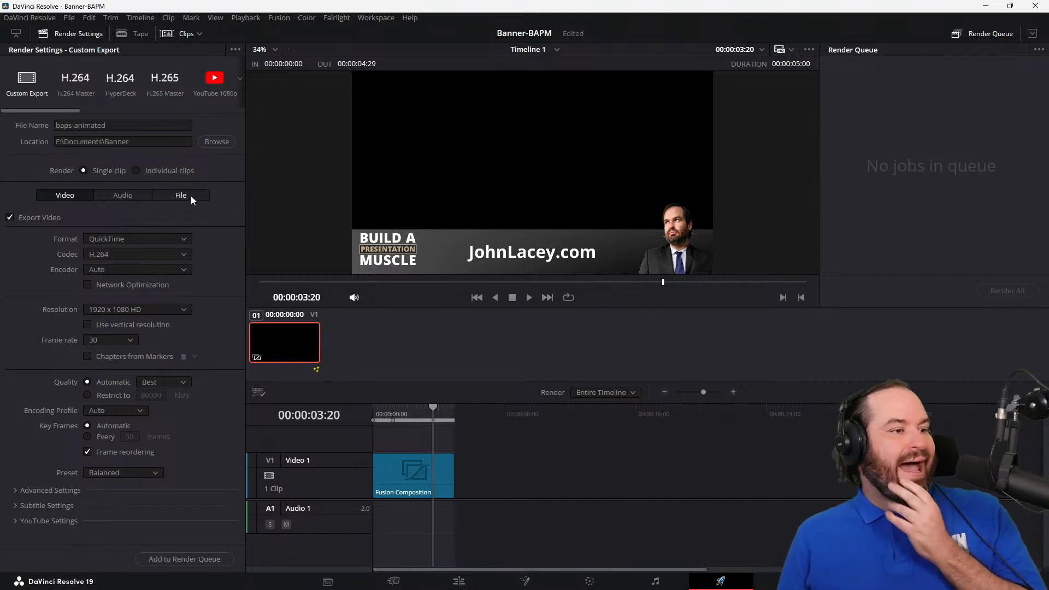
# Step: Choose QuickTime as the export format for the banner video
pyautogui.click(178, 241)
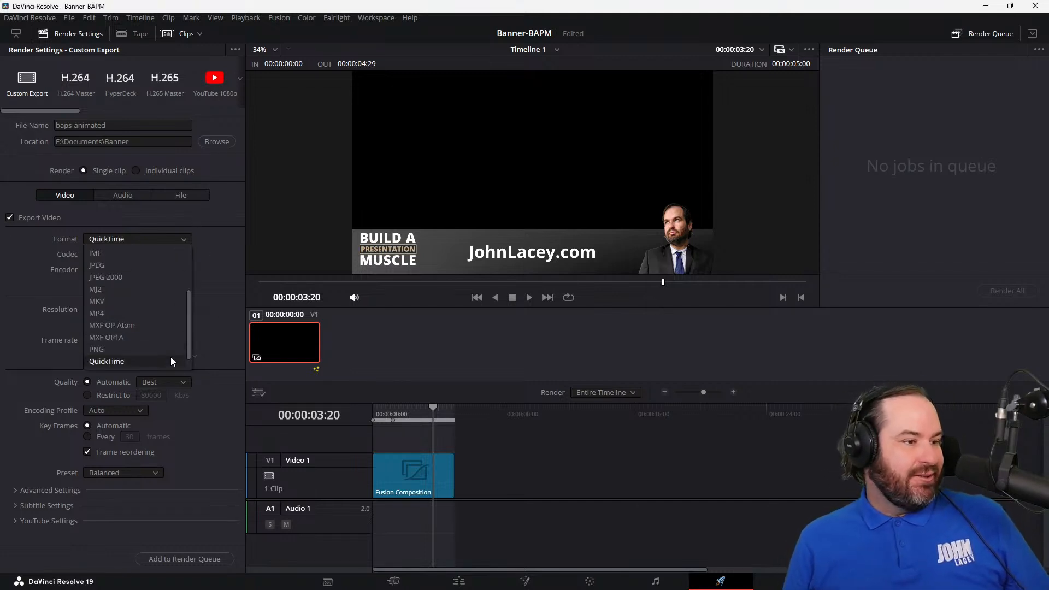
pyautogui.scroll(-1, 170, 356)
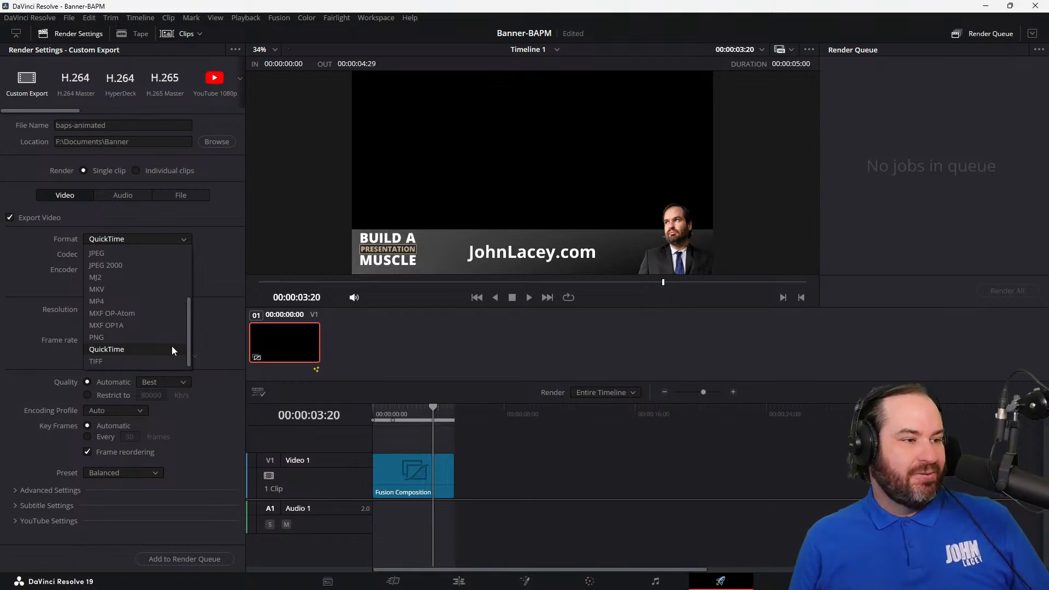
pyautogui.click(172, 348)
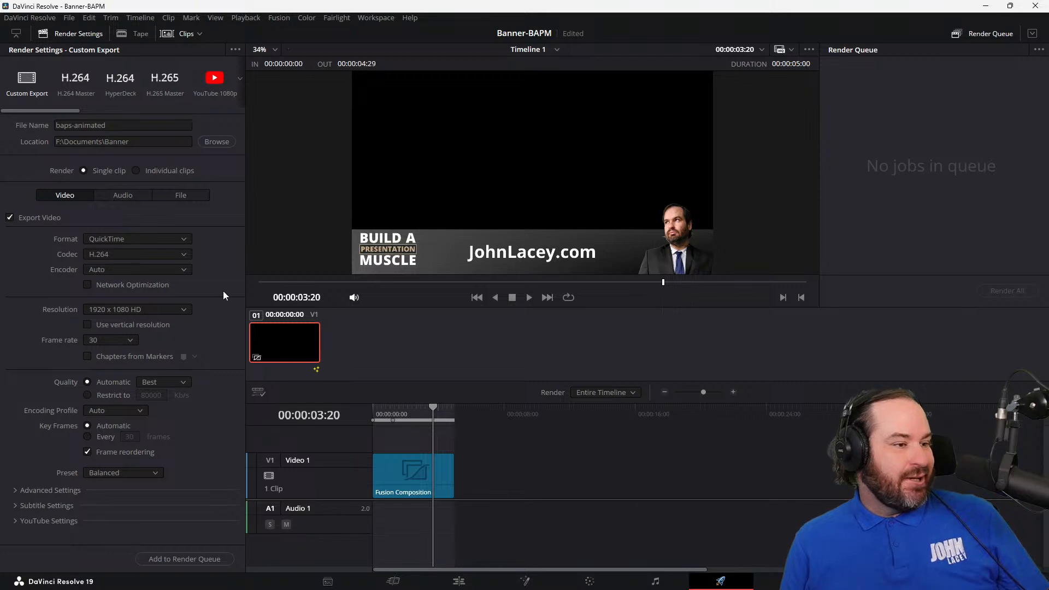
# Step: Examine the advanced and subtitle settings and the format and codec choices for a way to export transparency
pyautogui.click(16, 491)
pyautogui.scroll(-2, 21, 497)
pyautogui.scroll(-5, 21, 496)
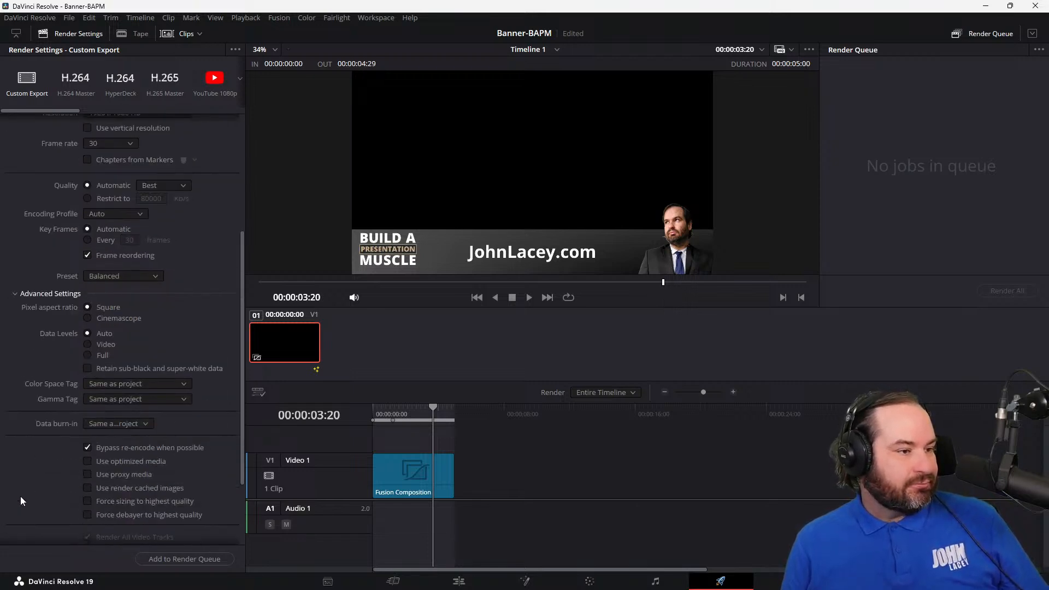
pyautogui.click(16, 521)
pyautogui.scroll(-1, 15, 522)
pyautogui.scroll(6, 14, 523)
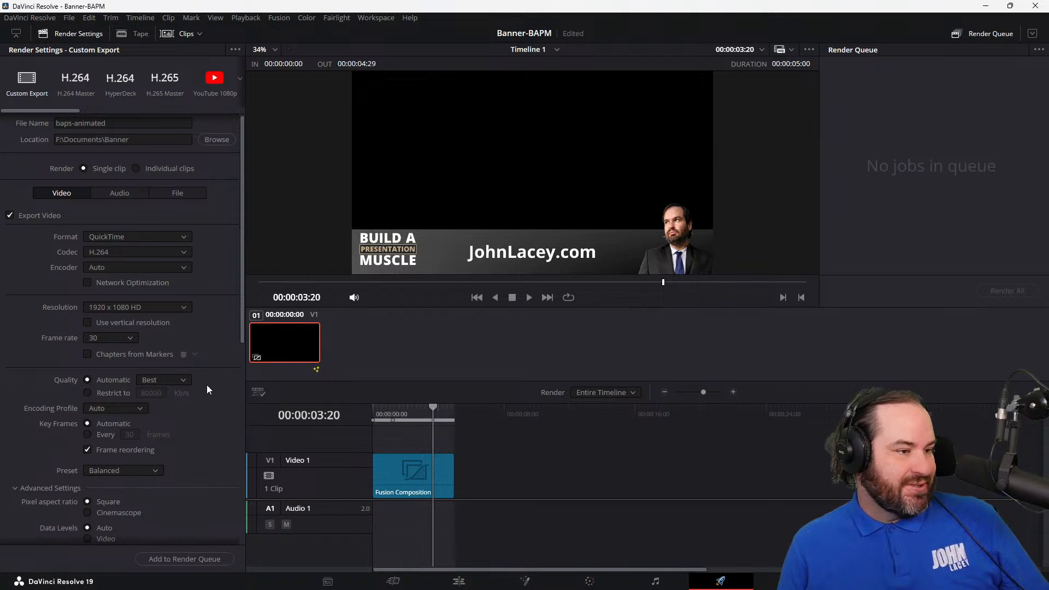
pyautogui.scroll(-1, 215, 422)
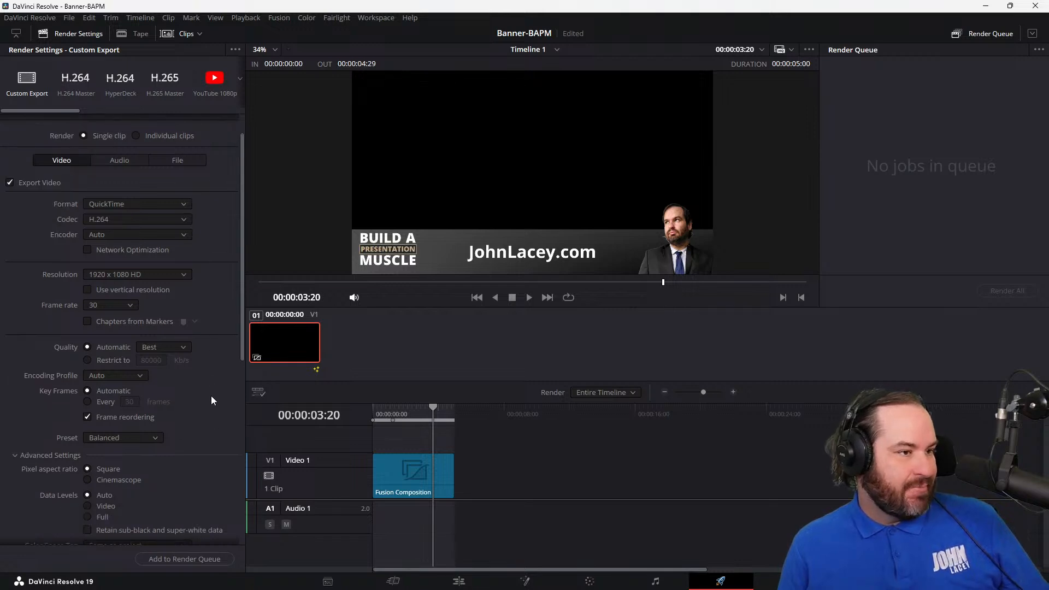
pyautogui.scroll(1, 215, 417)
pyautogui.click(181, 238)
pyautogui.click(181, 238)
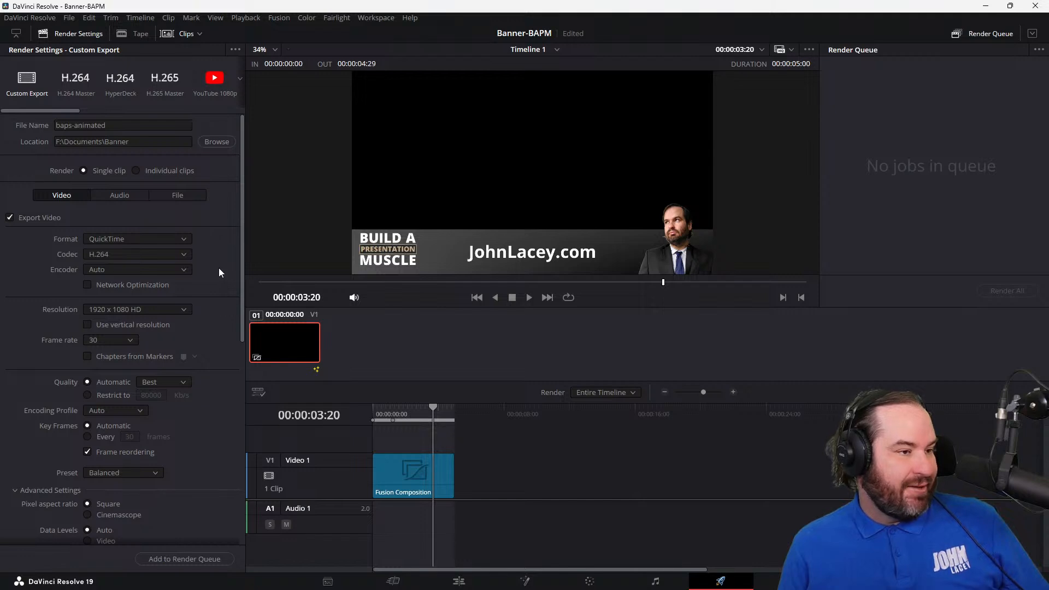
pyautogui.click(181, 255)
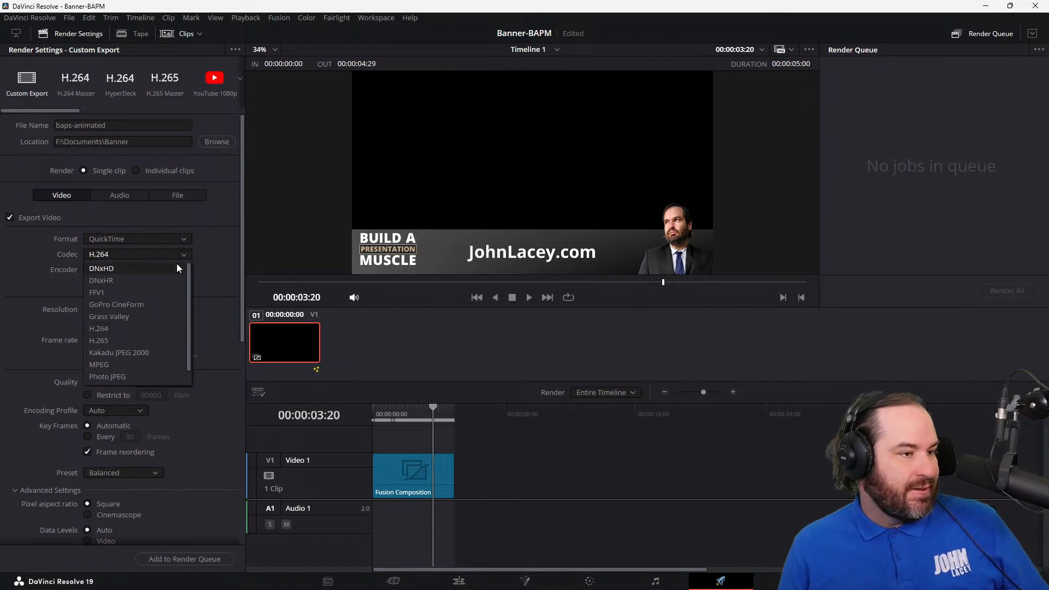
pyautogui.click(206, 307)
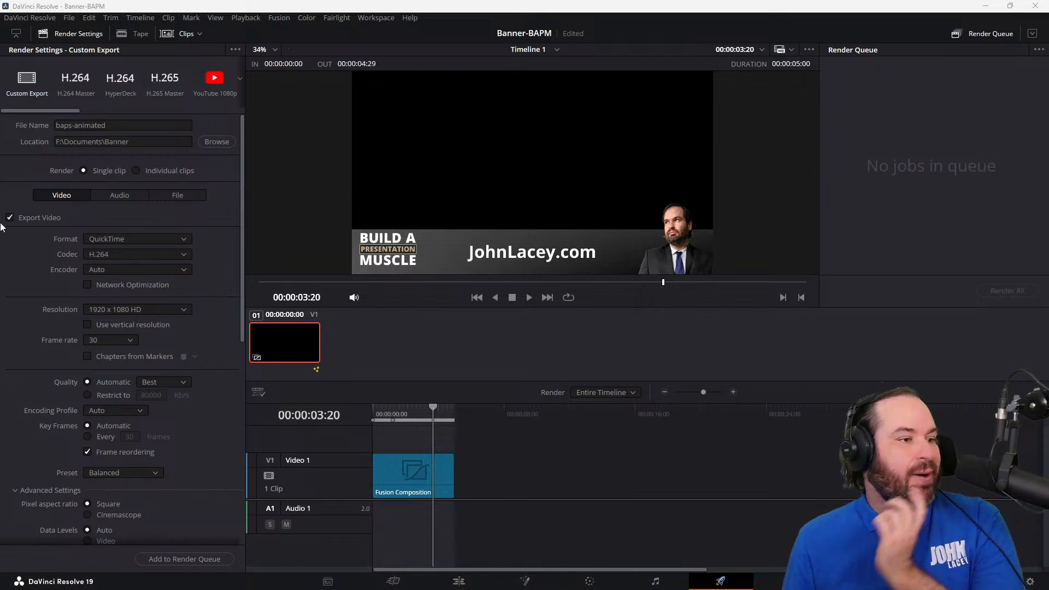
# Step: Set the export codec to Uncompressed and its type to BGRA 8-bit
pyautogui.click(171, 255)
pyautogui.scroll(-2, 162, 366)
pyautogui.click(163, 377)
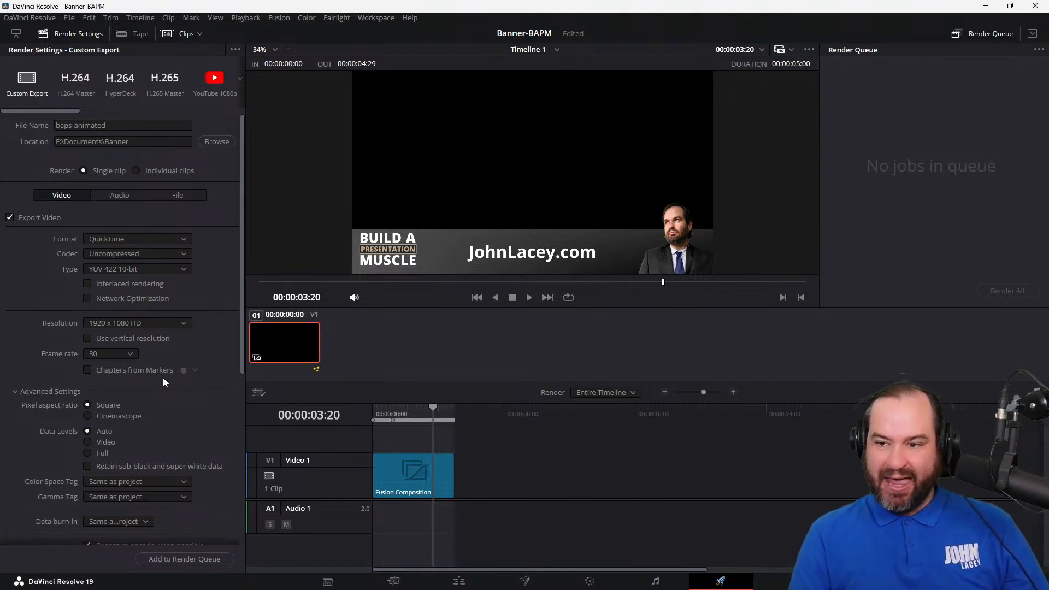
pyautogui.click(169, 269)
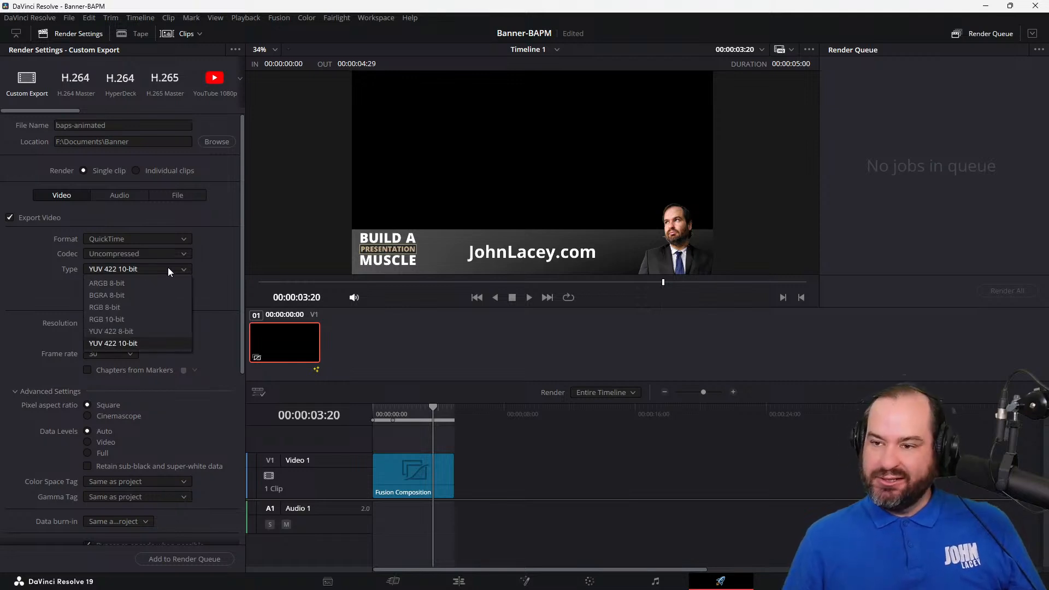
pyautogui.click(165, 295)
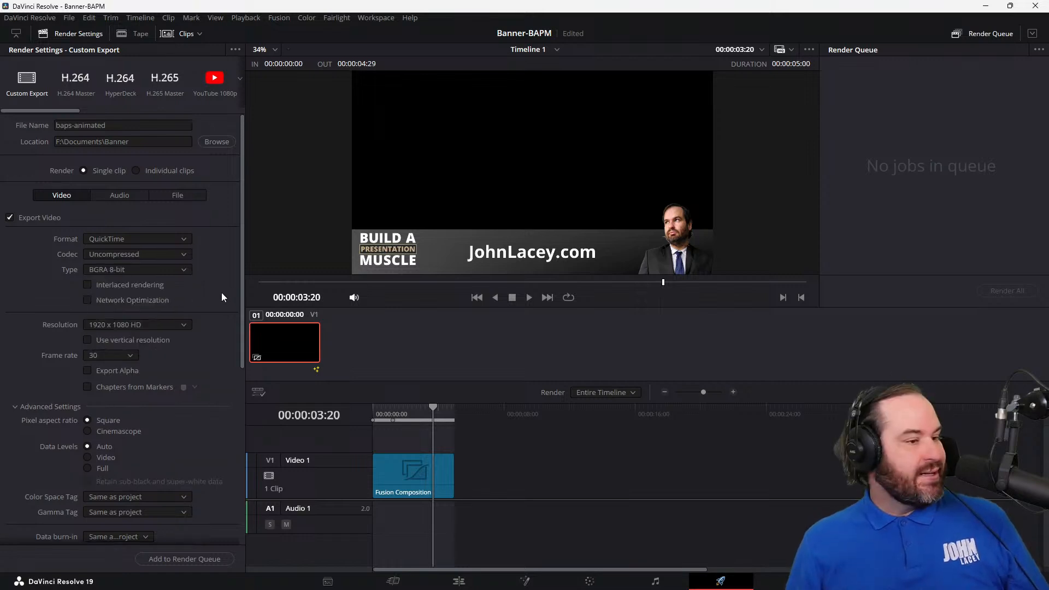
# Step: Turn on Export Alpha and render the banner as a job in the render queue
pyautogui.scroll(-8, 221, 293)
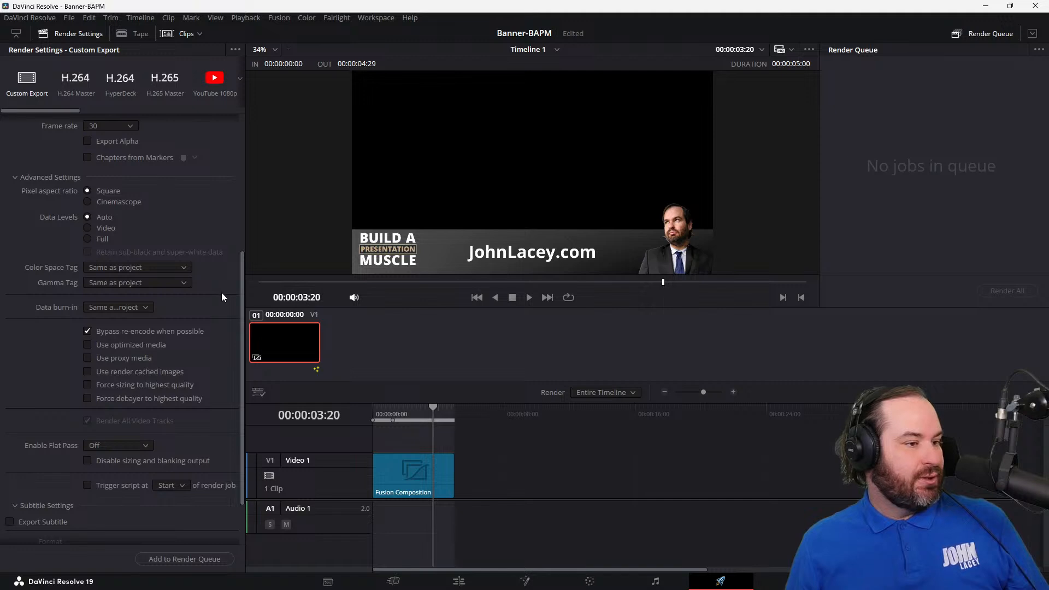
pyautogui.scroll(3, 221, 297)
pyautogui.scroll(3, 221, 297)
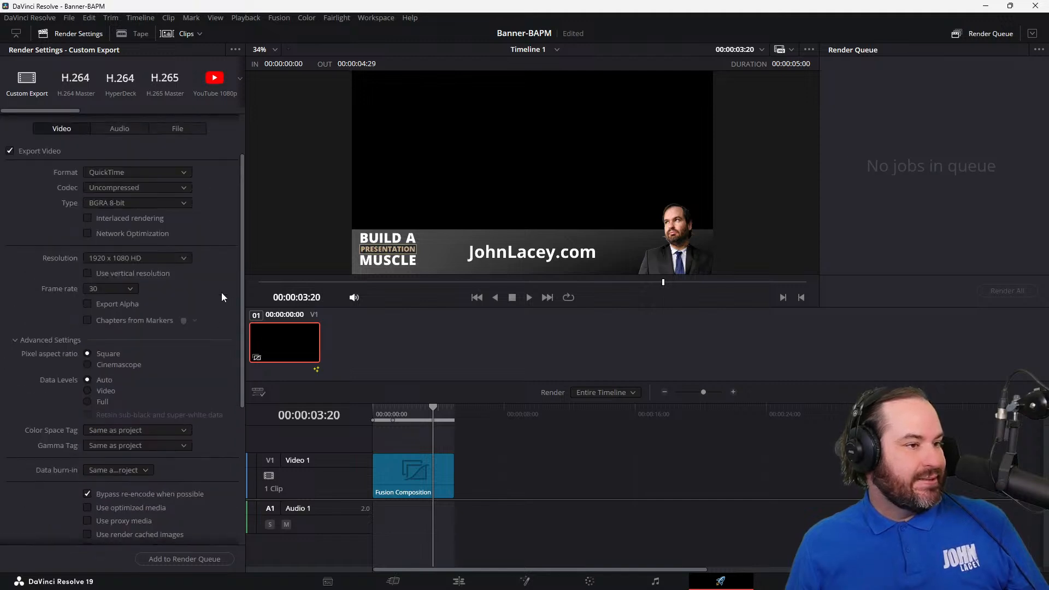
pyautogui.click(116, 304)
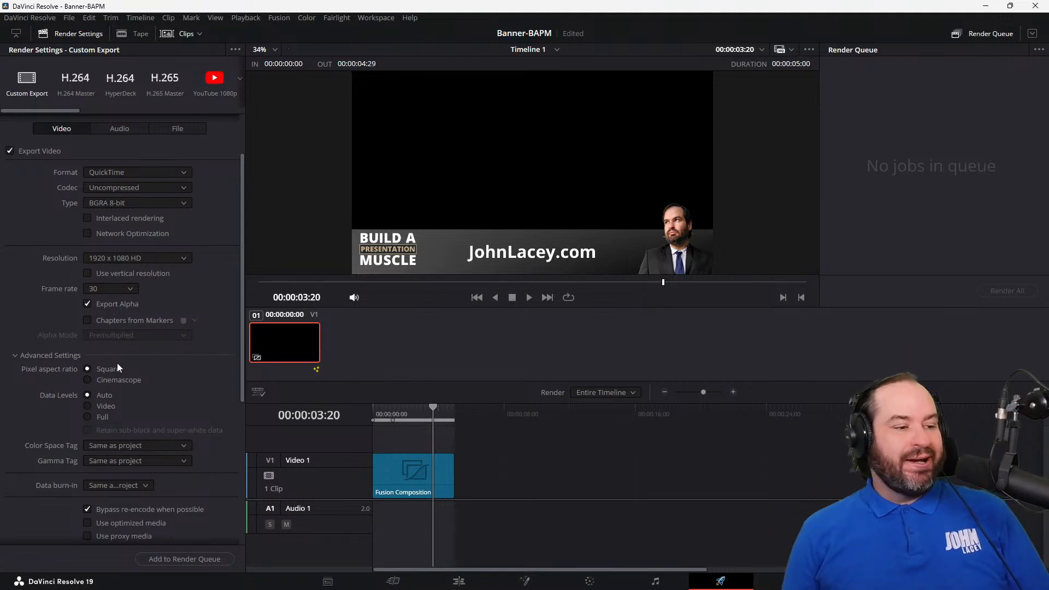
pyautogui.click(183, 561)
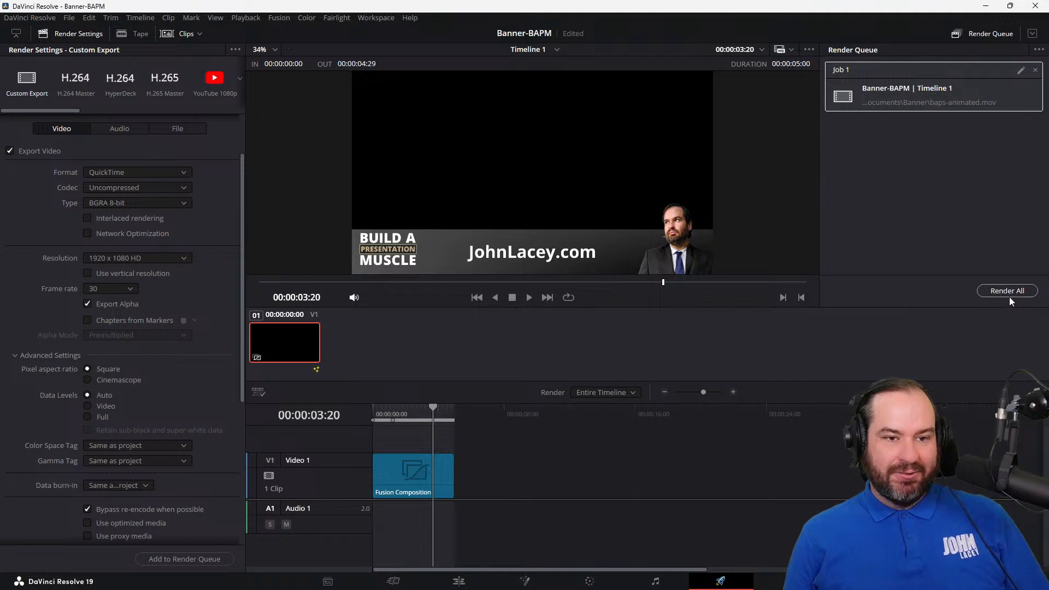
pyautogui.click(1011, 295)
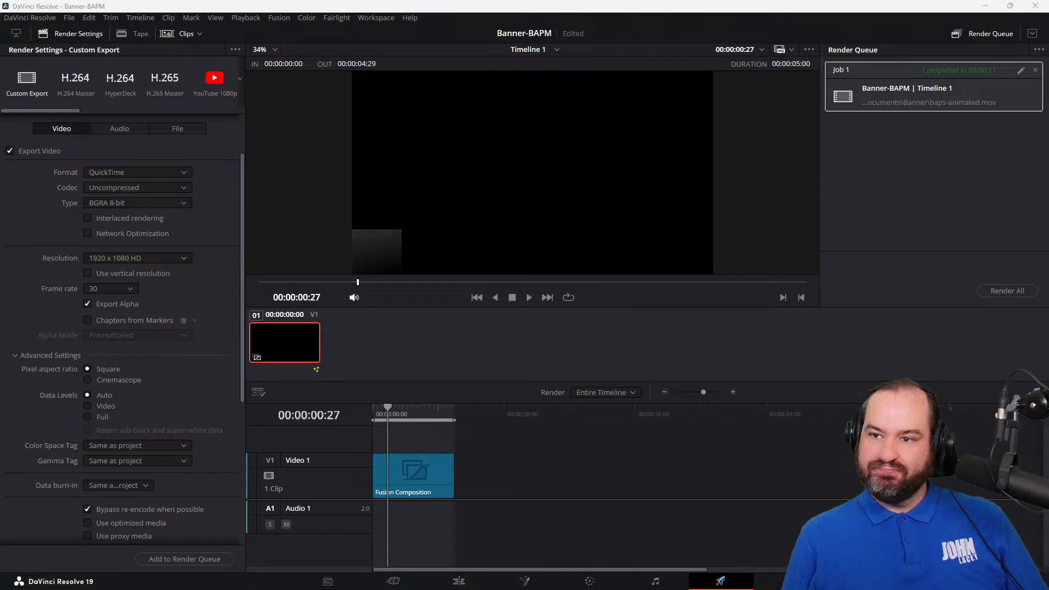
# Step: Switch to Shutter Encoder, make its window taller and load the rendered baps-animated.mov from F:\Documents\Banner
pyautogui.moveTo(491, 589); pyautogui.dragTo(176, 97)
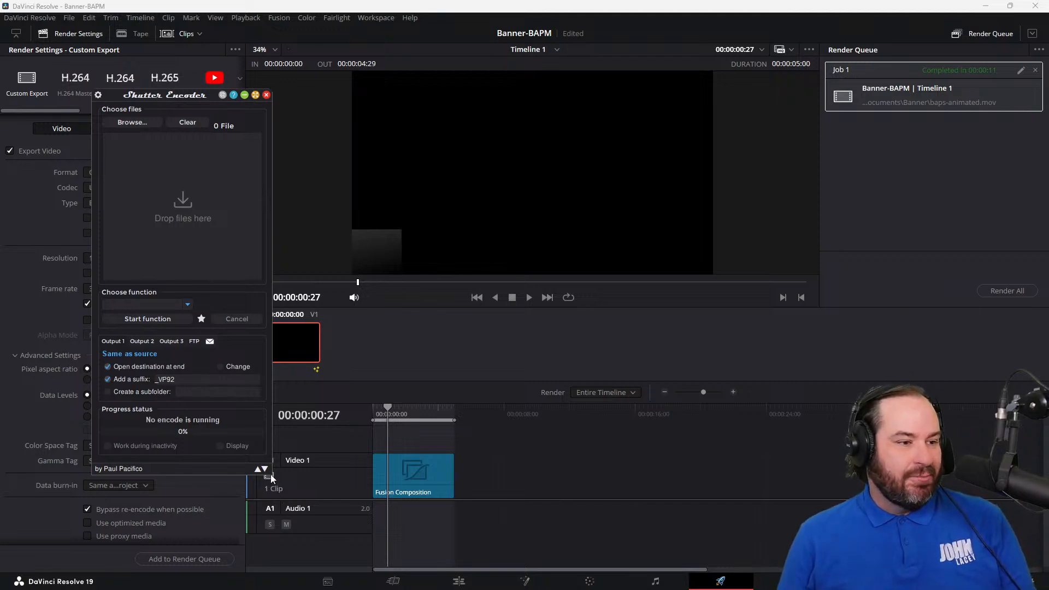
pyautogui.moveTo(270, 474); pyautogui.dragTo(272, 521)
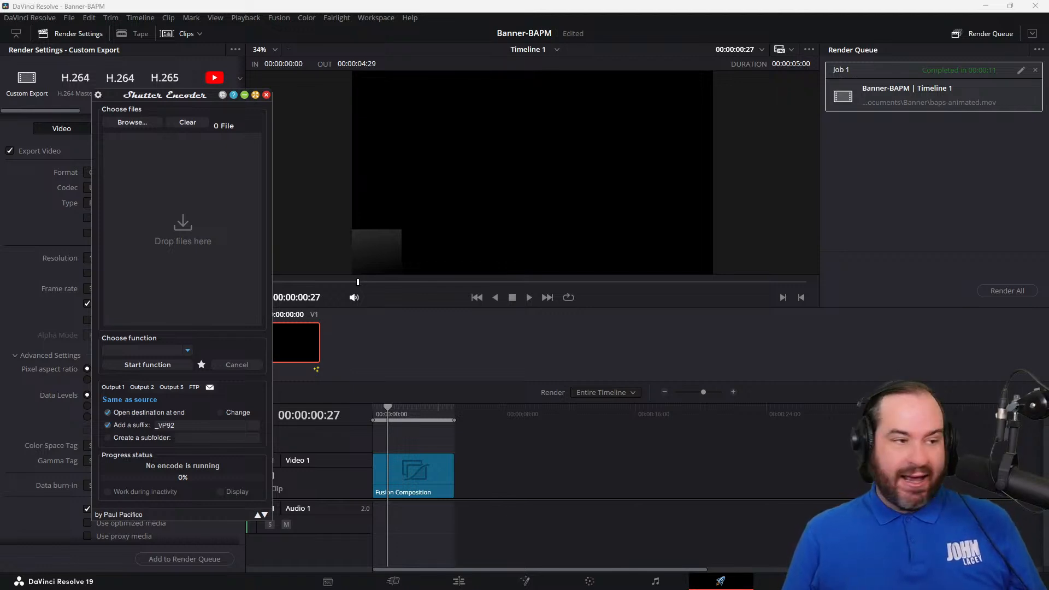
pyautogui.moveTo(1048, 361); pyautogui.dragTo(126, 187)
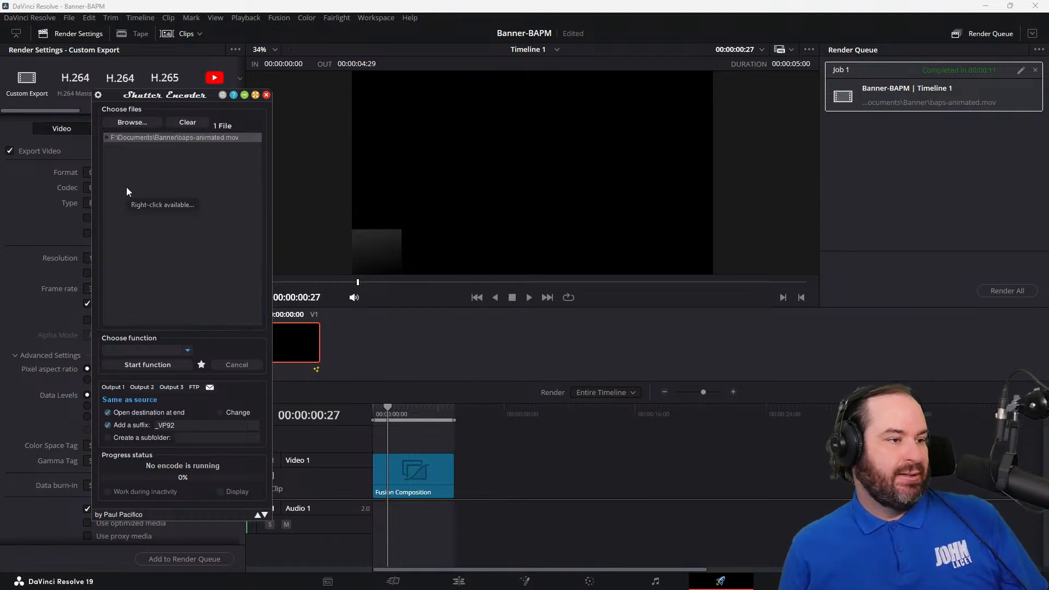
# Step: Choose the VP9 function with webm output for baps-animated.mov and start the encode
pyautogui.click(189, 349)
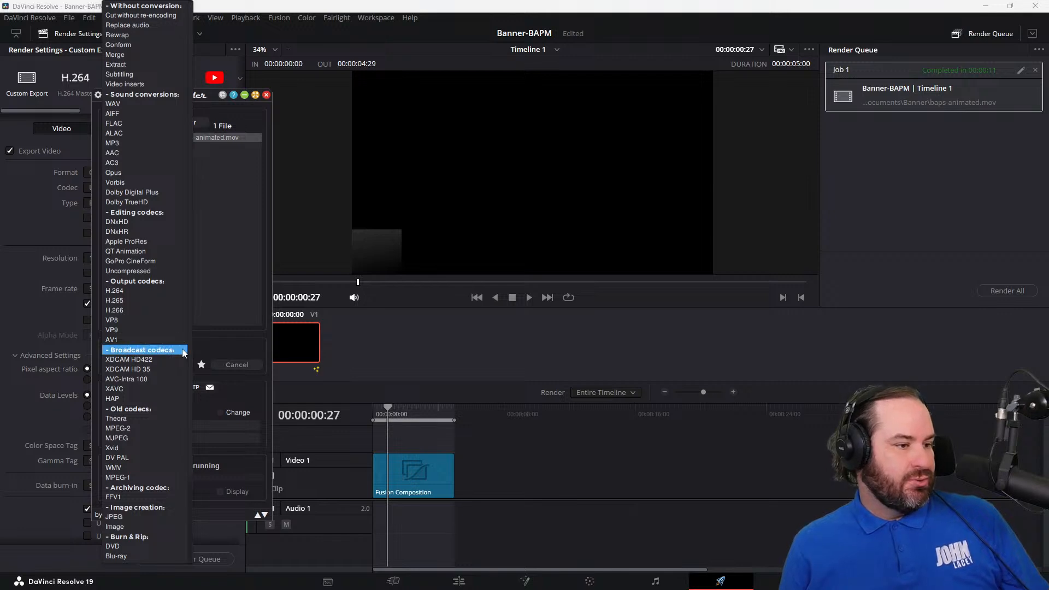
pyautogui.scroll(-3, 160, 534)
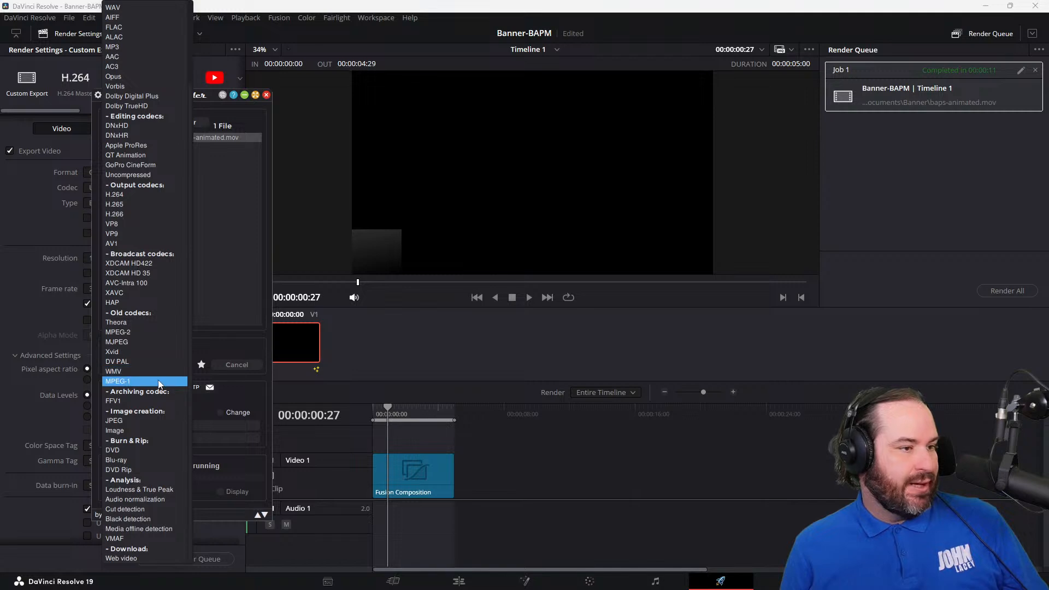
pyautogui.scroll(3, 163, 344)
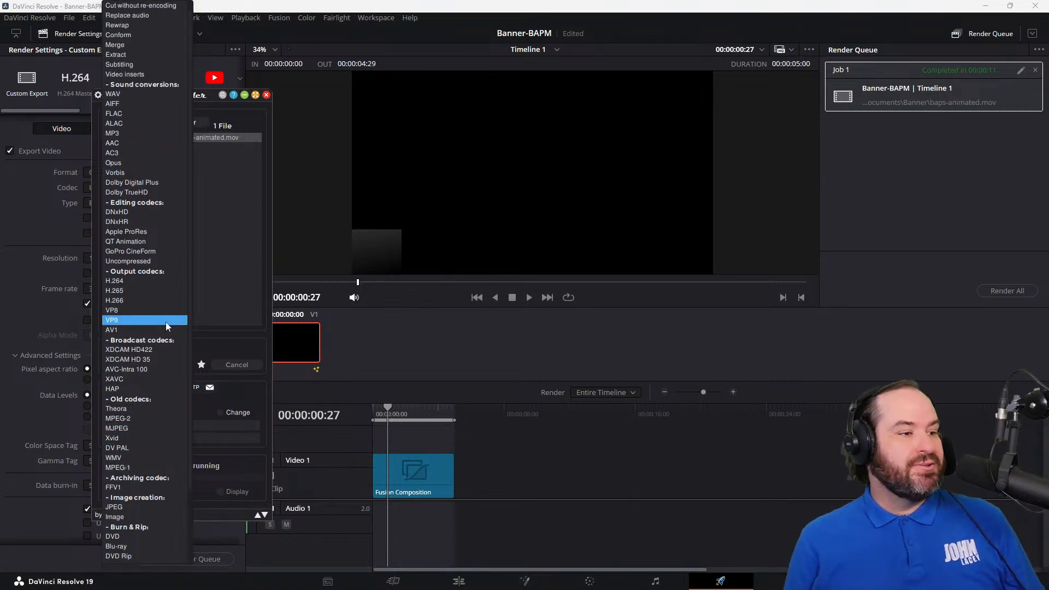
pyautogui.click(165, 322)
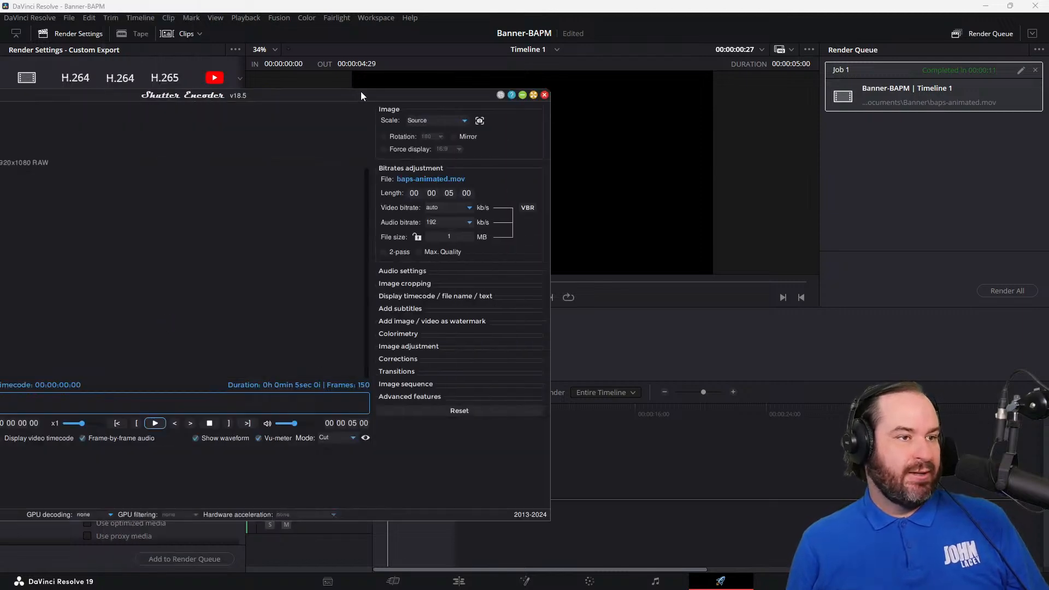
pyautogui.moveTo(367, 90); pyautogui.dragTo(703, 86)
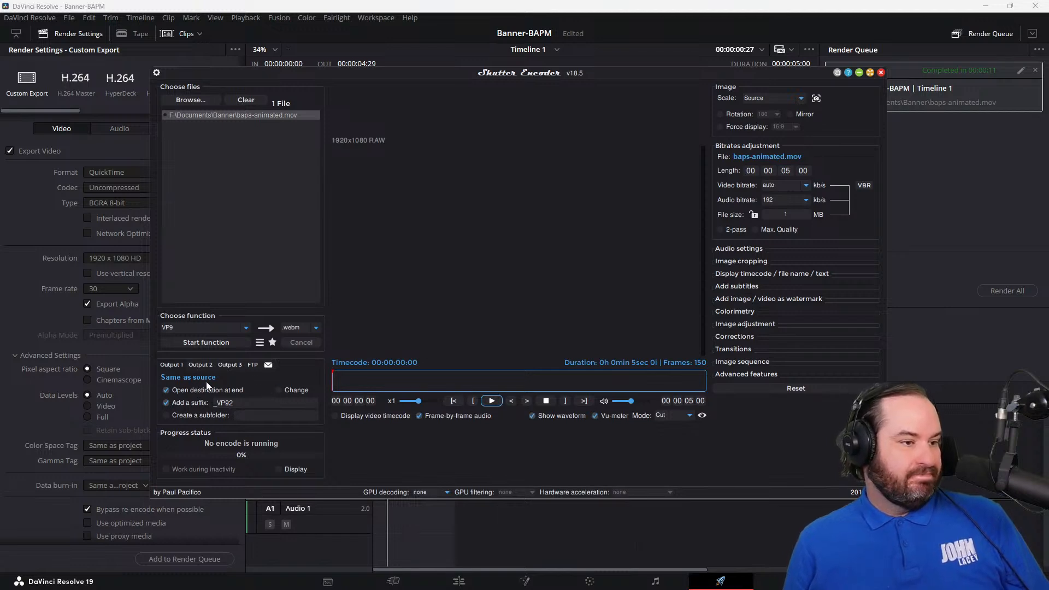
pyautogui.click(273, 405)
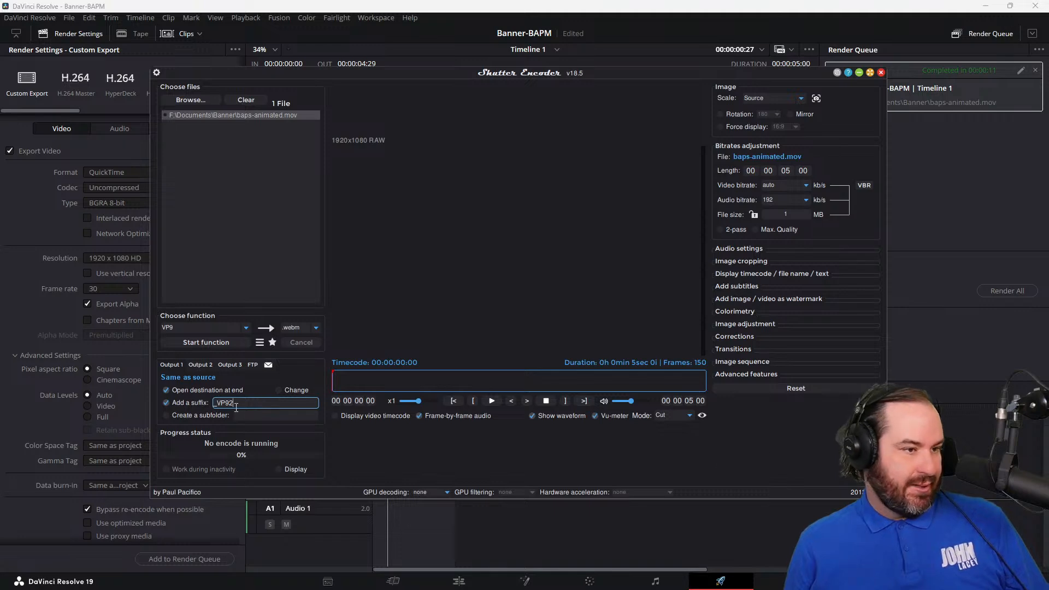
pyautogui.click(227, 347)
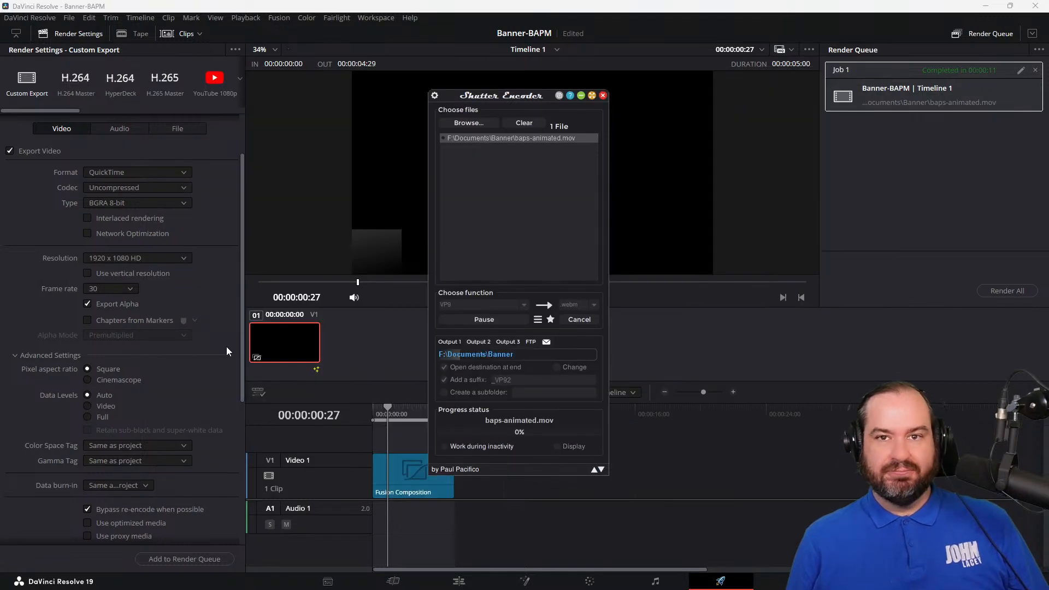
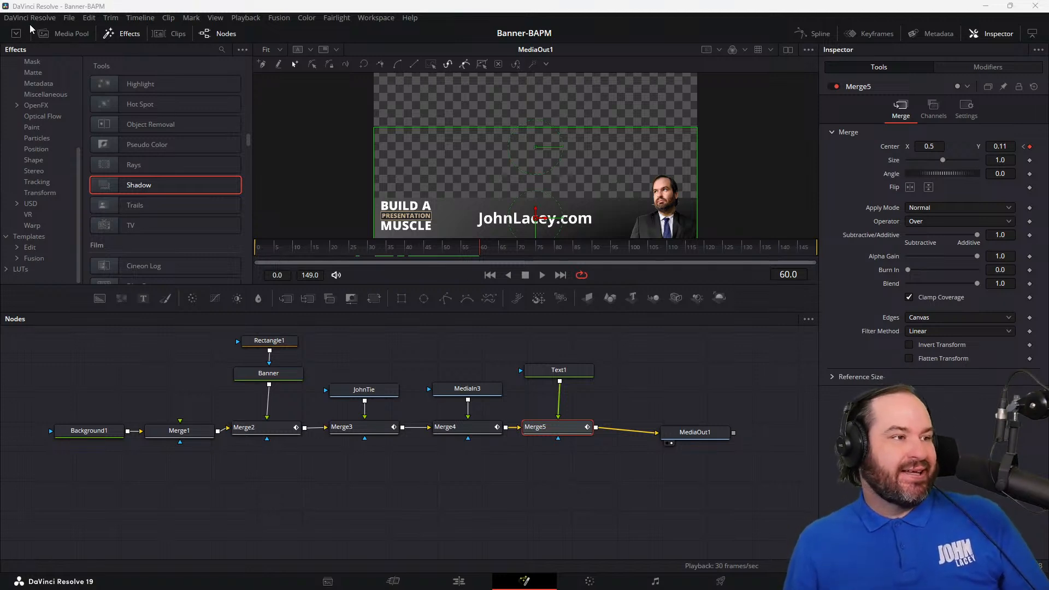
# Step: Save a copy of the current project under the name justkittenaround
pyautogui.click(68, 18)
pyautogui.click(114, 123)
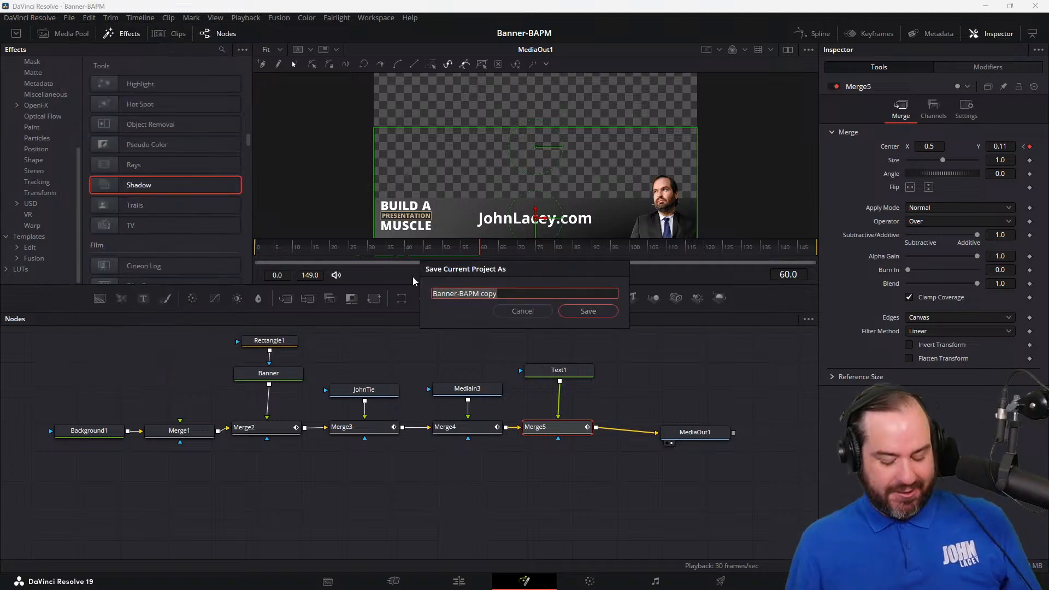
pyautogui.write('c')
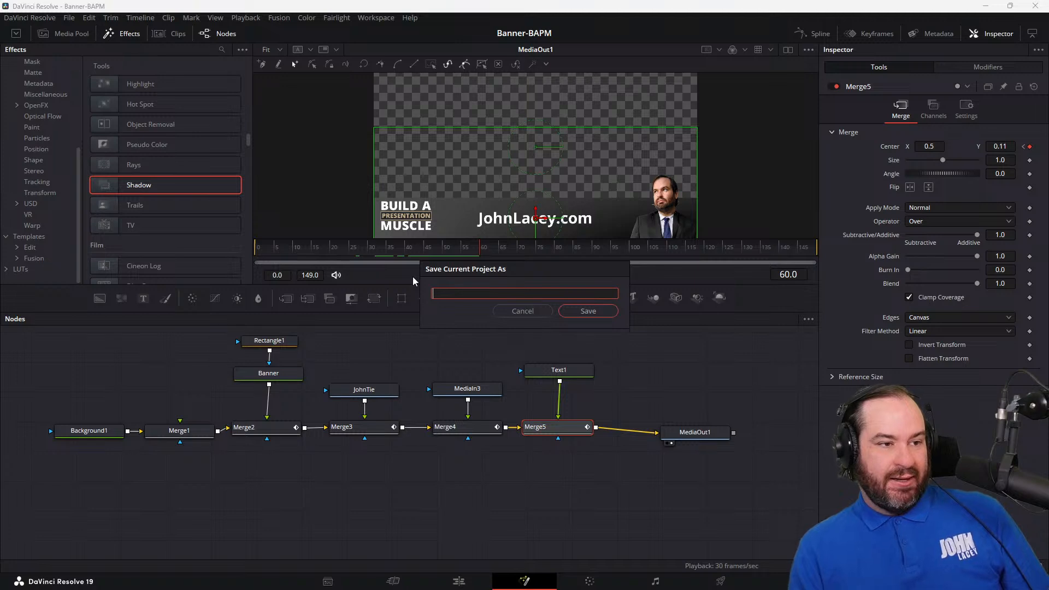
pyautogui.press('BackSpace')
pyautogui.write('justkittenaround')
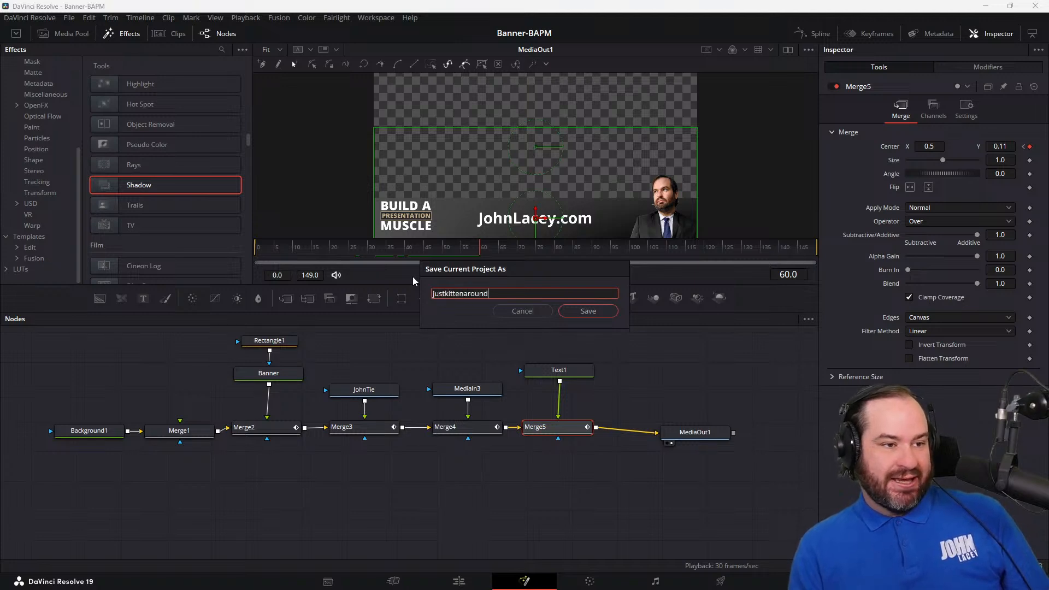
pyautogui.click(589, 311)
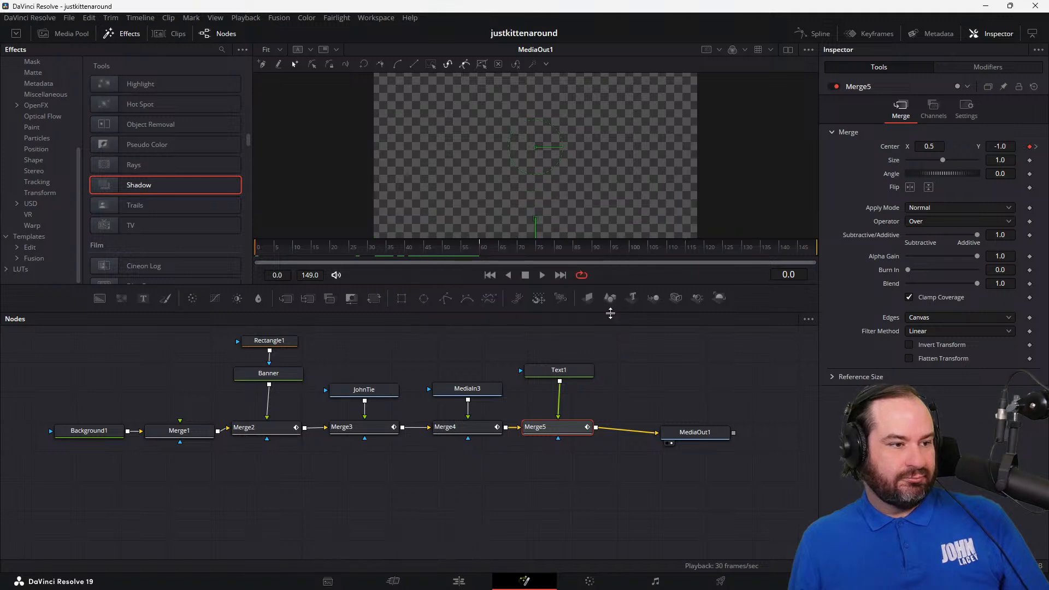
# Step: At frame 60, switch the Banner background to a solid color and make it light yellow, #ffff7f
pyautogui.moveTo(483, 251); pyautogui.dragTo(481, 252)
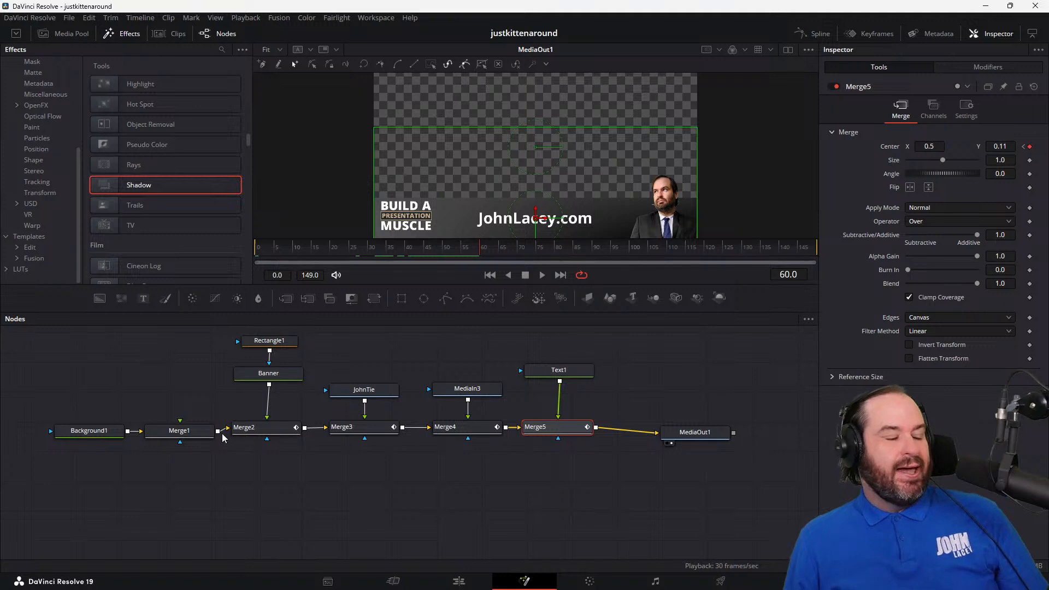
pyautogui.click(268, 374)
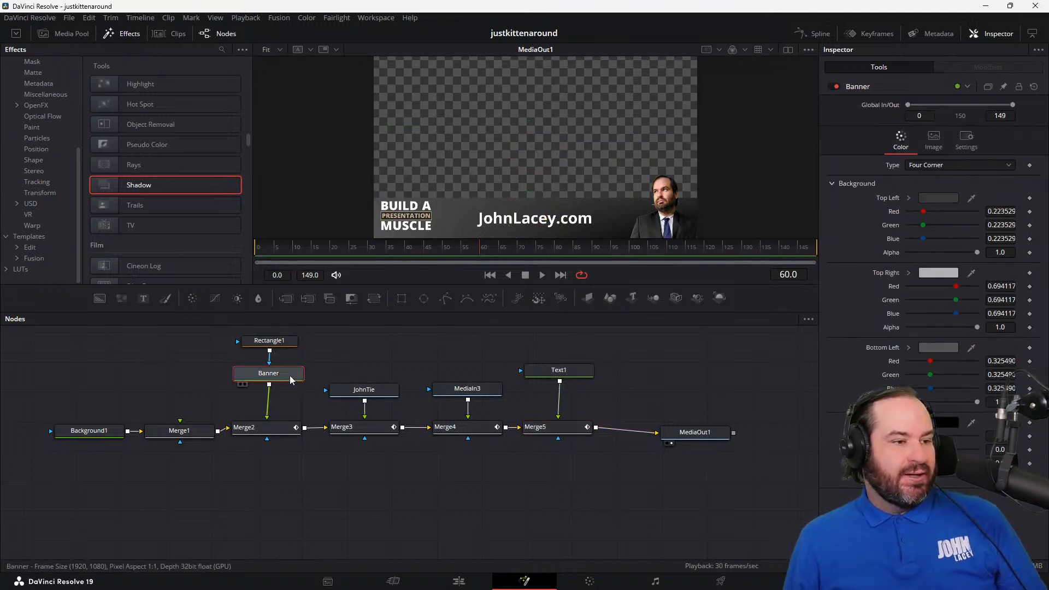
pyautogui.click(949, 163)
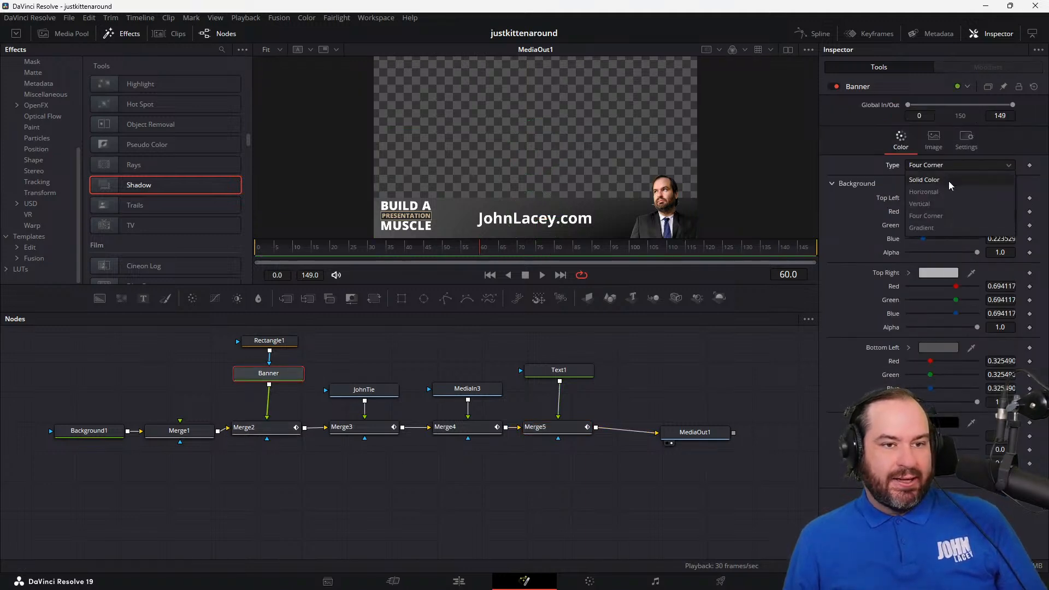
pyautogui.click(948, 181)
pyautogui.click(938, 198)
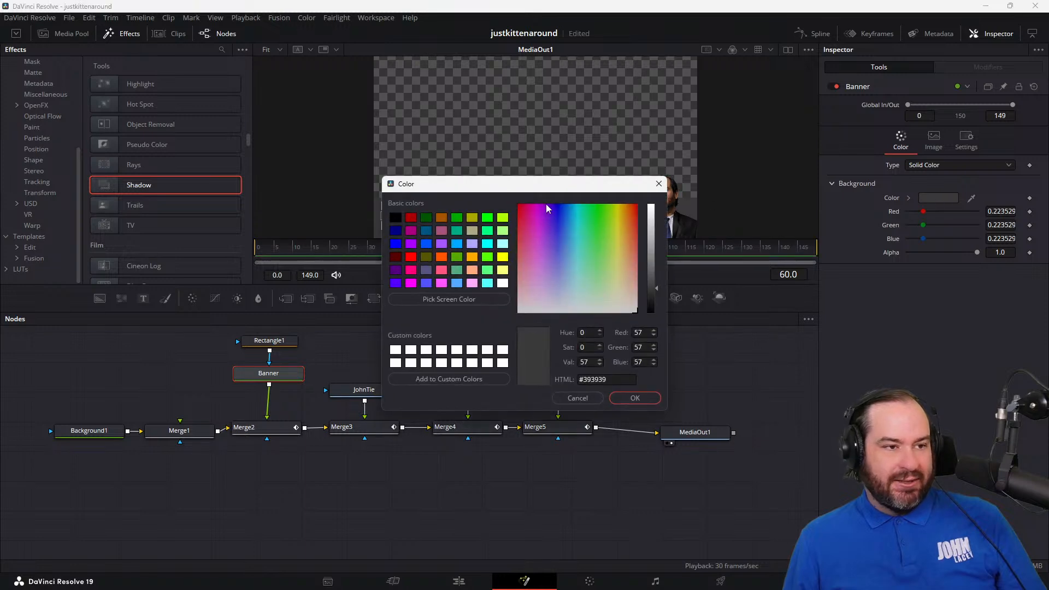
pyautogui.click(617, 258)
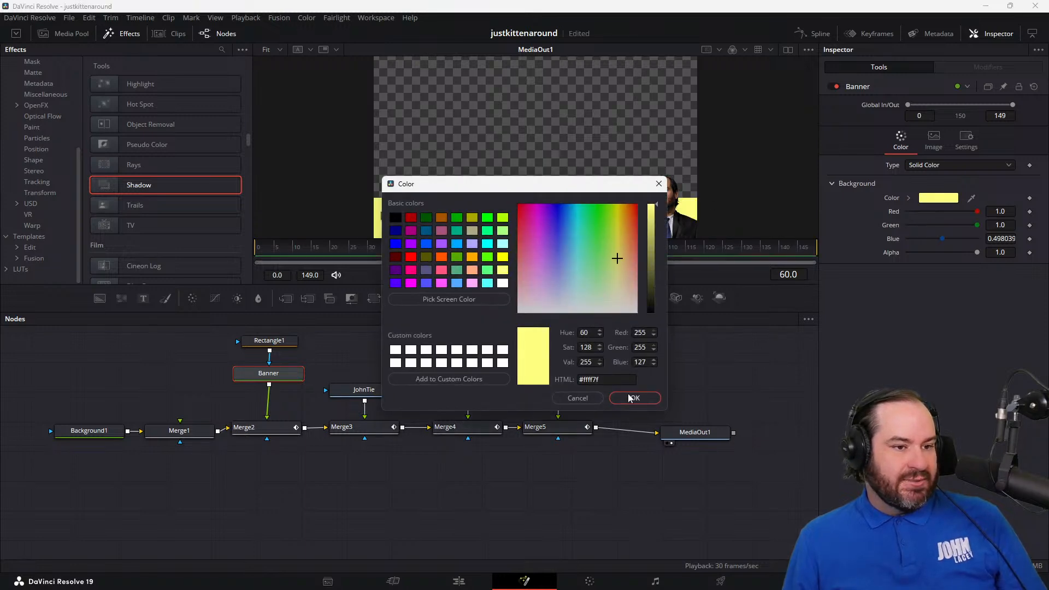
pyautogui.click(639, 402)
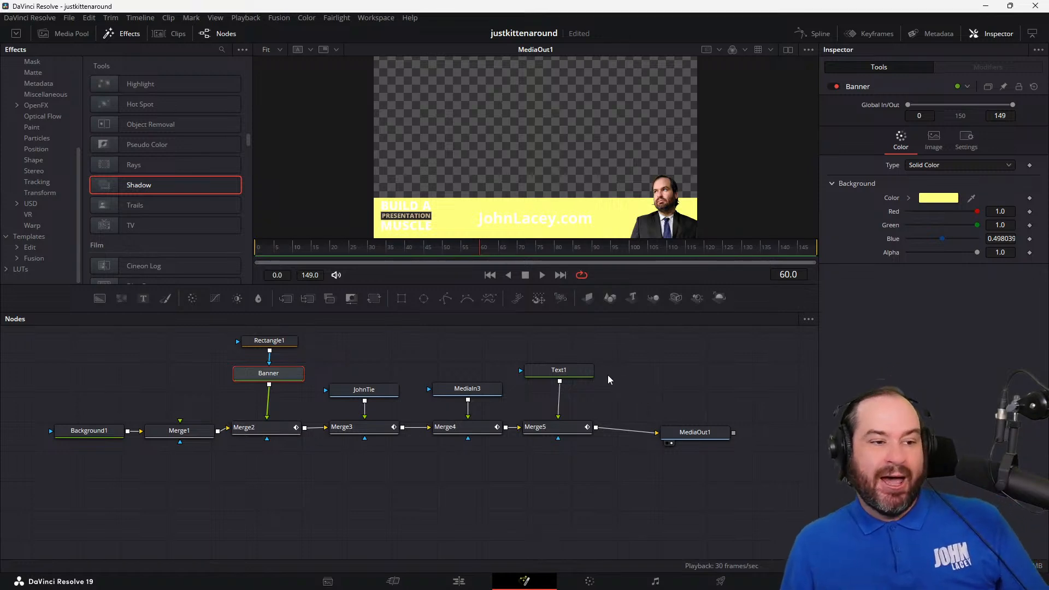
# Step: Color the Text1 title black (#000000) and replace its wording with CuteAvalanche
pyautogui.click(565, 375)
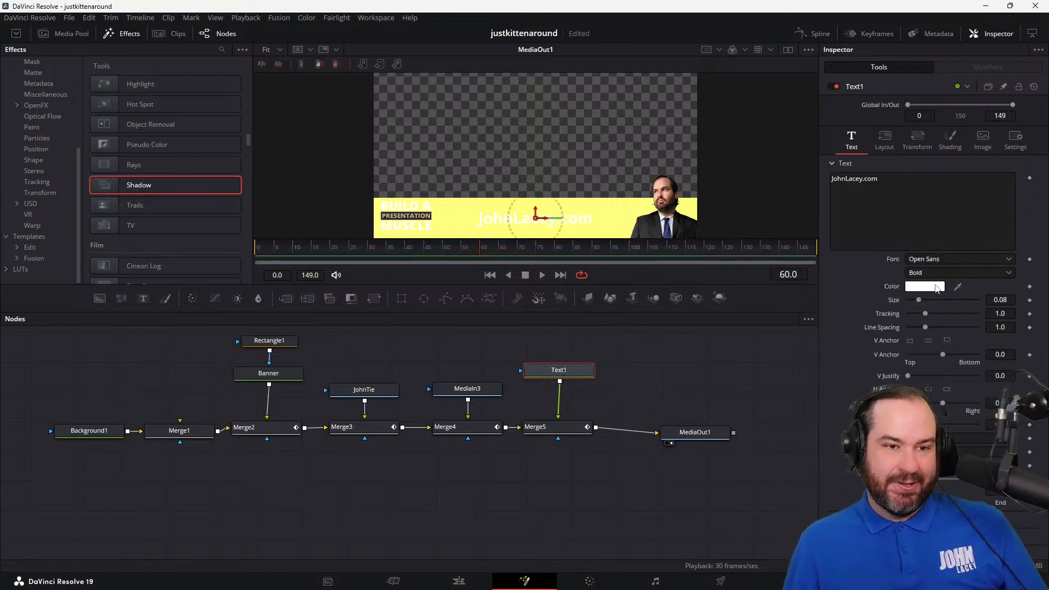
pyautogui.click(925, 286)
pyautogui.click(396, 218)
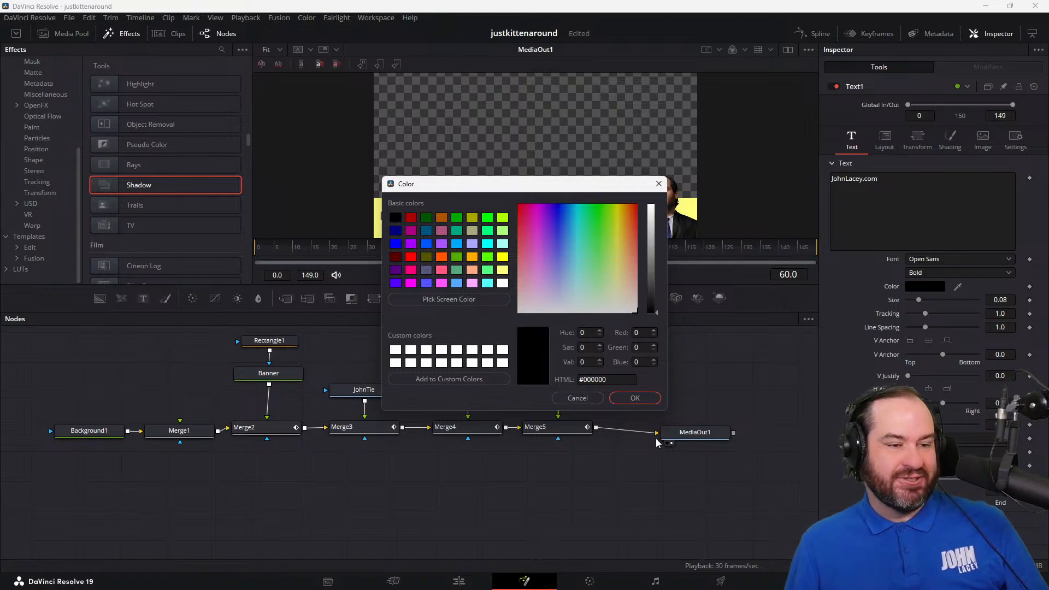
pyautogui.click(647, 399)
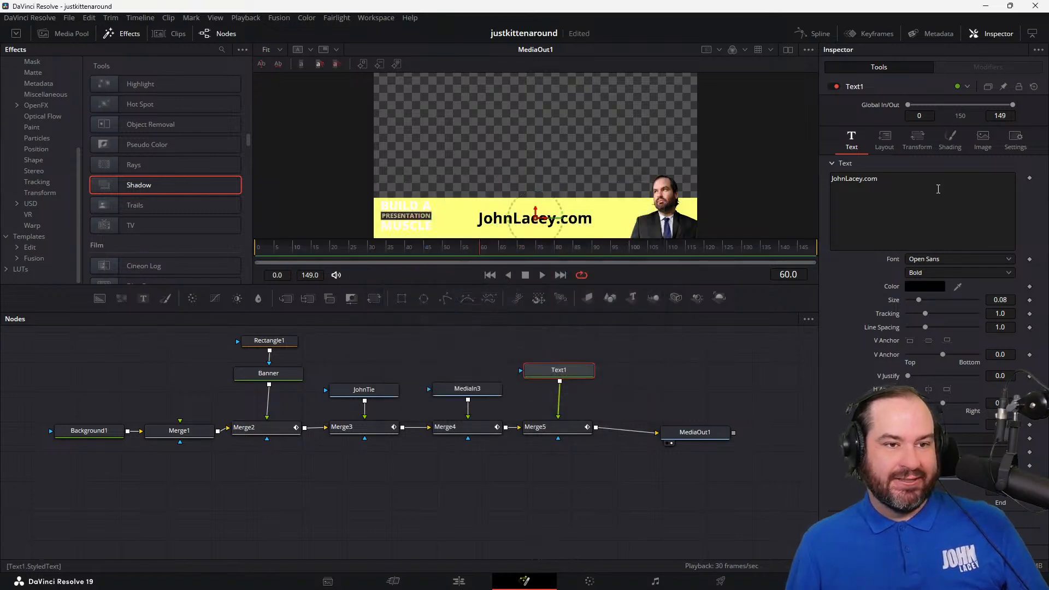
pyautogui.moveTo(878, 179); pyautogui.dragTo(804, 181)
pyautogui.press('BackSpace')
pyautogui.write('Cut')
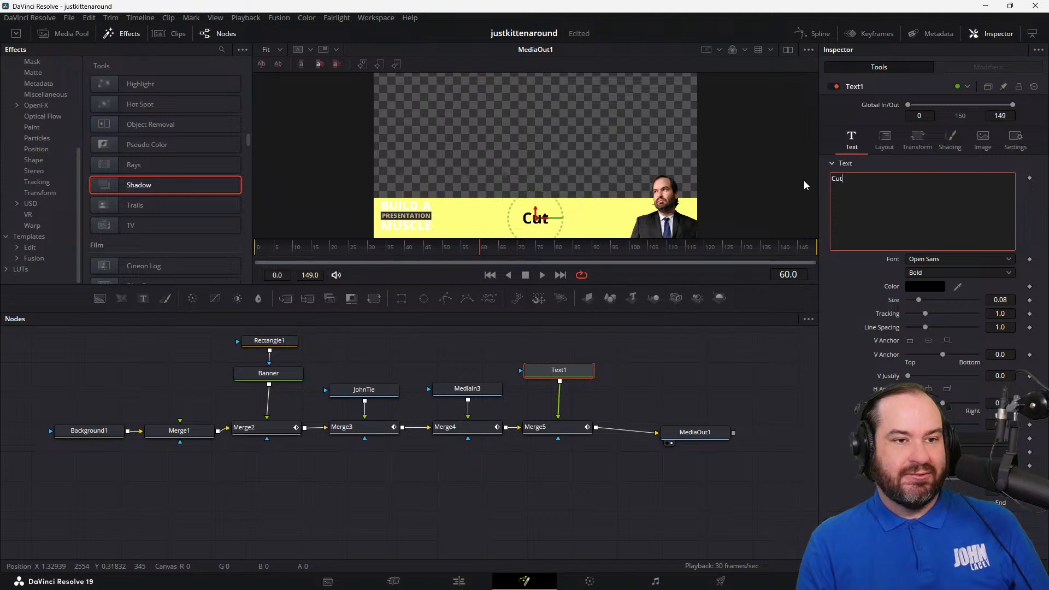
pyautogui.write('eAvalanche')
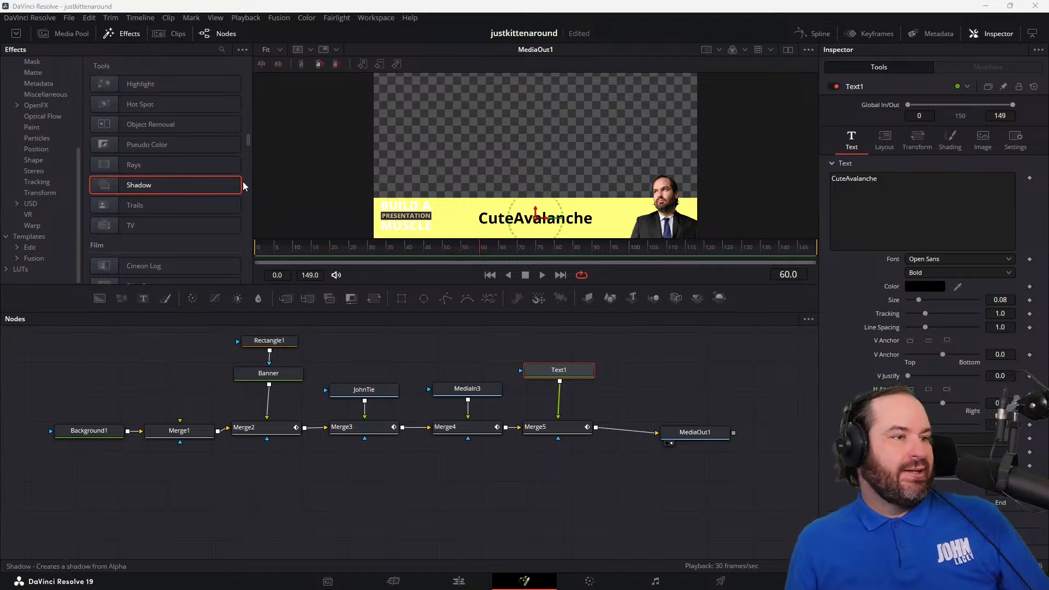
# Step: Show the media pool to view the images in its Master bin
pyautogui.click(79, 36)
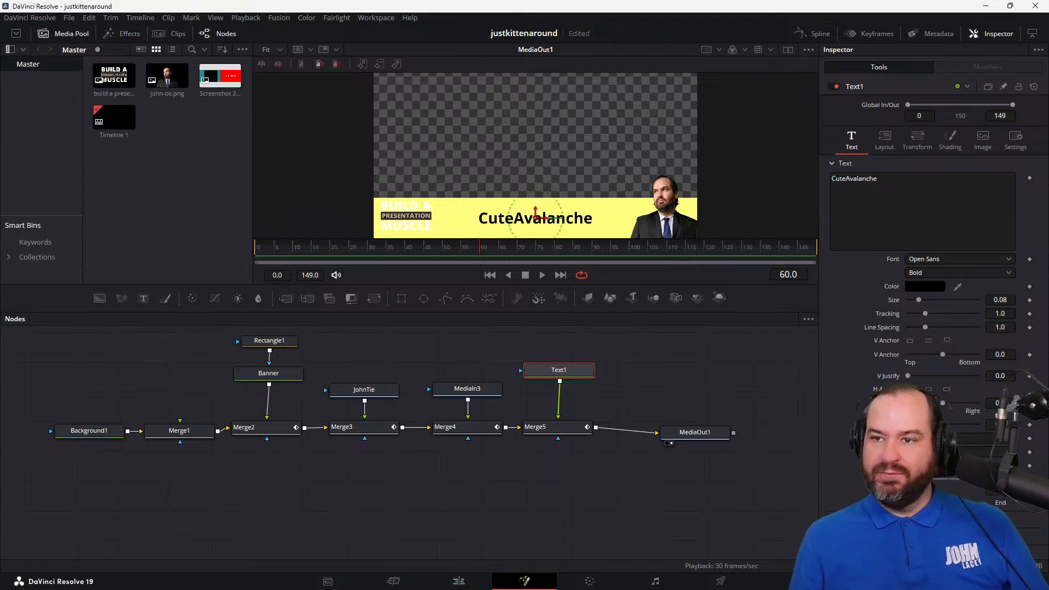
pyautogui.moveTo(0, 314); pyautogui.dragTo(136, 132)
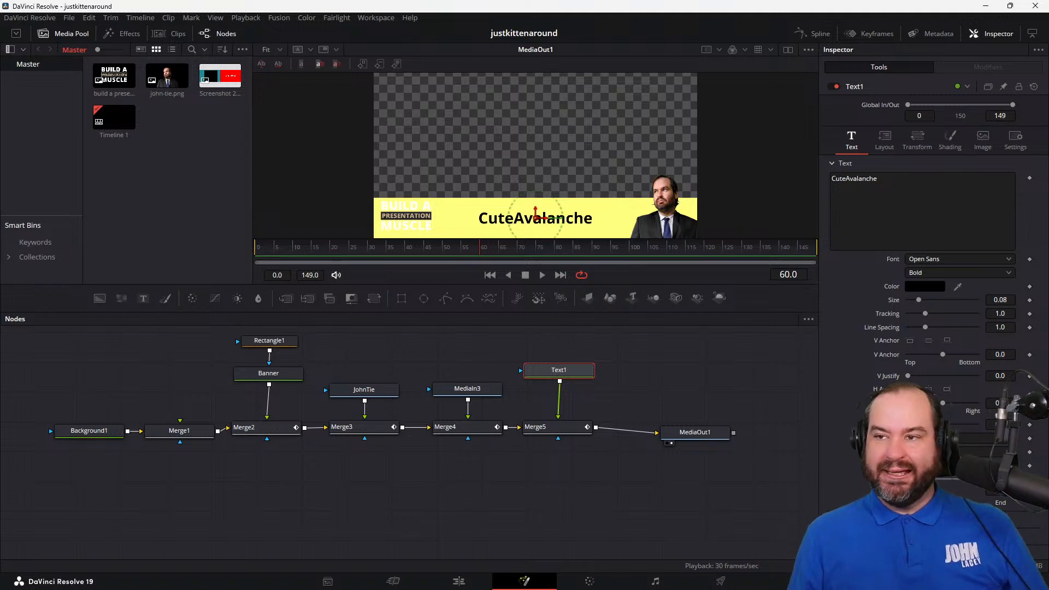
pyautogui.moveTo(1048, 219); pyautogui.dragTo(191, 146)
pyautogui.click(281, 19)
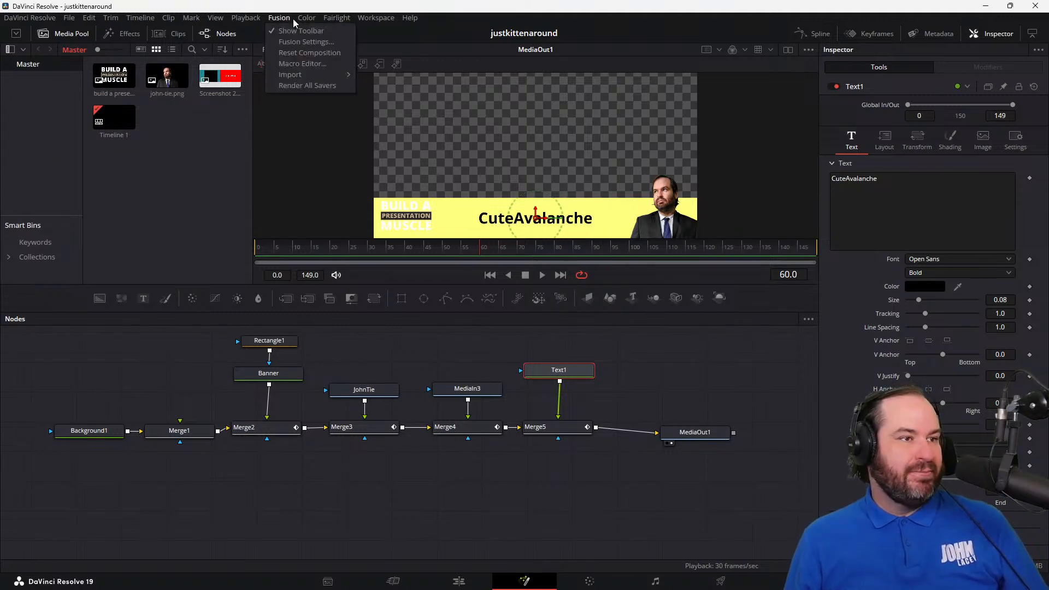
pyautogui.click(546, 5)
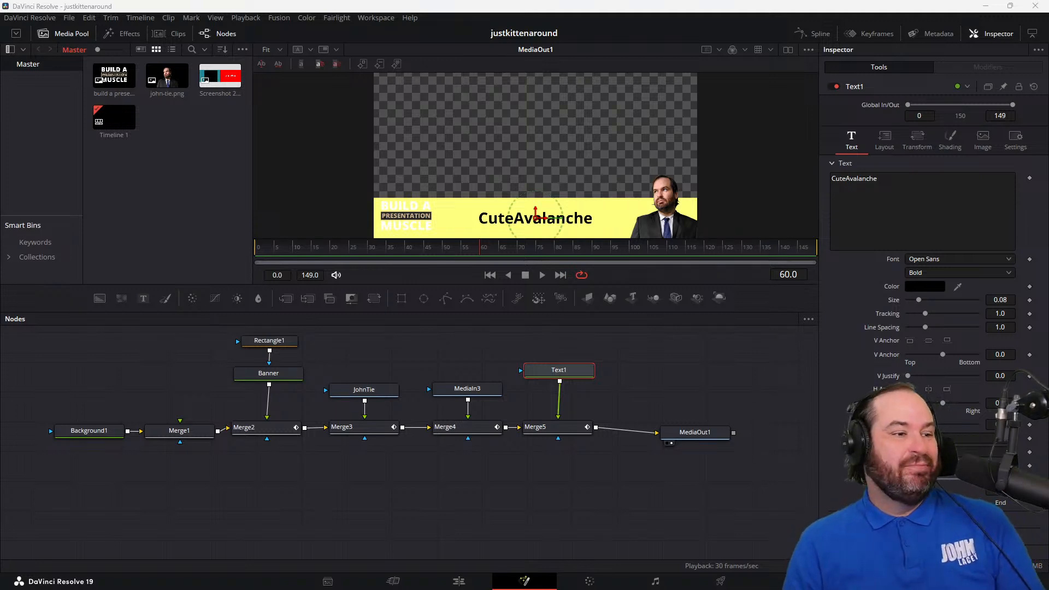
# Step: Hide the portrait image by setting the Blend of Merge3 to 0.0
pyautogui.click(270, 350)
pyautogui.click(269, 383)
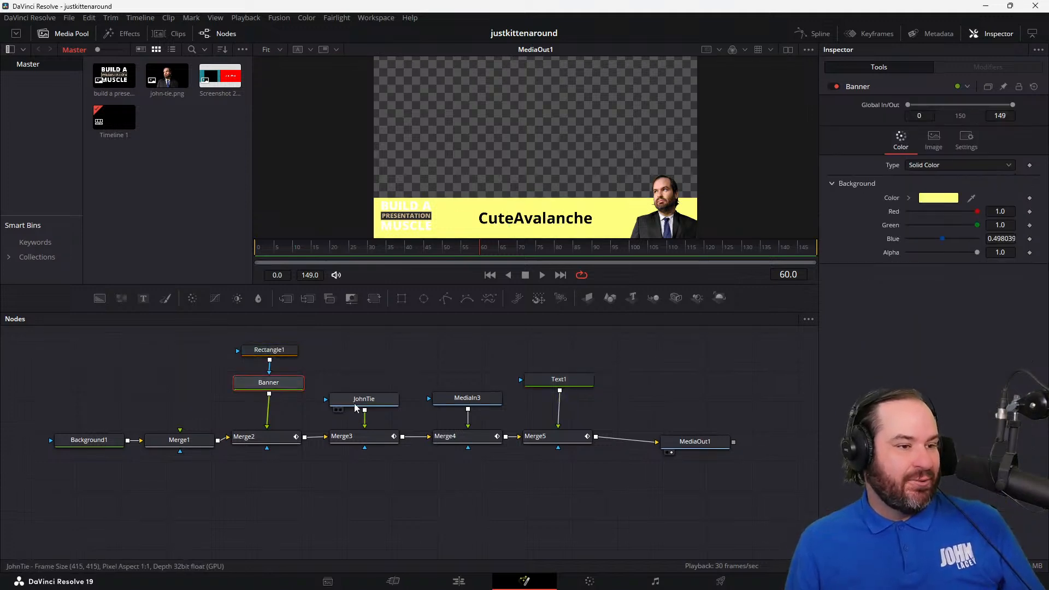
pyautogui.click(356, 403)
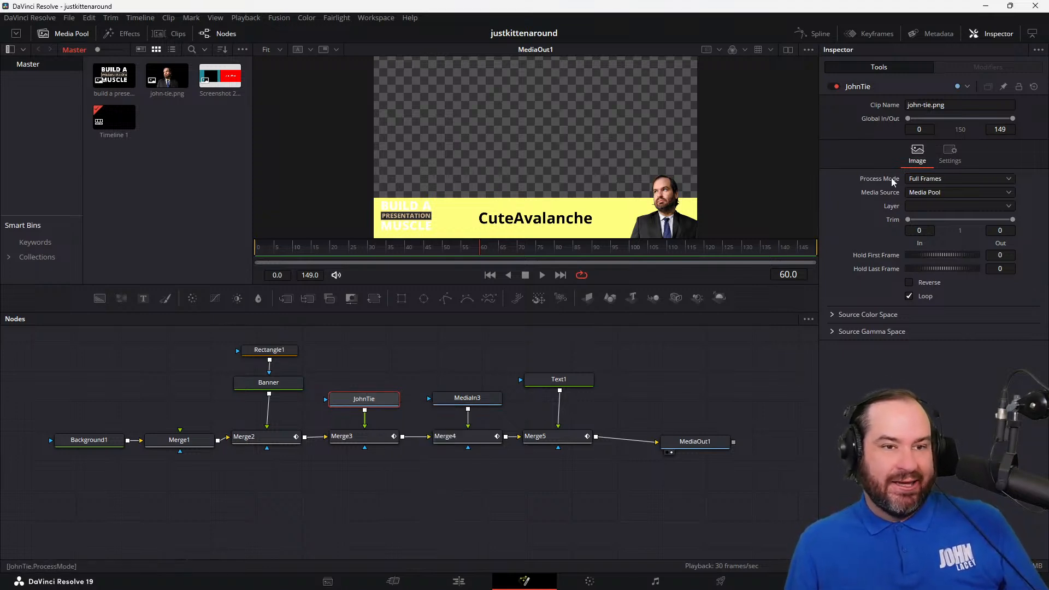
pyautogui.click(381, 439)
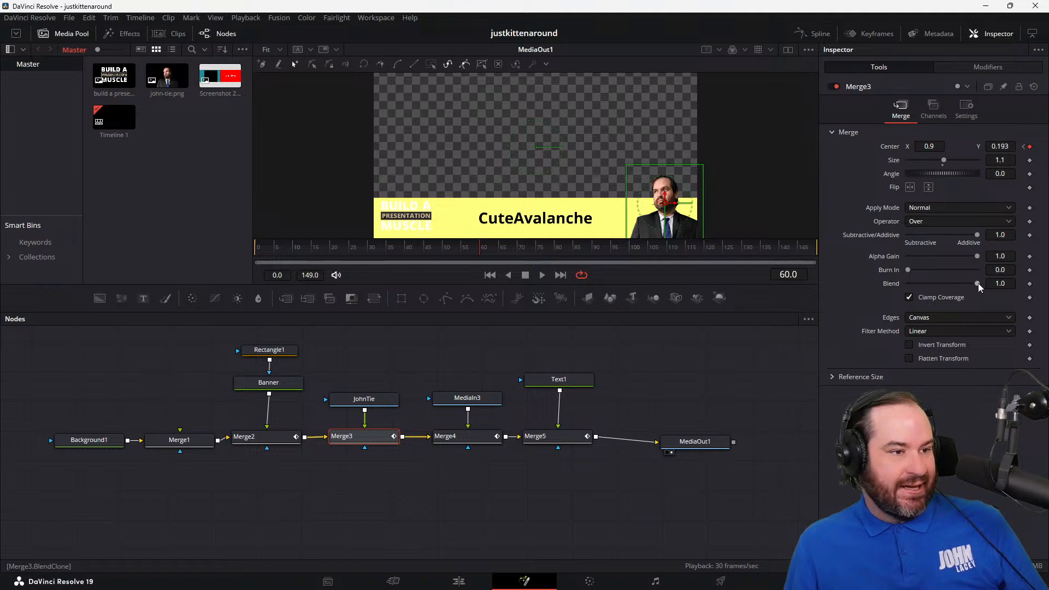
pyautogui.moveTo(979, 283); pyautogui.dragTo(782, 276)
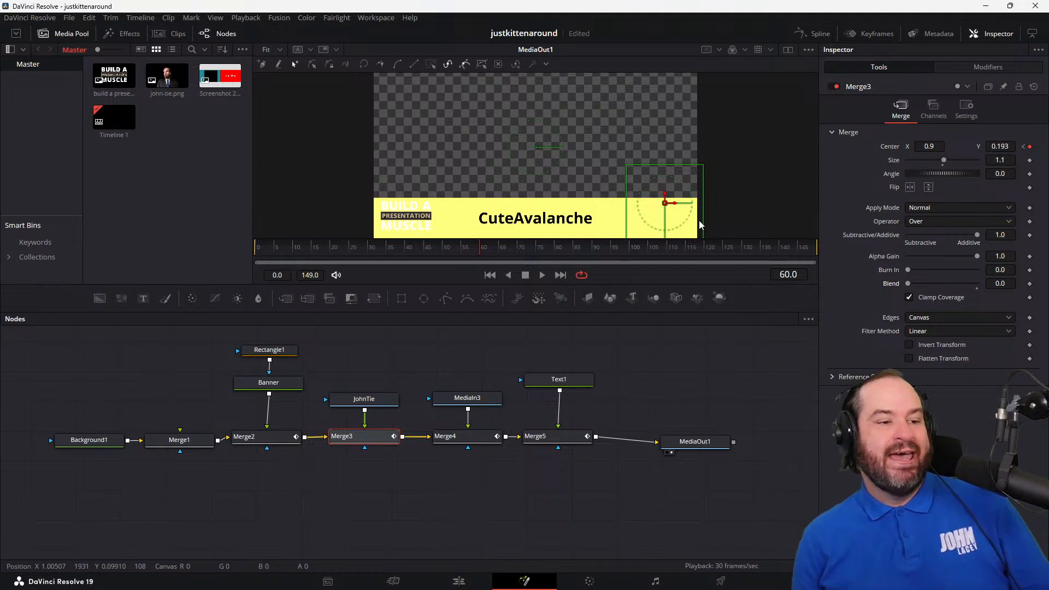
# Step: Hide the Build a Presentation Muscle logo by setting the Blend of Merge4 to 0.0
pyautogui.click(488, 402)
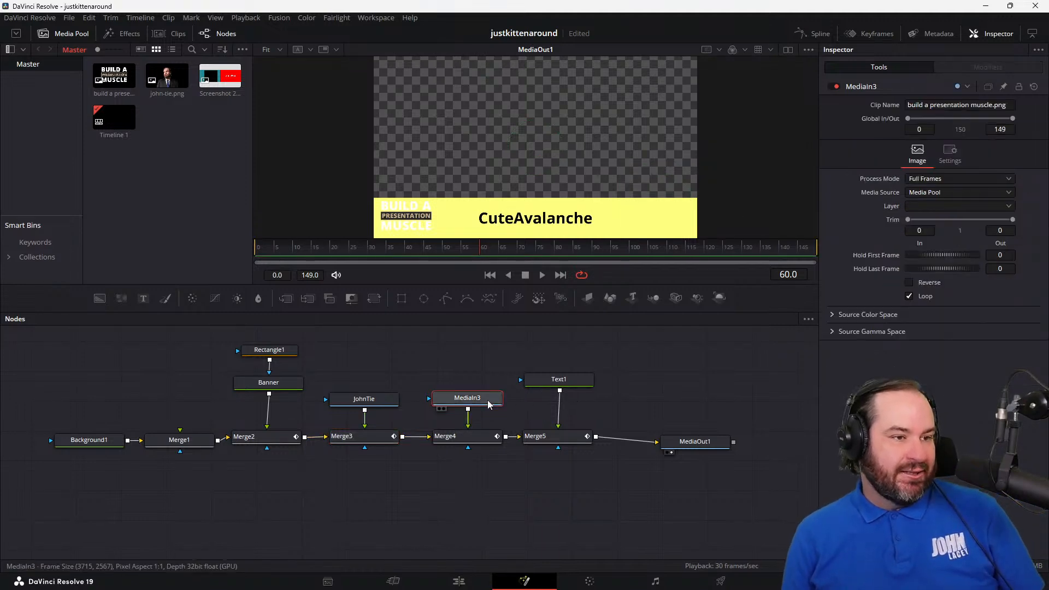
pyautogui.click(465, 437)
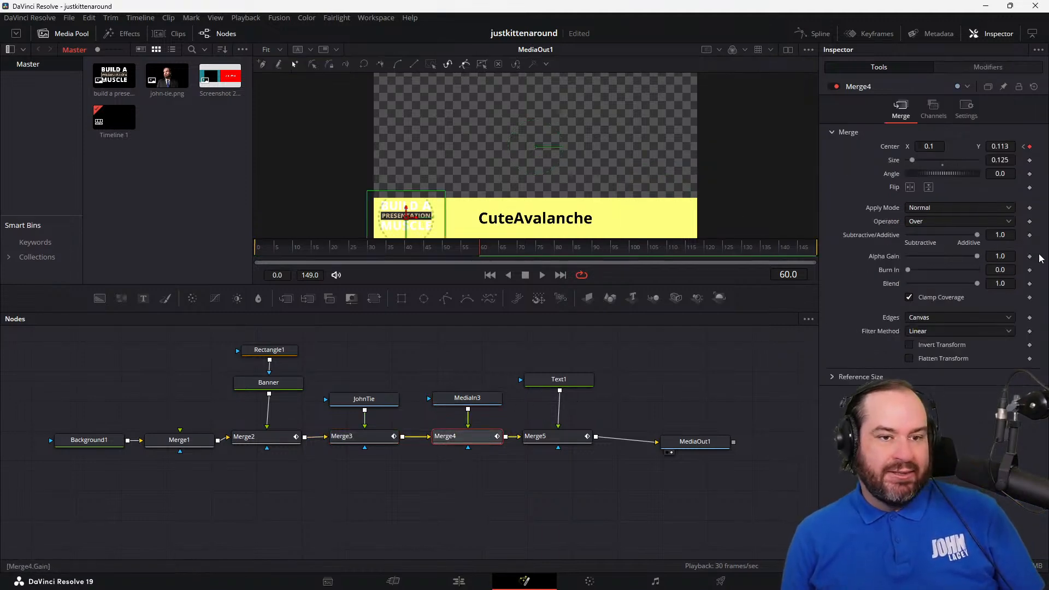
pyautogui.moveTo(979, 288); pyautogui.dragTo(869, 283)
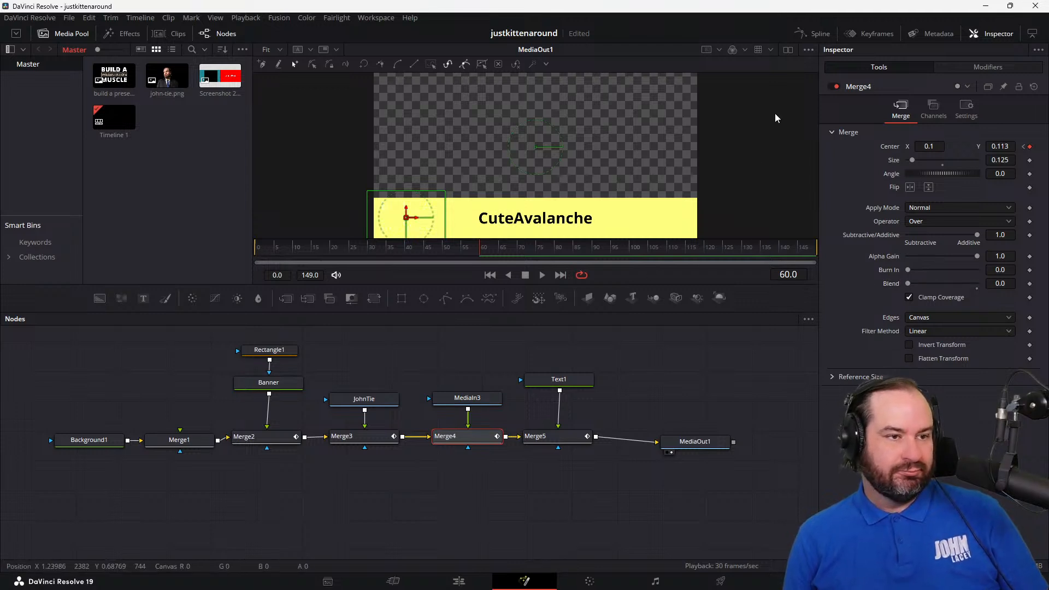
# Step: Extend the Text1 title with .com so it reads CuteAvalanche.com
pyautogui.click(552, 379)
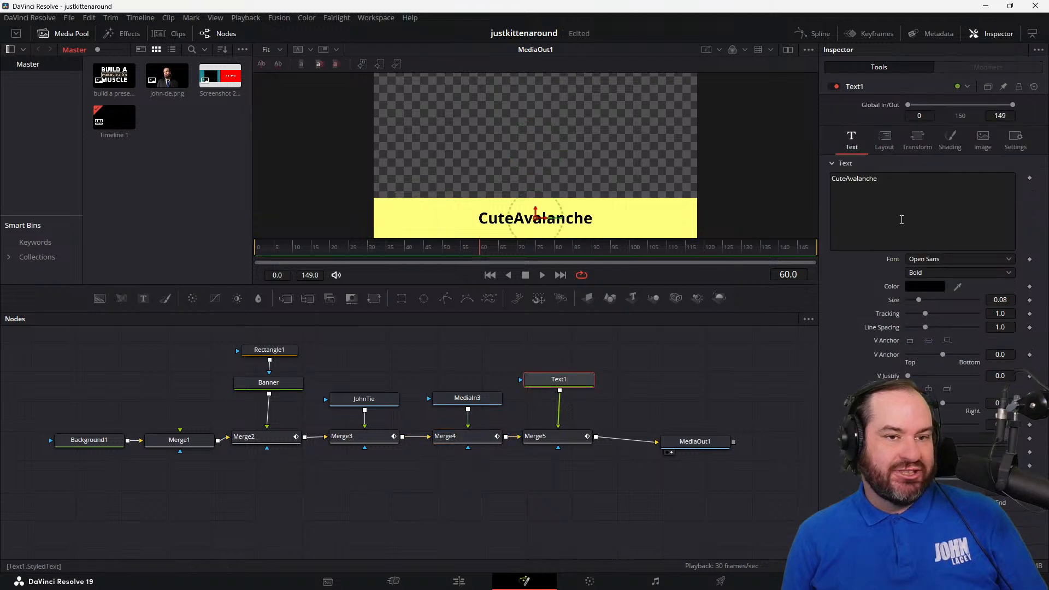
pyautogui.write('.com')
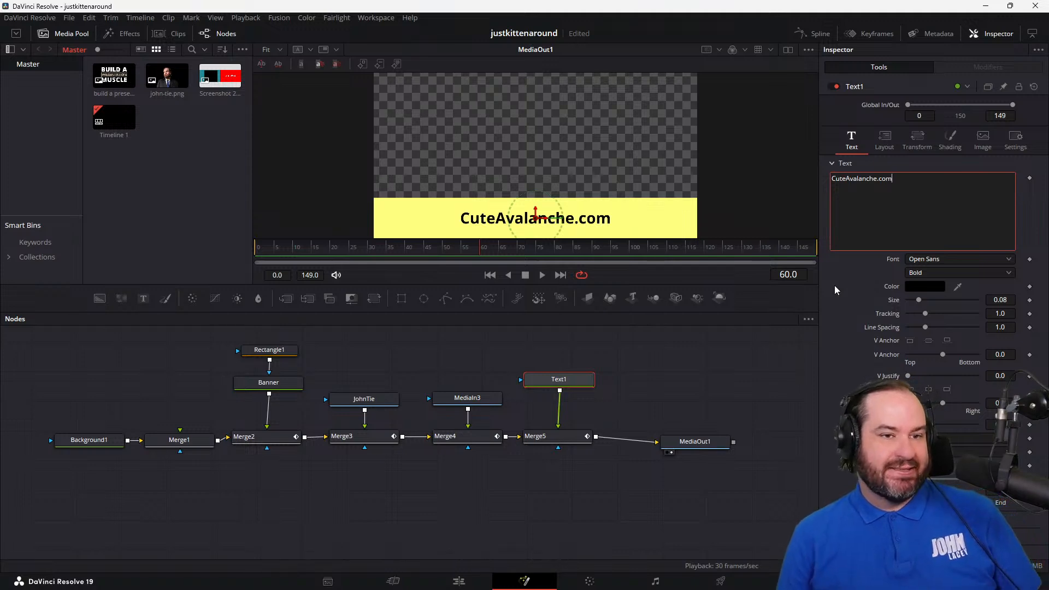
# Step: Play the recolored banner animation from the start, stop it, and move the playhead to frame 60
pyautogui.click(490, 276)
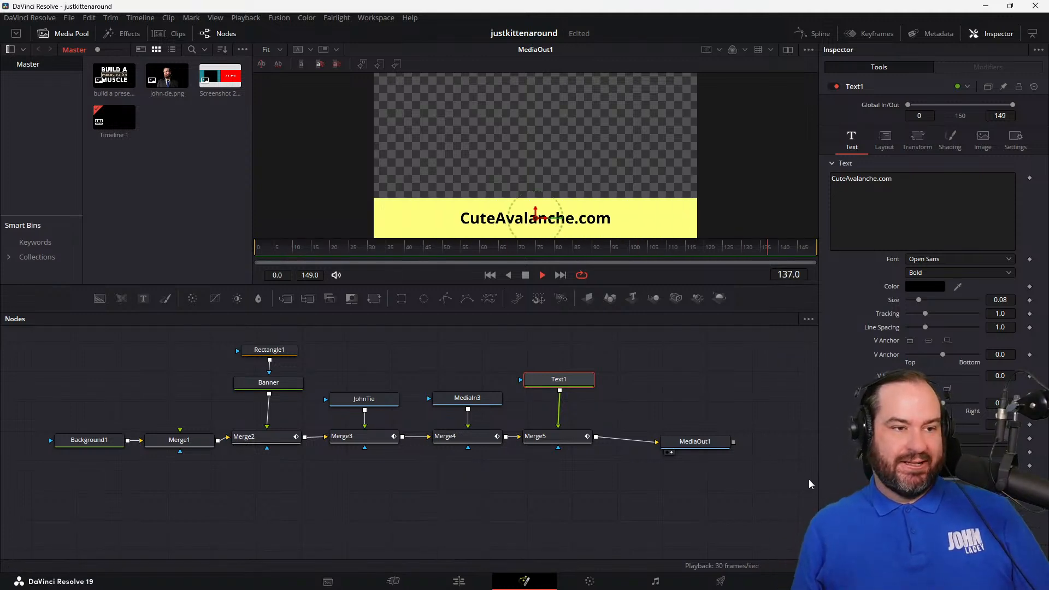
pyautogui.click(525, 276)
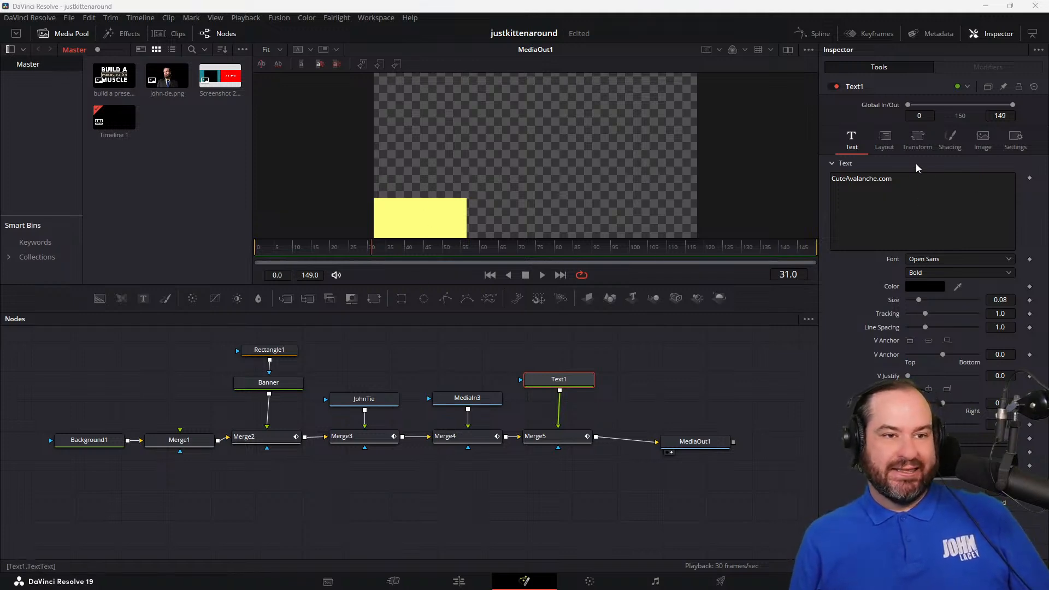
pyautogui.click(924, 179)
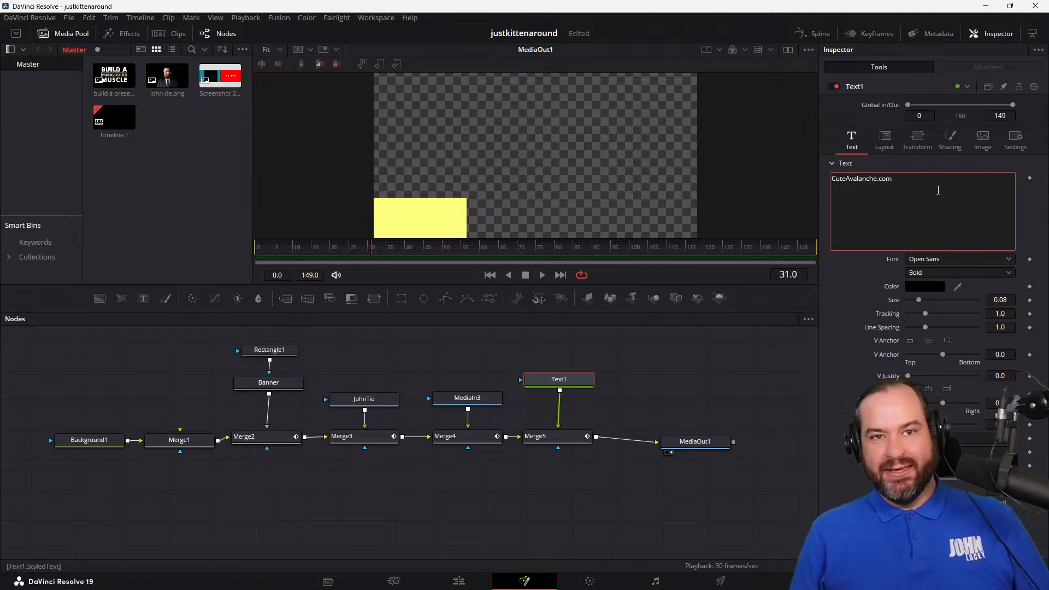
pyautogui.moveTo(453, 250); pyautogui.dragTo(482, 261)
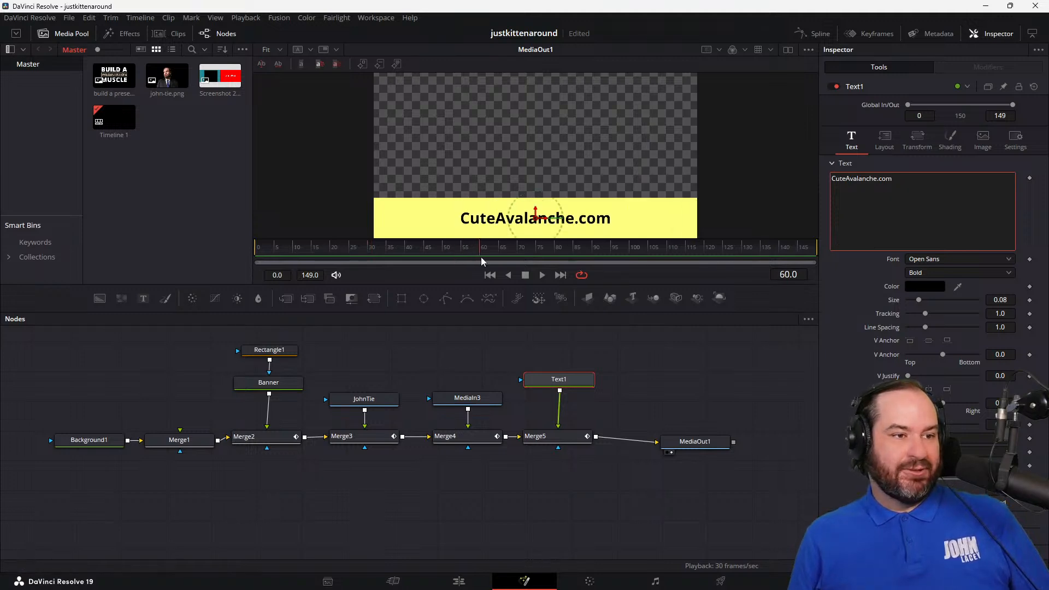
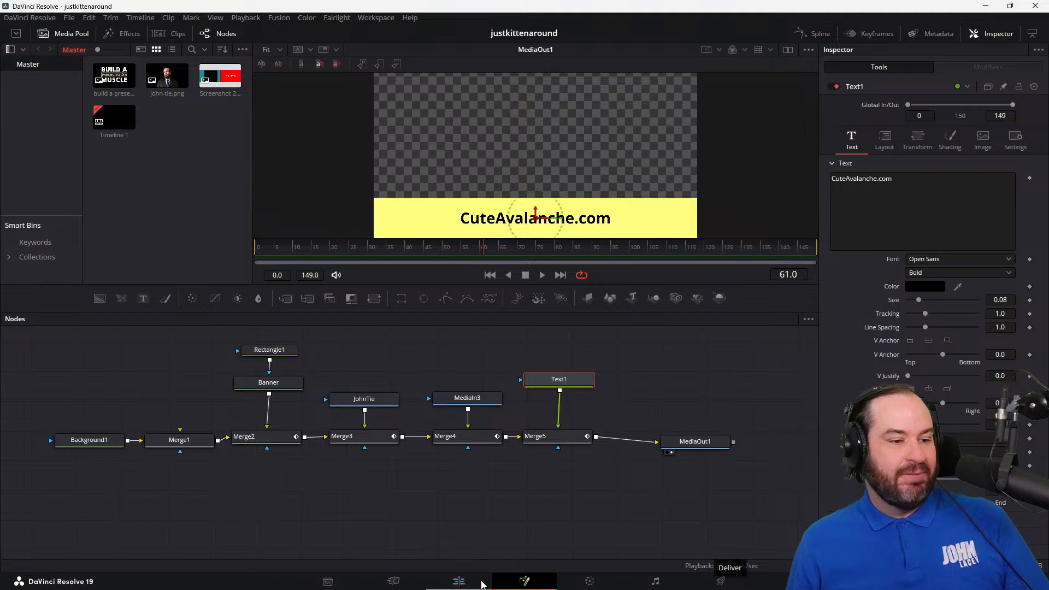
# Step: Check the CuteAvalanche.com banner on the Edit page, return to its Fusion composition and save the project
pyautogui.click(473, 583)
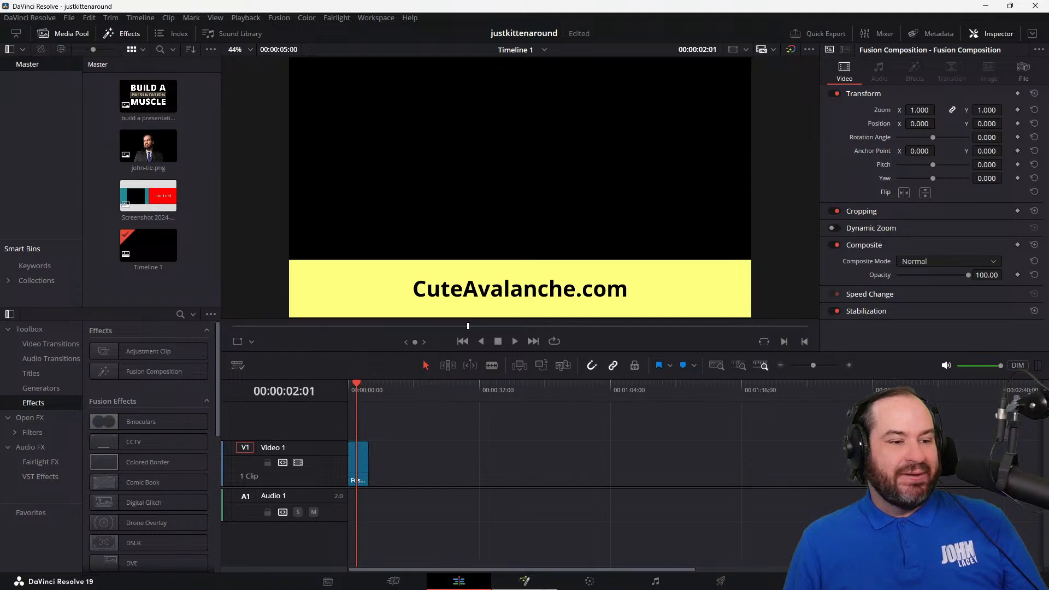
pyautogui.click(544, 584)
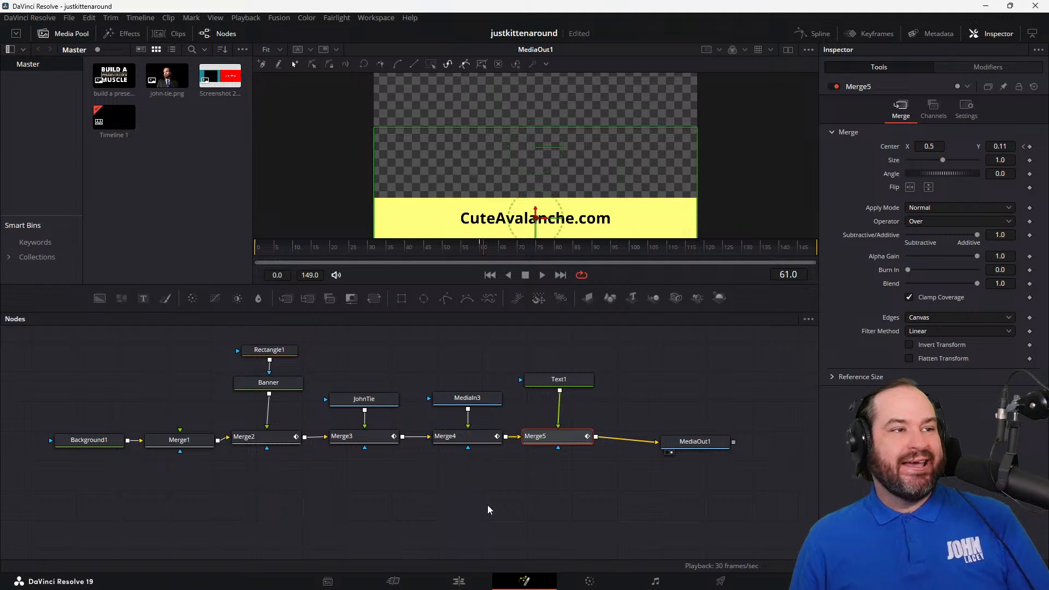
pyautogui.hotkey('ctrl', 's')
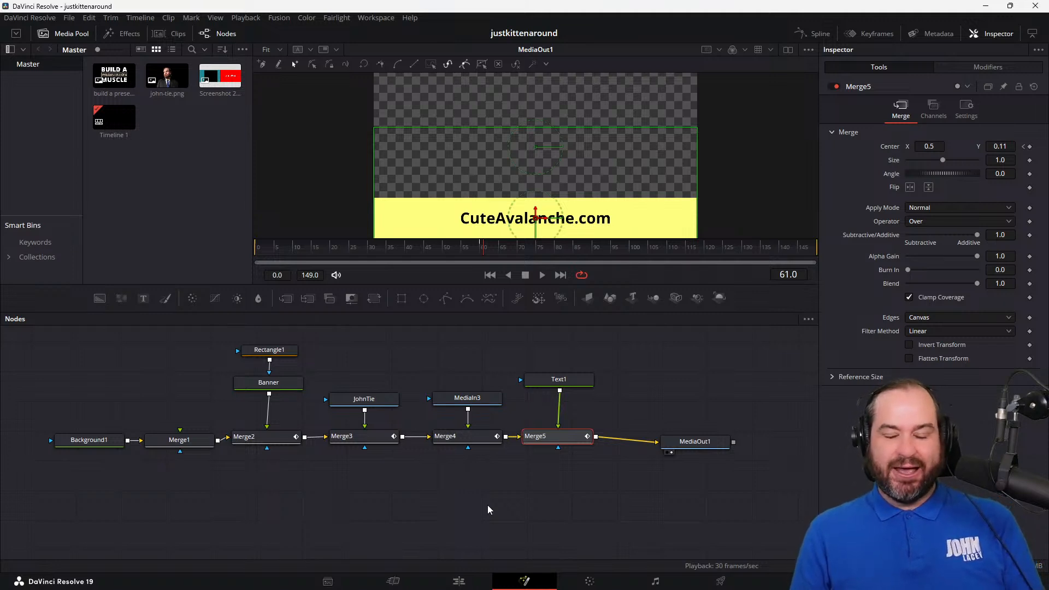